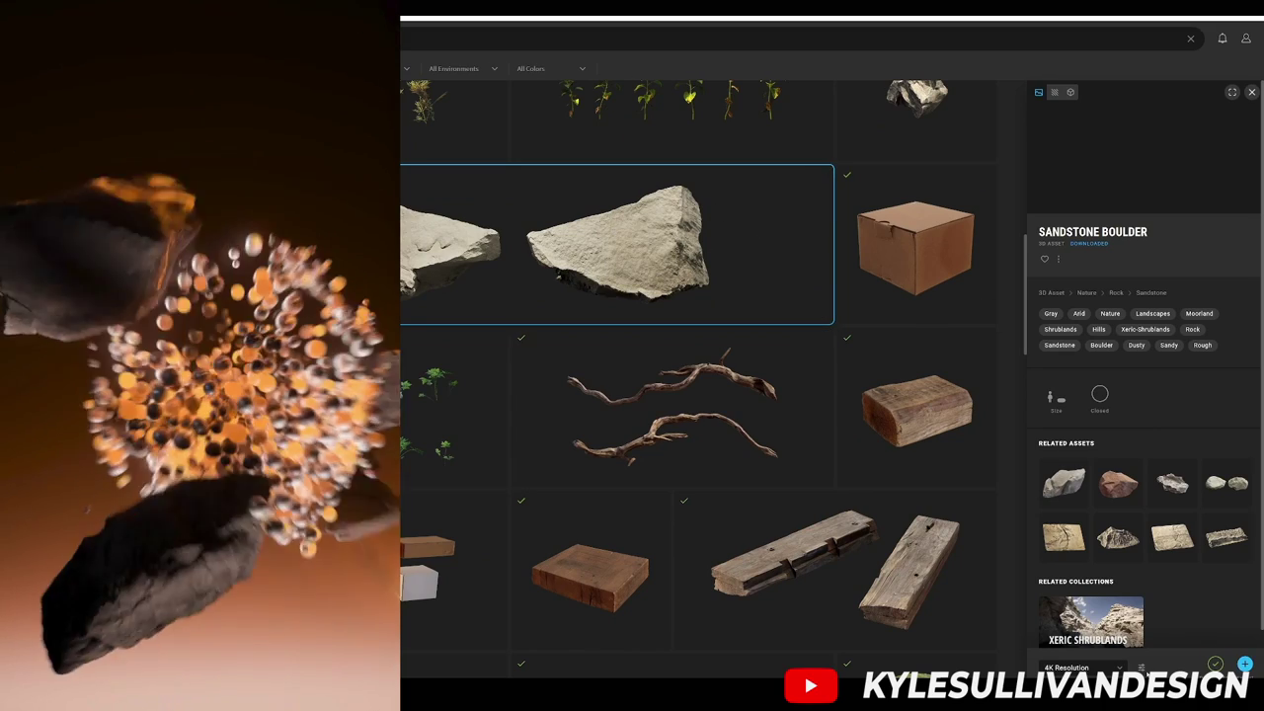
Step: Review the Sandstone Boulder's export settings, checking the export target and the model format and LOD options
{"action": "left_click", "coordinate": [1141, 669]}
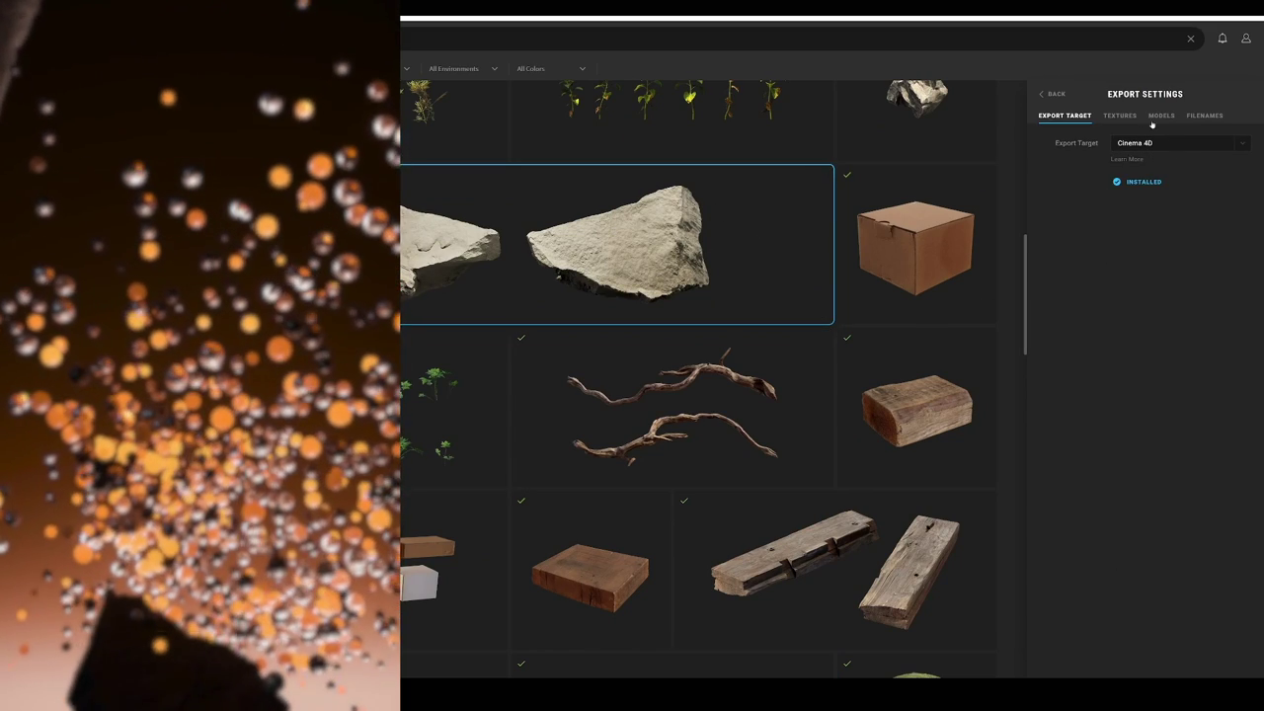
{"action": "left_click", "coordinate": [1159, 116]}
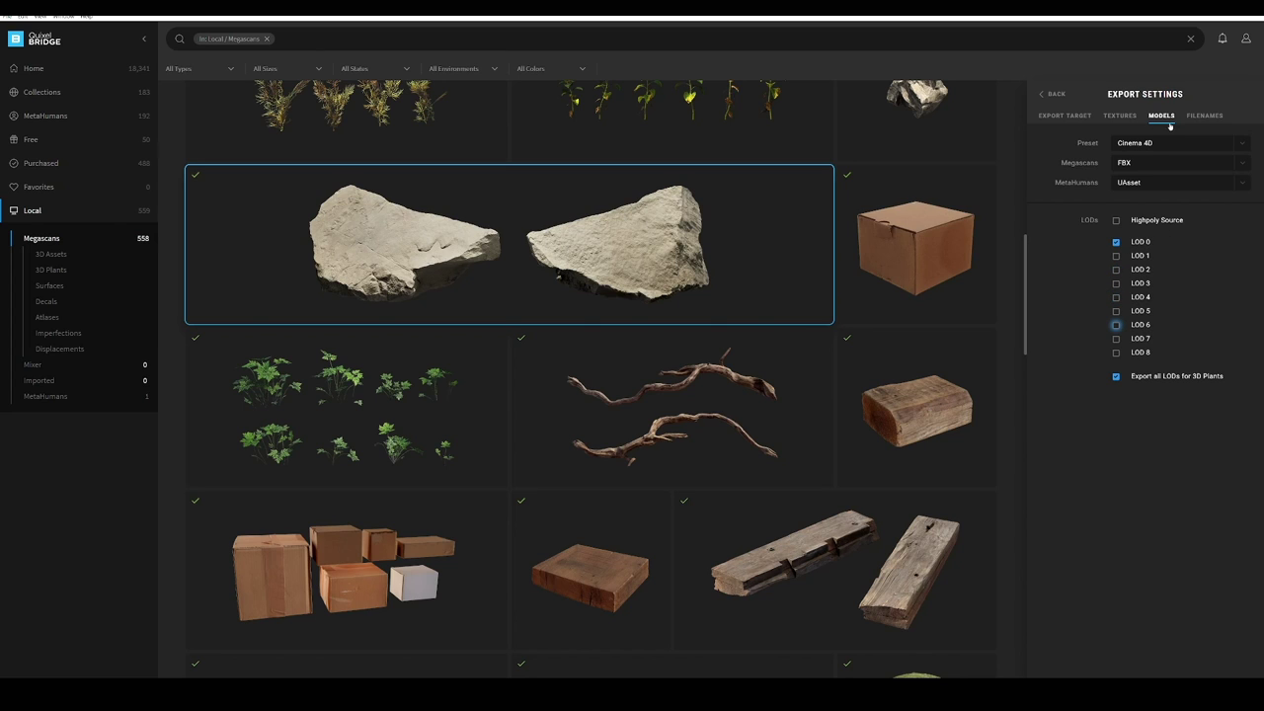
{"action": "left_click", "coordinate": [1053, 94]}
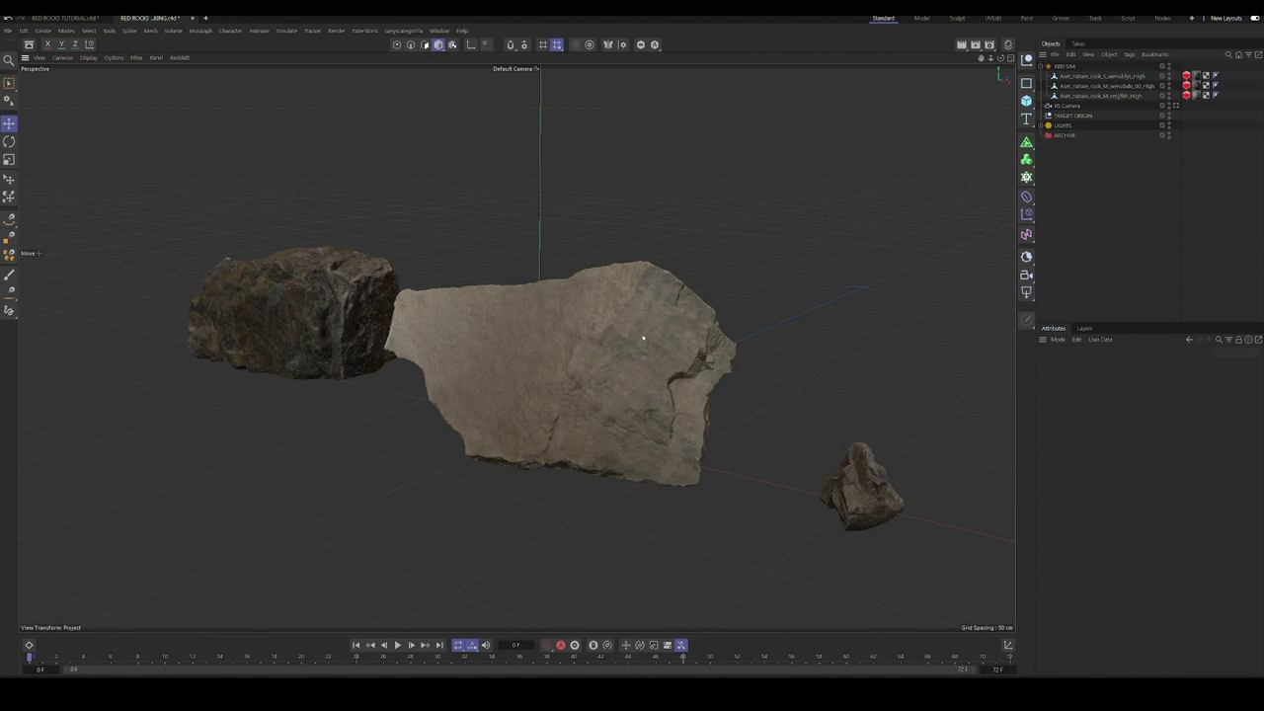
Step: In Cinema 4D, examine the large middle rock's mesh density with wireframe lines, then restore plain shading
{"action": "left_click", "coordinate": [643, 338]}
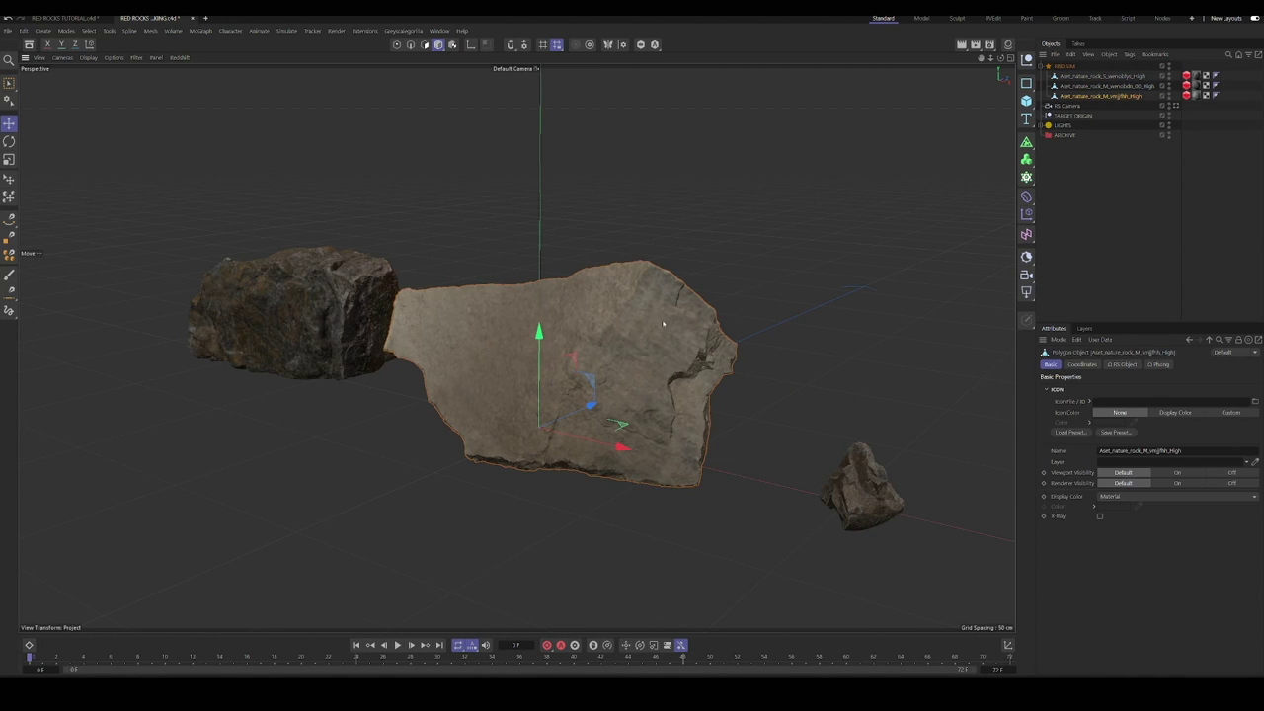
{"action": "key", "text": "n"}
{"action": "key", "text": "b"}
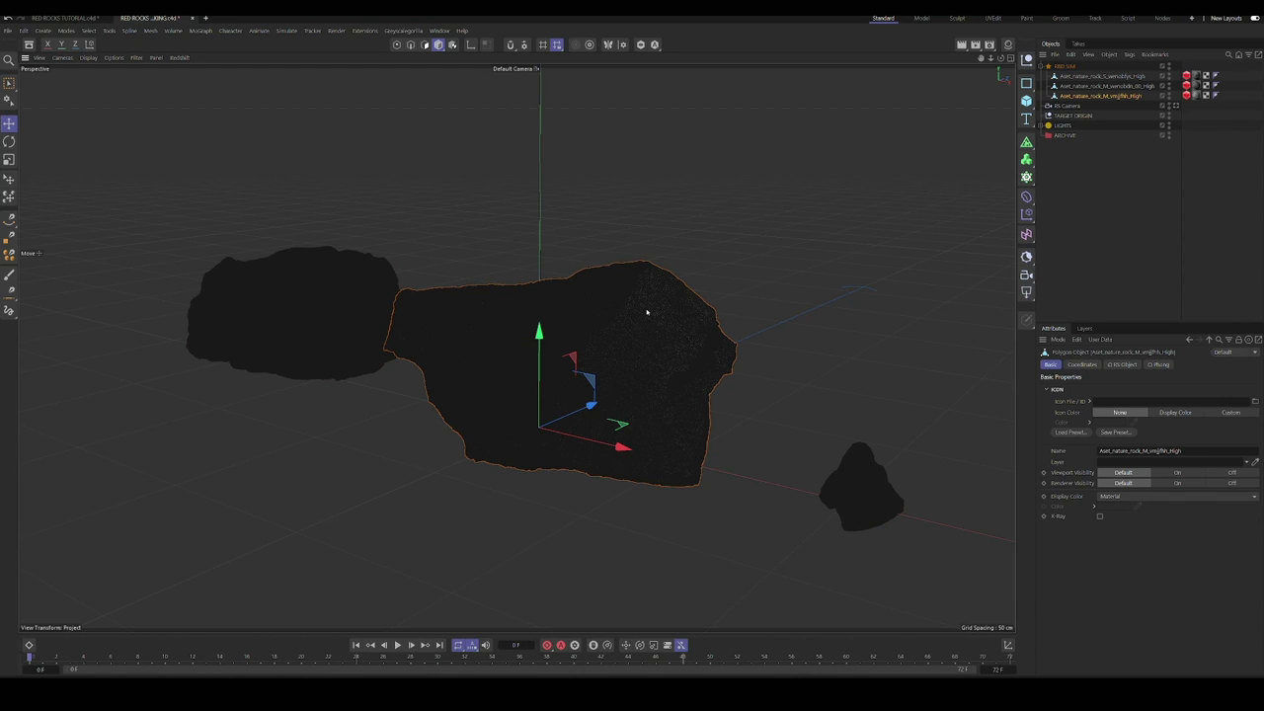
{"action": "key", "text": "n"}
{"action": "key", "text": "a"}
Step: Duplicate the large rock outside the RBD SIM group and wrap the copy in a Volume Builder with a smaller voxel size
{"action": "left_click", "coordinate": [1115, 94], "text": "ctrl"}
{"action": "left_click_drag", "start_coordinate": [1113, 95], "coordinate": [1089, 154], "text": "ctrl"}
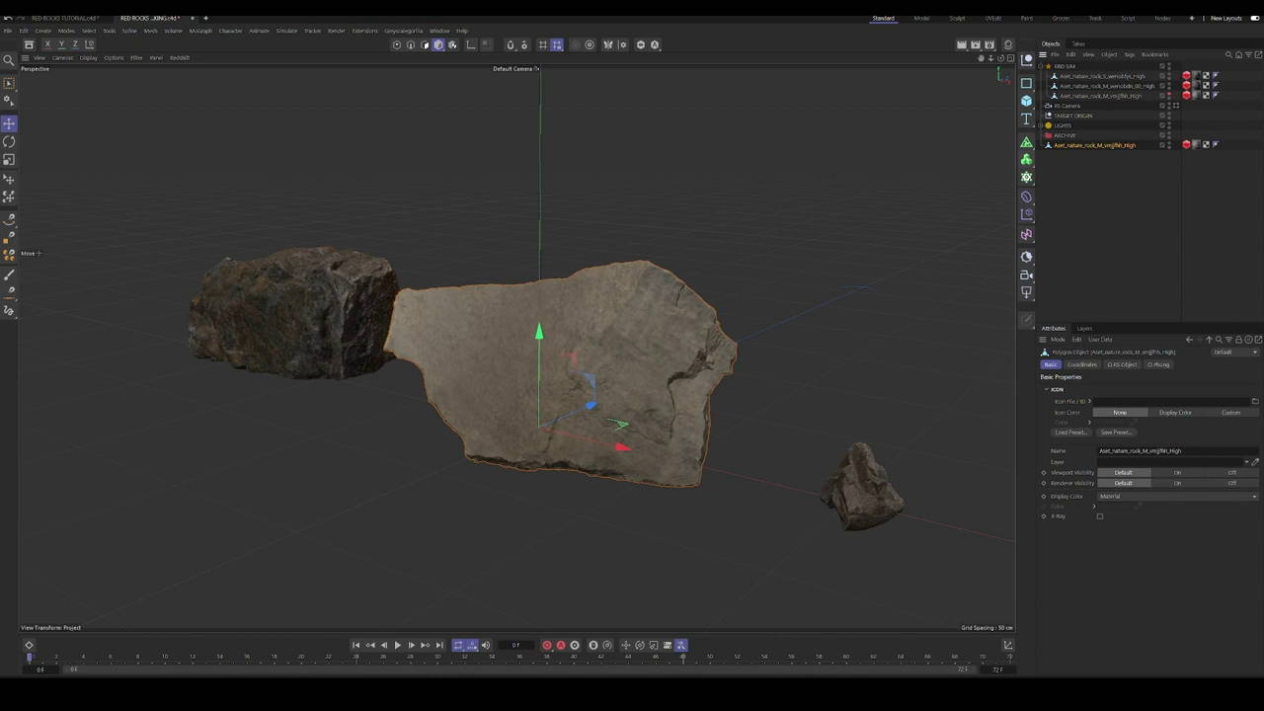
{"action": "left_click", "coordinate": [1027, 159], "text": "alt"}
{"action": "left_click", "coordinate": [1107, 398]}
{"action": "type", "text": "10"}
{"action": "key", "text": "Return"}
Step: Add a Volume Mesher over the Volume Builder and raise its Adaptive value slightly
{"action": "left_click", "coordinate": [1027, 160]}
{"action": "left_click", "coordinate": [1065, 186], "text": "alt"}
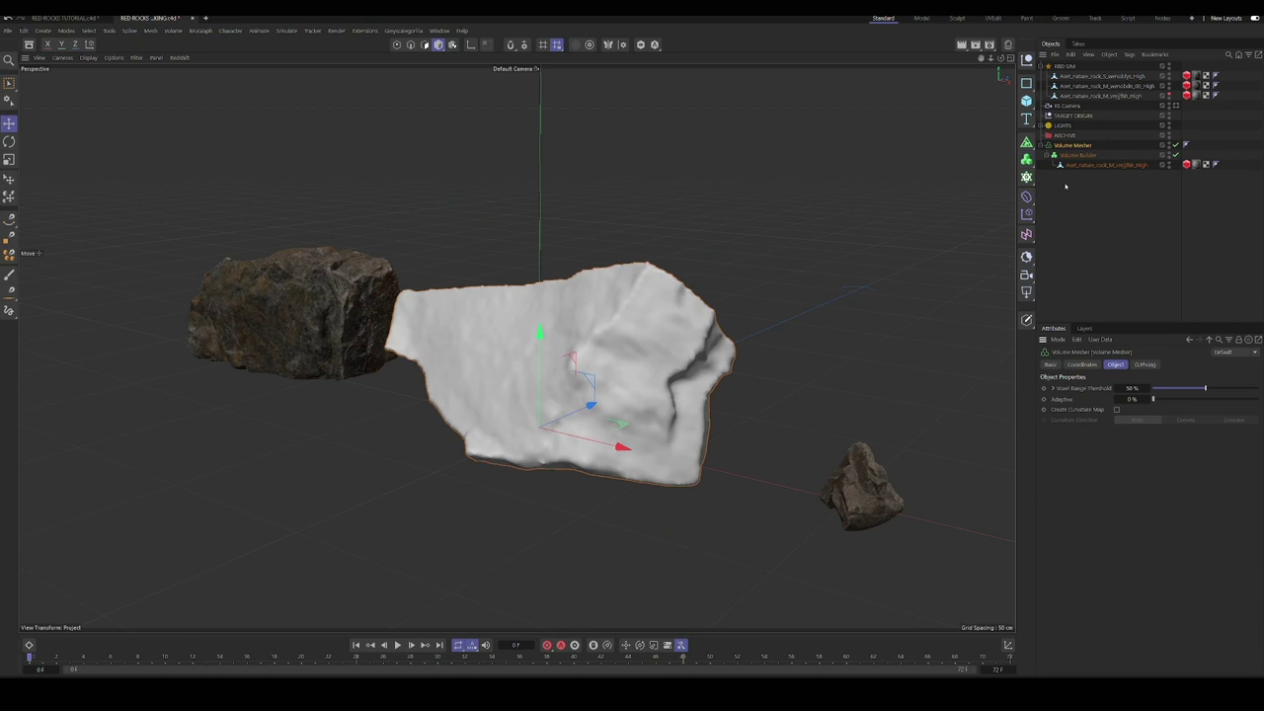
{"action": "left_click_drag", "start_coordinate": [1153, 399], "coordinate": [1163, 400]}
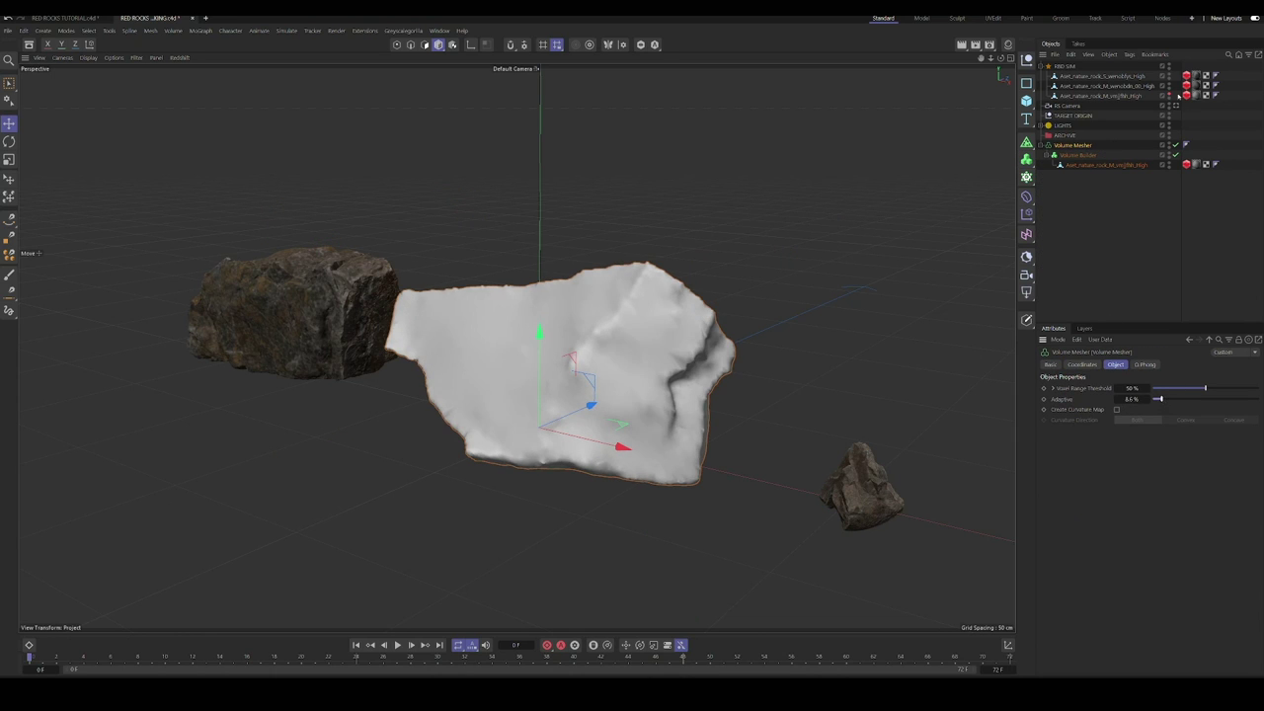
Step: Compare the volume mesh with the original large rock, hide the original and display wireframe lines to check the polygon density
{"action": "left_click", "coordinate": [1170, 94]}
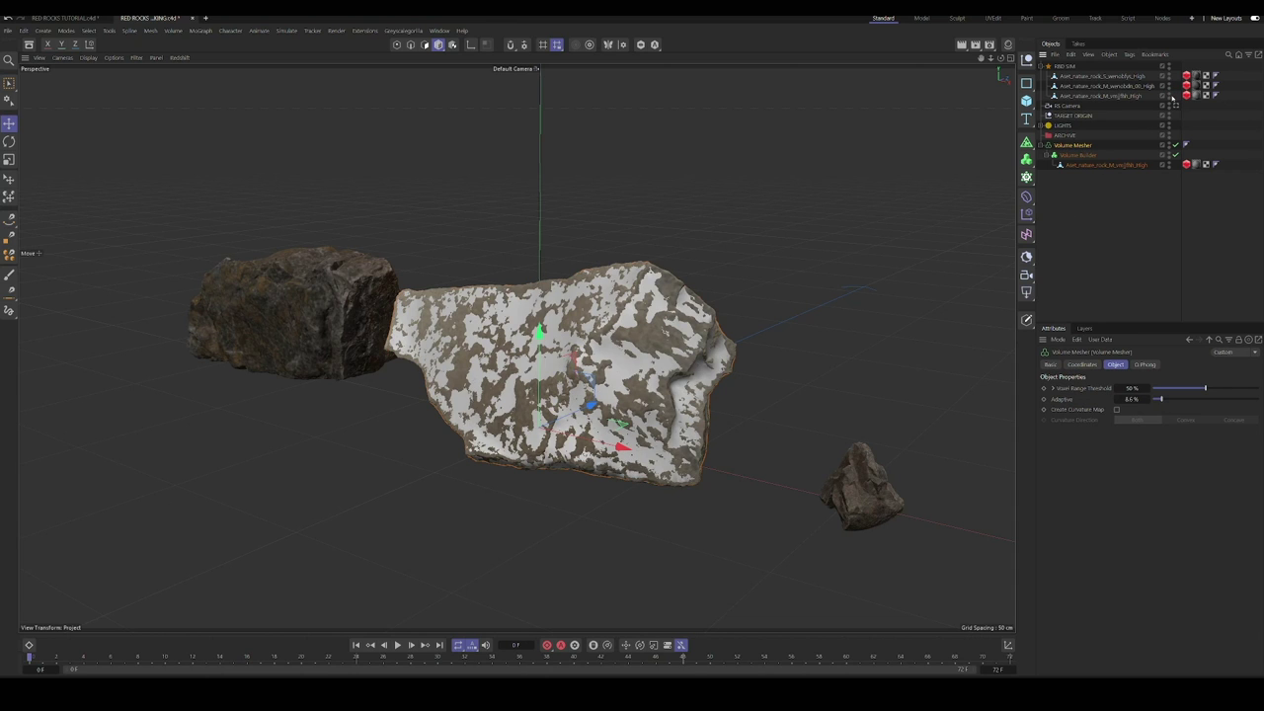
{"action": "double_click", "coordinate": [1170, 93]}
{"action": "key", "text": "n"}
{"action": "key", "text": "b"}
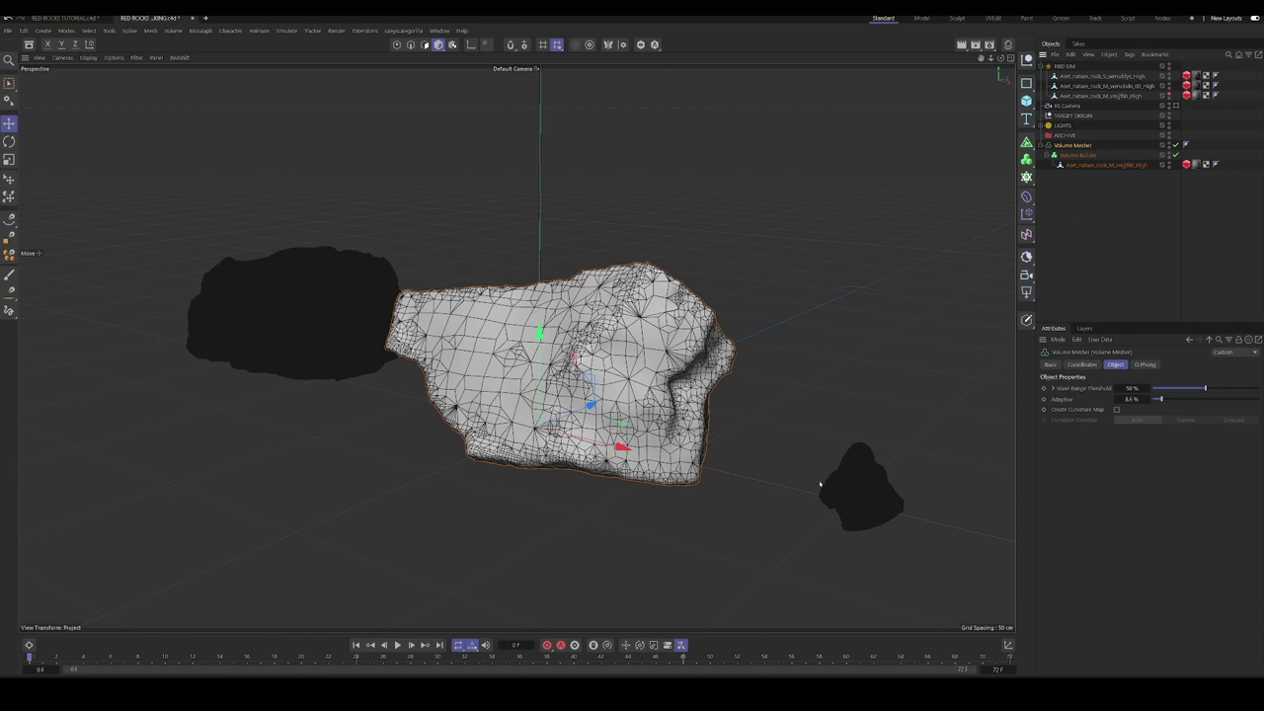
Step: Add a Remesh generator over the Volume Mesher and set its mesh density to 10 %
{"action": "left_click", "coordinate": [1027, 143], "text": "alt"}
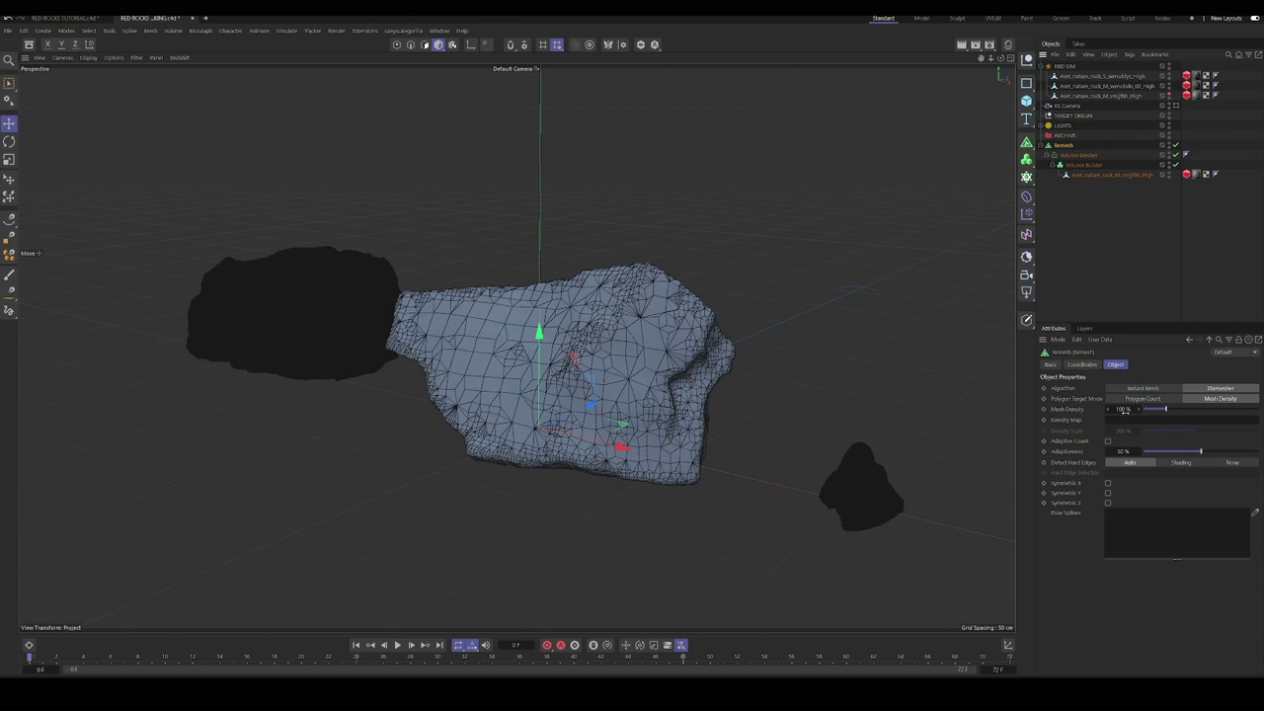
{"action": "type", "text": "10"}
{"action": "key", "text": "Return"}
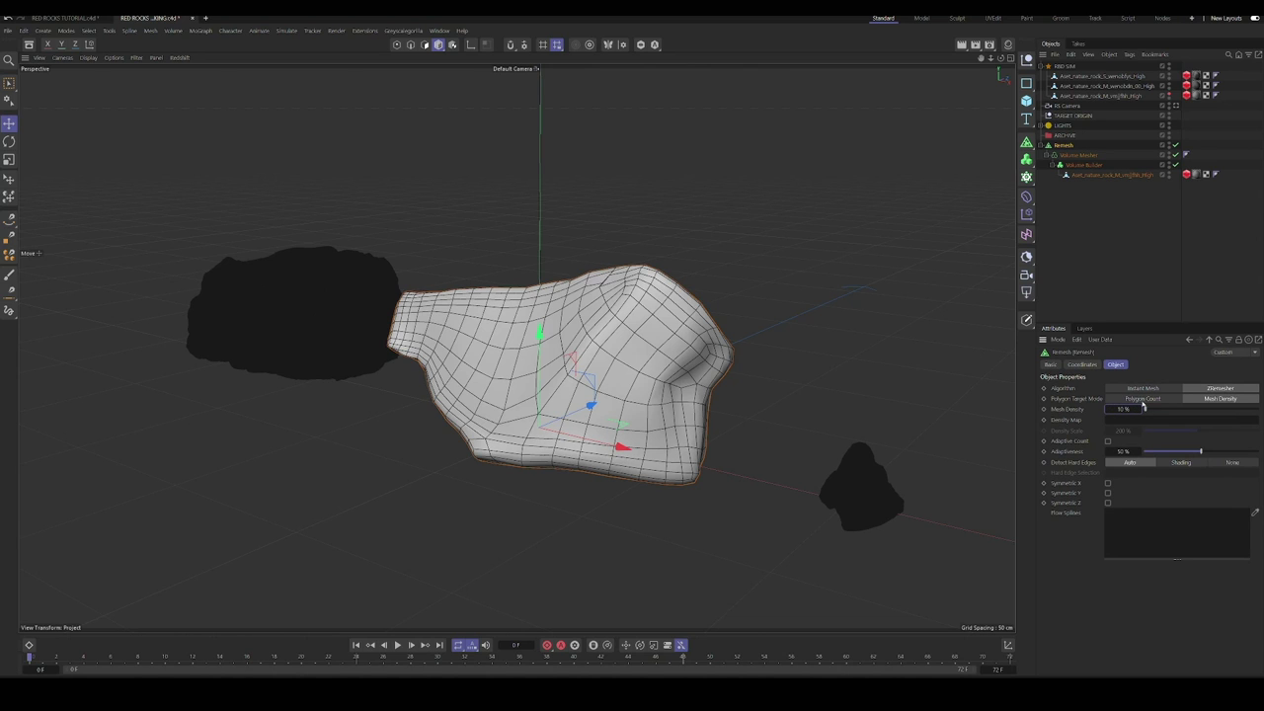
Step: Raise the Volume Mesher's Voxel Range Threshold to about 59 %, comparing the fit against the original rock
{"action": "left_click", "coordinate": [1170, 95]}
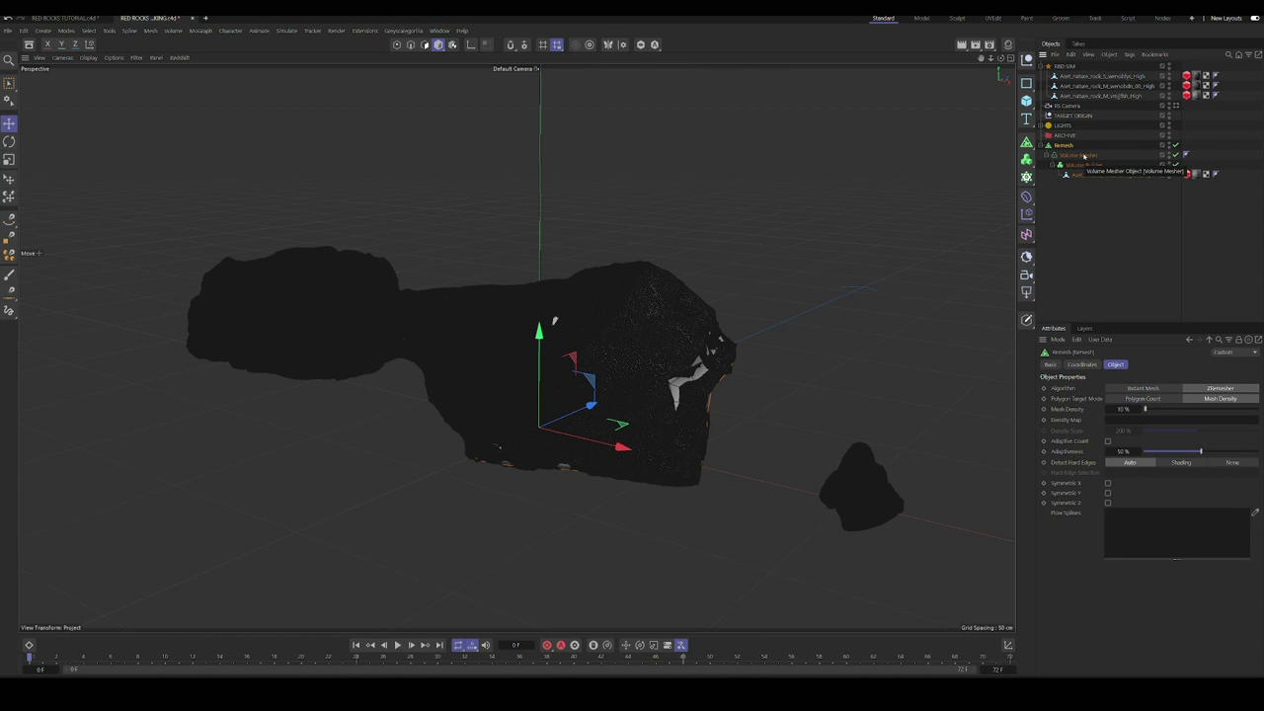
{"action": "left_click", "coordinate": [1079, 155]}
{"action": "left_click_drag", "start_coordinate": [1205, 388], "coordinate": [1216, 388]}
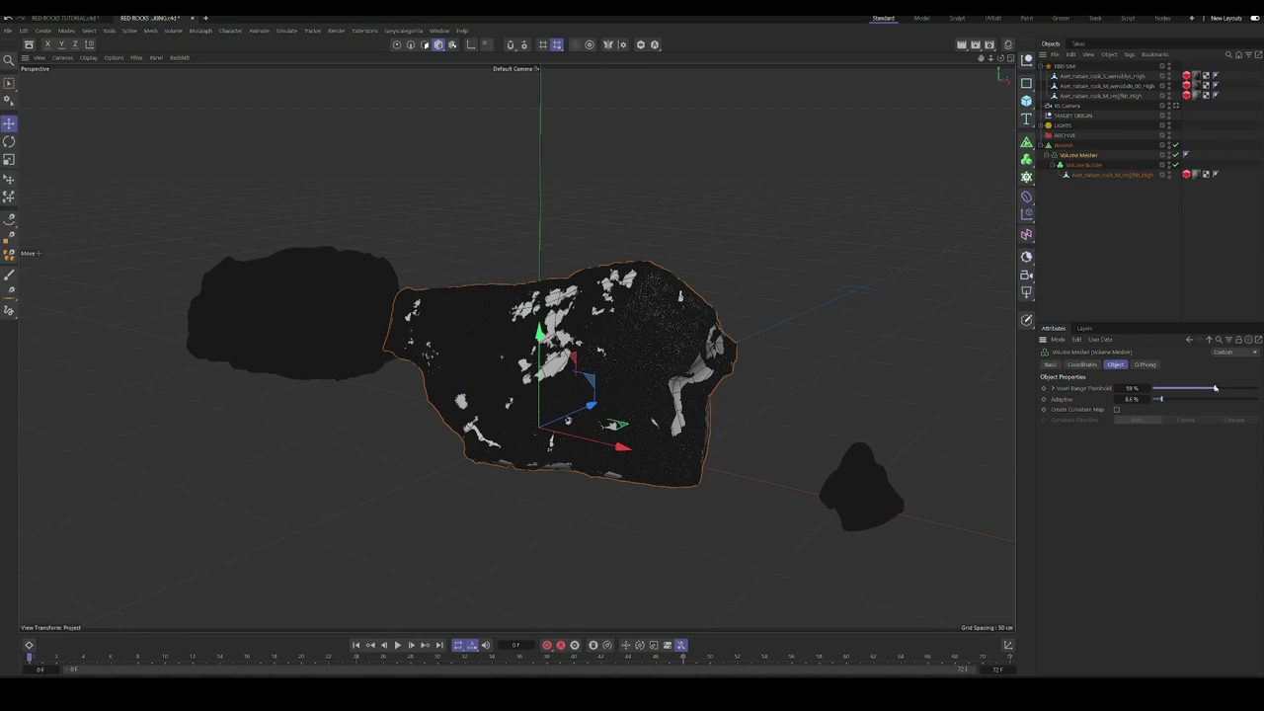
{"action": "double_click", "coordinate": [1170, 94]}
{"action": "left_click", "coordinate": [1170, 93]}
{"action": "double_click", "coordinate": [1170, 94]}
Step: Convert the Remesh generator into an editable mesh, show the original rock again and rename the mesh PROXY GEO 1
{"action": "left_click", "coordinate": [1067, 146]}
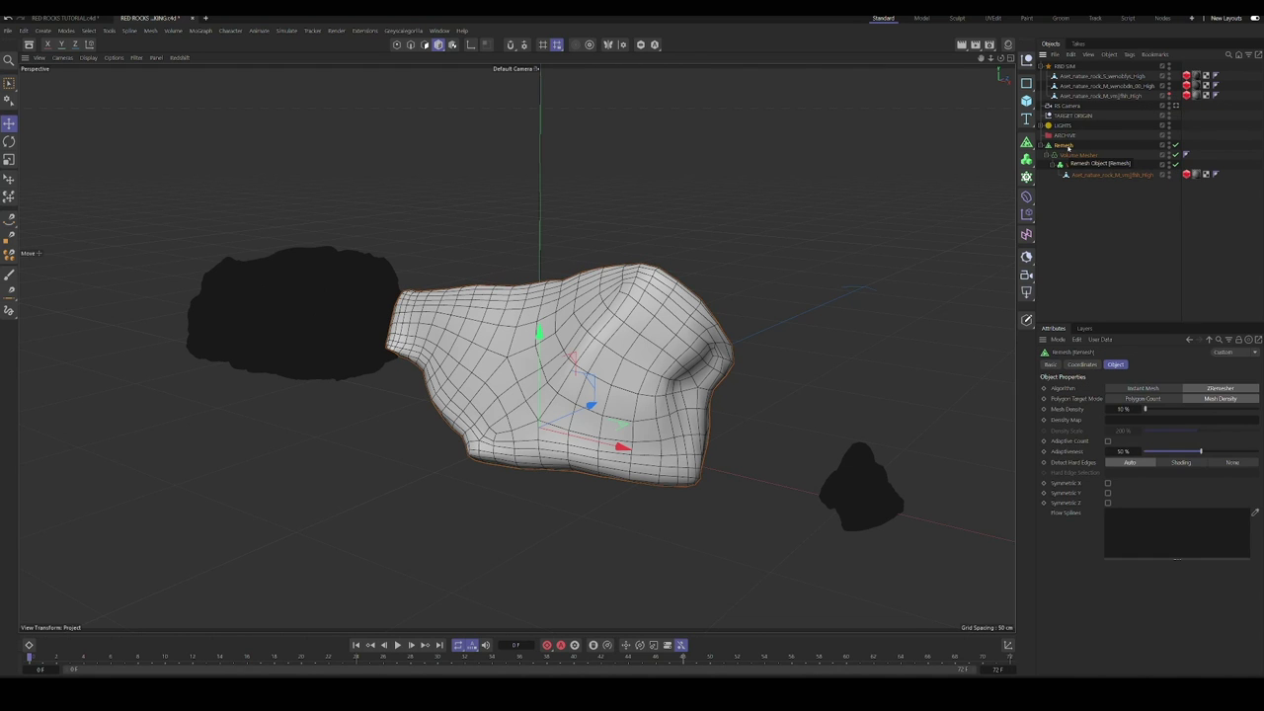
{"action": "key", "text": "c"}
{"action": "left_click", "coordinate": [1169, 95]}
{"action": "mouse_move", "coordinate": [745, 333]}
{"action": "left_mouse_down", "text": "alt"}
{"action": "mouse_move", "coordinate": [474, 333]}
{"action": "mouse_move", "coordinate": [743, 338]}
{"action": "mouse_move", "coordinate": [744, 367]}
{"action": "mouse_move", "coordinate": [744, 338]}
{"action": "left_mouse_up", "text": "alt"}
{"action": "double_click", "coordinate": [1067, 146]}
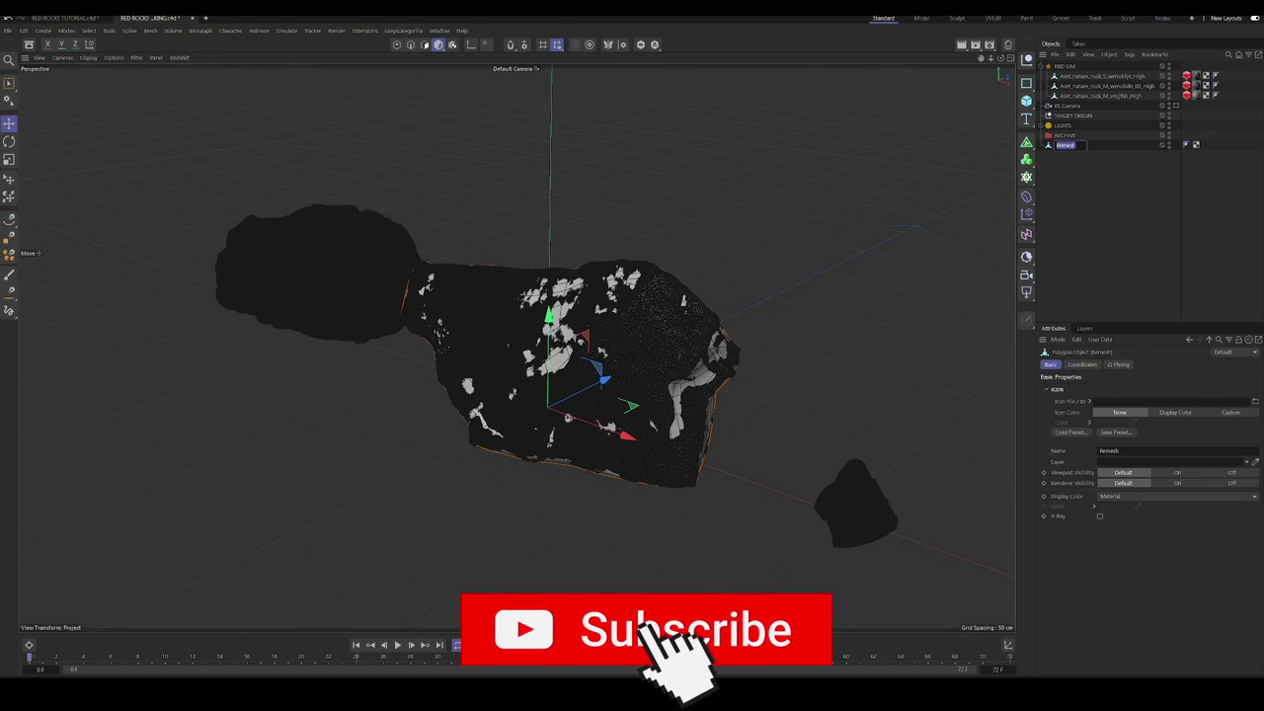
{"action": "type", "text": "PROXY GEO 1"}
{"action": "key", "text": "Return"}
{"action": "left_click", "coordinate": [1070, 176]}
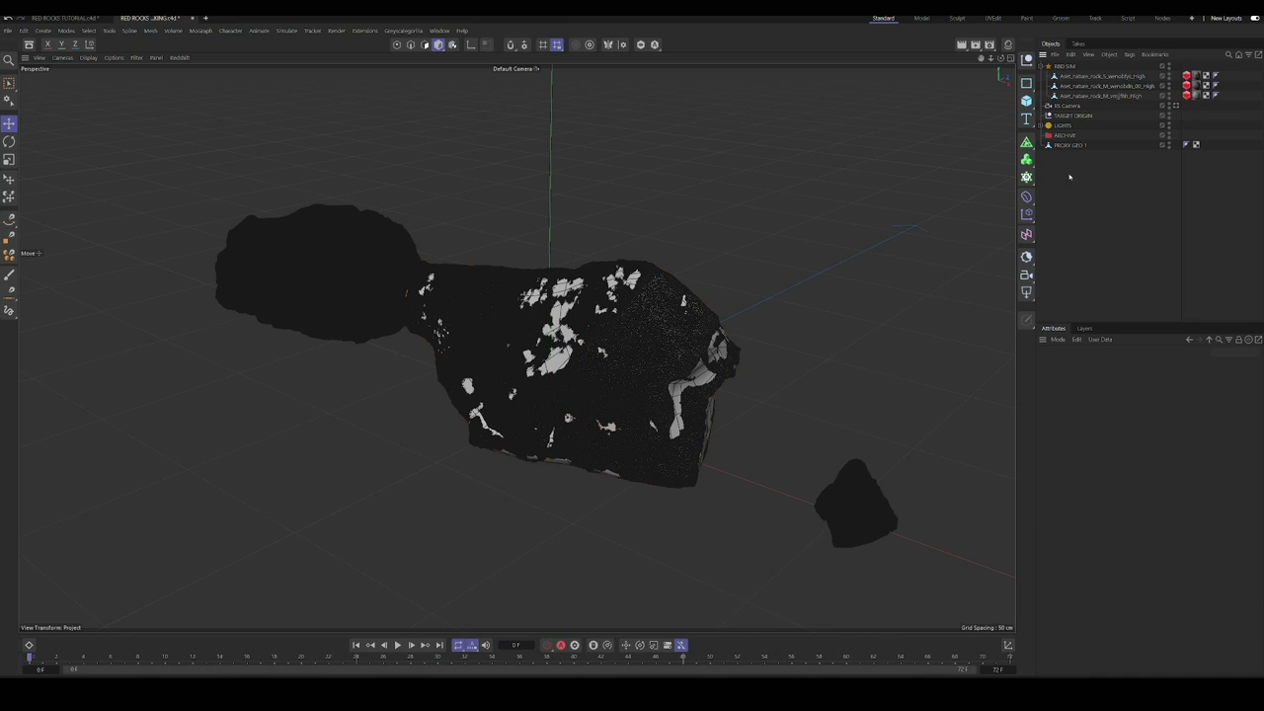
Step: Parent PROXY GEO 1 under the large high-resolution rock and hide that rock
{"action": "left_click", "coordinate": [1087, 97]}
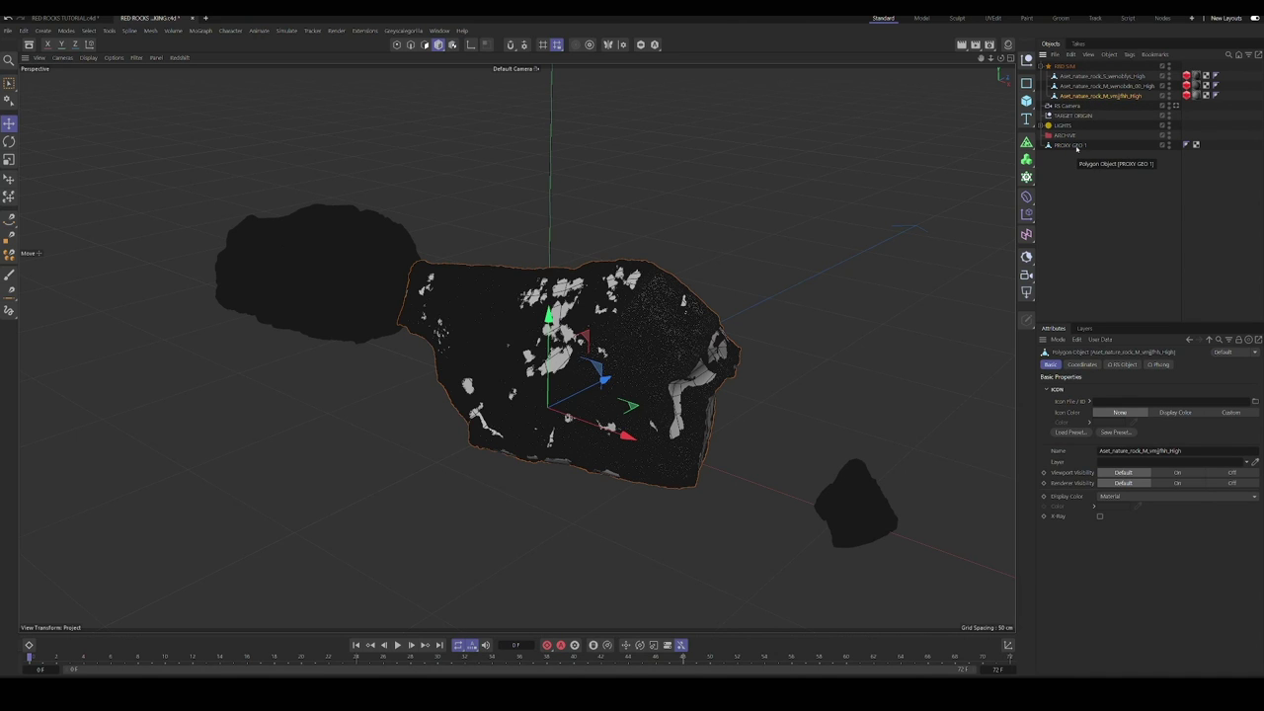
{"action": "left_click_drag", "start_coordinate": [1078, 146], "coordinate": [1095, 97]}
{"action": "left_click", "coordinate": [1097, 96]}
{"action": "left_click", "coordinate": [1172, 96]}
{"action": "left_click", "coordinate": [1169, 94]}
Step: Duplicate the second medium rock outside the group, wrap it in a Volume Builder and Volume Mesher, and raise the Voxel Range Threshold
{"action": "left_click", "coordinate": [1106, 86]}
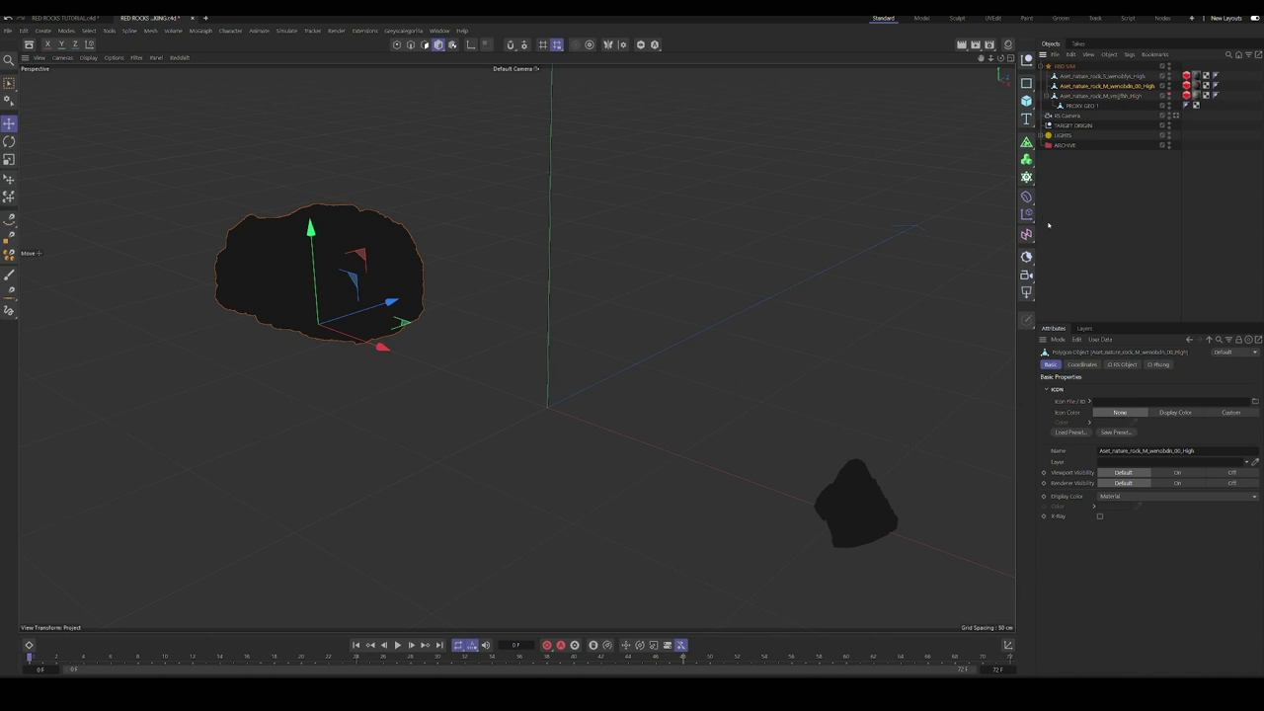
{"action": "left_click_drag", "start_coordinate": [1148, 109], "coordinate": [1119, 156]}
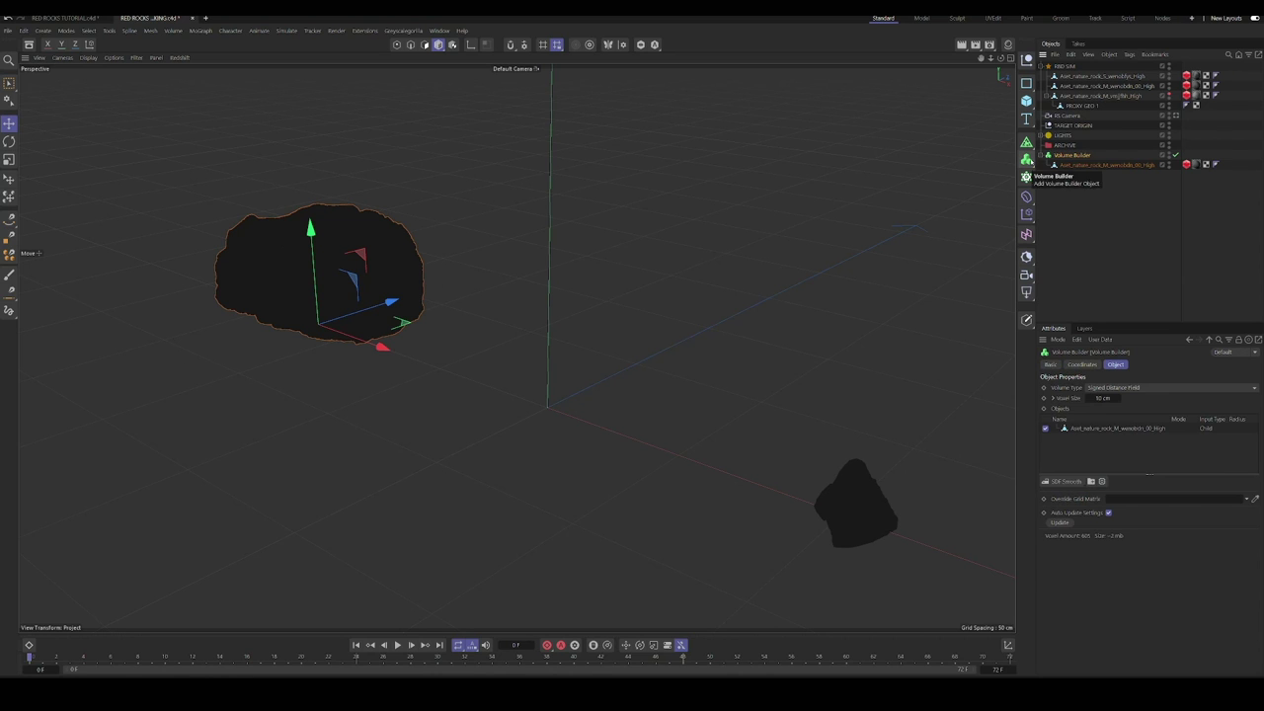
{"action": "left_click", "coordinate": [1027, 160], "text": "alt"}
{"action": "left_click_drag", "start_coordinate": [1027, 160], "coordinate": [1069, 192], "text": "alt"}
{"action": "left_click_drag", "start_coordinate": [1206, 388], "coordinate": [1214, 388]}
Step: Set the Volume Builder's voxel size to 1 cm and add a Remesh over the Volume Mesher with 10 % mesh density
{"action": "left_click", "coordinate": [1085, 165]}
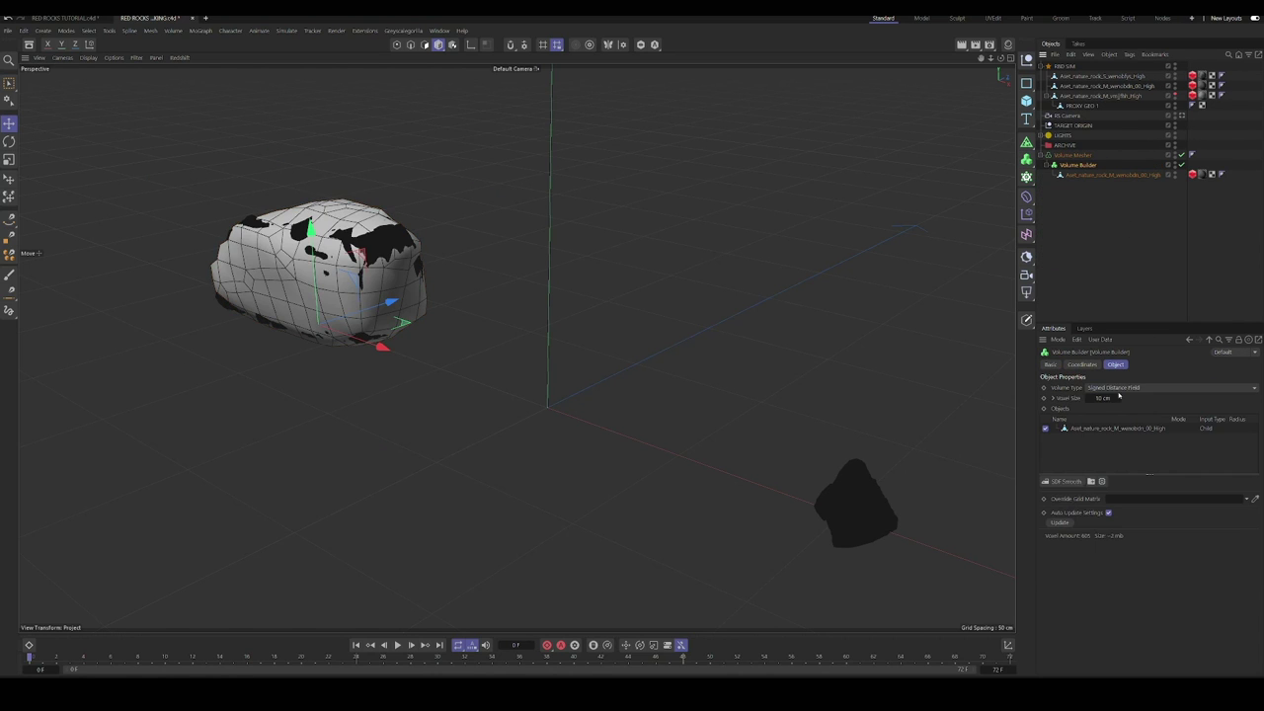
{"action": "left_click", "coordinate": [1114, 398]}
{"action": "type", "text": "1"}
{"action": "key", "text": "Return"}
{"action": "left_click", "coordinate": [1072, 155]}
{"action": "left_click", "coordinate": [1027, 143], "text": "alt"}
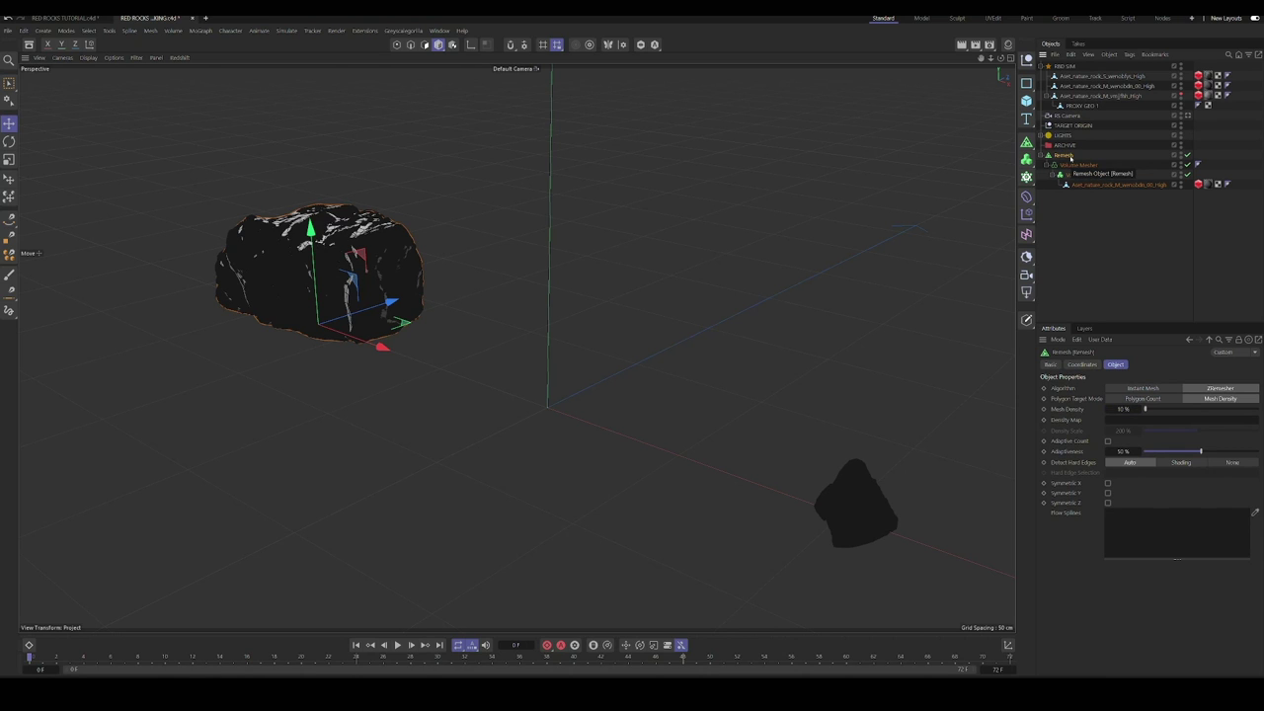
Step: Duplicate the Remesh hierarchy and replace the rock inside the duplicate with a copy of the small high-resolution rock
{"action": "left_click_drag", "start_coordinate": [1071, 157], "coordinate": [1076, 197], "text": "ctrl"}
{"action": "left_click", "coordinate": [1098, 224]}
{"action": "key", "text": "Delete"}
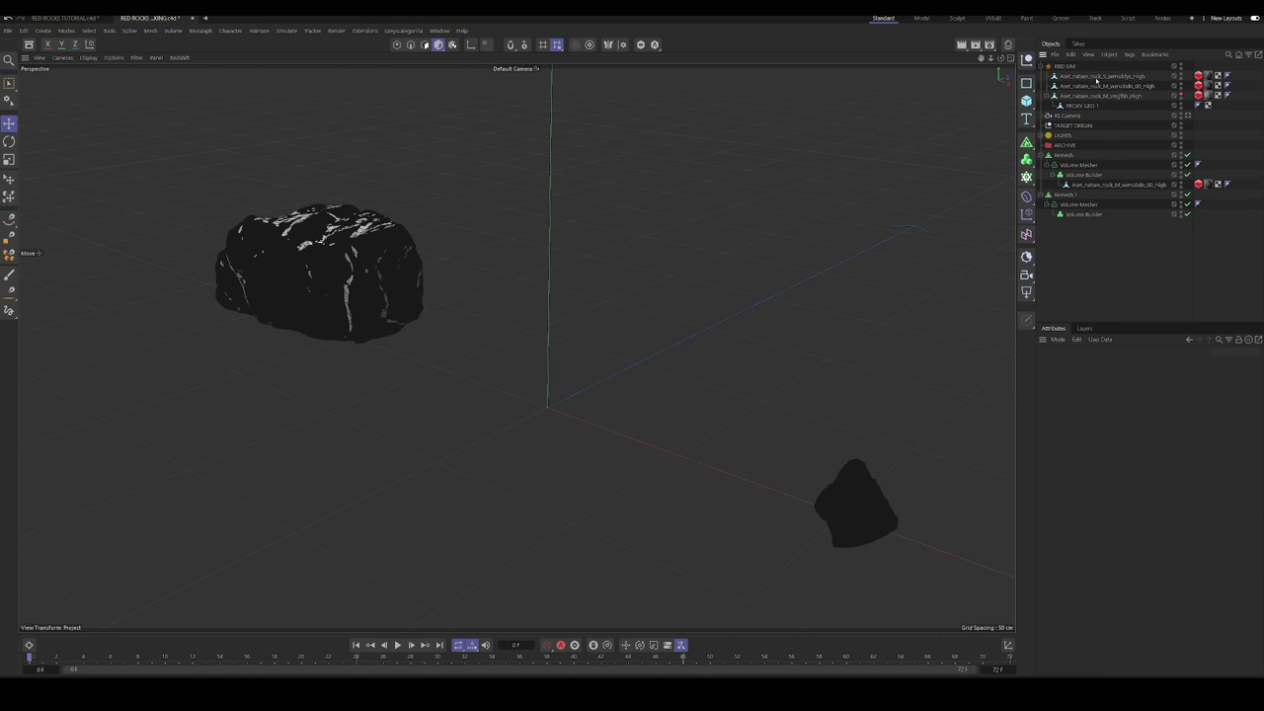
{"action": "left_click_drag", "start_coordinate": [1096, 77], "coordinate": [1088, 214], "text": "ctrl"}
Step: Convert both Remesh generators into editable meshes and delete their leftover child objects
{"action": "left_click", "coordinate": [1069, 195]}
{"action": "key", "text": "c"}
{"action": "left_click", "coordinate": [1070, 155]}
{"action": "key", "text": "c"}
{"action": "left_click", "coordinate": [1041, 155]}
{"action": "left_click", "coordinate": [1067, 165]}
{"action": "key", "text": "Delete"}
{"action": "left_click", "coordinate": [1041, 164]}
{"action": "key", "text": "Delete"}
Step: Rename the second medium rock's remeshed object PROXY GEO 2 and the small rock's PROXY GEO 3
{"action": "left_click", "coordinate": [1065, 155]}
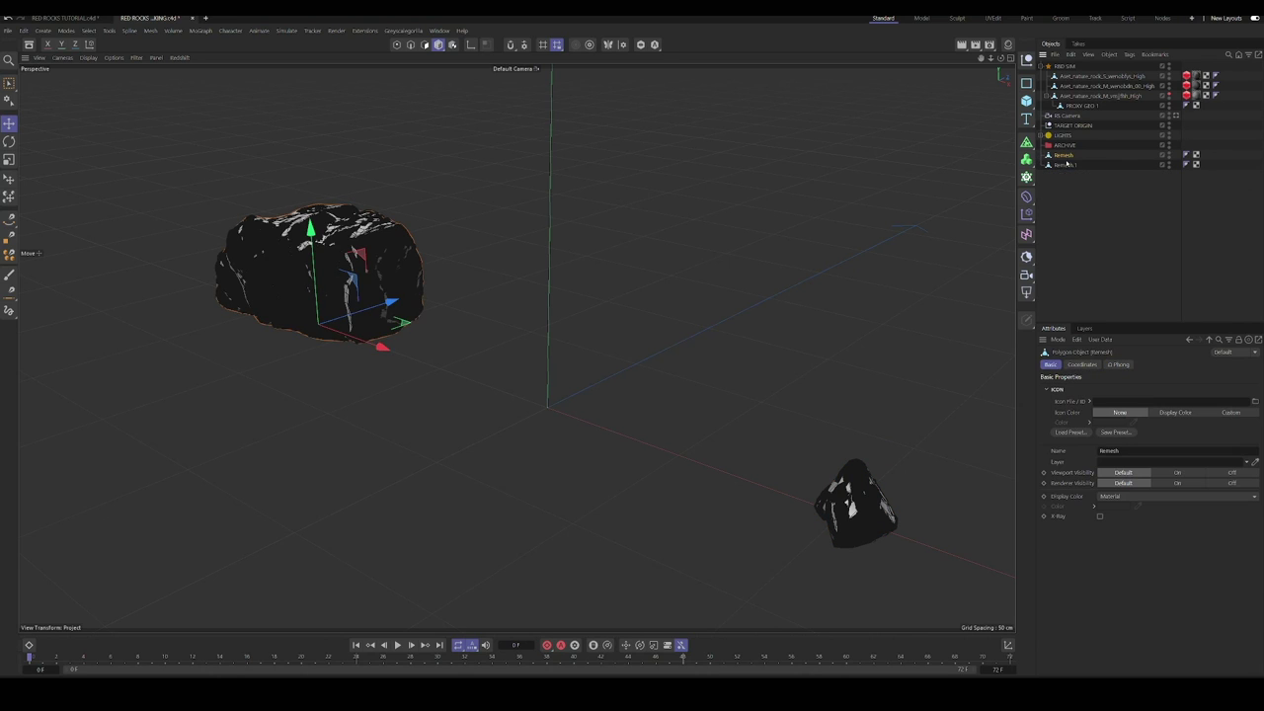
{"action": "left_click", "coordinate": [1067, 164]}
{"action": "type", "text": "PROXY GEO 3"}
{"action": "key", "text": "Return"}
{"action": "double_click", "coordinate": [1067, 155]}
{"action": "type", "text": "PPROXY GEO 2"}
{"action": "key", "text": "Return"}
Step: Move the proxies into the RBD SIM group and parent the high-resolution rocks under their matching proxies
{"action": "left_click_drag", "start_coordinate": [1066, 156], "coordinate": [1092, 97]}
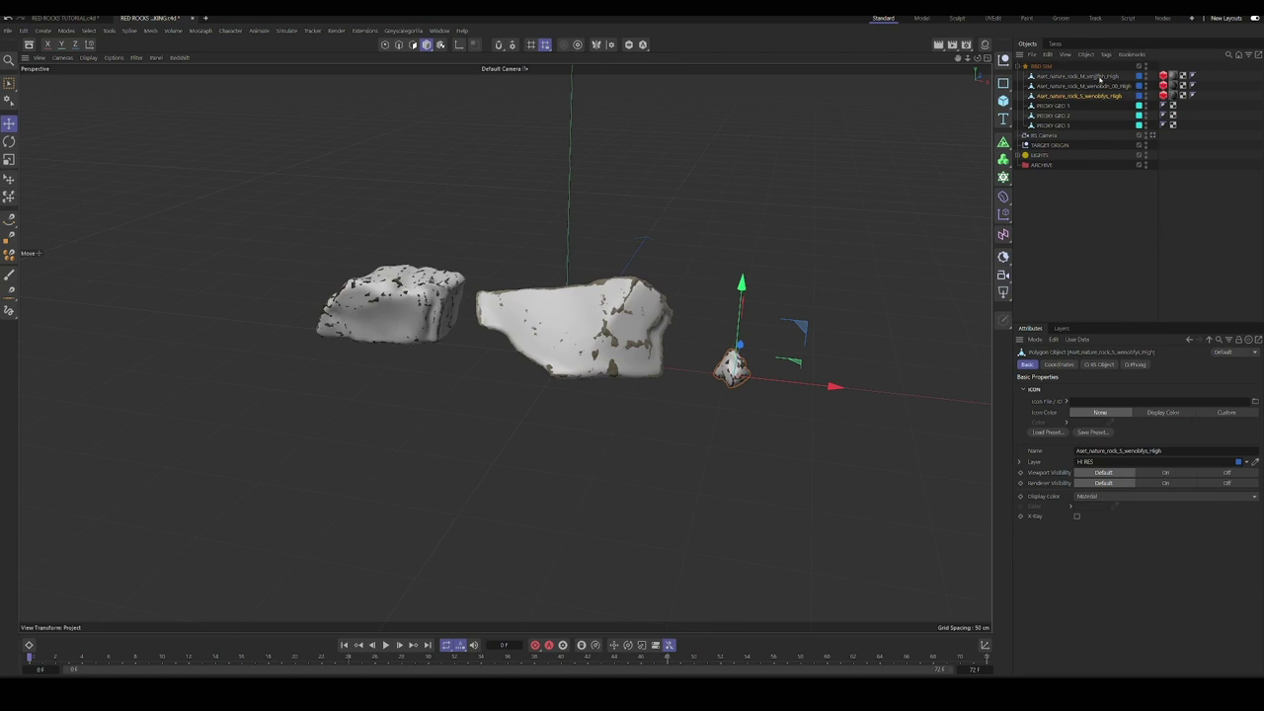
{"action": "left_click_drag", "start_coordinate": [1099, 78], "coordinate": [1066, 106]}
{"action": "left_click_drag", "start_coordinate": [1071, 77], "coordinate": [1066, 127]}
Step: Rotate the large rock upright and raise it above the world origin
{"action": "left_click", "coordinate": [592, 326]}
{"action": "left_click_drag", "start_coordinate": [553, 336], "coordinate": [626, 234], "text": "alt"}
{"action": "key", "text": "r"}
{"action": "key", "text": "e"}
{"action": "key", "text": "w"}
{"action": "left_click_drag", "start_coordinate": [575, 123], "coordinate": [575, 97]}
{"action": "left_click_drag", "start_coordinate": [638, 178], "coordinate": [542, 293]}
Step: Move and rotate the smaller rocks into a loose arrangement around the large upright rock
{"action": "left_click", "coordinate": [542, 294]}
{"action": "left_click_drag", "start_coordinate": [619, 353], "coordinate": [435, 333]}
{"action": "left_click_drag", "start_coordinate": [339, 226], "coordinate": [337, 180]}
{"action": "left_click_drag", "start_coordinate": [395, 296], "coordinate": [578, 388], "text": "alt"}
{"action": "left_click", "coordinate": [478, 303]}
{"action": "key", "text": "r"}
{"action": "key", "text": "e"}
{"action": "mouse_move", "coordinate": [593, 341]}
{"action": "left_mouse_down", "text": "alt"}
{"action": "mouse_move", "coordinate": [609, 336]}
{"action": "mouse_move", "coordinate": [573, 334]}
{"action": "left_mouse_up", "text": "alt"}
{"action": "left_click", "coordinate": [583, 197]}
{"action": "left_click_drag", "start_coordinate": [635, 154], "coordinate": [668, 154]}
Step: Shift PROXY GEO 2 sideways along X so it sits apart from the other rocks
{"action": "left_click_drag", "start_coordinate": [641, 279], "coordinate": [462, 333], "text": "alt"}
{"action": "left_click", "coordinate": [479, 425]}
{"action": "key", "text": "ctrl+z"}
{"action": "left_click", "coordinate": [1059, 97]}
{"action": "left_click_drag", "start_coordinate": [516, 400], "coordinate": [483, 400]}
{"action": "key", "text": "r"}
{"action": "left_click", "coordinate": [1089, 211]}
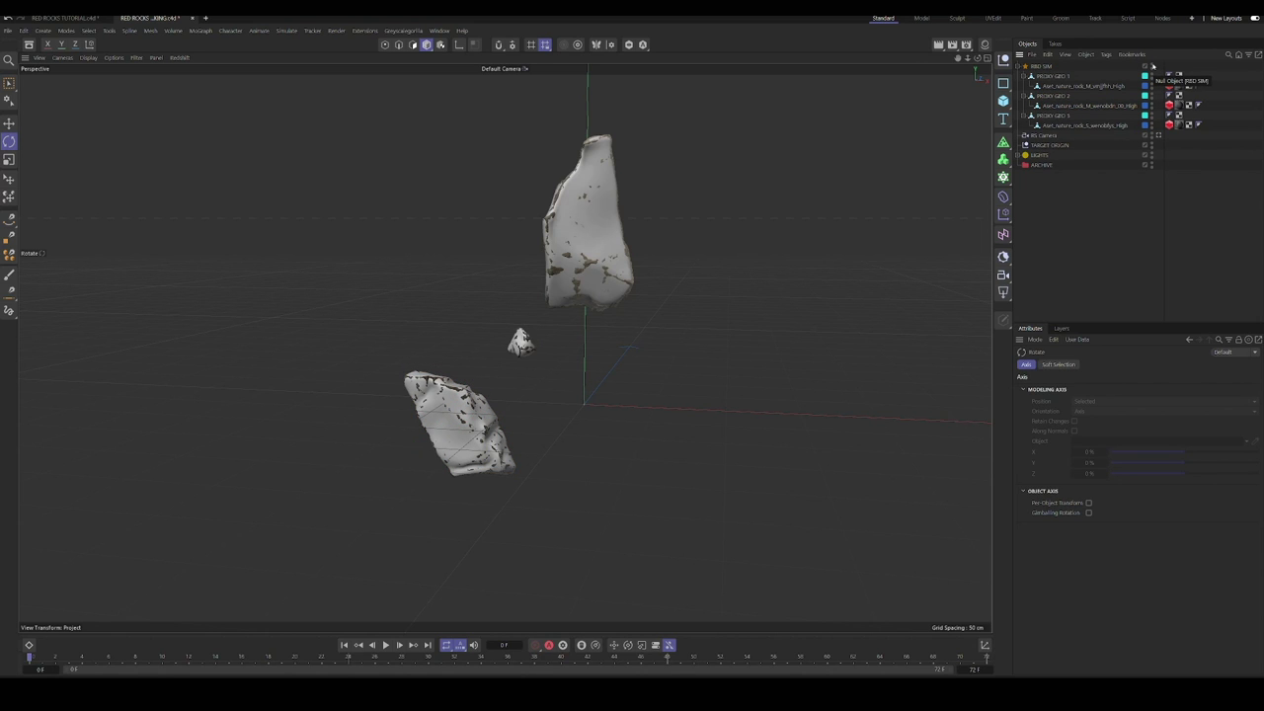
Step: Hide the RBD SIM group and create a Cloner with a Sphere as its child
{"action": "left_click", "coordinate": [1151, 66]}
{"action": "left_click", "coordinate": [1003, 178]}
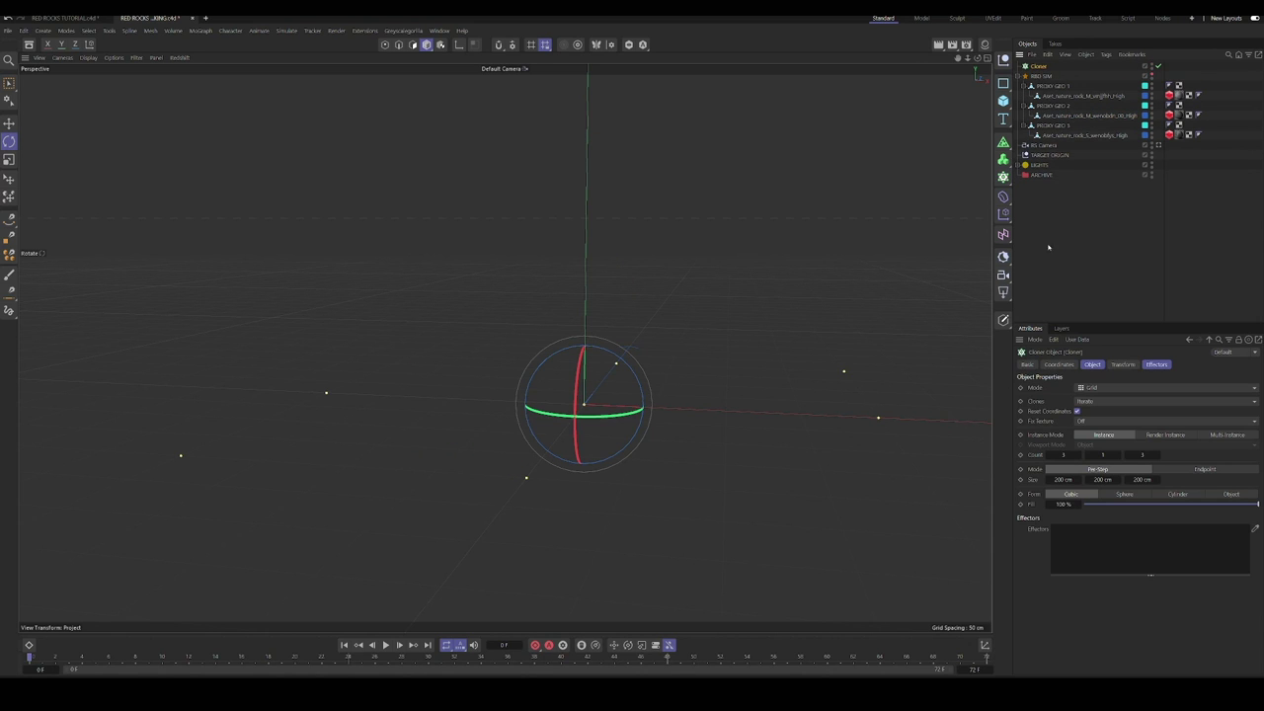
{"action": "mouse_move", "coordinate": [1003, 101]}
{"action": "left_mouse_down"}
{"action": "mouse_move", "coordinate": [1104, 135]}
{"action": "mouse_move", "coordinate": [1106, 170]}
{"action": "left_mouse_up"}
{"action": "left_click_drag", "start_coordinate": [1038, 67], "coordinate": [1040, 76]}
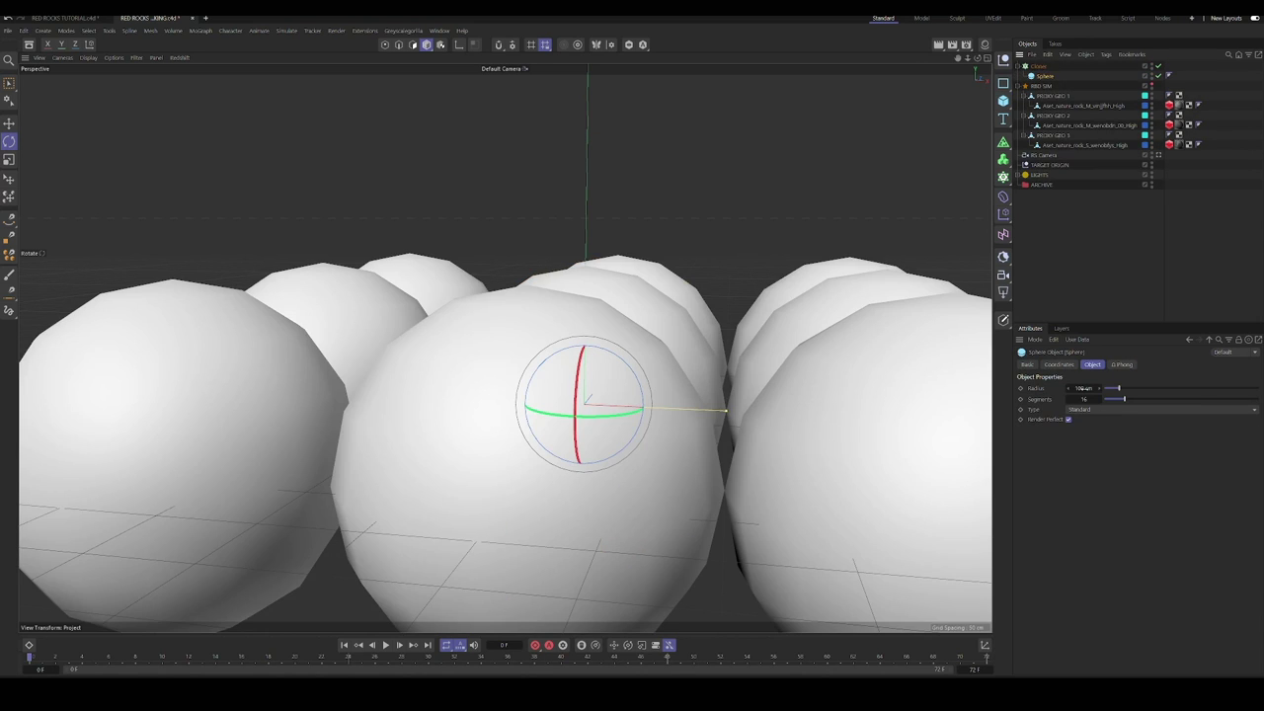
Step: Shrink the Sphere's radius and reduce the Cloner's grid spacing to 25 cm in X and 41 cm in Y
{"action": "left_click_drag", "start_coordinate": [1085, 388], "coordinate": [1032, 388]}
{"action": "left_click", "coordinate": [1038, 66]}
{"action": "left_click_drag", "start_coordinate": [1062, 480], "coordinate": [1027, 480]}
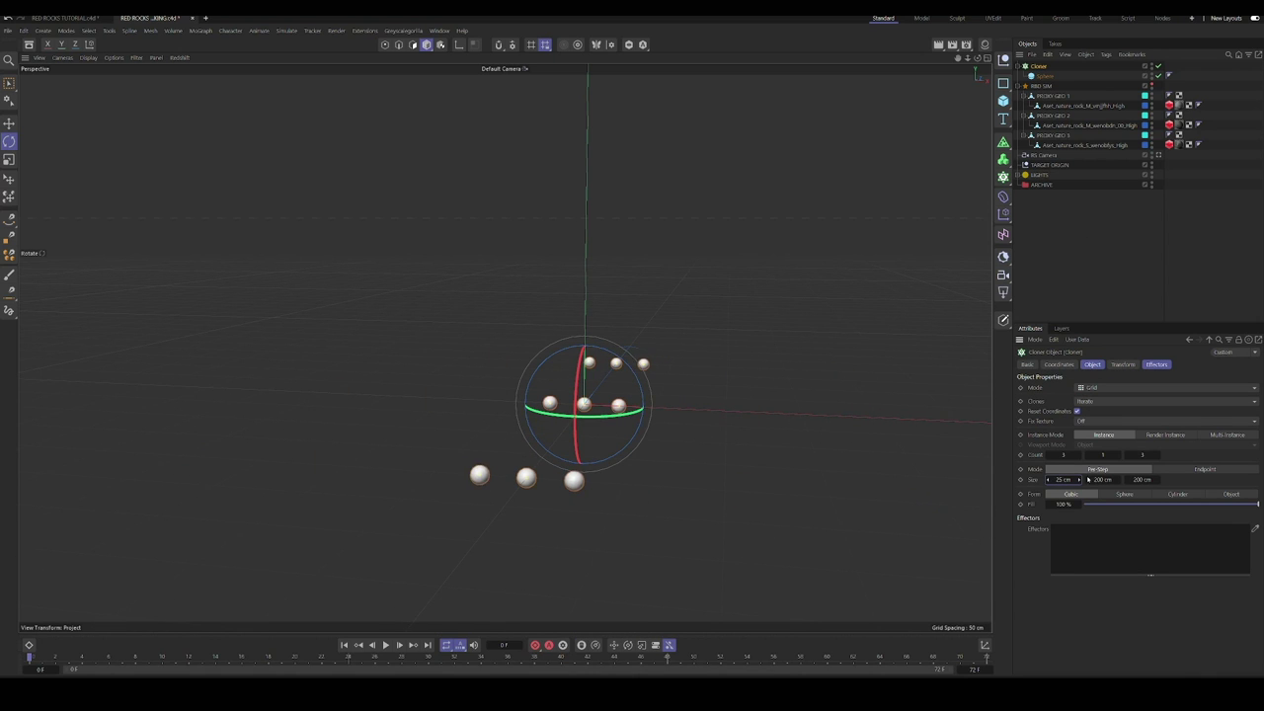
{"action": "left_click_drag", "start_coordinate": [1128, 479], "coordinate": [1092, 479]}
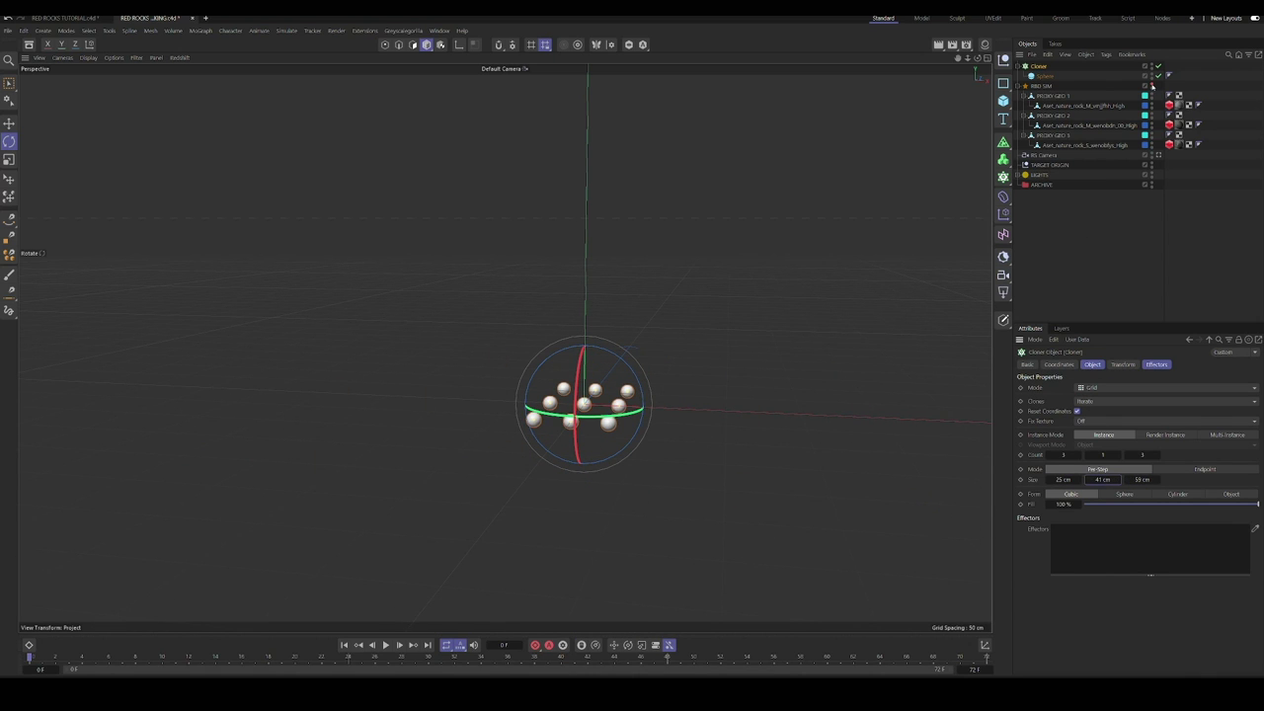
Step: Show the RBD SIM group, raise the Cloner's Y count to 3 and tighten the spacing to 15 cm in X and Y
{"action": "left_click", "coordinate": [1152, 86]}
{"action": "left_click_drag", "start_coordinate": [711, 444], "coordinate": [607, 464], "text": "alt"}
{"action": "left_click_drag", "start_coordinate": [1145, 479], "coordinate": [1087, 479]}
{"action": "left_click", "coordinate": [1119, 454]}
{"action": "left_click", "coordinate": [1119, 454]}
{"action": "left_click_drag", "start_coordinate": [593, 454], "coordinate": [662, 435], "text": "alt"}
{"action": "left_click_drag", "start_coordinate": [1069, 479], "coordinate": [1055, 479]}
Step: Increase the Cloner's grid count to 5 × 5 × 5
{"action": "left_click", "coordinate": [1079, 455]}
{"action": "left_click", "coordinate": [1080, 455]}
{"action": "left_click", "coordinate": [1119, 455]}
{"action": "left_click", "coordinate": [1119, 456]}
{"action": "left_click", "coordinate": [1158, 455]}
{"action": "left_click", "coordinate": [1157, 455]}
Step: Move the Cloner down along Y so the sphere grid sits below the large rock
{"action": "left_click_drag", "start_coordinate": [642, 440], "coordinate": [648, 406], "text": "alt"}
{"action": "key", "text": "e"}
{"action": "left_click_drag", "start_coordinate": [546, 346], "coordinate": [546, 381]}
{"action": "left_click_drag", "start_coordinate": [665, 409], "coordinate": [652, 445], "text": "alt"}
Step: Apply a Random effector to the Cloner with a position variation of 5 cm in X, Y and Z
{"action": "left_click", "coordinate": [1004, 214]}
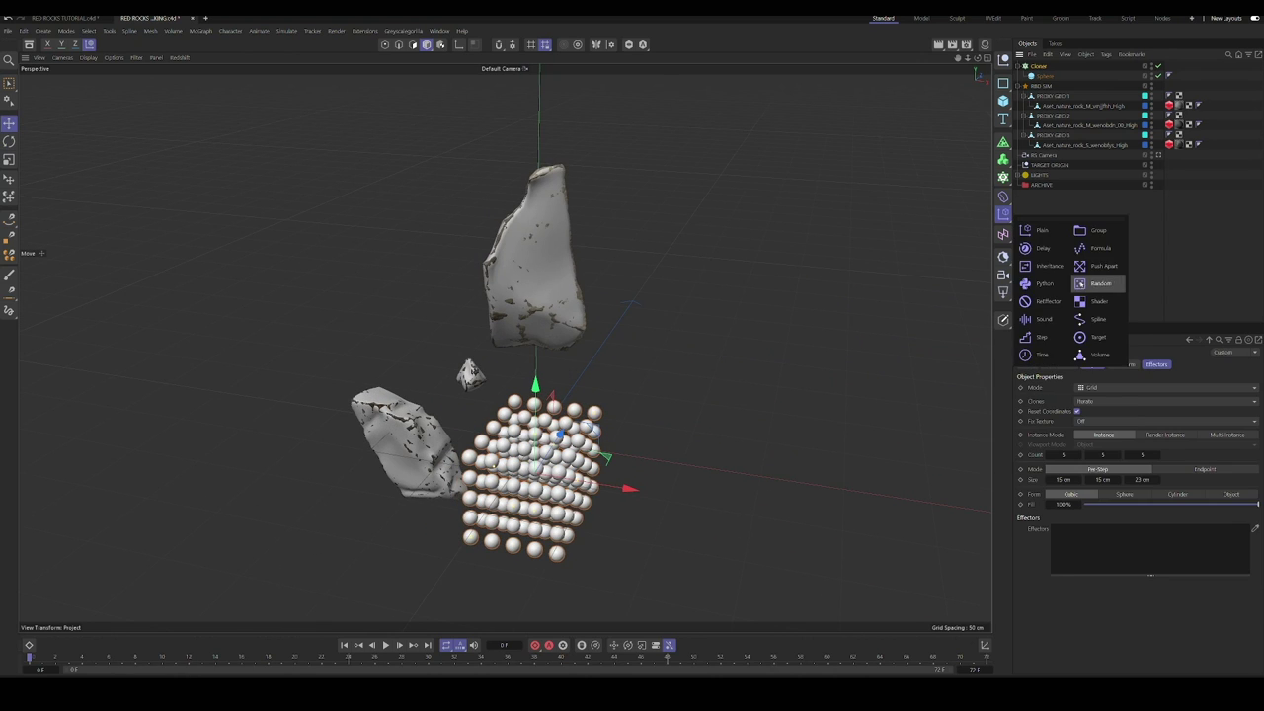
{"action": "left_click", "coordinate": [1087, 292]}
{"action": "type", "text": "50"}
{"action": "key", "text": "Tab"}
{"action": "type", "text": "5"}
{"action": "key", "text": "Tab"}
{"action": "type", "text": "5"}
Step: Set the Random effector's color mode to Effector Color and enable uniform scale variation of about -0.52
{"action": "left_click", "coordinate": [1096, 503]}
{"action": "left_click", "coordinate": [1106, 524]}
{"action": "left_click_drag", "start_coordinate": [632, 414], "coordinate": [785, 408], "text": "alt"}
{"action": "scroll", "coordinate": [547, 410], "scroll_direction": "up", "scroll_amount": 3}
{"action": "left_click", "coordinate": [1078, 474]}
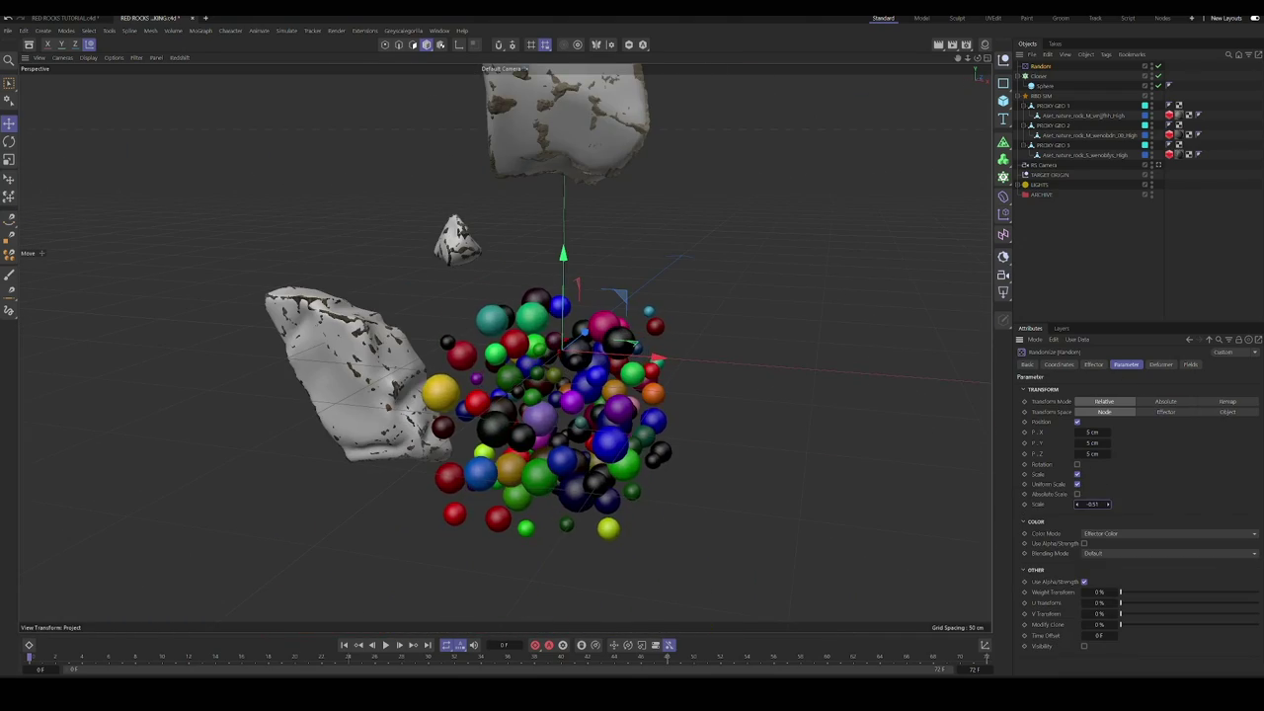
{"action": "left_click_drag", "start_coordinate": [606, 406], "coordinate": [668, 390], "text": "alt"}
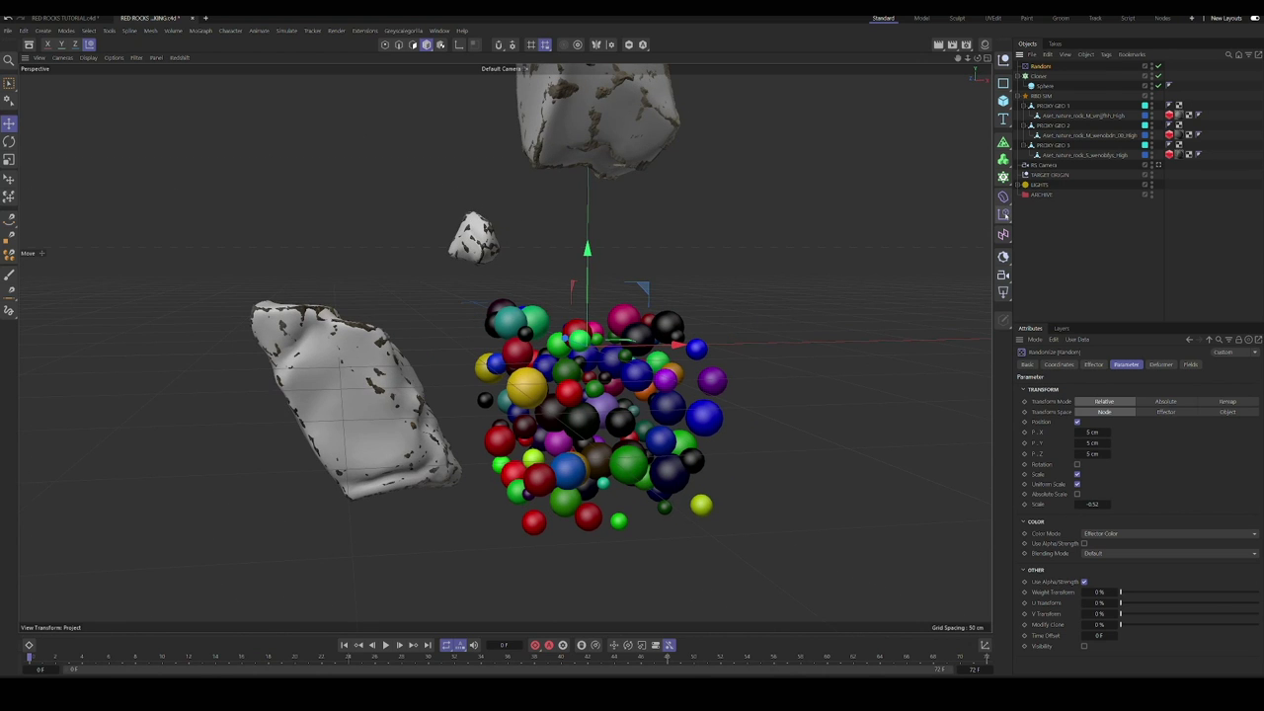
Step: Apply a Push Apart effector to the Cloner, set its mode to Scale Apart and adjust its radius
{"action": "left_click", "coordinate": [1039, 76]}
{"action": "left_click_drag", "start_coordinate": [1004, 215], "coordinate": [1093, 266]}
{"action": "left_click", "coordinate": [1105, 414]}
{"action": "left_click", "coordinate": [1077, 435]}
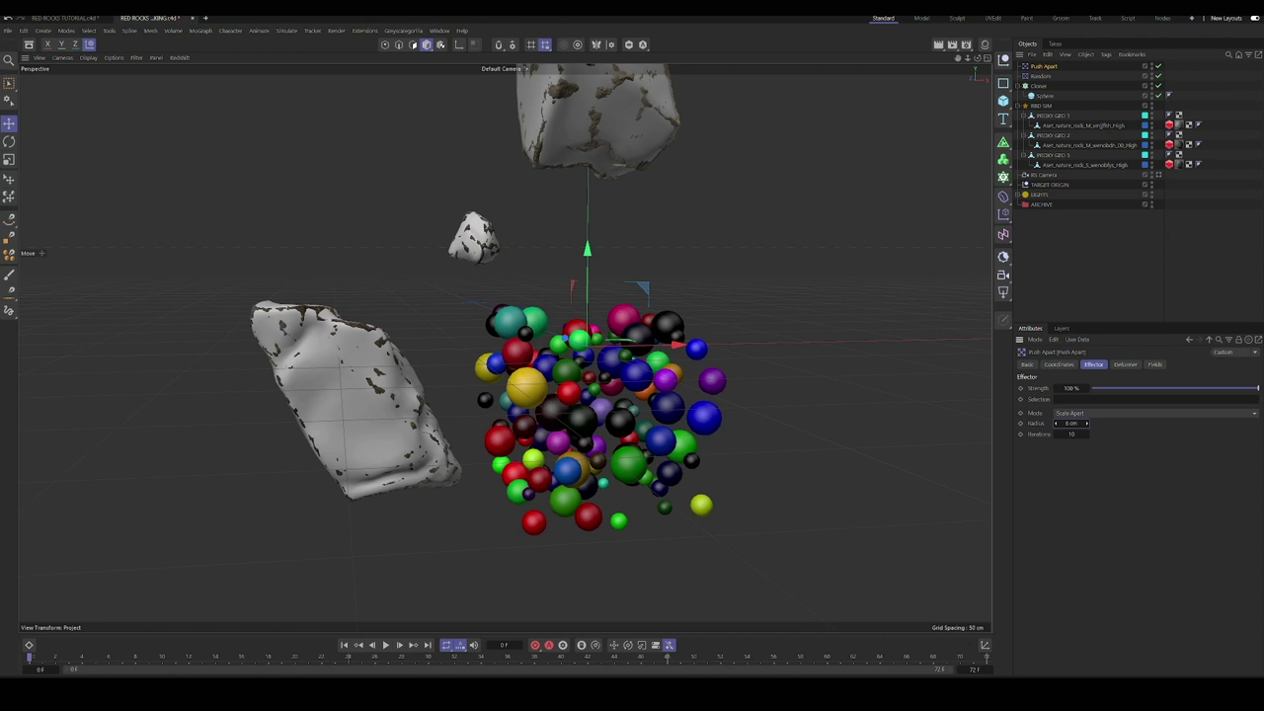
{"action": "left_click_drag", "start_coordinate": [1086, 422], "coordinate": [1086, 413]}
Step: Adjust the Random effector's parameters while checking the sphere cluster up close, then reselect the Push Apart effector
{"action": "mouse_move", "coordinate": [687, 433]}
{"action": "left_mouse_down", "text": "alt"}
{"action": "mouse_move", "coordinate": [603, 432]}
{"action": "mouse_move", "coordinate": [688, 433]}
{"action": "left_mouse_up", "text": "alt"}
{"action": "scroll", "coordinate": [688, 433], "scroll_direction": "up", "scroll_amount": 3}
{"action": "left_click", "coordinate": [1041, 76]}
{"action": "left_click", "coordinate": [1078, 484]}
{"action": "left_click", "coordinate": [1044, 66]}
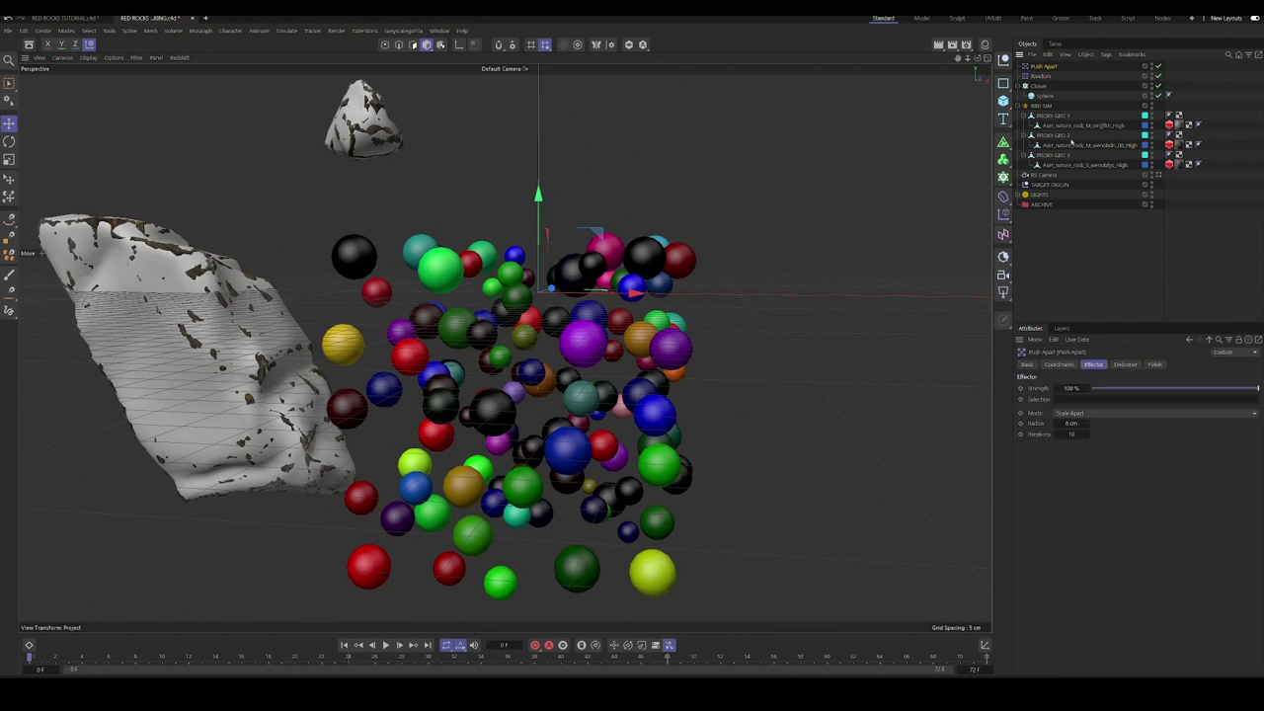
Step: Adjust the Push Apart radius and re-enable Scale and Uniform Scale on the Random effector
{"action": "left_click_drag", "start_coordinate": [1086, 423], "coordinate": [1087, 433]}
{"action": "left_click", "coordinate": [1041, 76]}
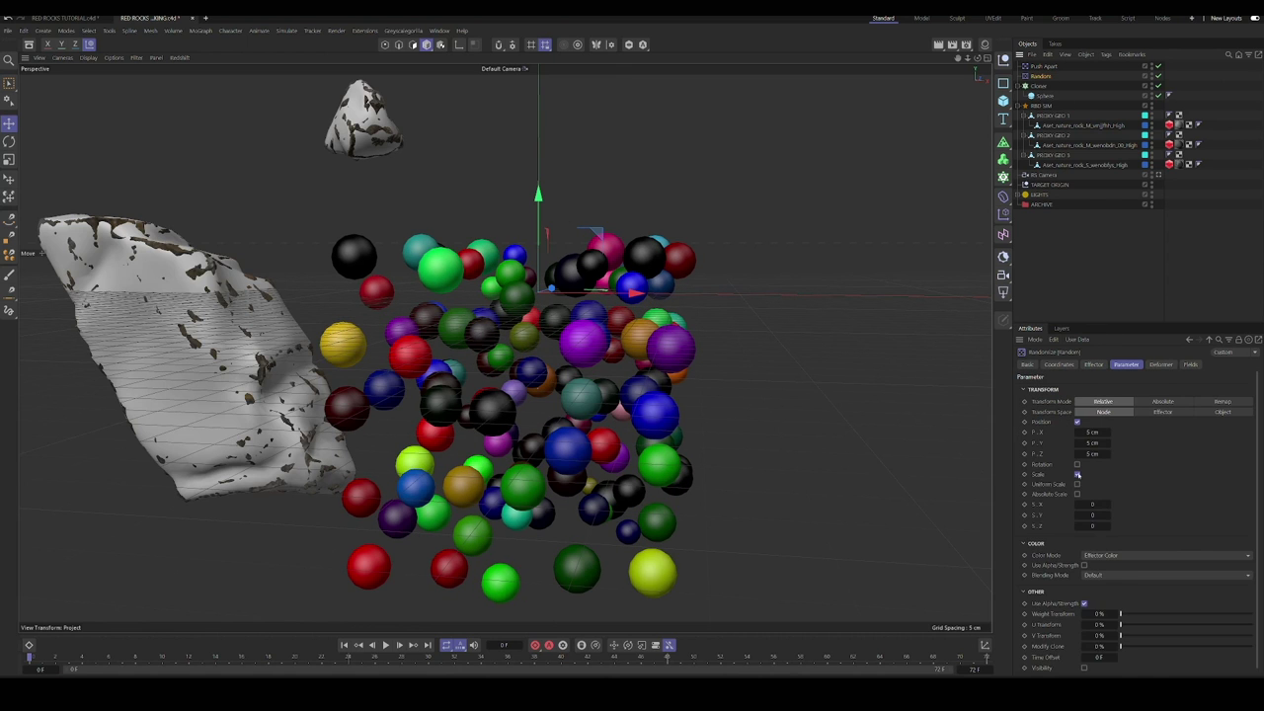
{"action": "left_click", "coordinate": [1078, 474]}
{"action": "scroll", "coordinate": [612, 373], "scroll_direction": "down", "scroll_amount": 3}
{"action": "left_click", "coordinate": [1077, 474]}
{"action": "left_click", "coordinate": [1077, 484]}
{"action": "left_click_drag", "start_coordinate": [691, 375], "coordinate": [613, 421], "text": "alt"}
{"action": "scroll", "coordinate": [672, 424], "scroll_direction": "down", "scroll_amount": 5}
{"action": "scroll", "coordinate": [592, 428], "scroll_direction": "up", "scroll_amount": 5}
{"action": "scroll", "coordinate": [592, 445], "scroll_direction": "down", "scroll_amount": 5}
Step: Collapse the Cloner's hierarchy and set the viewport display to Gouraud Shading without lines
{"action": "left_click", "coordinate": [1026, 86]}
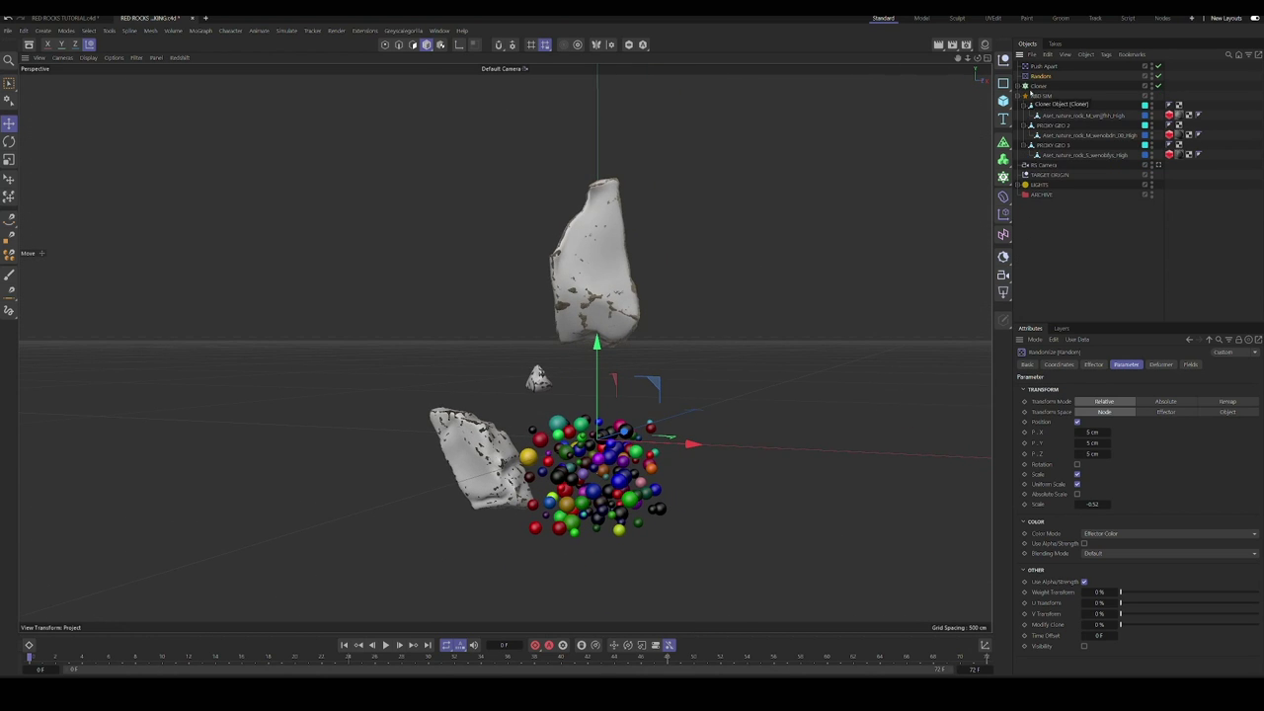
{"action": "scroll", "coordinate": [731, 405], "scroll_direction": "up", "scroll_amount": 5}
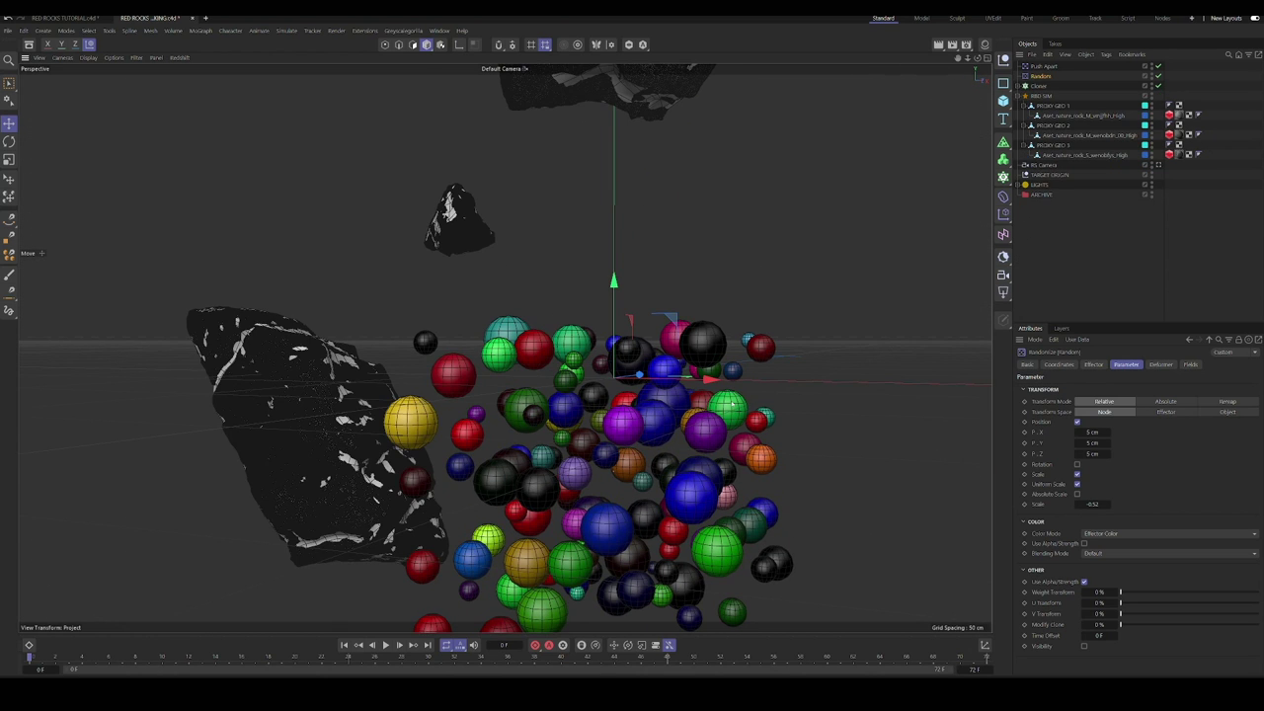
{"action": "key", "text": "n"}
{"action": "key", "text": "a"}
{"action": "scroll", "coordinate": [732, 402], "scroll_direction": "down", "scroll_amount": 5}
{"action": "left_click_drag", "start_coordinate": [732, 403], "coordinate": [710, 464], "text": "alt"}
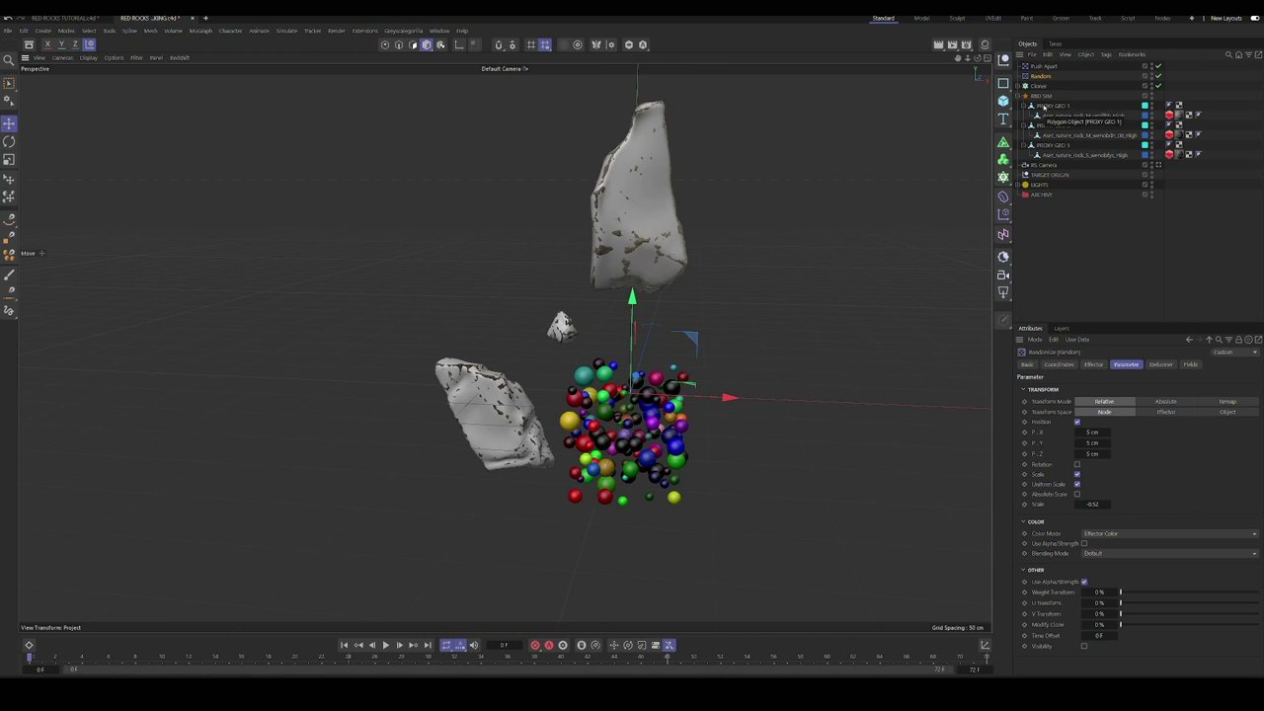
Step: Add a Dynamics Body tag to the Cloner, copy it onto PROXY GEO 1, 2 and 3, and test-play the simulation
{"action": "right_click", "coordinate": [1042, 86]}
{"action": "mouse_move", "coordinate": [1116, 119]}
{"action": "left_click", "coordinate": [1209, 124]}
{"action": "right_click", "coordinate": [1053, 105]}
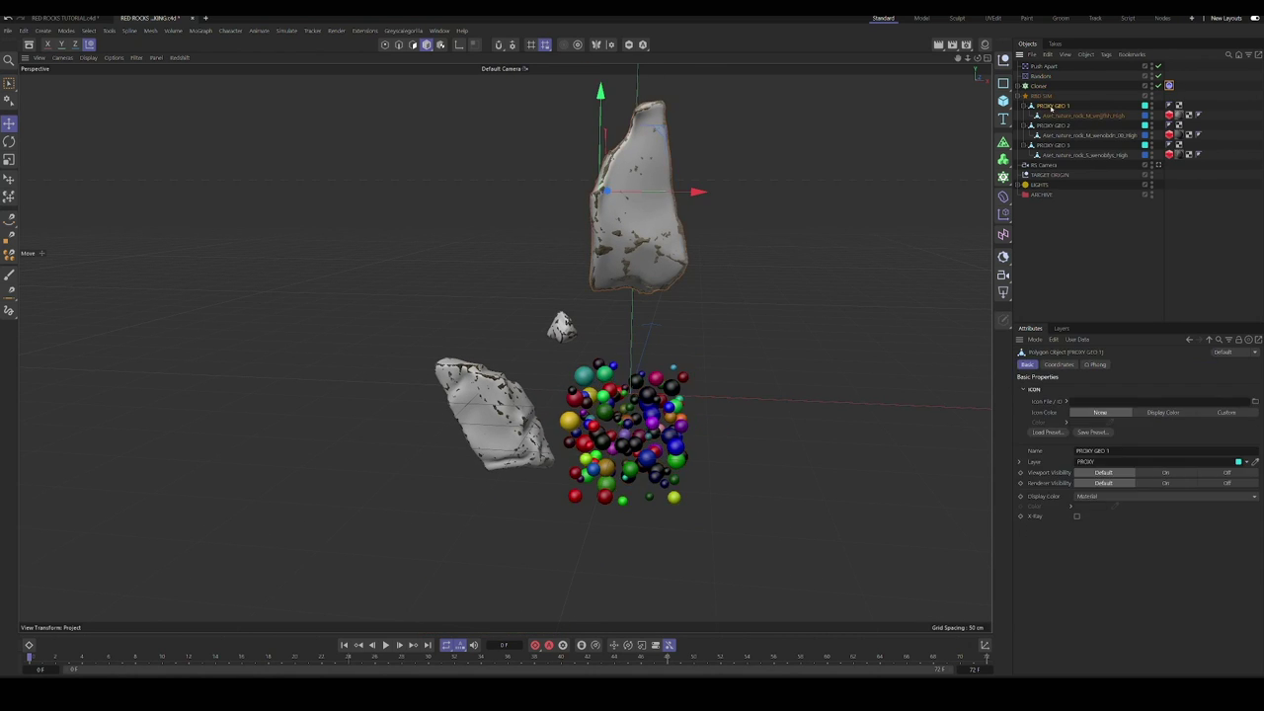
{"action": "left_click_drag", "start_coordinate": [1169, 85], "coordinate": [1170, 105], "text": "ctrl"}
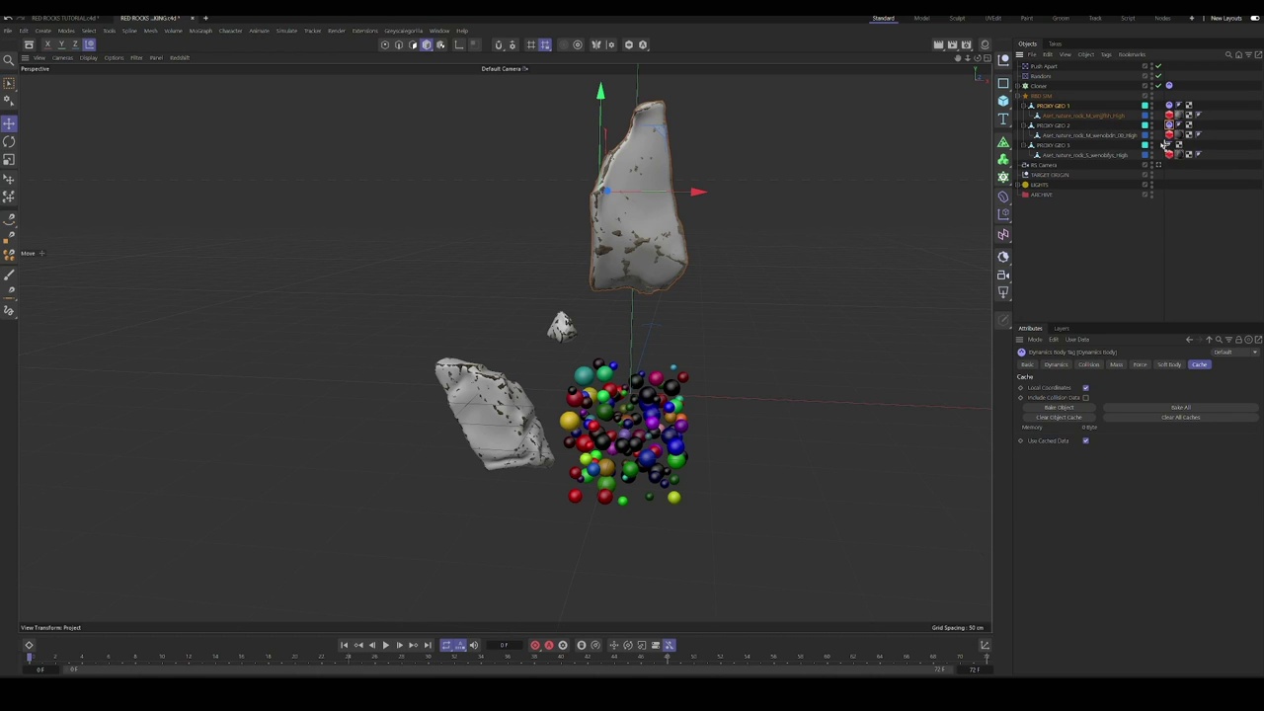
{"action": "left_click", "coordinate": [385, 645]}
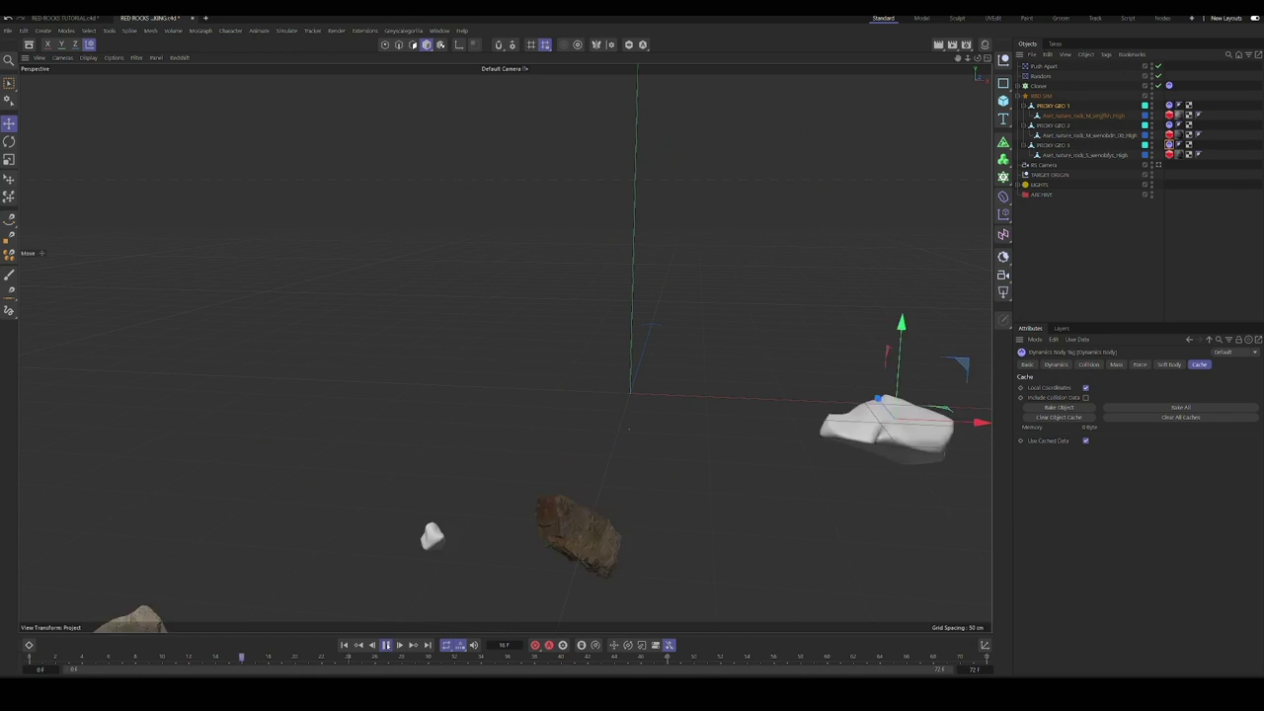
{"action": "left_click", "coordinate": [385, 645]}
{"action": "left_click", "coordinate": [345, 645]}
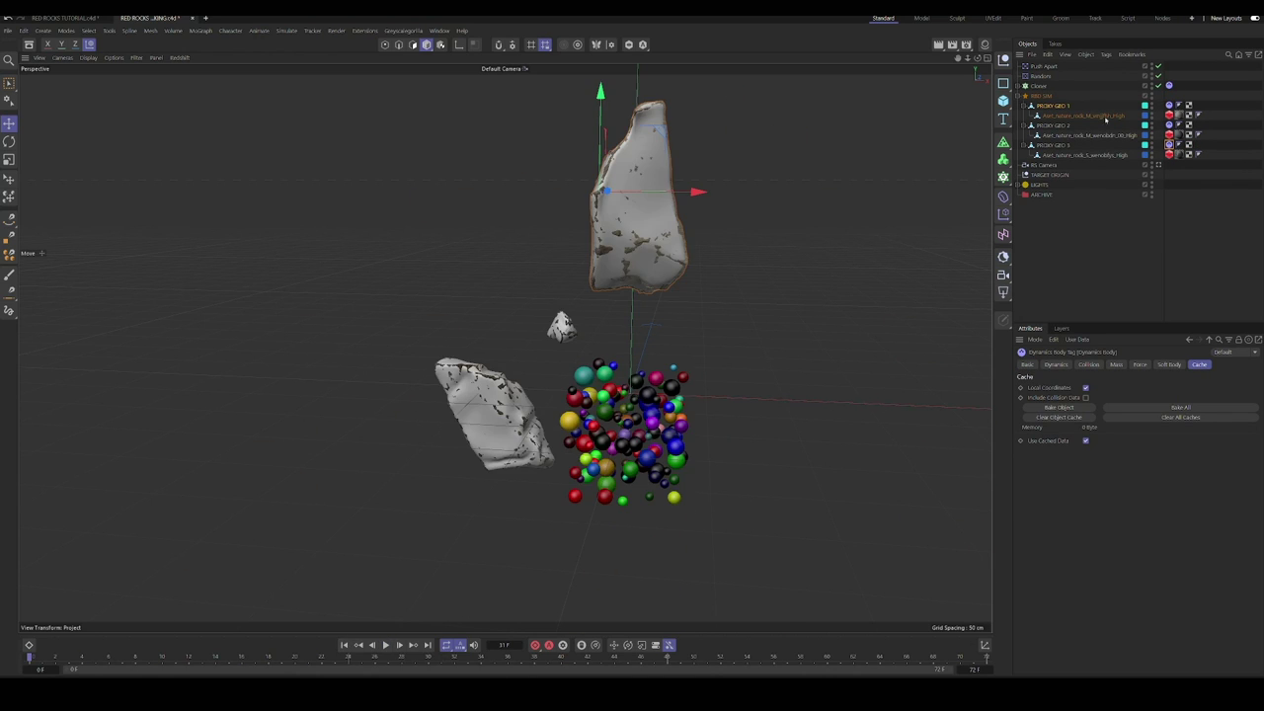
Step: Change the Inherit Tag collision option on the three PROXY GEO Dynamics Body tags and replay the simulation
{"action": "left_click", "coordinate": [1169, 105]}
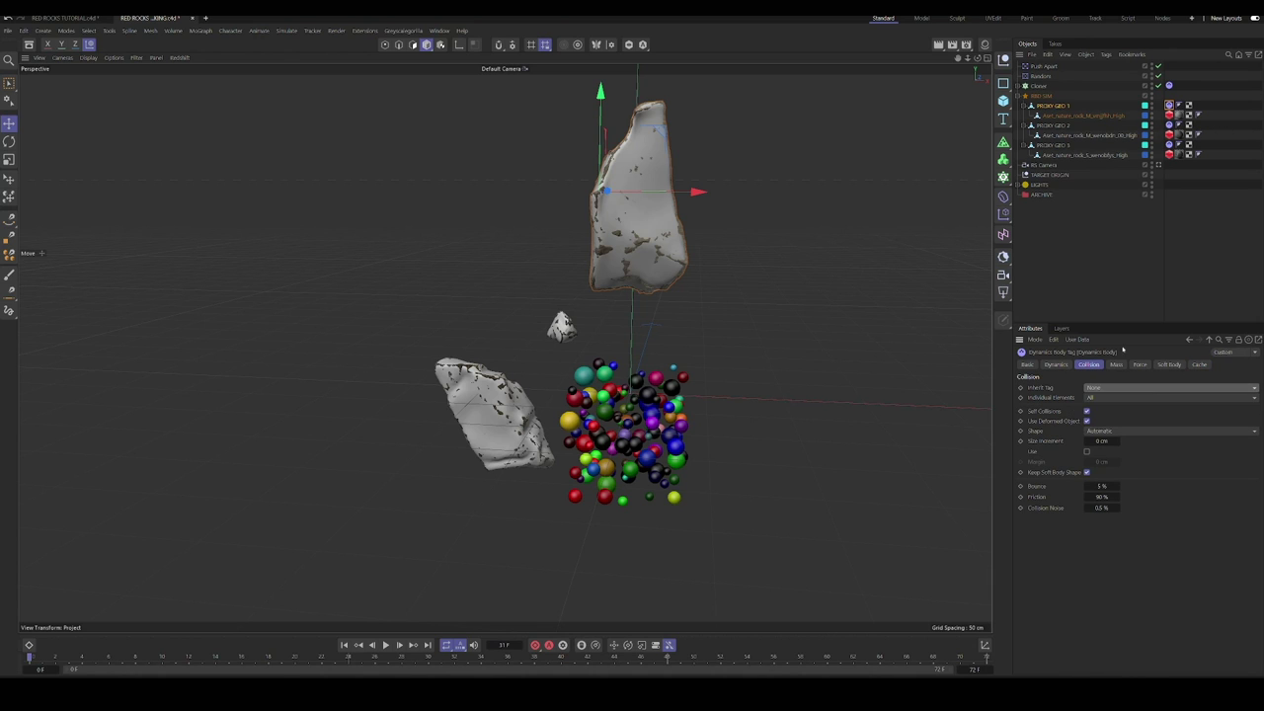
{"action": "left_click", "coordinate": [1169, 125]}
{"action": "left_click", "coordinate": [1170, 145], "text": "shift"}
{"action": "left_click", "coordinate": [1115, 388]}
{"action": "left_click", "coordinate": [1111, 400]}
{"action": "key", "text": "F8"}
{"action": "key", "text": "shift+f"}
{"action": "key", "text": "F8"}
Step: Set the project's Bullet gravity to 0 cm and place the Cloner inside the RBD SIM group
{"action": "key", "text": "ctrl+d"}
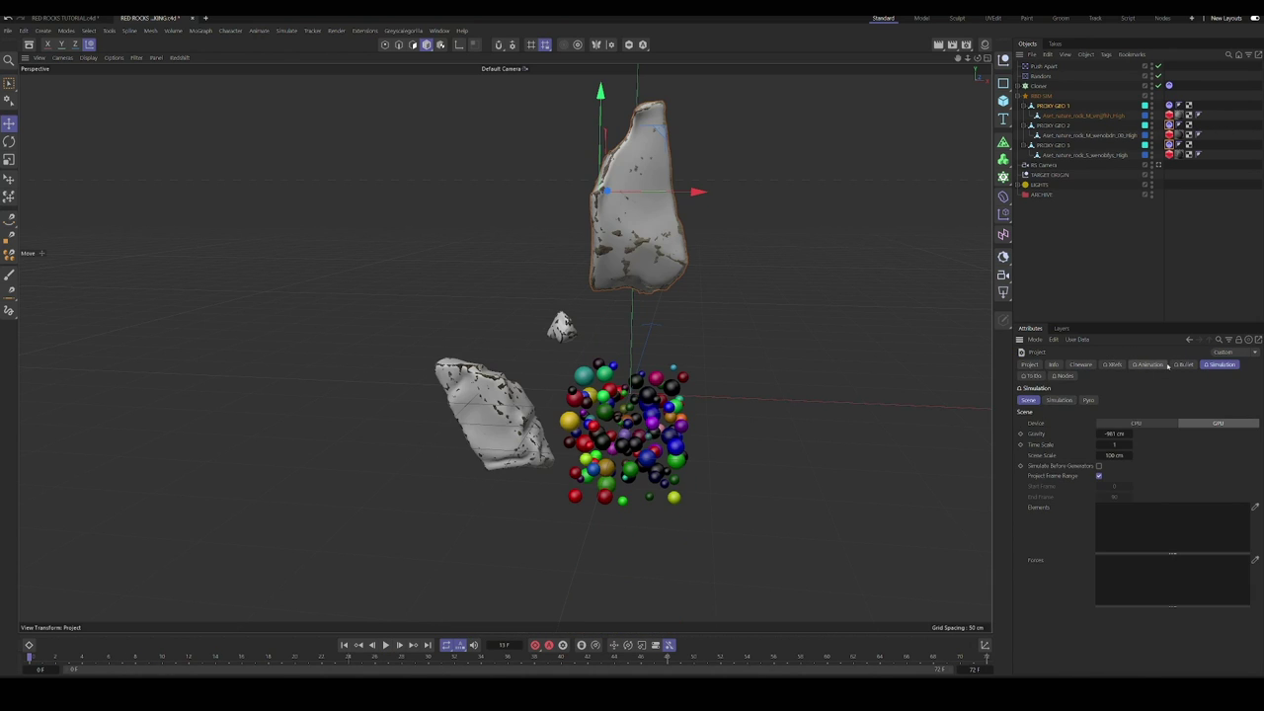
{"action": "left_click", "coordinate": [1183, 365]}
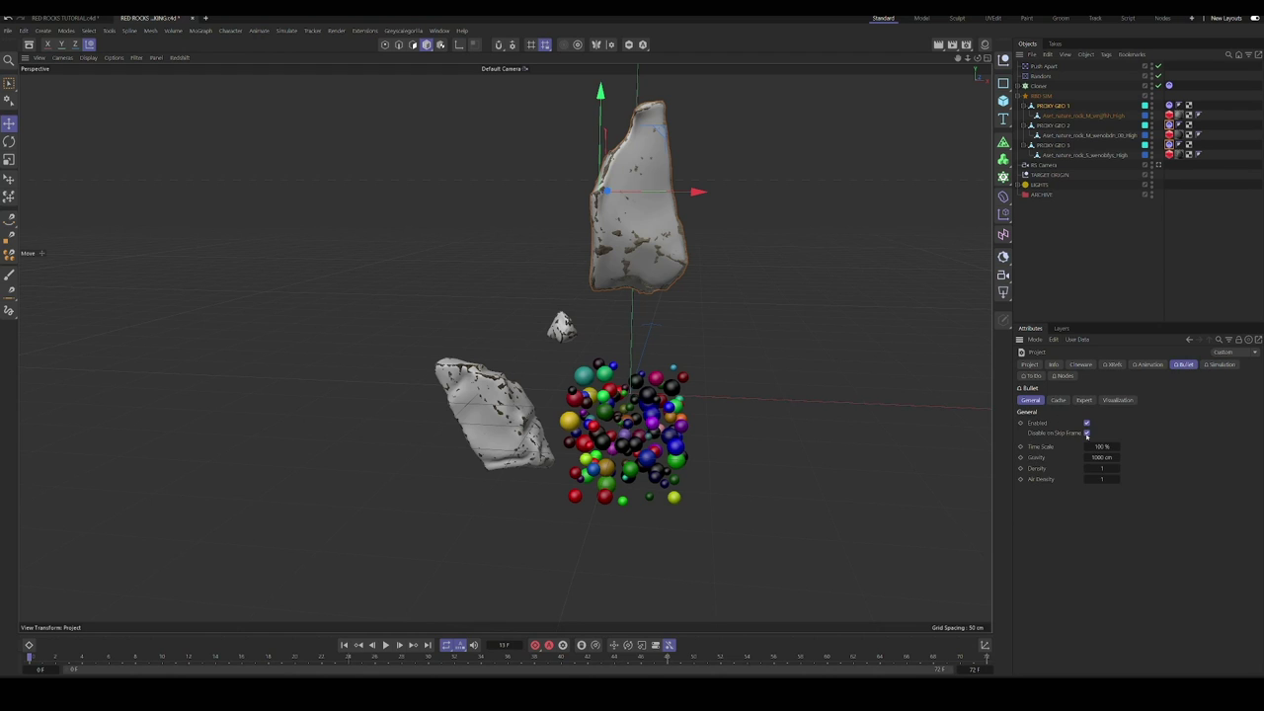
{"action": "left_click", "coordinate": [1103, 240]}
{"action": "left_click_drag", "start_coordinate": [421, 607], "coordinate": [329, 628], "text": "alt"}
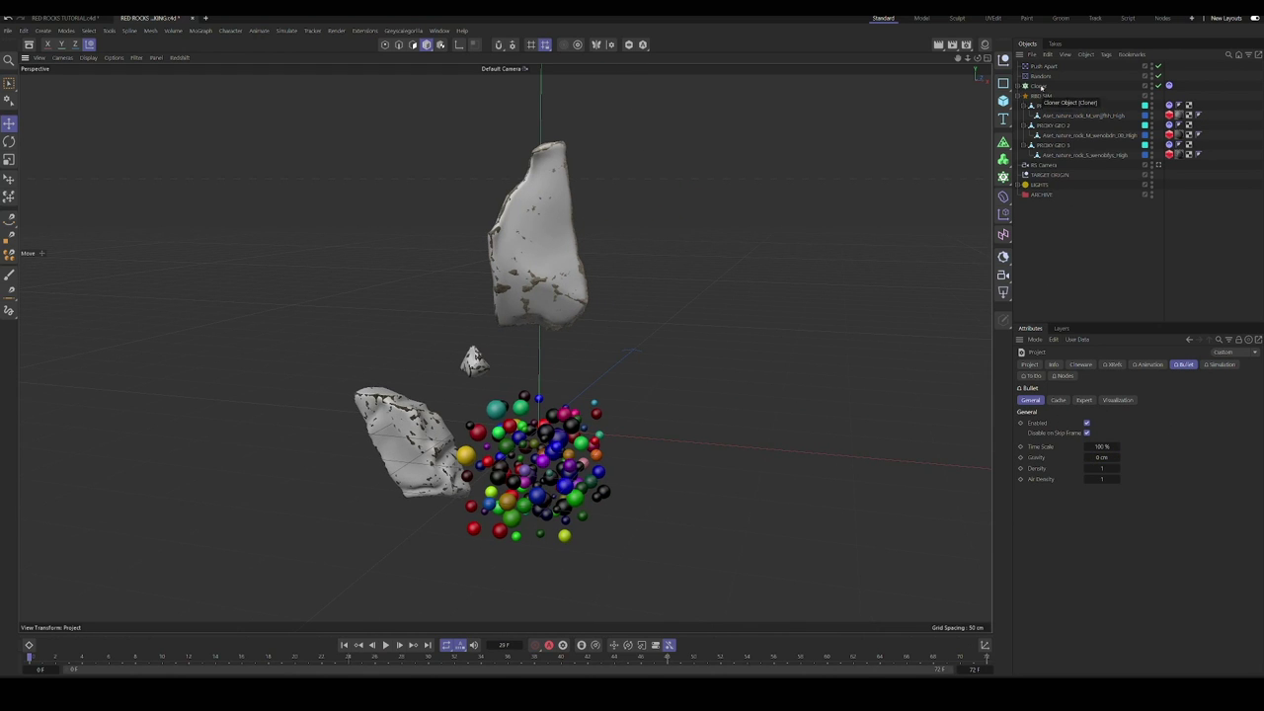
{"action": "left_click", "coordinate": [1042, 96]}
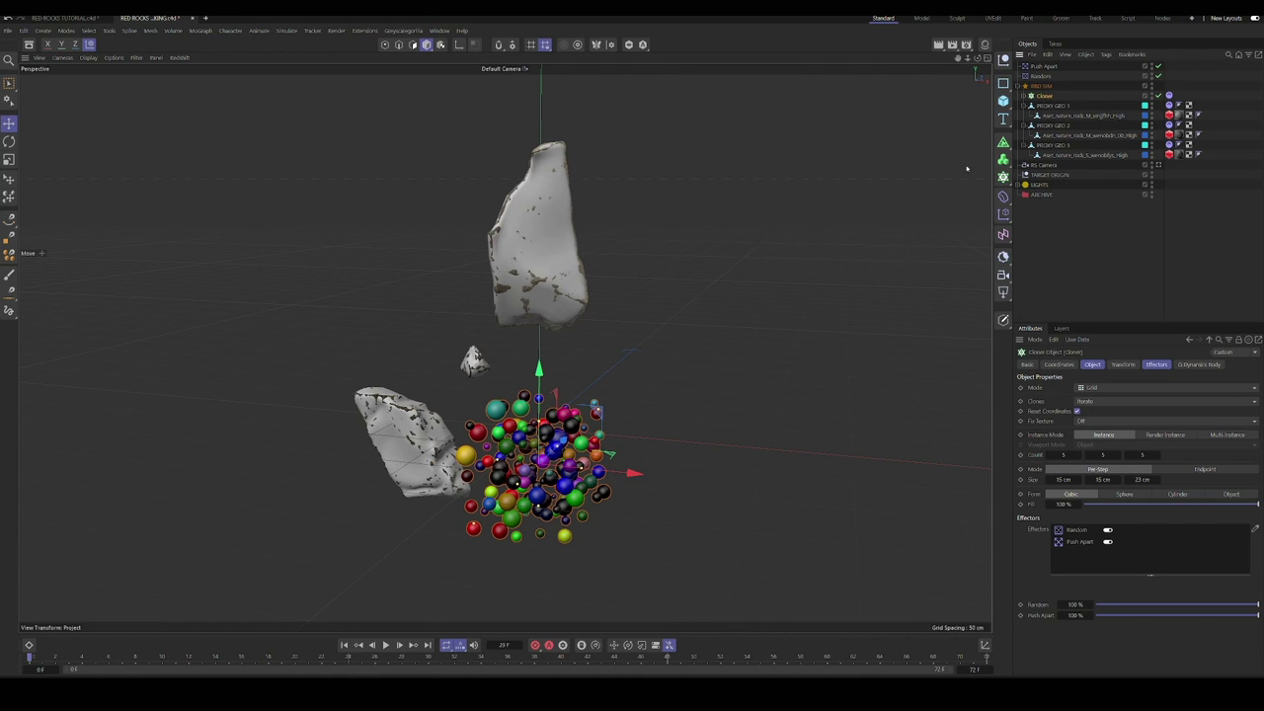
Step: Add a Turbulence force and raise its scale to about 10% while test-playing the simulation
{"action": "left_click", "coordinate": [287, 31]}
{"action": "mouse_move", "coordinate": [301, 48]}
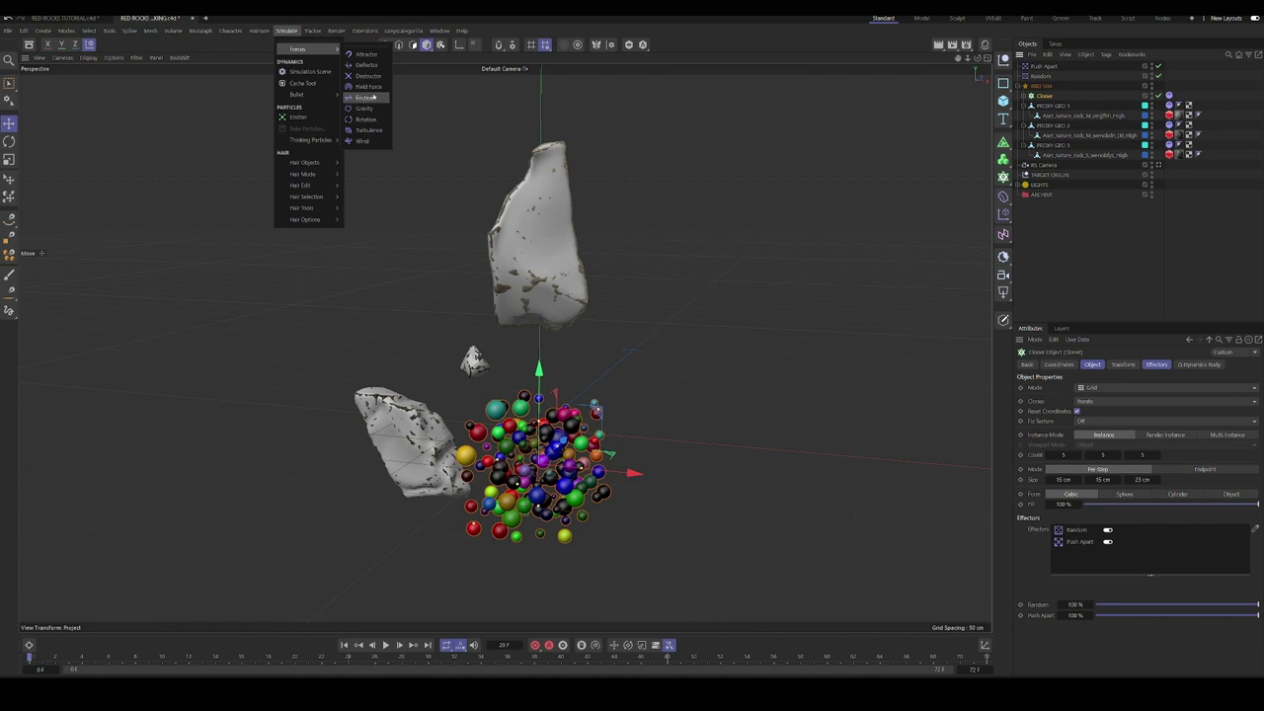
{"action": "left_click", "coordinate": [367, 131]}
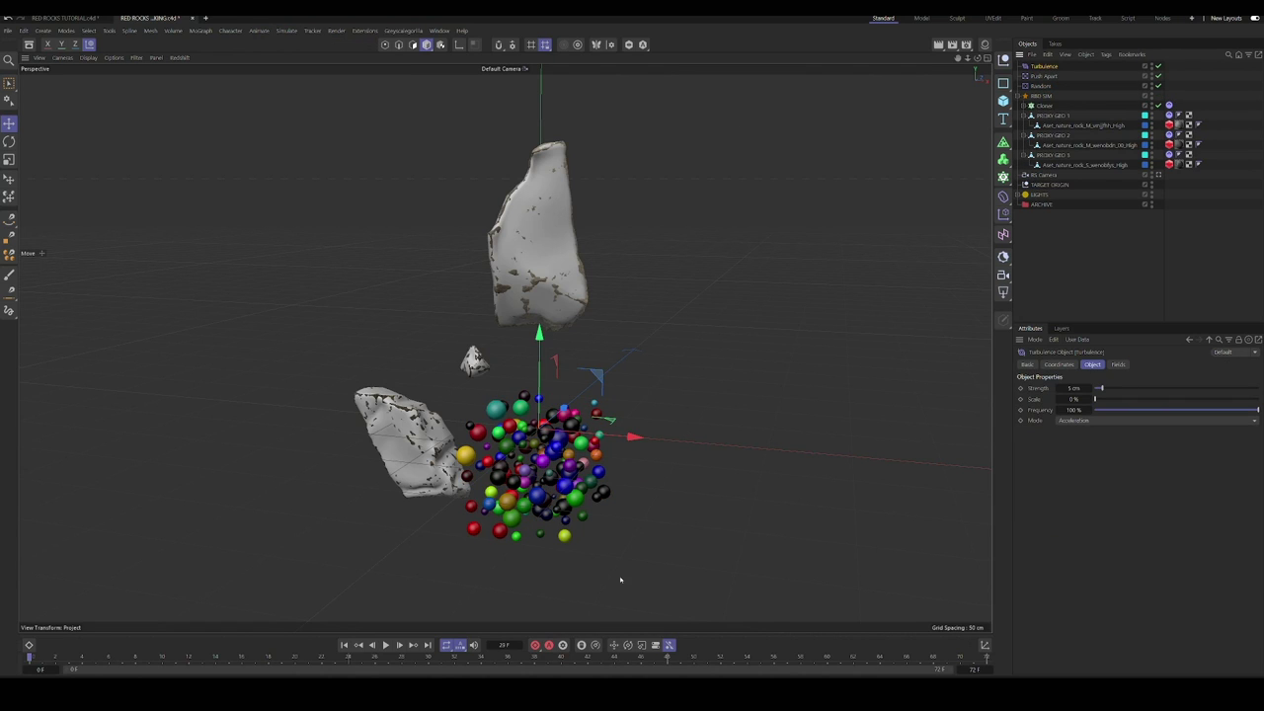
{"action": "key", "text": "space"}
{"action": "left_click_drag", "start_coordinate": [1095, 398], "coordinate": [1132, 398]}
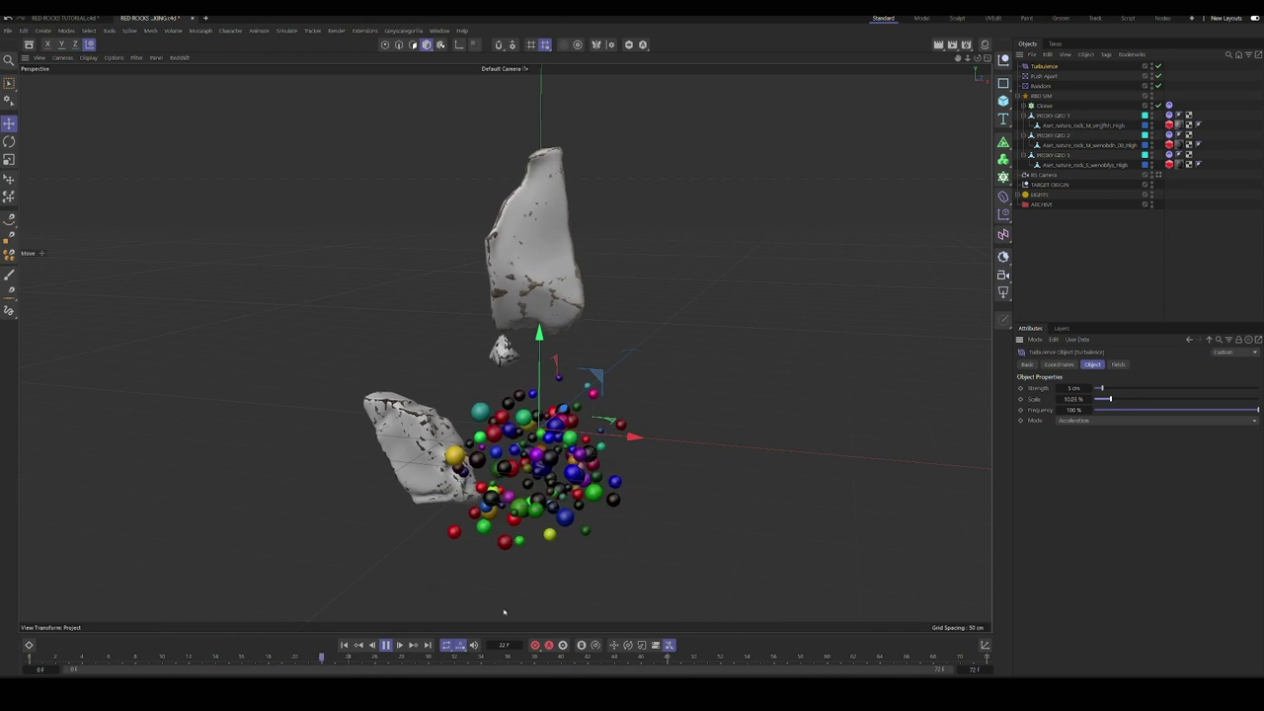
{"action": "key", "text": "space"}
Step: Add a Field Force and set its display size to 500 in X, Y and Z
{"action": "left_click", "coordinate": [296, 32]}
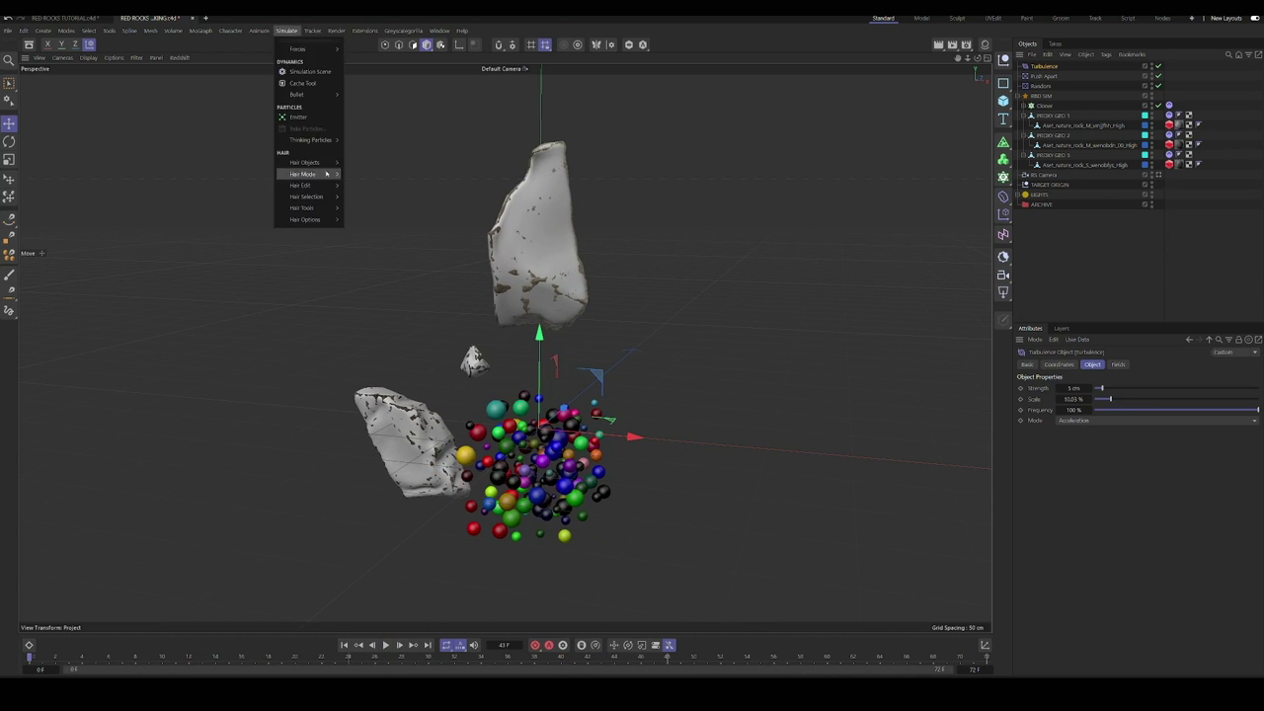
{"action": "mouse_move", "coordinate": [308, 50]}
{"action": "left_click", "coordinate": [367, 77]}
{"action": "left_click_drag", "start_coordinate": [790, 222], "coordinate": [505, 349], "text": "alt"}
{"action": "left_click", "coordinate": [1059, 364]}
{"action": "left_click", "coordinate": [1120, 365]}
{"action": "type", "text": "500"}
{"action": "key", "text": "Tab"}
{"action": "type", "text": "500"}
{"action": "key", "text": "Tab"}
{"action": "type", "text": "500"}
{"action": "key", "text": "Return"}
{"action": "left_click_drag", "start_coordinate": [937, 381], "coordinate": [505, 348], "text": "alt"}
{"action": "scroll", "coordinate": [504, 346], "scroll_direction": "up", "scroll_amount": 3}
Step: Add a Spherical Field to the Field Force and enlarge its size to about 285 cm around the rocks
{"action": "left_click", "coordinate": [1092, 365]}
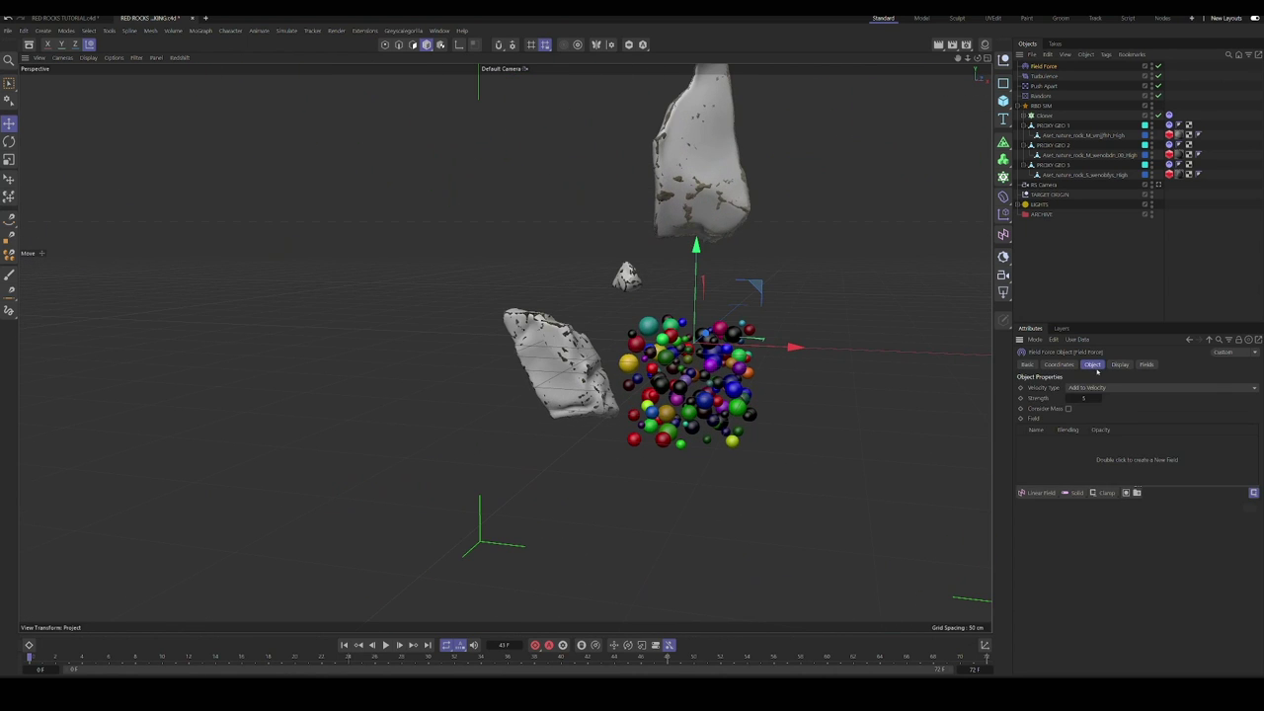
{"action": "left_click", "coordinate": [1044, 491]}
{"action": "left_click", "coordinate": [1086, 524]}
{"action": "left_click_drag", "start_coordinate": [1086, 398], "coordinate": [1098, 398]}
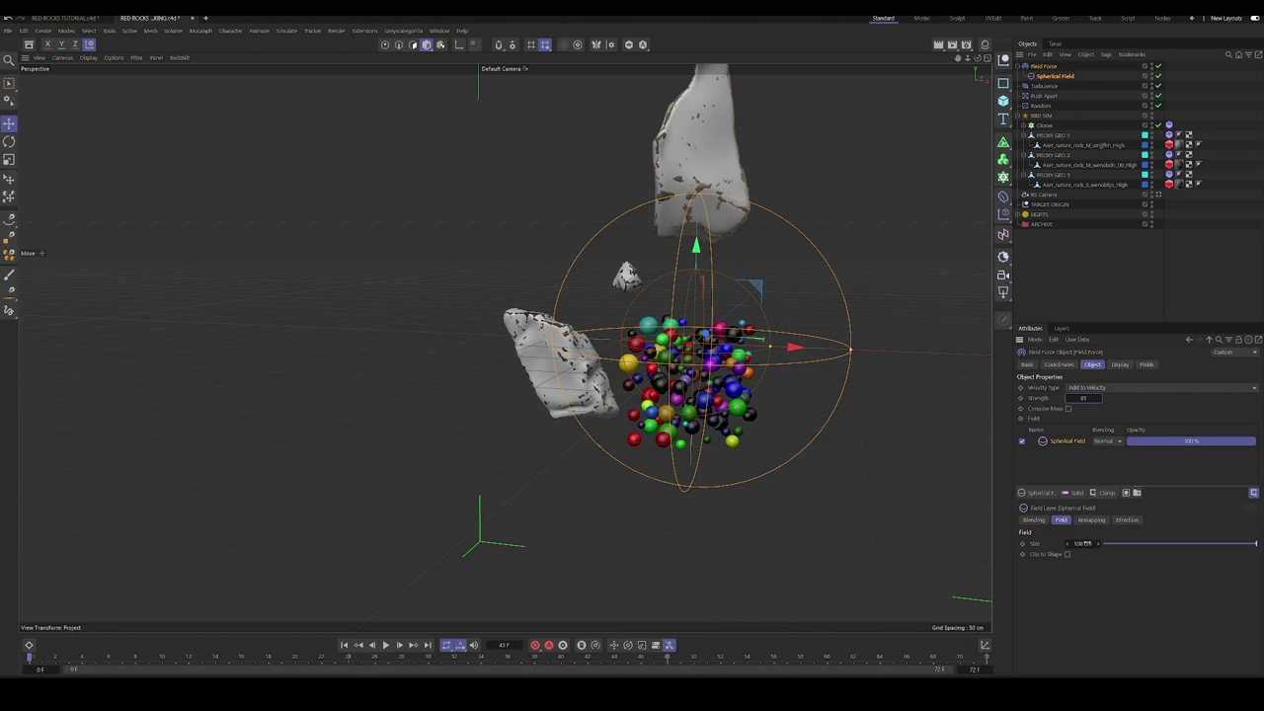
{"action": "left_click_drag", "start_coordinate": [1087, 543], "coordinate": [1170, 543]}
{"action": "right_click_drag", "start_coordinate": [711, 361], "coordinate": [615, 434], "text": "alt"}
{"action": "right_click_drag", "start_coordinate": [698, 418], "coordinate": [728, 394], "text": "alt"}
{"action": "scroll", "coordinate": [698, 419], "scroll_direction": "up", "scroll_amount": 2}
Step: Extend the timeline to 400 frames, play the simulation and return to the first frame
{"action": "left_click", "coordinate": [385, 645]}
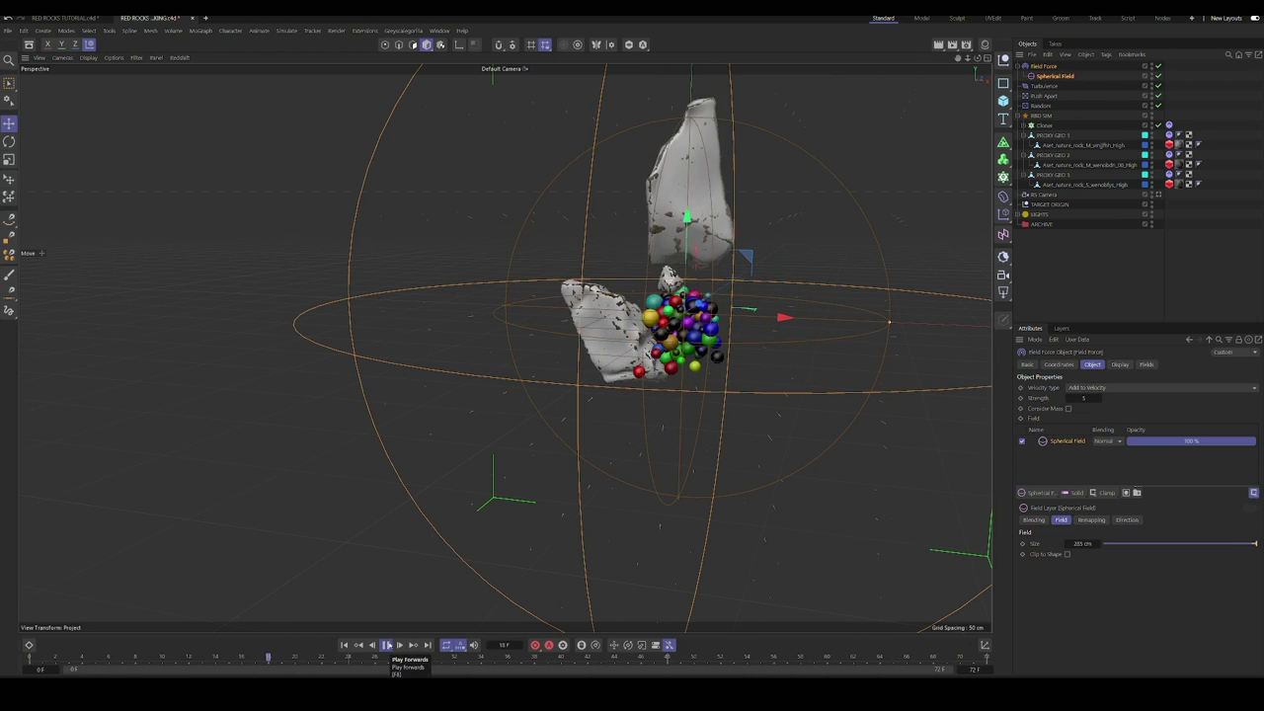
{"action": "type", "text": "400"}
{"action": "key", "text": "Return"}
{"action": "left_click", "coordinate": [386, 645]}
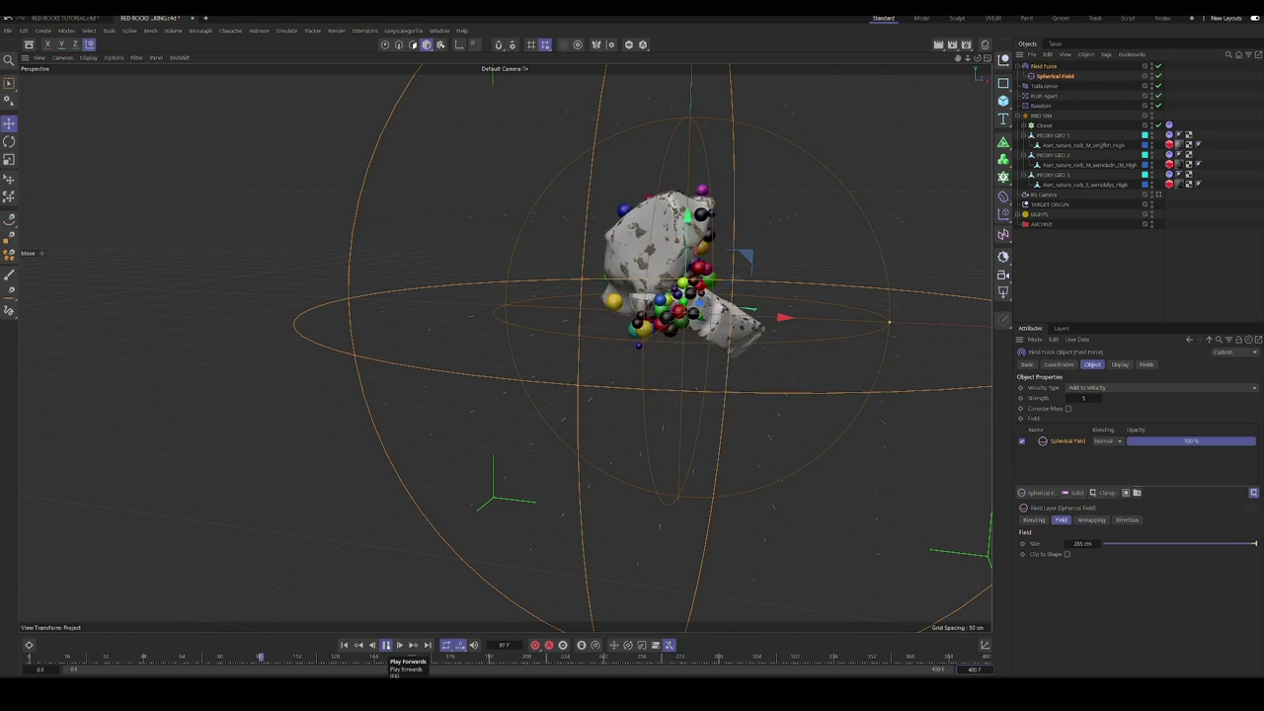
{"action": "left_click", "coordinate": [386, 645]}
{"action": "left_click", "coordinate": [344, 645]}
Step: Add a Rotation force and raise the Turbulence strength to about 18.7 cm while the simulation plays
{"action": "middle_click_drag", "start_coordinate": [826, 286], "coordinate": [813, 302], "text": "alt"}
{"action": "left_click_drag", "start_coordinate": [815, 301], "coordinate": [715, 232], "text": "alt"}
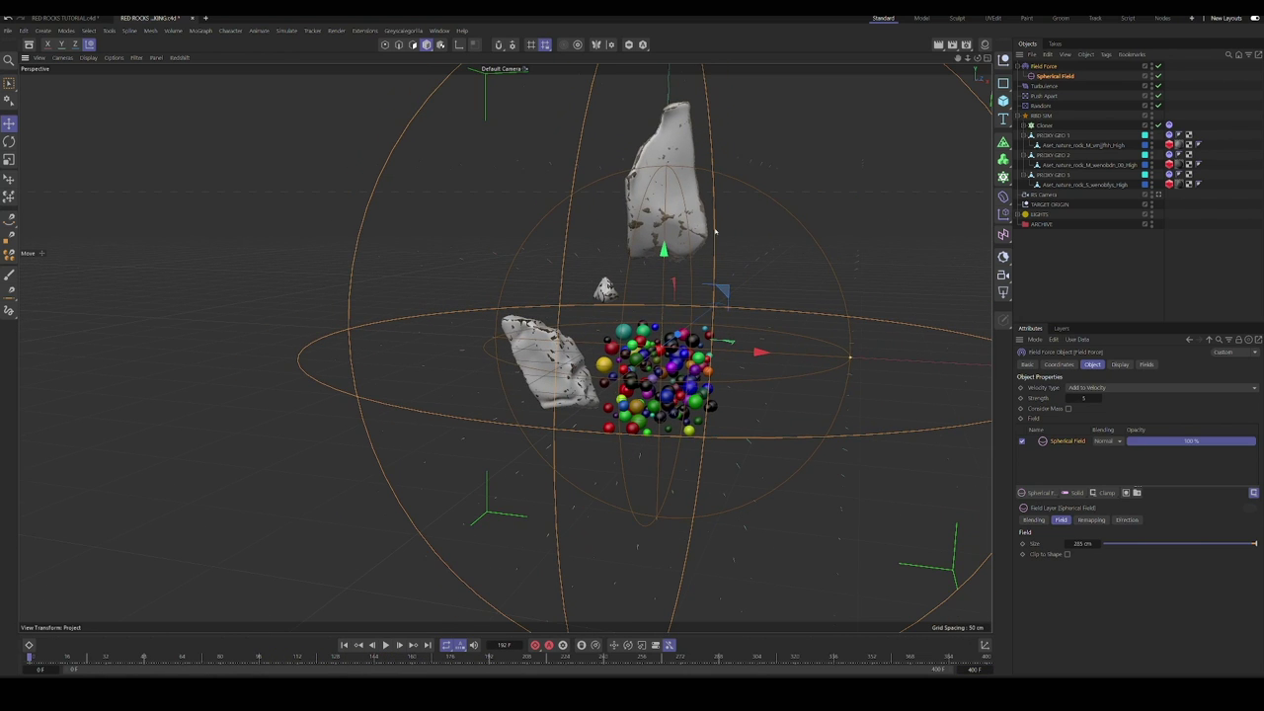
{"action": "left_click", "coordinate": [287, 31]}
{"action": "mouse_move", "coordinate": [306, 48]}
{"action": "left_click", "coordinate": [367, 119]}
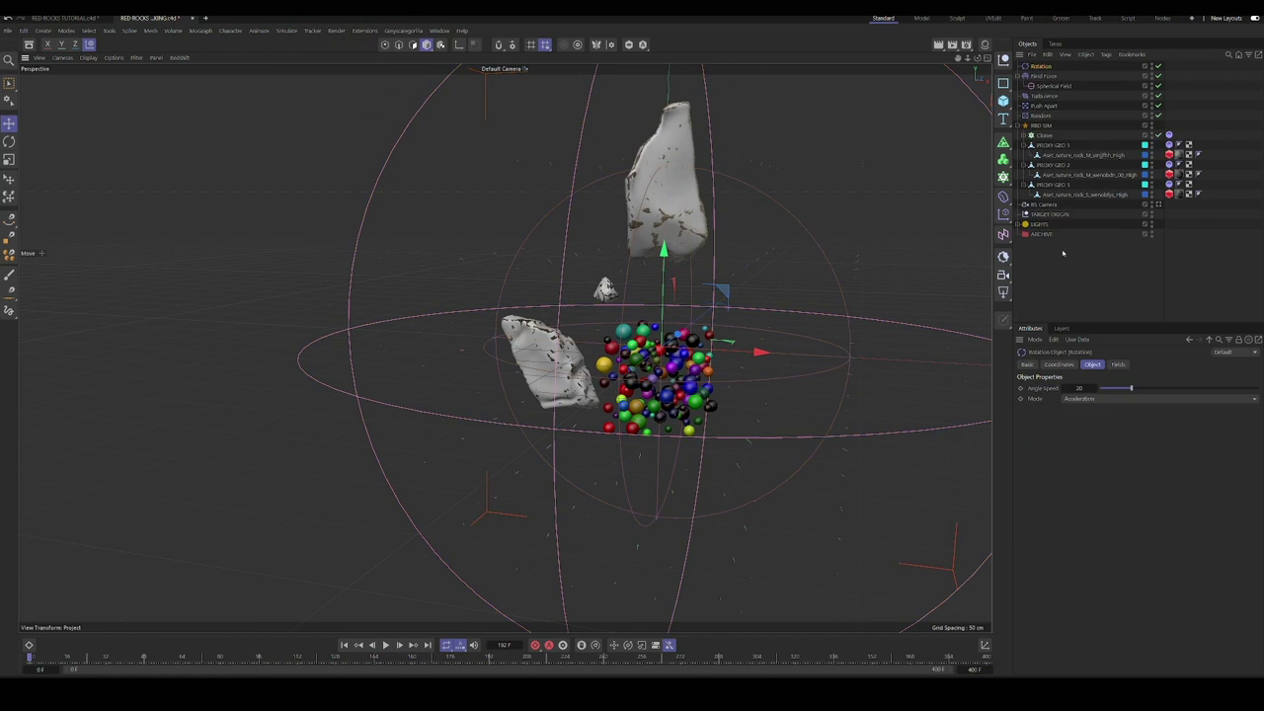
{"action": "left_click", "coordinate": [385, 645]}
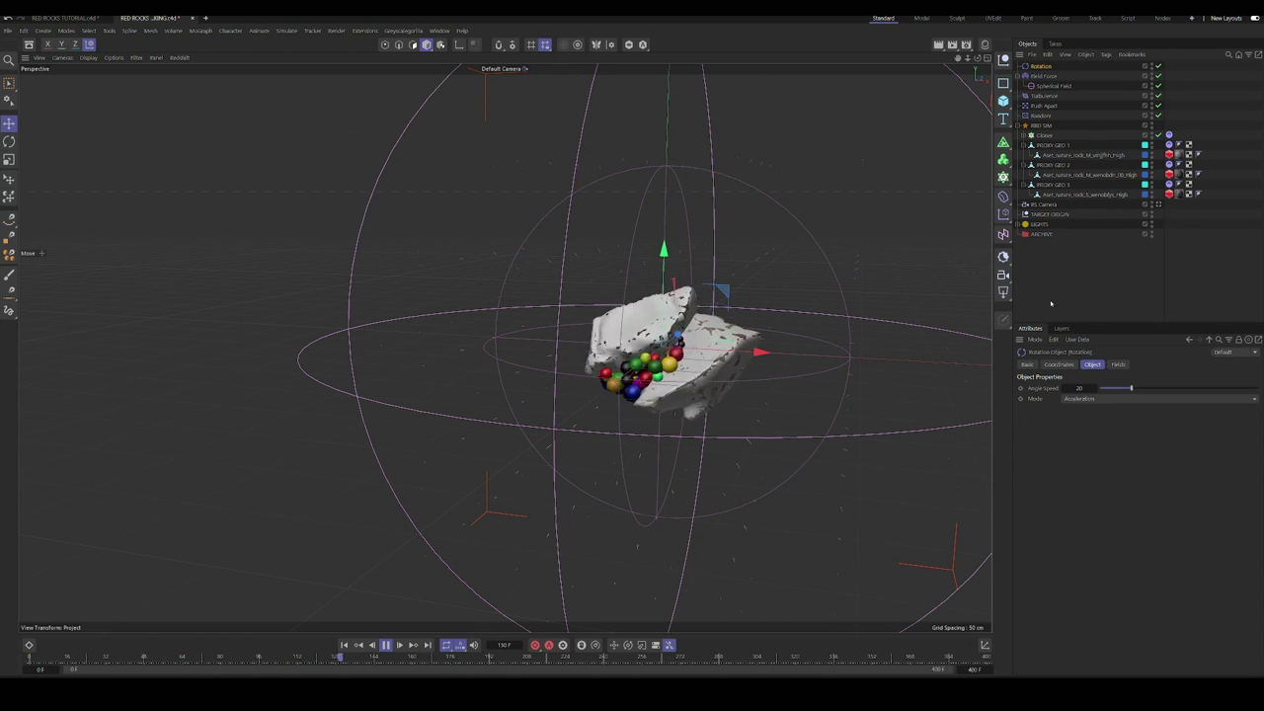
{"action": "left_click", "coordinate": [1045, 96]}
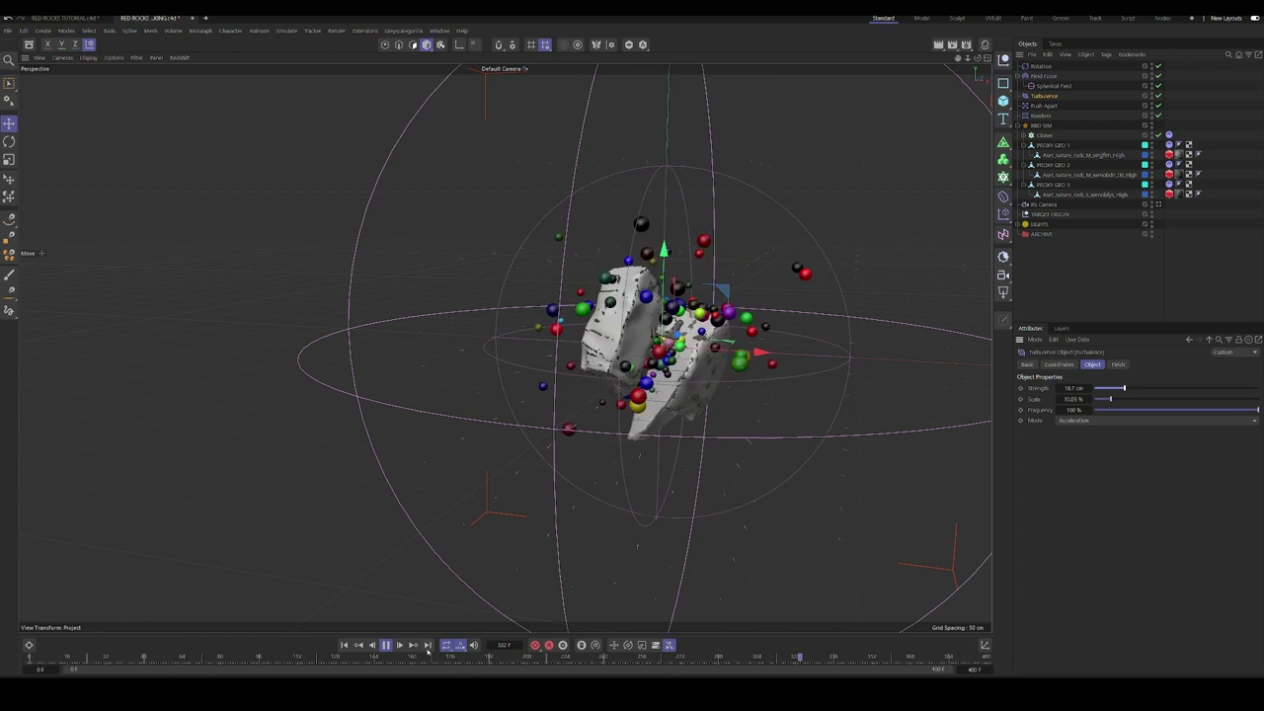
{"action": "left_click", "coordinate": [385, 645]}
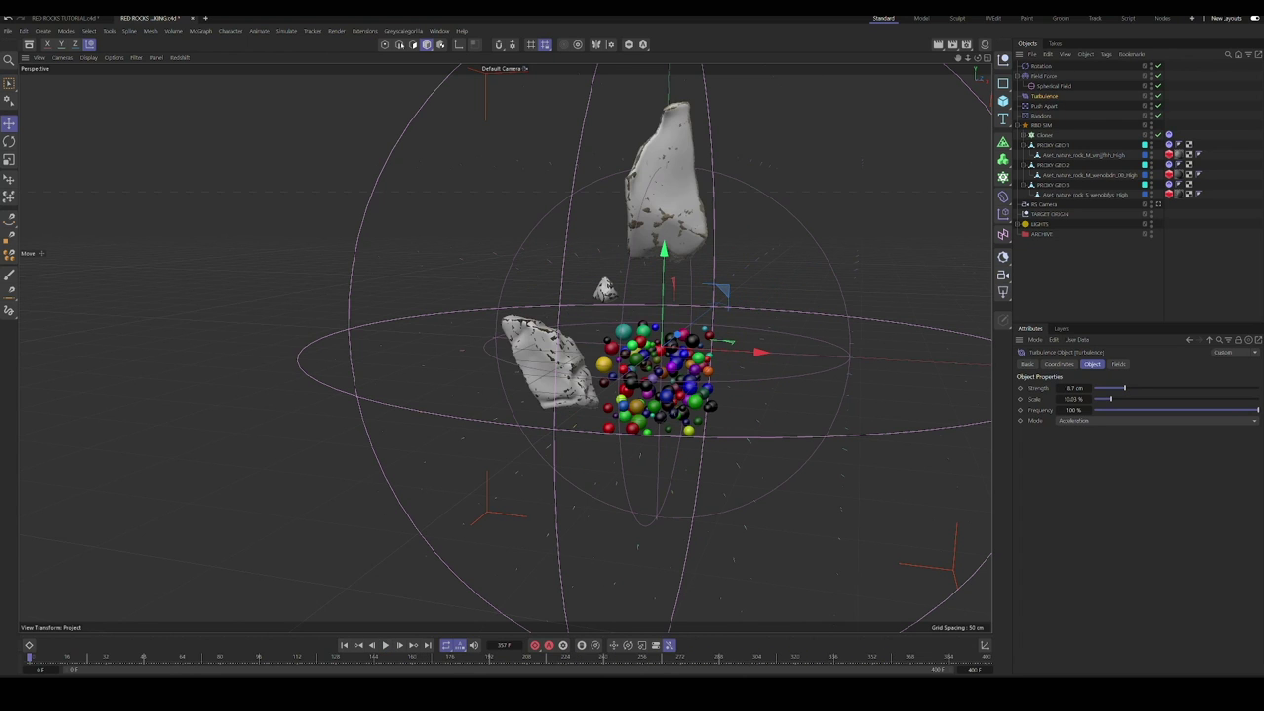
Step: Try a Friction force in the simulation, then delete it
{"action": "left_click", "coordinate": [286, 31]}
{"action": "mouse_move", "coordinate": [311, 79]}
{"action": "left_click", "coordinate": [369, 100]}
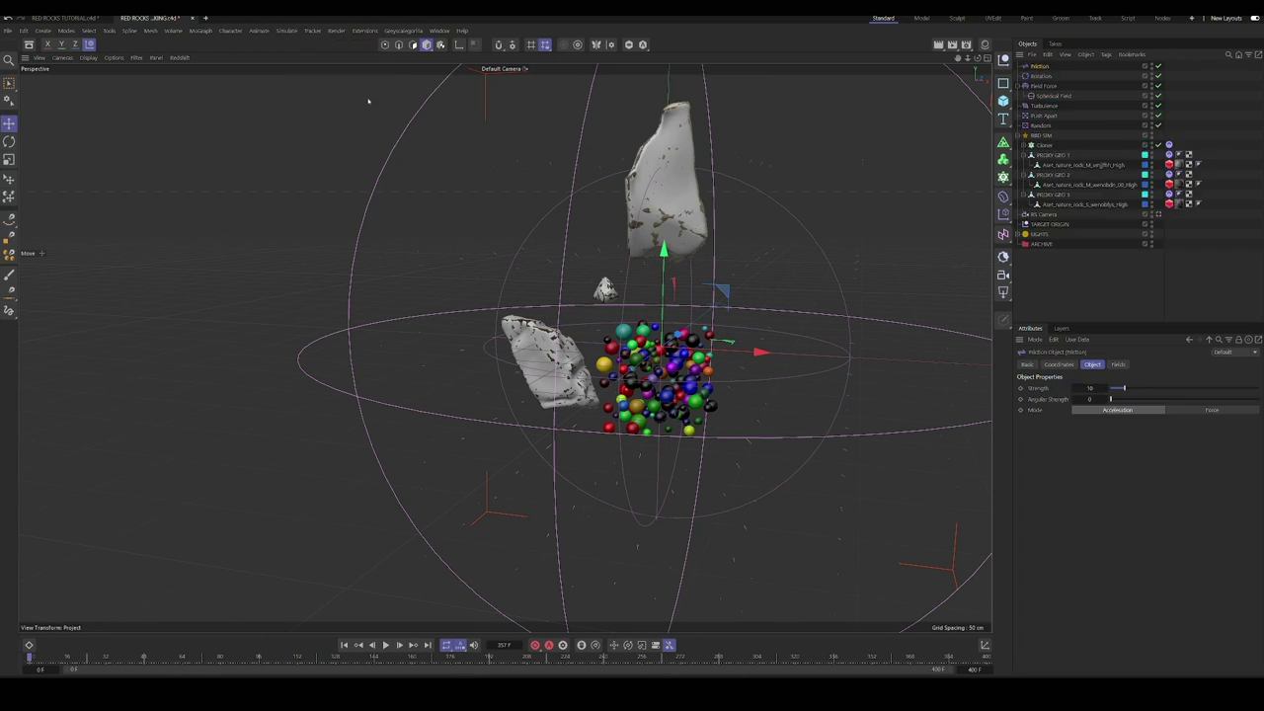
{"action": "left_click", "coordinate": [385, 645]}
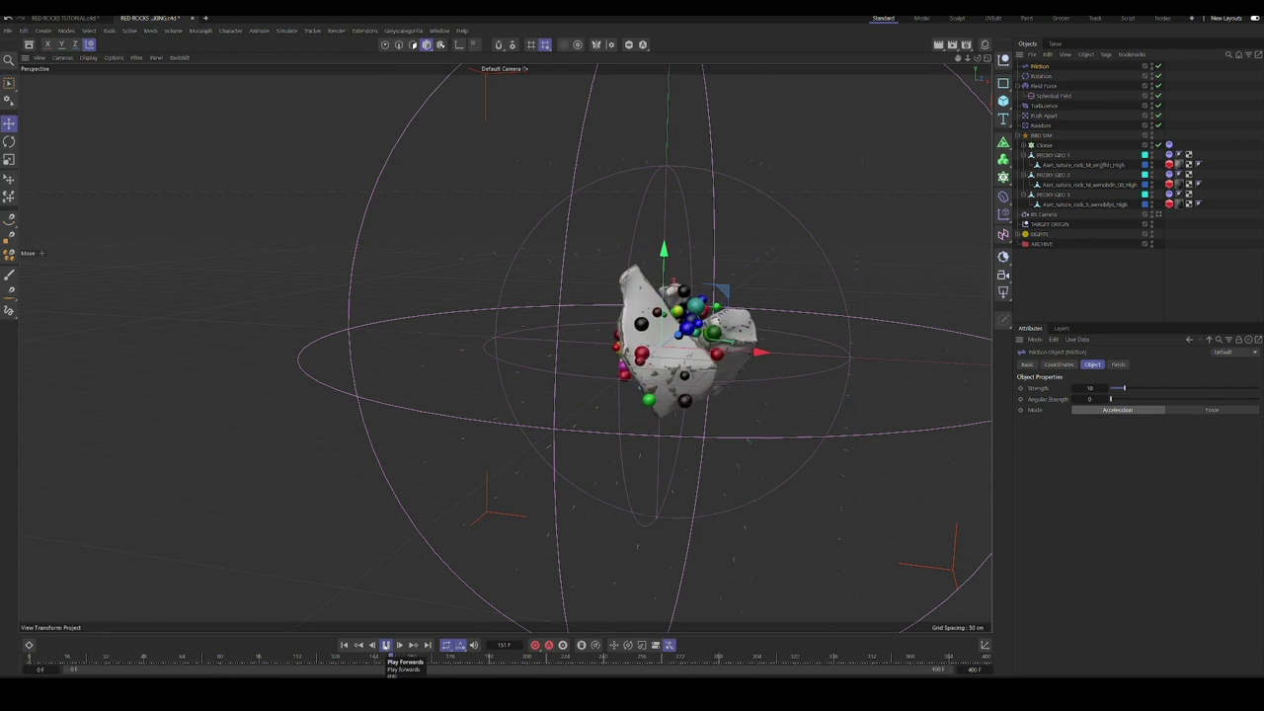
{"action": "key", "text": "Delete"}
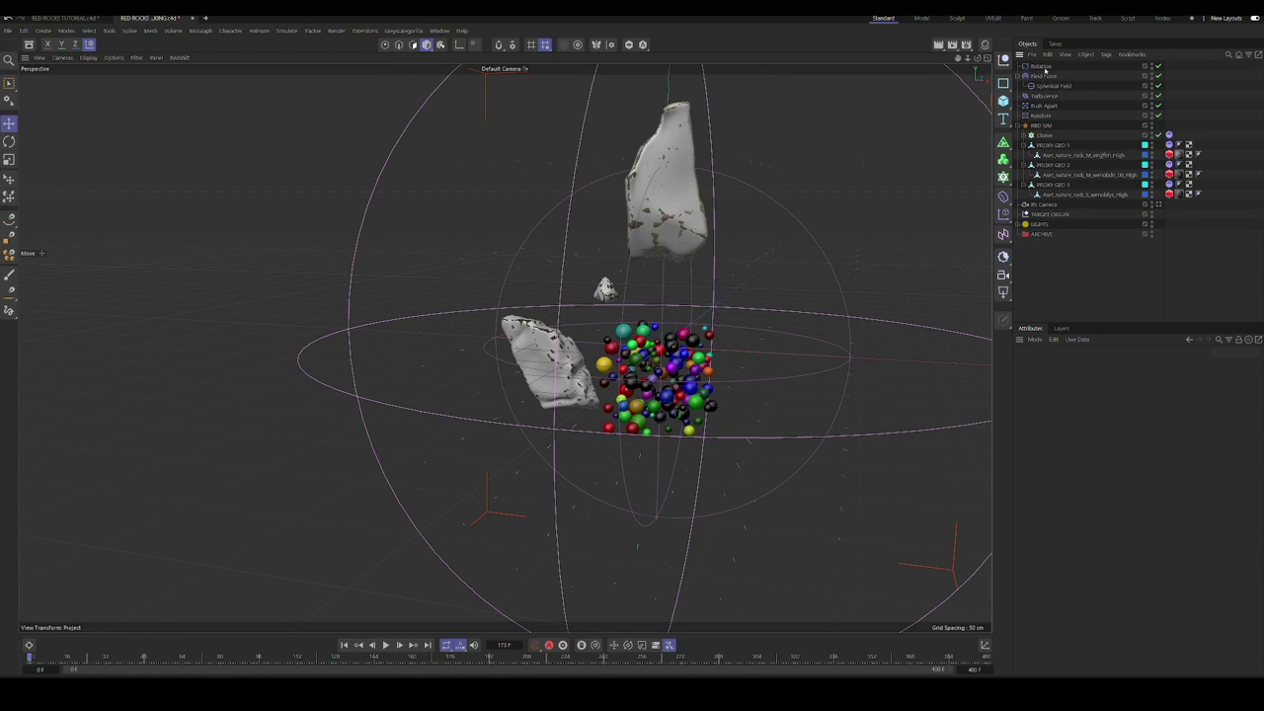
Step: Disable the Rotation force and tune Turbulence to a strength of about 11.2 cm and a scale of about 7.63% during playback
{"action": "left_click", "coordinate": [1106, 96]}
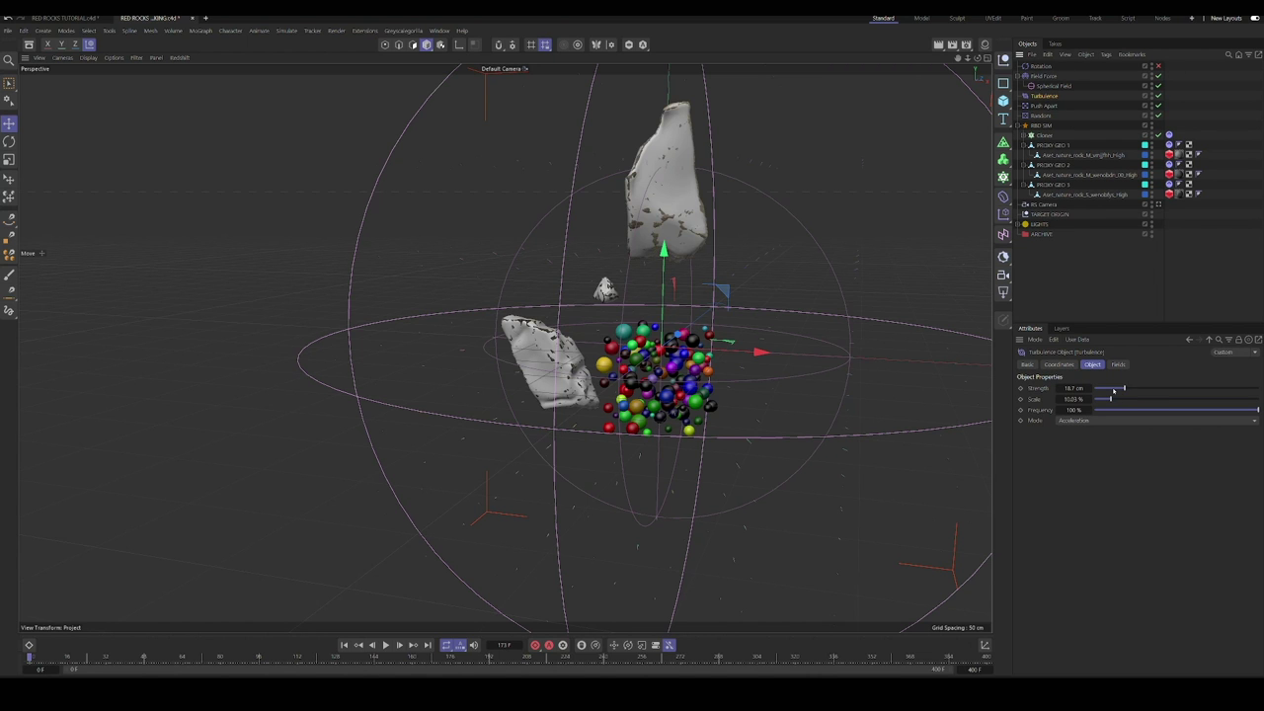
{"action": "key", "text": "shift+f"}
{"action": "key", "text": "F8"}
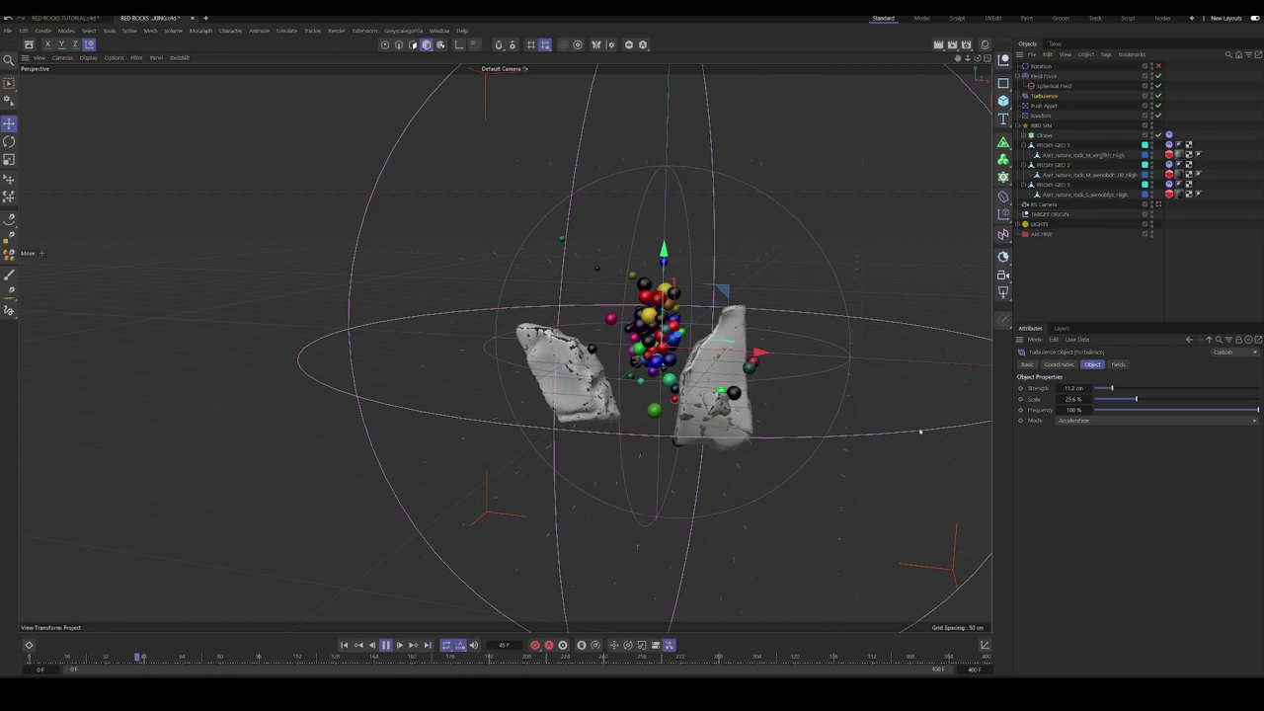
{"action": "left_click", "coordinate": [1114, 399]}
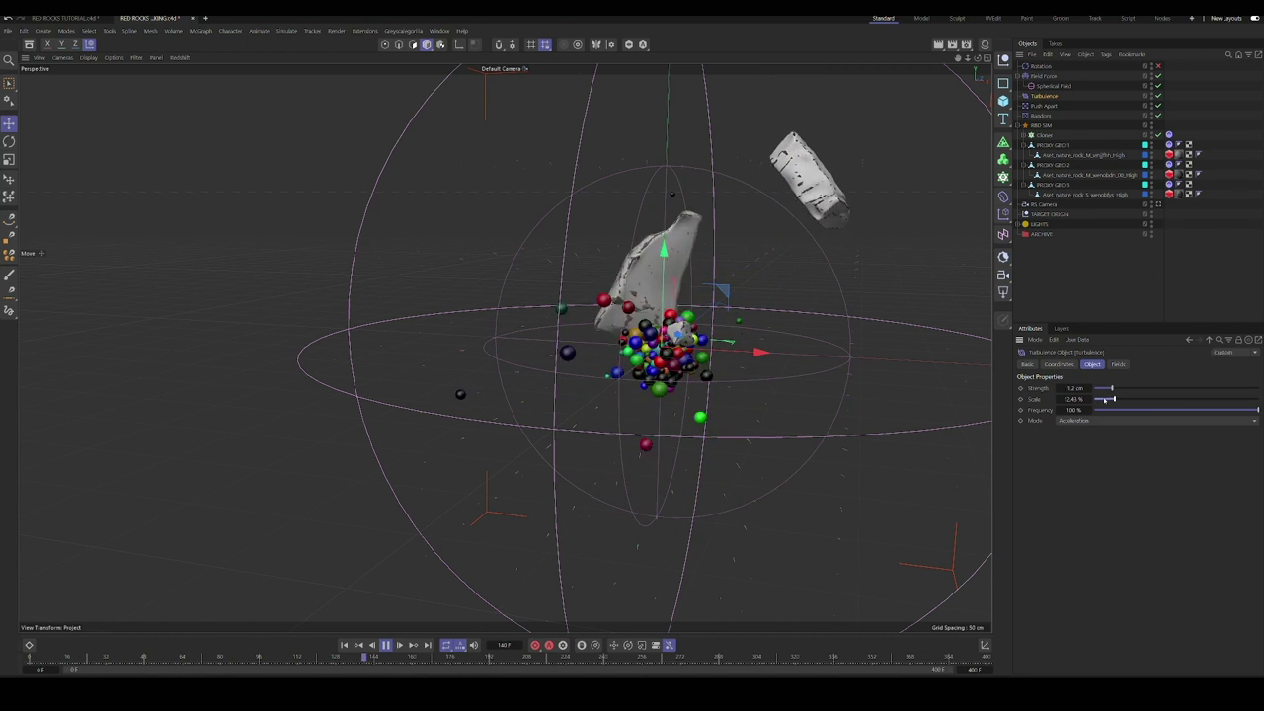
{"action": "left_click_drag", "start_coordinate": [1111, 399], "coordinate": [1105, 399]}
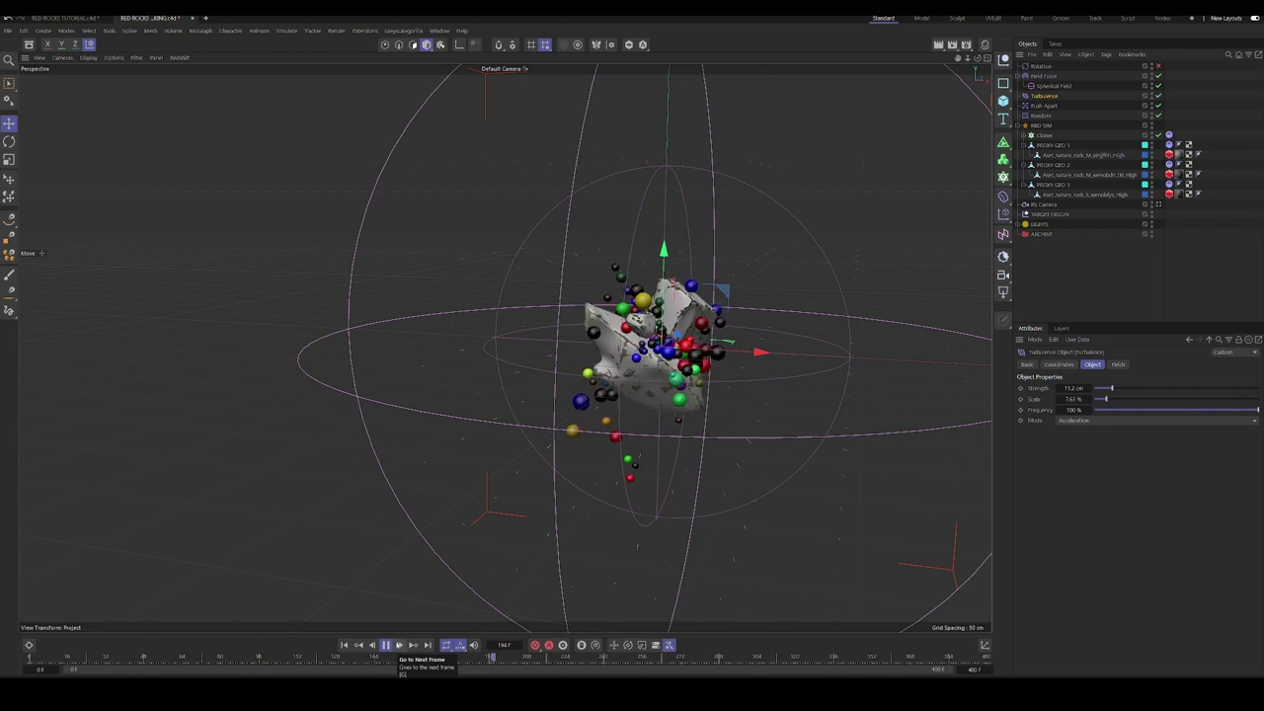
{"action": "left_click", "coordinate": [385, 645]}
{"action": "left_click", "coordinate": [345, 645]}
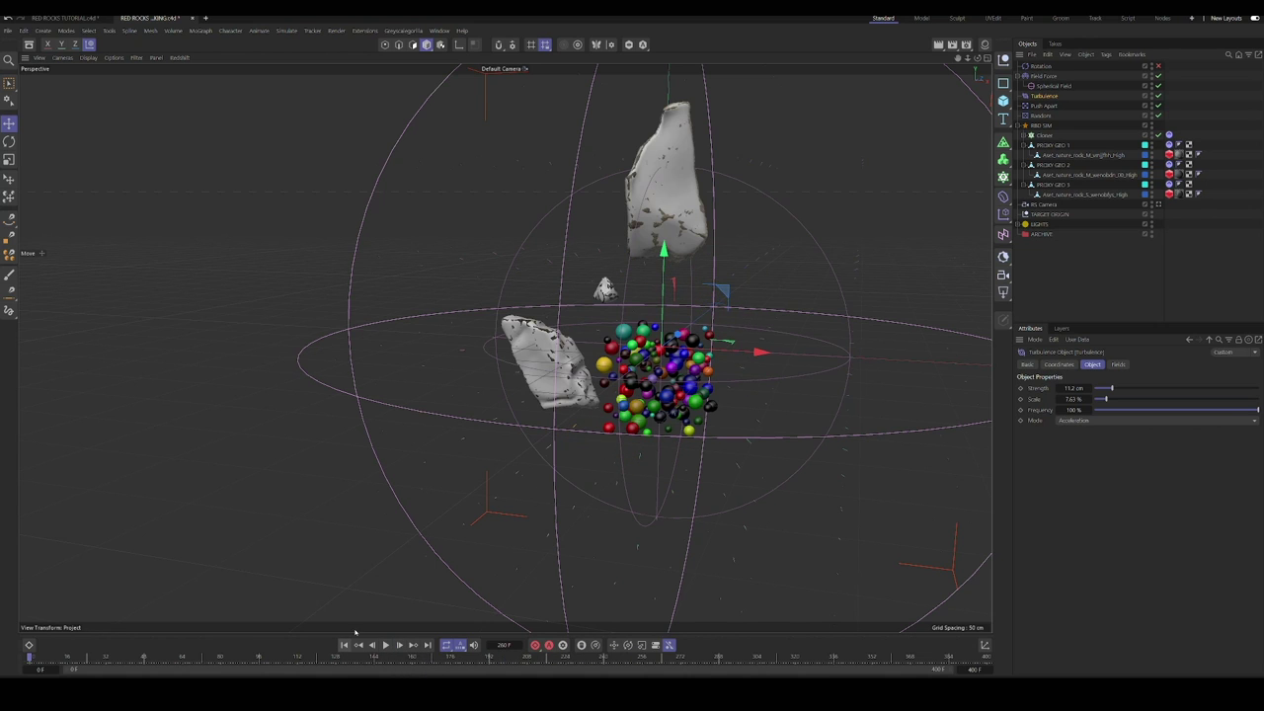
Step: Group the Rotation, Field Force and Turbulence objects as FORCES inside the RBD SIM null
{"action": "left_click", "coordinate": [1018, 76]}
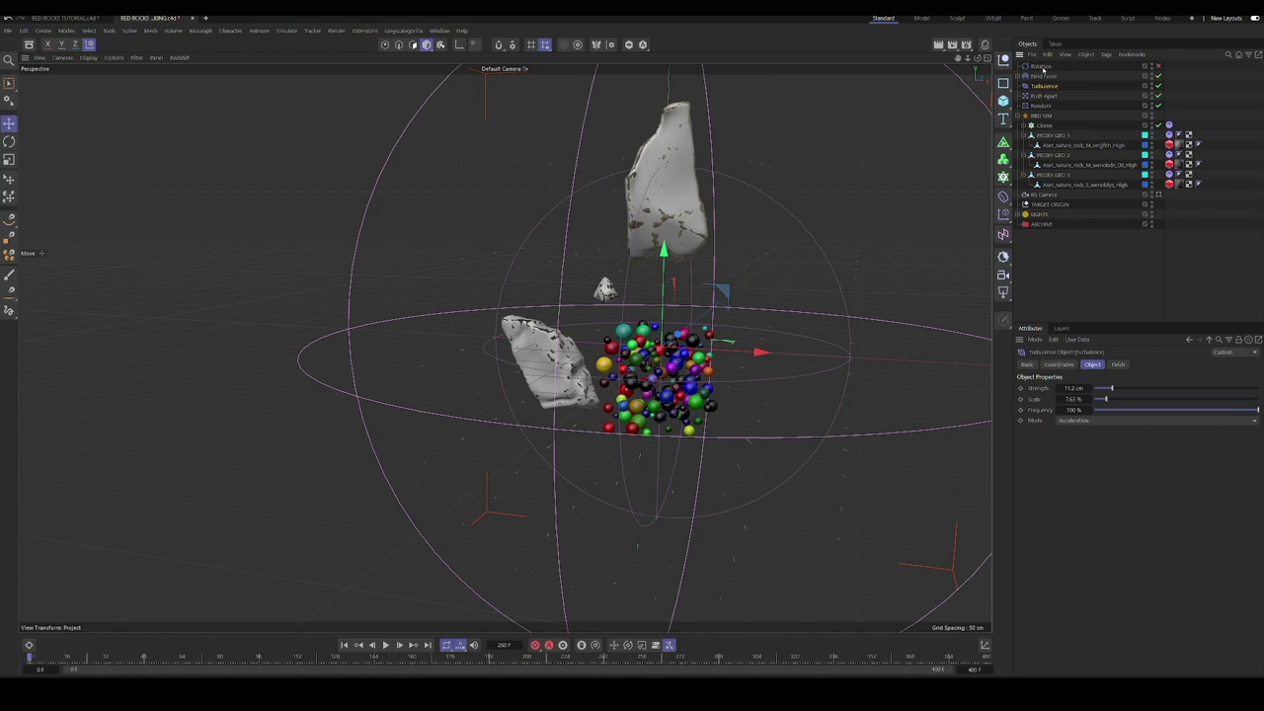
{"action": "left_click", "coordinate": [1042, 67]}
{"action": "left_click", "coordinate": [1042, 106], "text": "shift"}
{"action": "left_click_drag", "start_coordinate": [1045, 66], "coordinate": [1050, 117]}
{"action": "key", "text": "alt+g"}
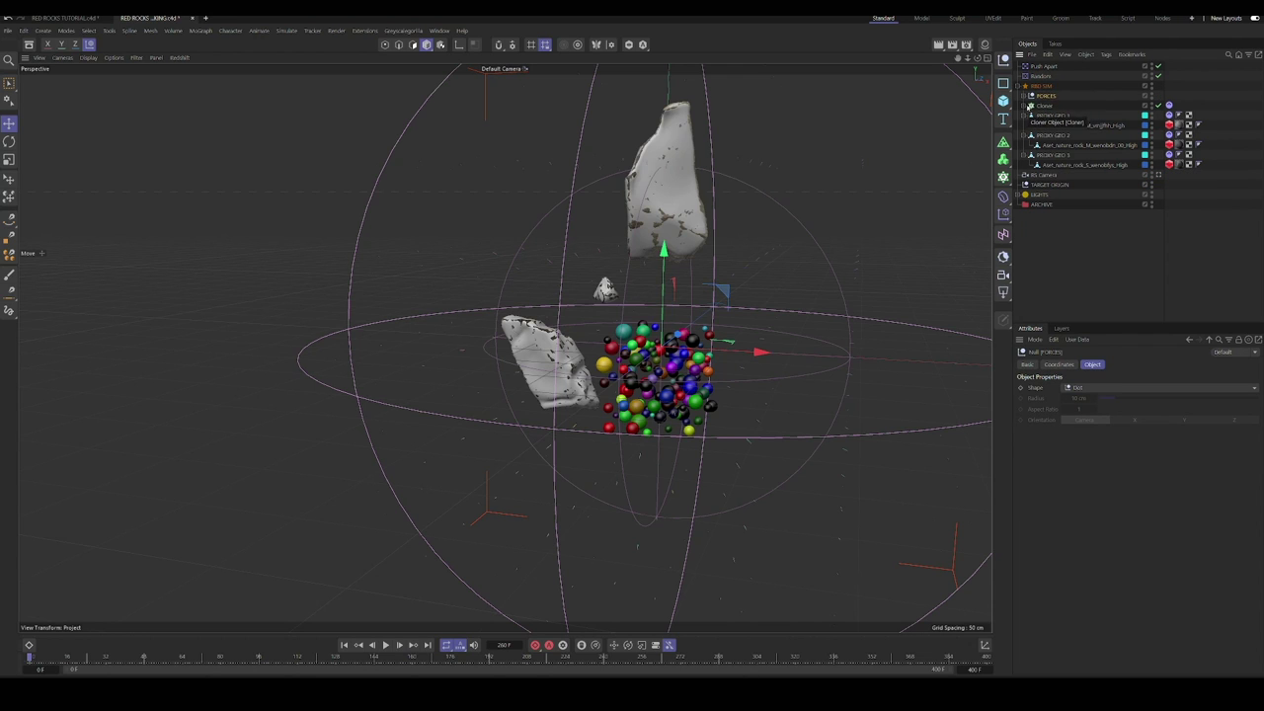
Step: Group the Push Apart and Random effectors with the Cloner as RBD SPHERES inside RBD SIM
{"action": "left_click", "coordinate": [1042, 65]}
{"action": "left_click", "coordinate": [1044, 76], "text": "shift"}
{"action": "left_click_drag", "start_coordinate": [1049, 104], "coordinate": [1047, 102]}
{"action": "key", "text": "alt+g"}
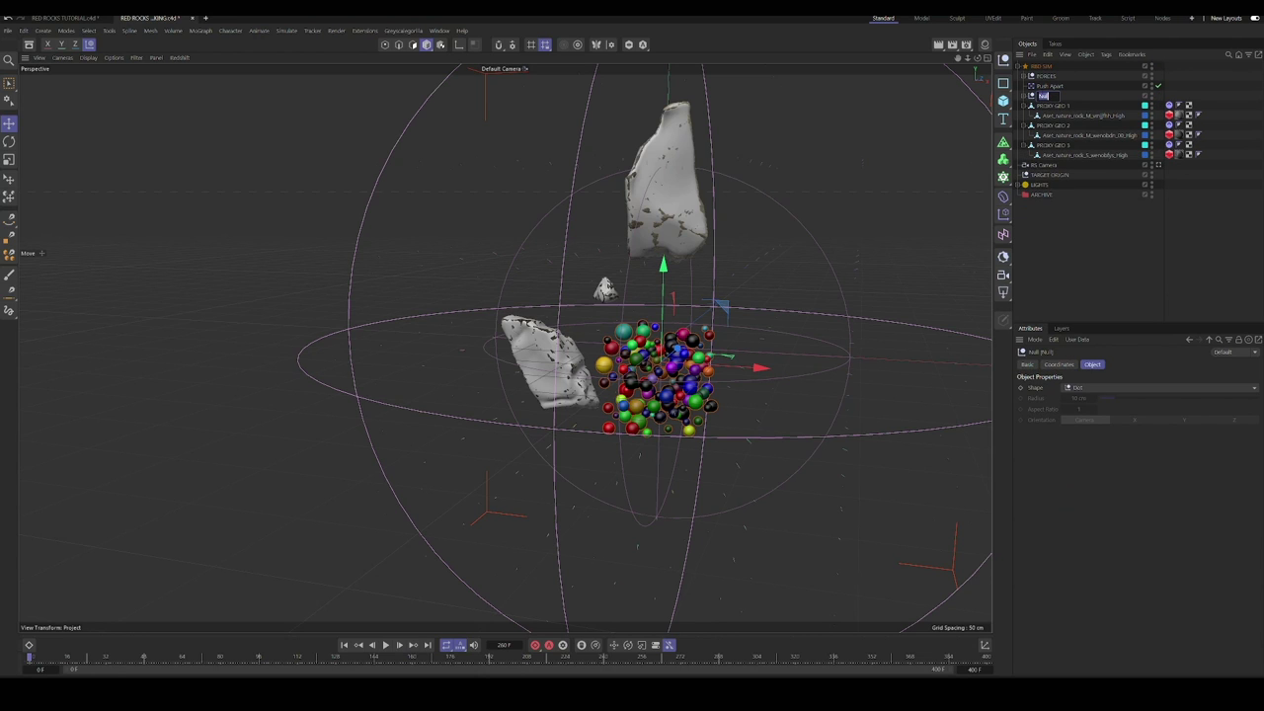
{"action": "left_click", "coordinate": [1023, 96]}
{"action": "left_click", "coordinate": [1023, 96]}
{"action": "left_click", "coordinate": [1023, 95]}
{"action": "left_click_drag", "start_coordinate": [1047, 86], "coordinate": [1043, 96]}
{"action": "key", "text": "Left"}
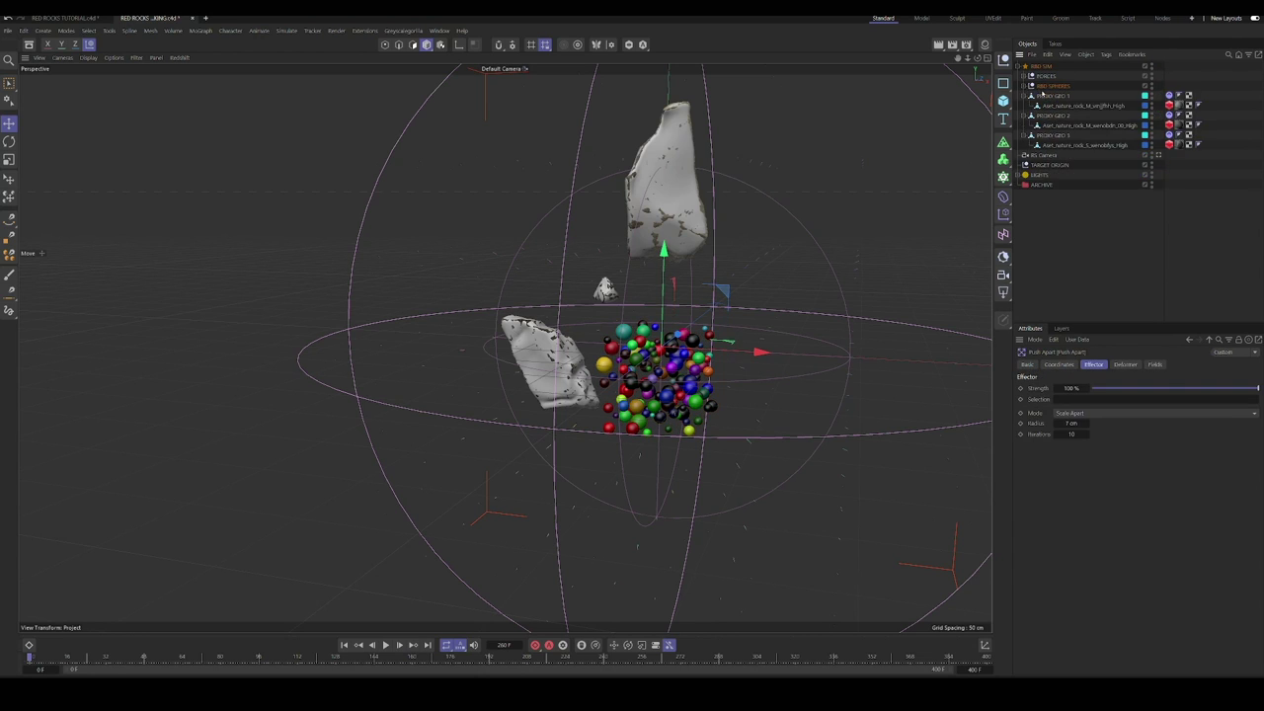
Step: Collapse the three PROXY GEO objects and group them as ROCKS
{"action": "left_click", "coordinate": [1024, 95]}
{"action": "left_click", "coordinate": [1024, 106]}
{"action": "left_click", "coordinate": [1024, 116]}
{"action": "left_click", "coordinate": [1050, 96]}
{"action": "left_click", "coordinate": [1052, 116], "text": "shift"}
{"action": "key", "text": "alt+g"}
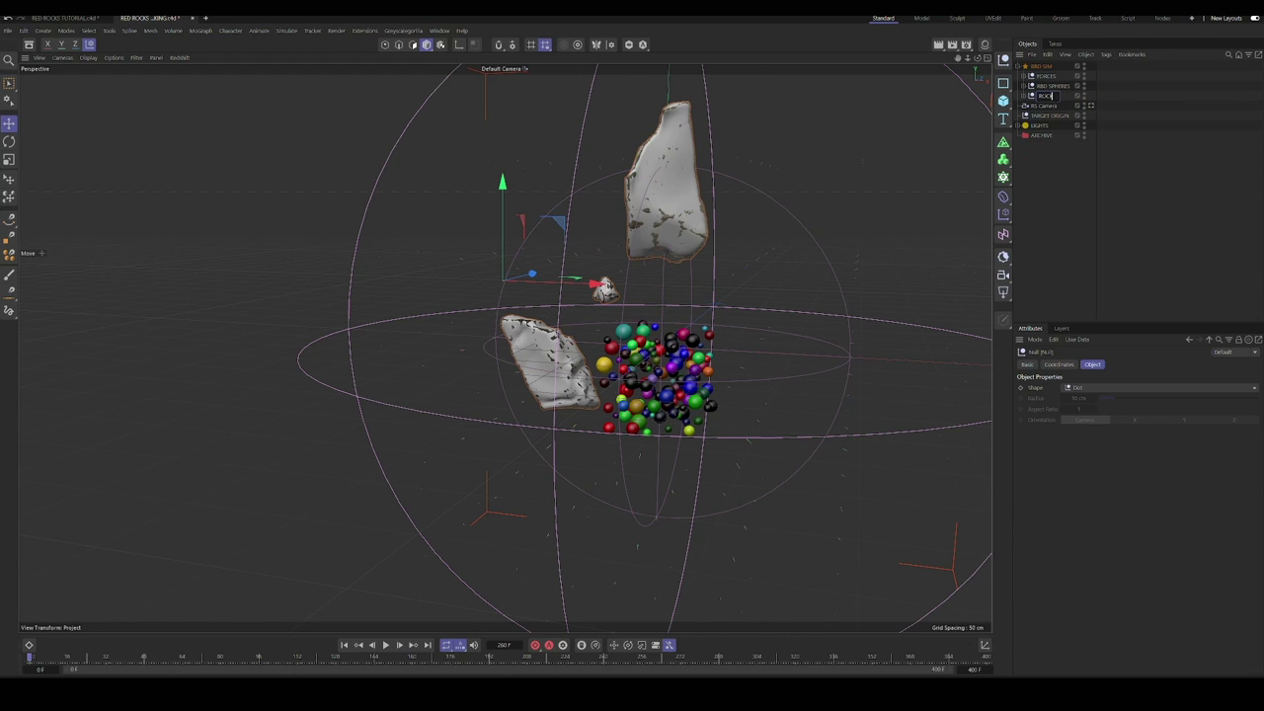
{"action": "key", "text": "Return"}
Step: Turn off the Field Force's display box and hide the field outlines in the viewport
{"action": "left_click", "coordinate": [1024, 76]}
{"action": "left_click", "coordinate": [1055, 96]}
{"action": "left_click", "coordinate": [1120, 364]}
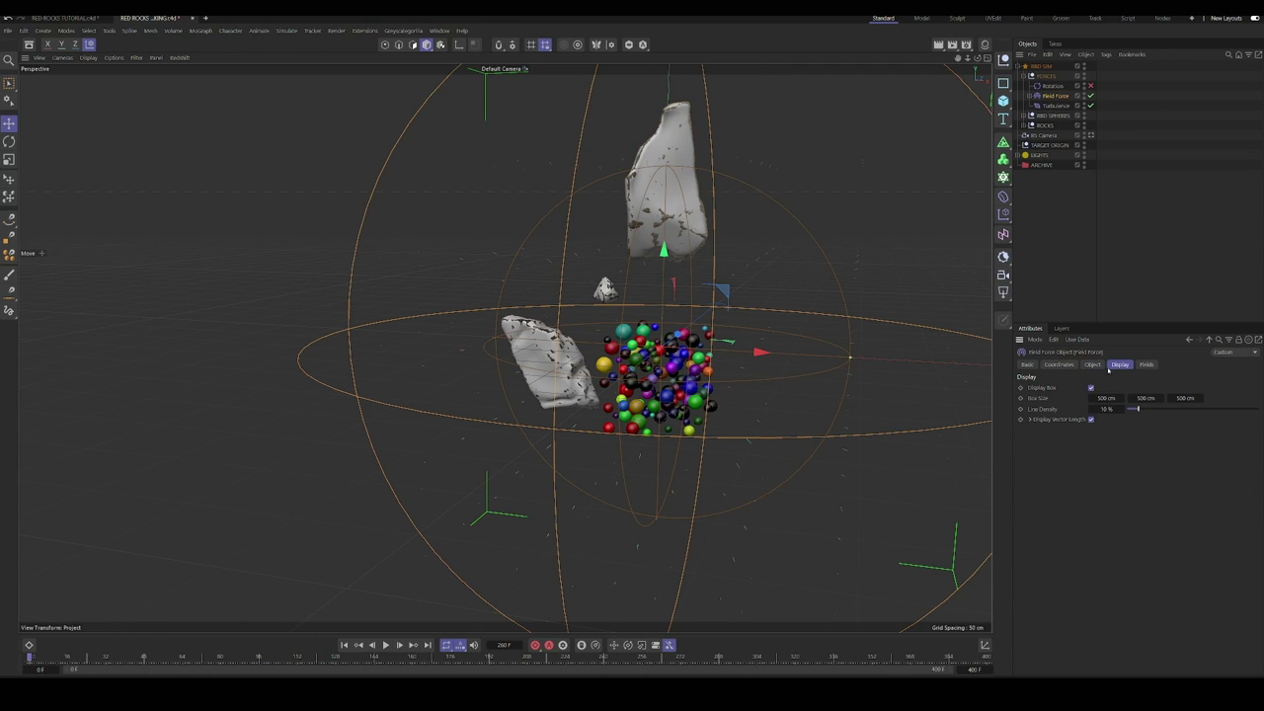
{"action": "left_click", "coordinate": [1091, 388]}
{"action": "left_click", "coordinate": [137, 58]}
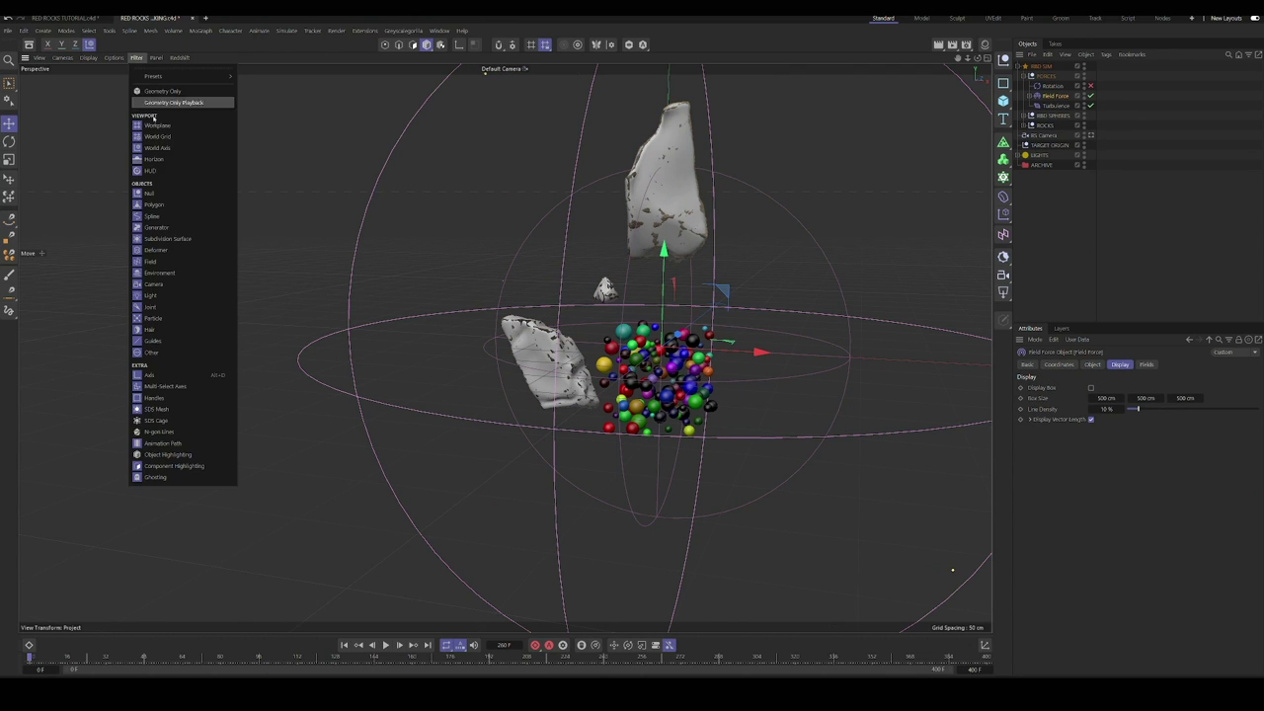
{"action": "left_click", "coordinate": [173, 252]}
{"action": "middle_click_drag", "start_coordinate": [733, 350], "coordinate": [629, 374]}
{"action": "left_click_drag", "start_coordinate": [630, 375], "coordinate": [637, 366], "text": "alt"}
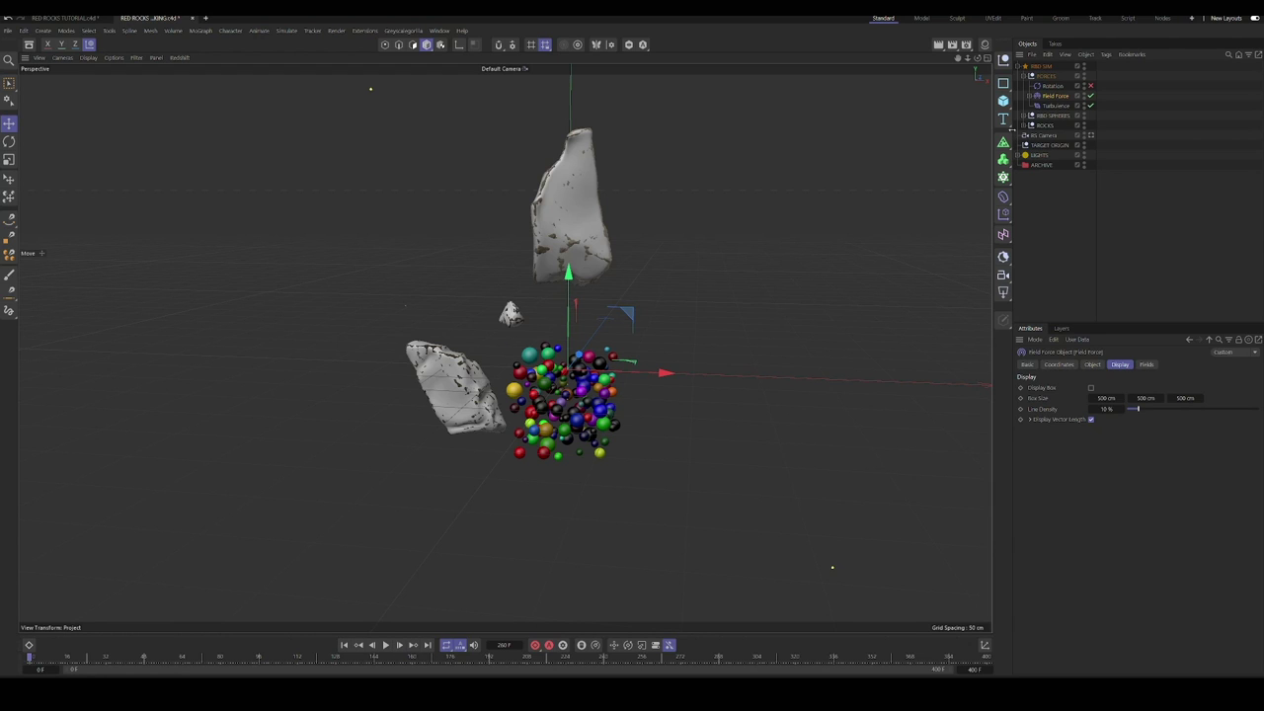
Step: Add a sphere with a 1 cm radius at the centre of the clone cluster
{"action": "left_click", "coordinate": [1003, 100]}
{"action": "left_click", "coordinate": [1114, 151]}
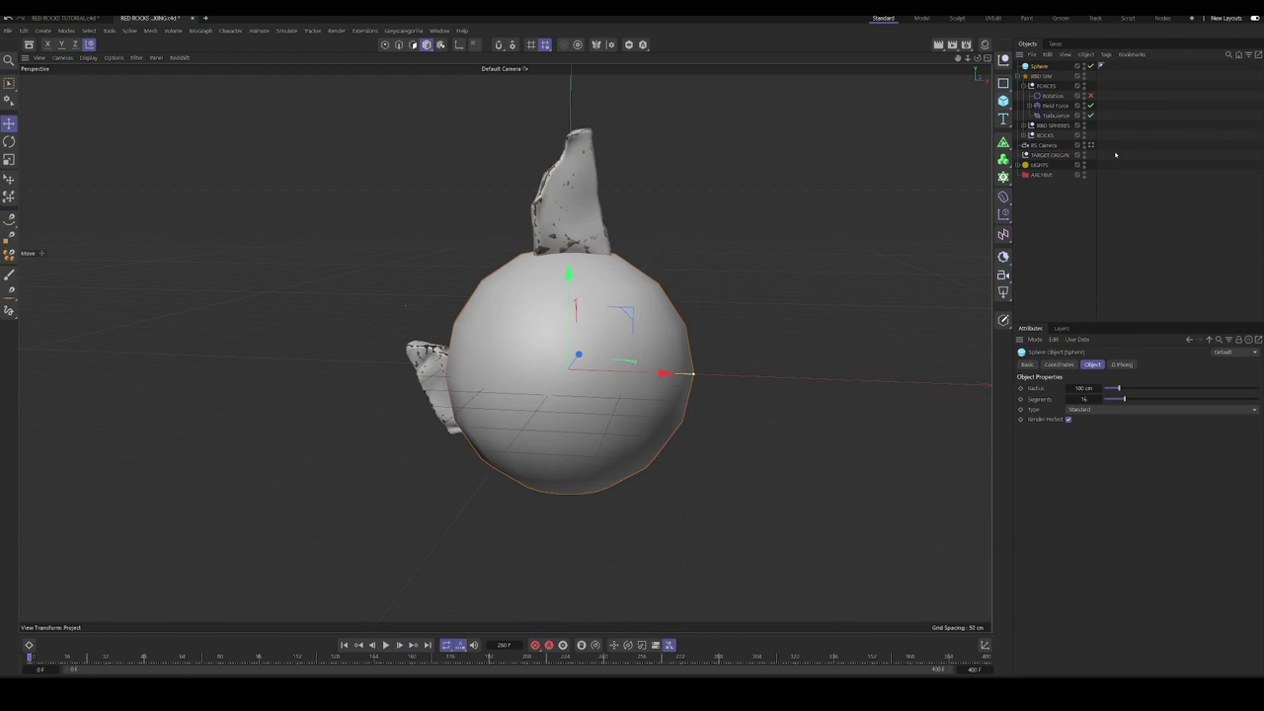
{"action": "left_click", "coordinate": [1084, 388]}
{"action": "type", "text": "1"}
{"action": "key", "text": "Return"}
{"action": "right_click_drag", "start_coordinate": [721, 392], "coordinate": [657, 410], "text": "alt"}
{"action": "middle_click_drag", "start_coordinate": [657, 410], "coordinate": [637, 459], "text": "alt"}
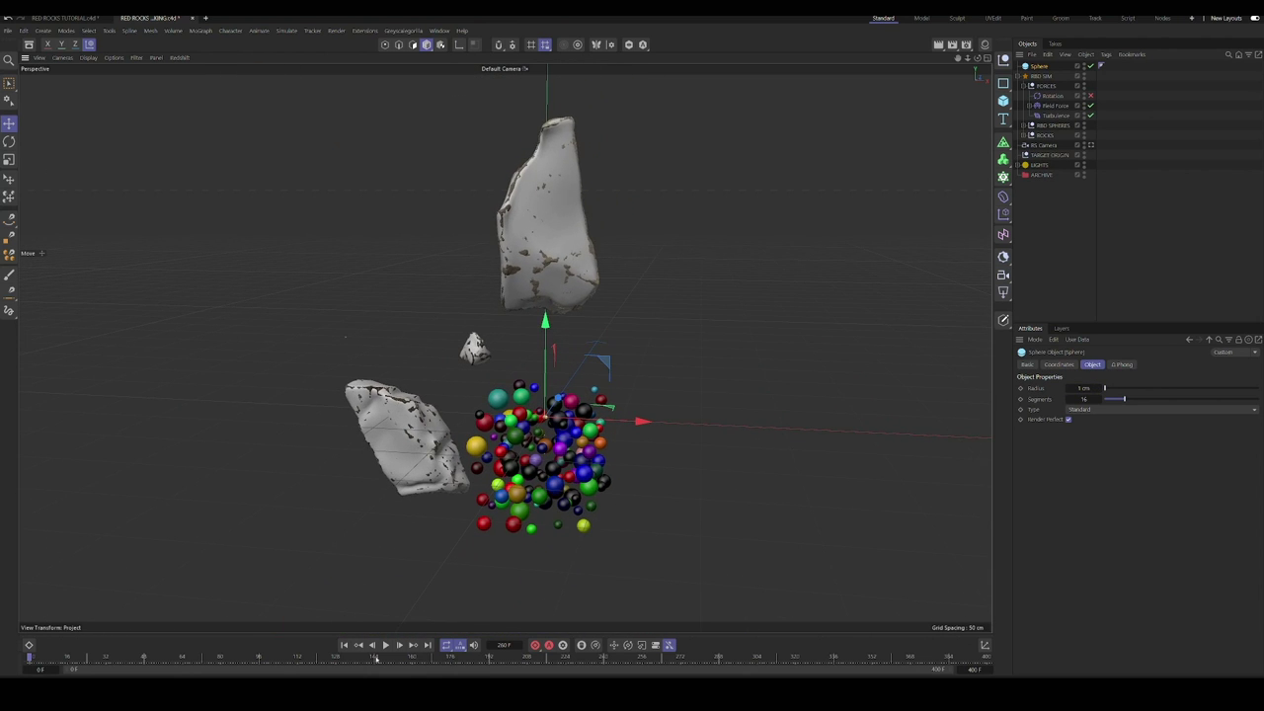
Step: Give the small sphere a Bullet Collider Body tag and show its dynamics settings
{"action": "right_click", "coordinate": [1041, 66]}
{"action": "mouse_move", "coordinate": [1072, 99]}
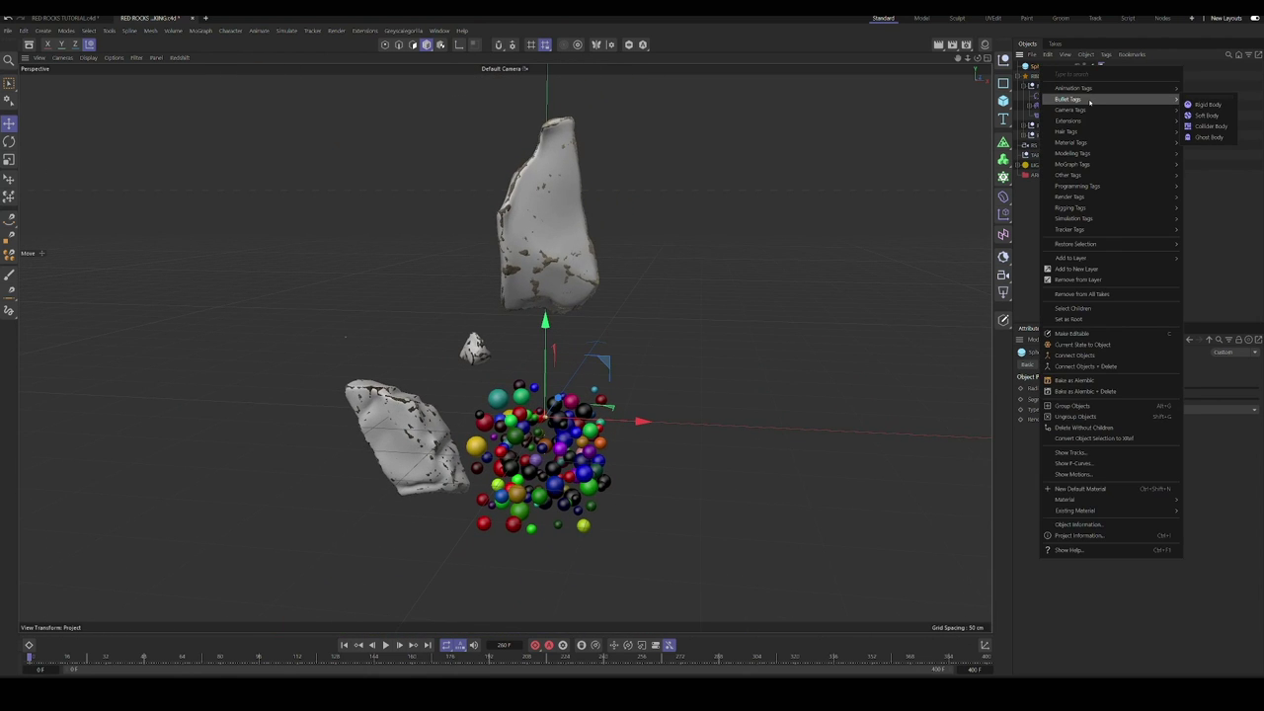
{"action": "left_click", "coordinate": [1213, 127]}
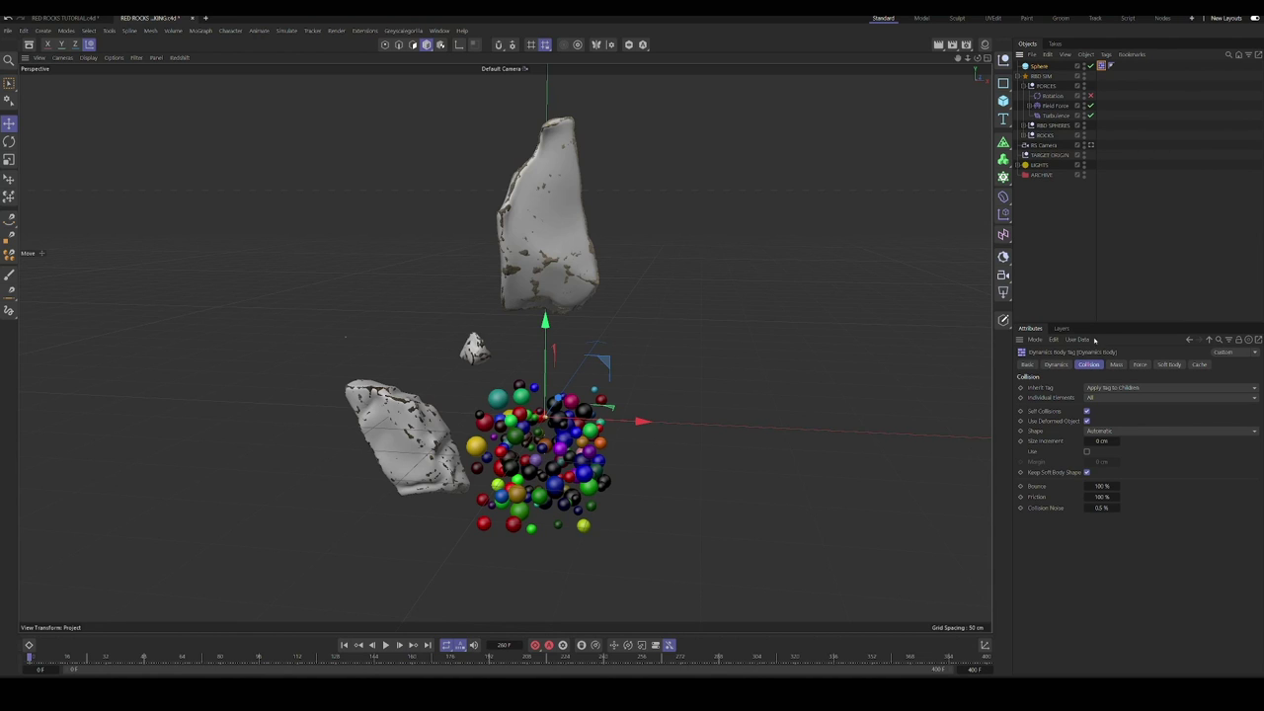
{"action": "left_click", "coordinate": [1055, 364]}
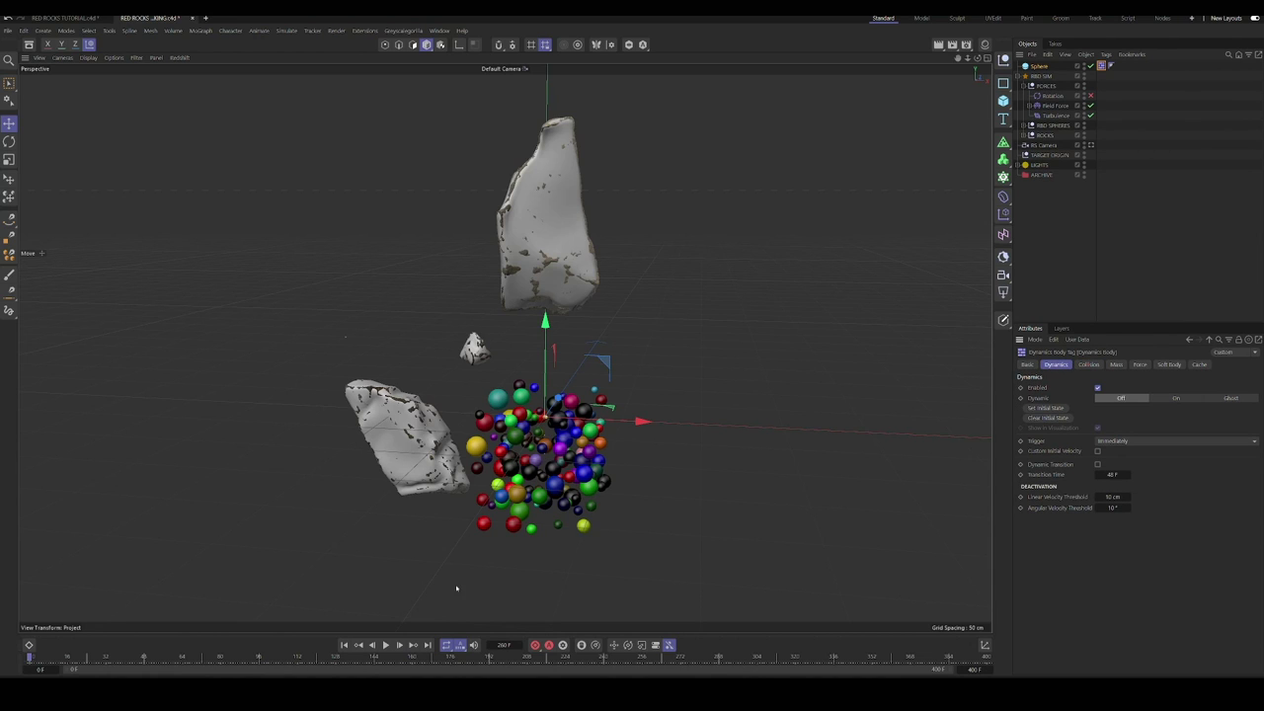
Step: Keyframe the collider sphere's radius from 1 cm at frame 113 to about 80 cm at frame 123
{"action": "left_click", "coordinate": [1039, 68]}
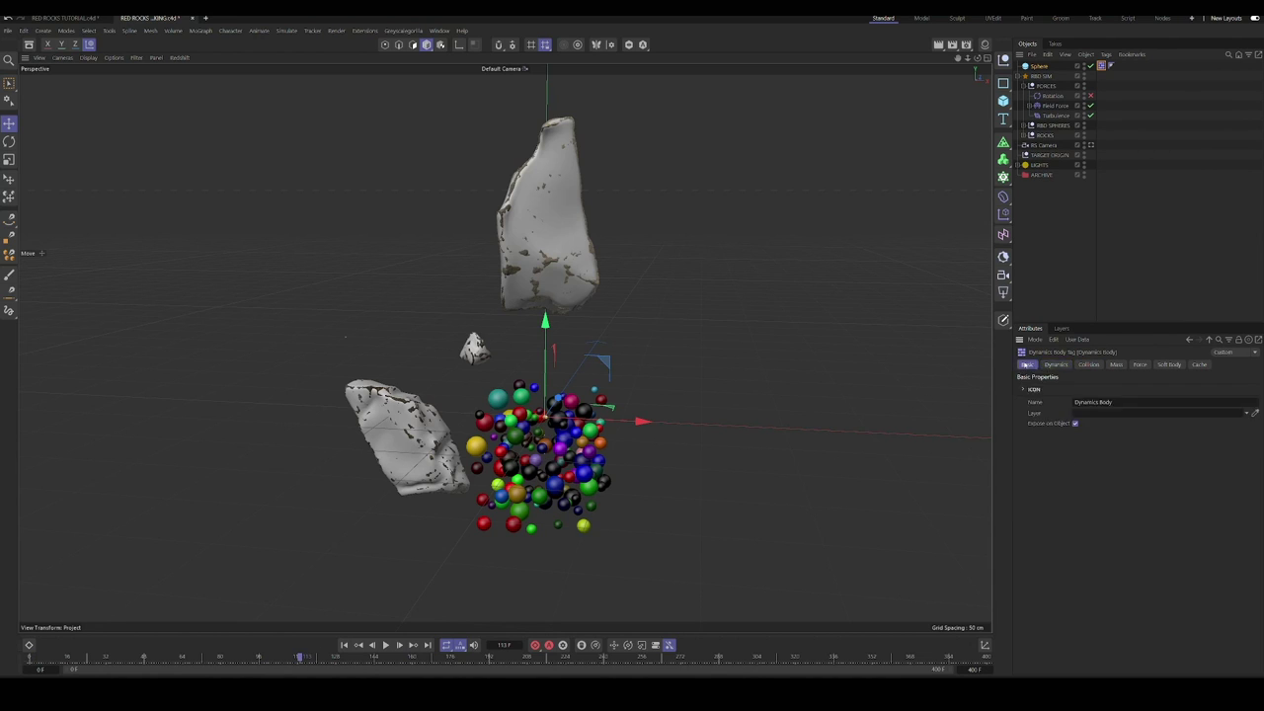
{"action": "left_click_drag", "start_coordinate": [309, 660], "coordinate": [324, 660]}
{"action": "left_click_drag", "start_coordinate": [1098, 388], "coordinate": [1182, 388]}
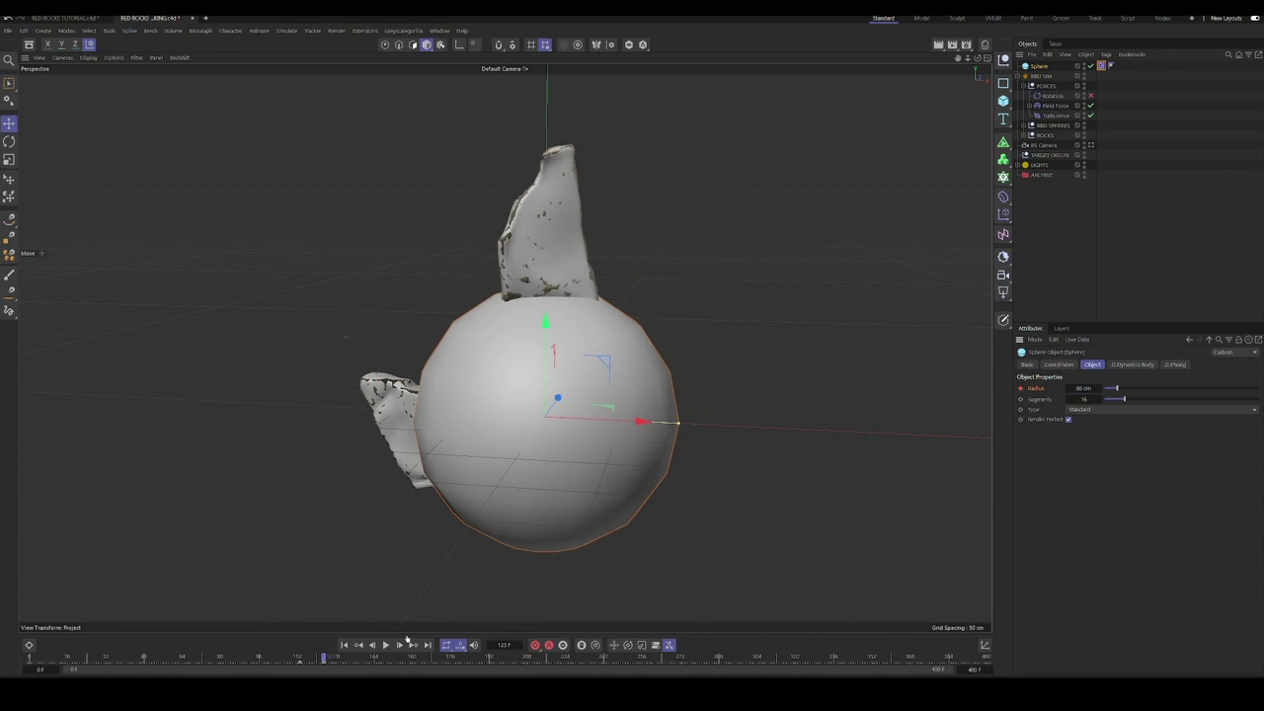
Step: Play the simulation from the first frame, hide the collider sphere in the viewport and play it again
{"action": "key", "text": "ctrl+z"}
{"action": "left_click", "coordinate": [344, 645]}
{"action": "left_click", "coordinate": [386, 645]}
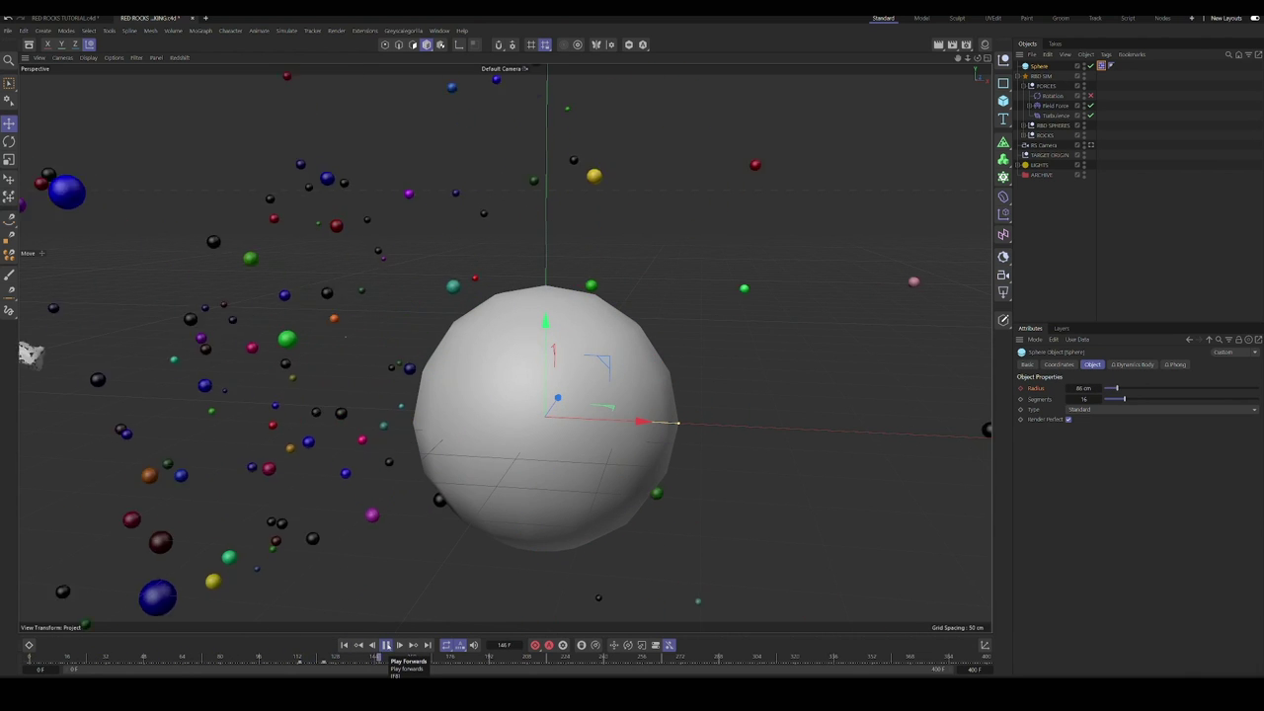
{"action": "left_click", "coordinate": [386, 645]}
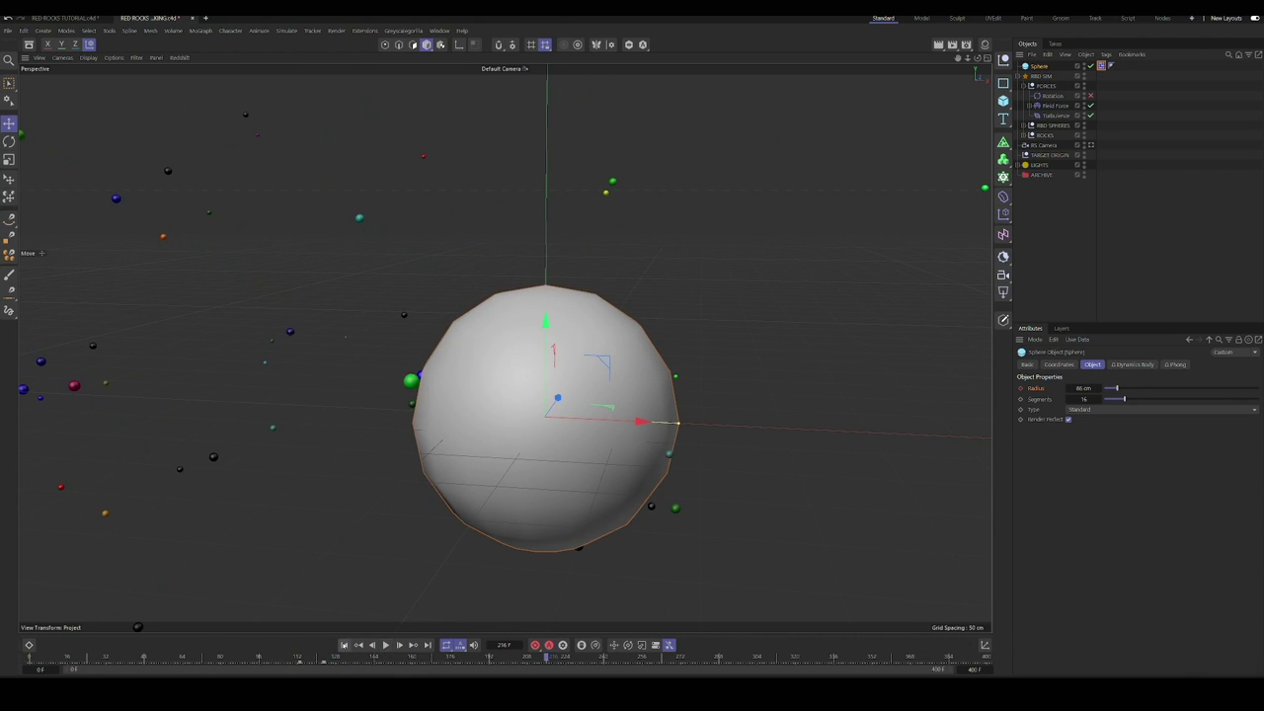
{"action": "key", "text": "ctrl+z"}
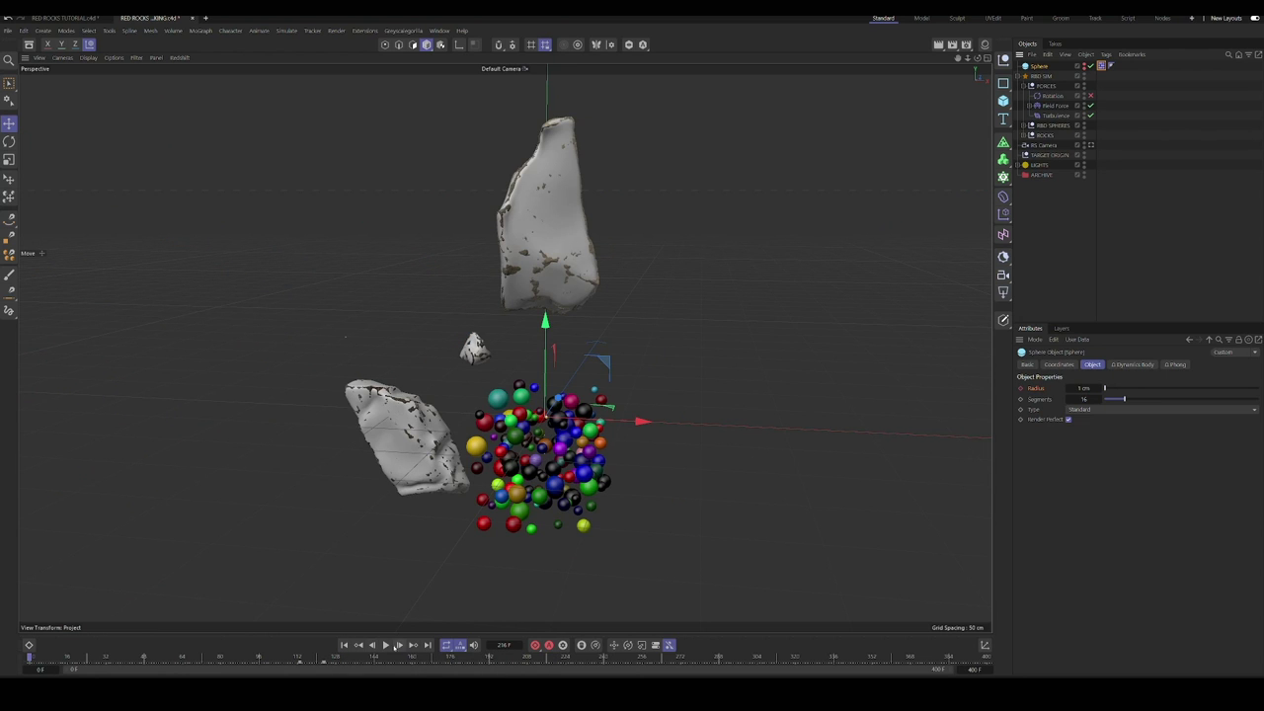
{"action": "left_click", "coordinate": [386, 645]}
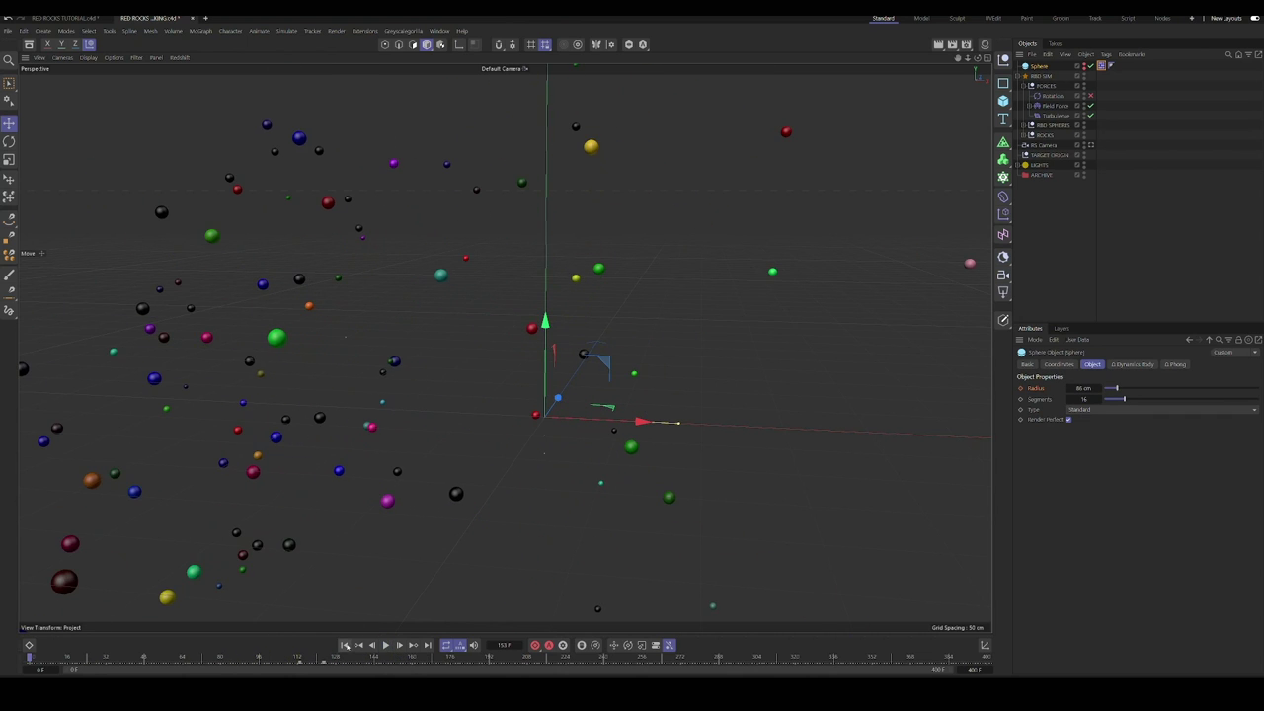
{"action": "left_click", "coordinate": [386, 645]}
Step: Look through the RS Camera and set the render output to 1080 x 1350 pixels
{"action": "left_click_drag", "start_coordinate": [505, 387], "coordinate": [505, 347], "text": "alt"}
{"action": "left_click", "coordinate": [1091, 145]}
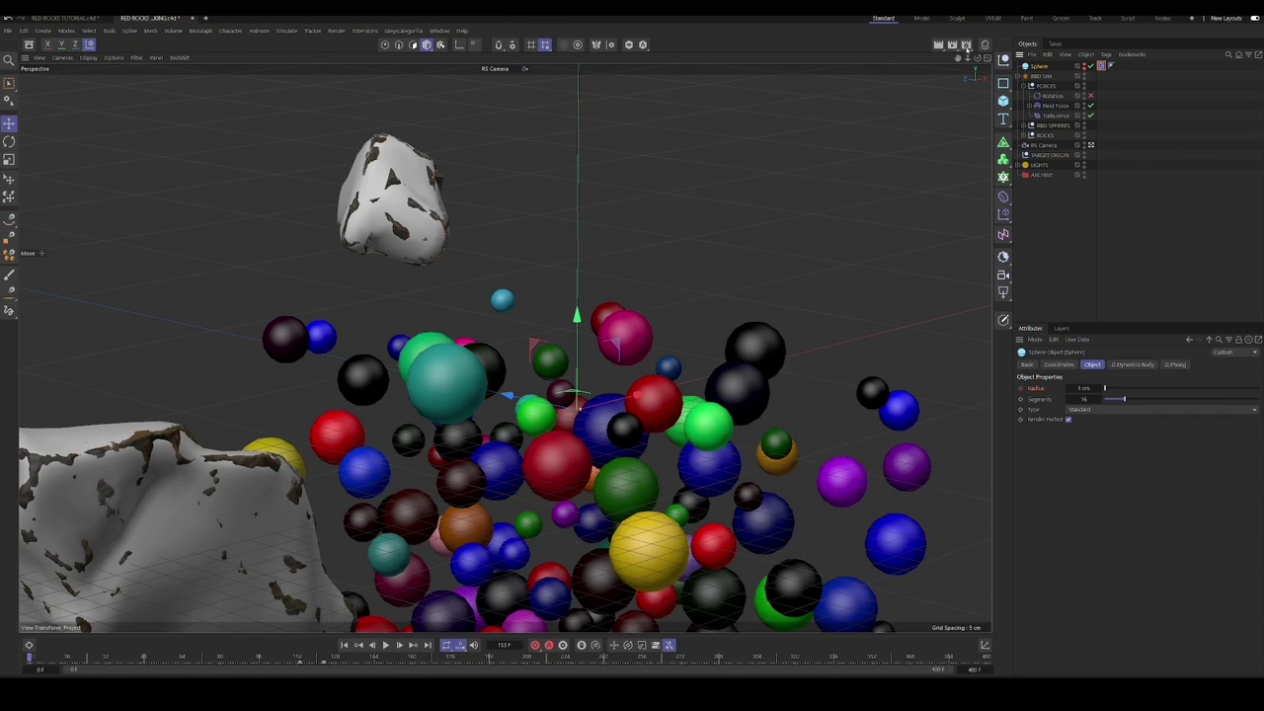
{"action": "left_click", "coordinate": [967, 44]}
{"action": "key", "text": "Return"}
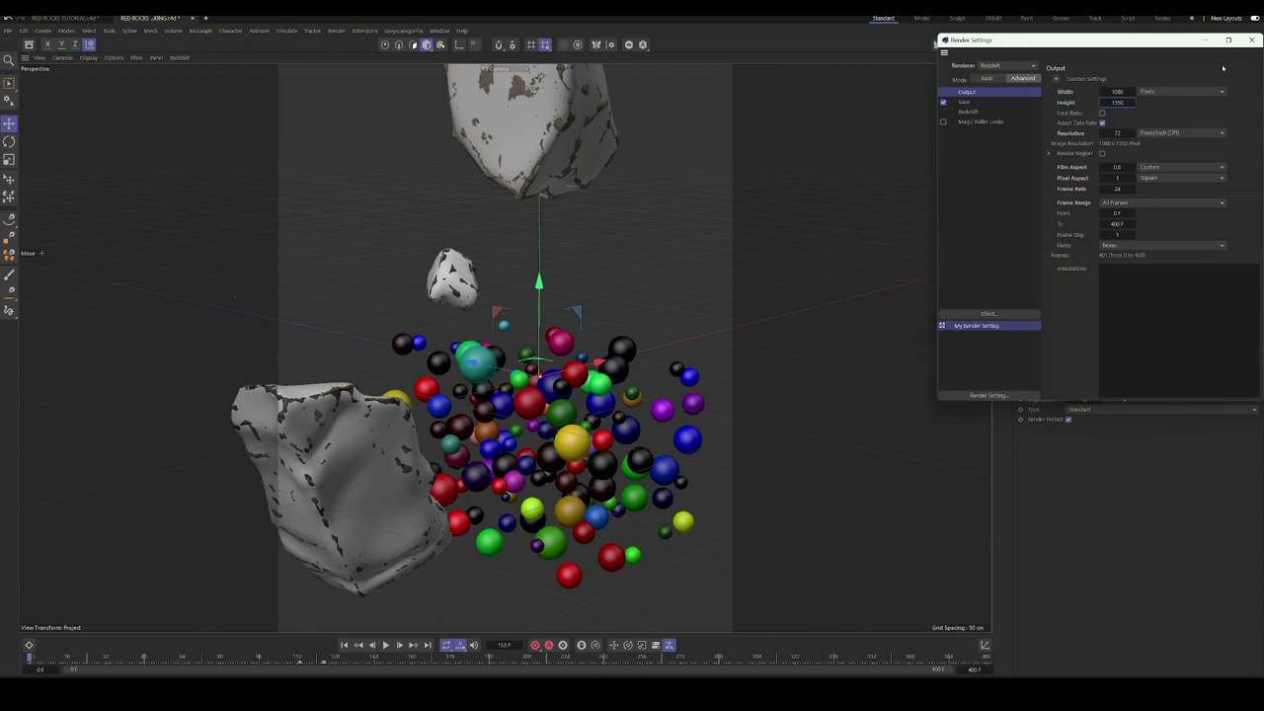
{"action": "left_click", "coordinate": [1251, 40]}
Step: Reposition the RS Camera to face the rocks and the sphere cluster from the front
{"action": "left_click_drag", "start_coordinate": [890, 325], "coordinate": [973, 326], "text": "alt"}
{"action": "middle_click_drag", "start_coordinate": [973, 326], "coordinate": [810, 326], "text": "alt"}
{"action": "left_click", "coordinate": [415, 425]}
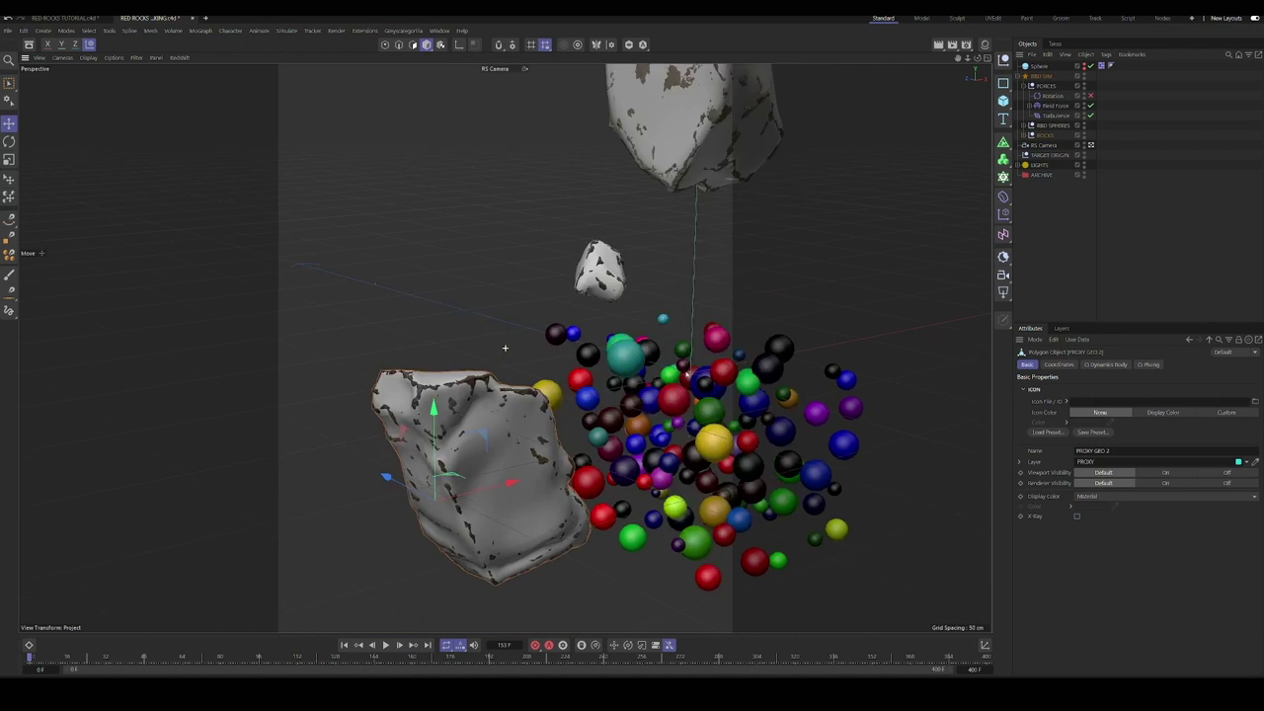
{"action": "left_click_drag", "start_coordinate": [430, 415], "coordinate": [542, 395], "text": "alt"}
{"action": "right_click_drag", "start_coordinate": [542, 395], "coordinate": [549, 405], "text": "alt"}
Step: Zero the RS Camera's rotation and X position, and adjust its Y to about 50 cm and Z to about -726 cm
{"action": "left_click", "coordinate": [1044, 146]}
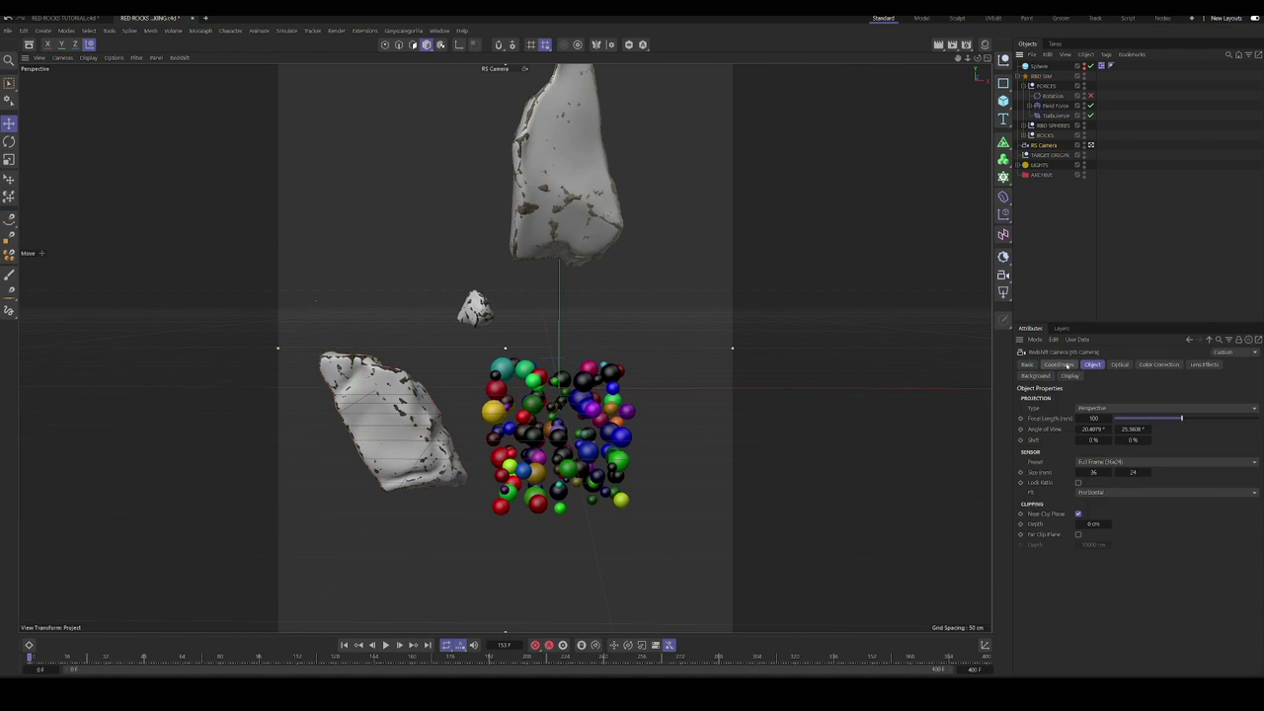
{"action": "left_click", "coordinate": [1063, 364]}
{"action": "double_click", "coordinate": [1127, 413]}
{"action": "type", "text": "0"}
{"action": "key", "text": "Tab"}
{"action": "type", "text": "0"}
{"action": "key", "text": "Return"}
{"action": "right_click", "coordinate": [1079, 413]}
{"action": "left_click_drag", "start_coordinate": [1070, 413], "coordinate": [1063, 435]}
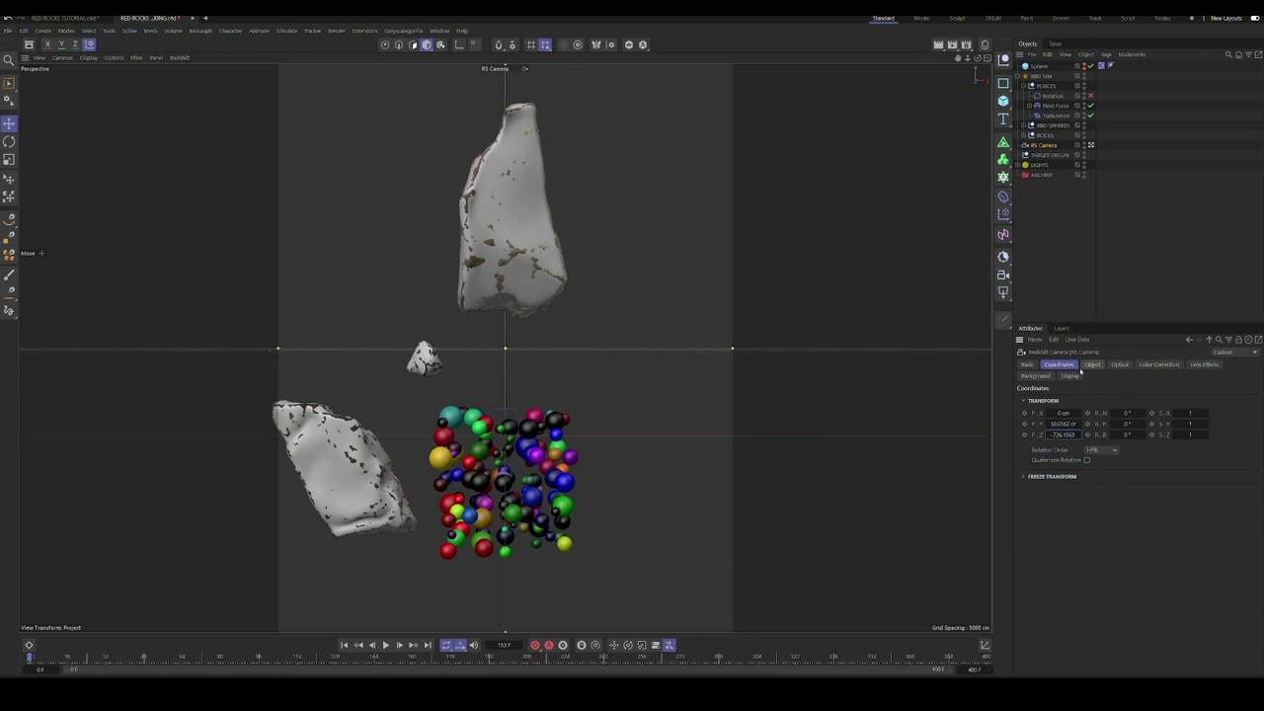
{"action": "left_click", "coordinate": [1091, 364]}
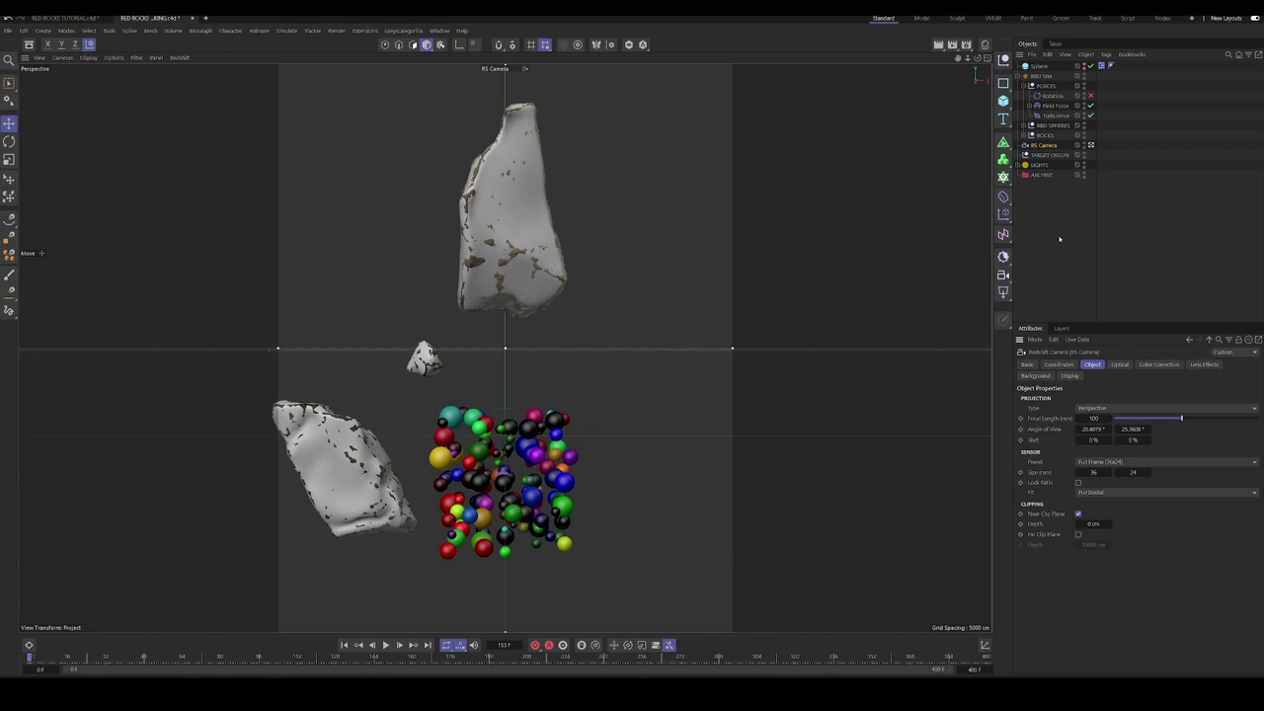
Step: Play the simulation through the RS Camera and return to the first frame
{"action": "left_click", "coordinate": [1059, 235]}
{"action": "left_click", "coordinate": [387, 645]}
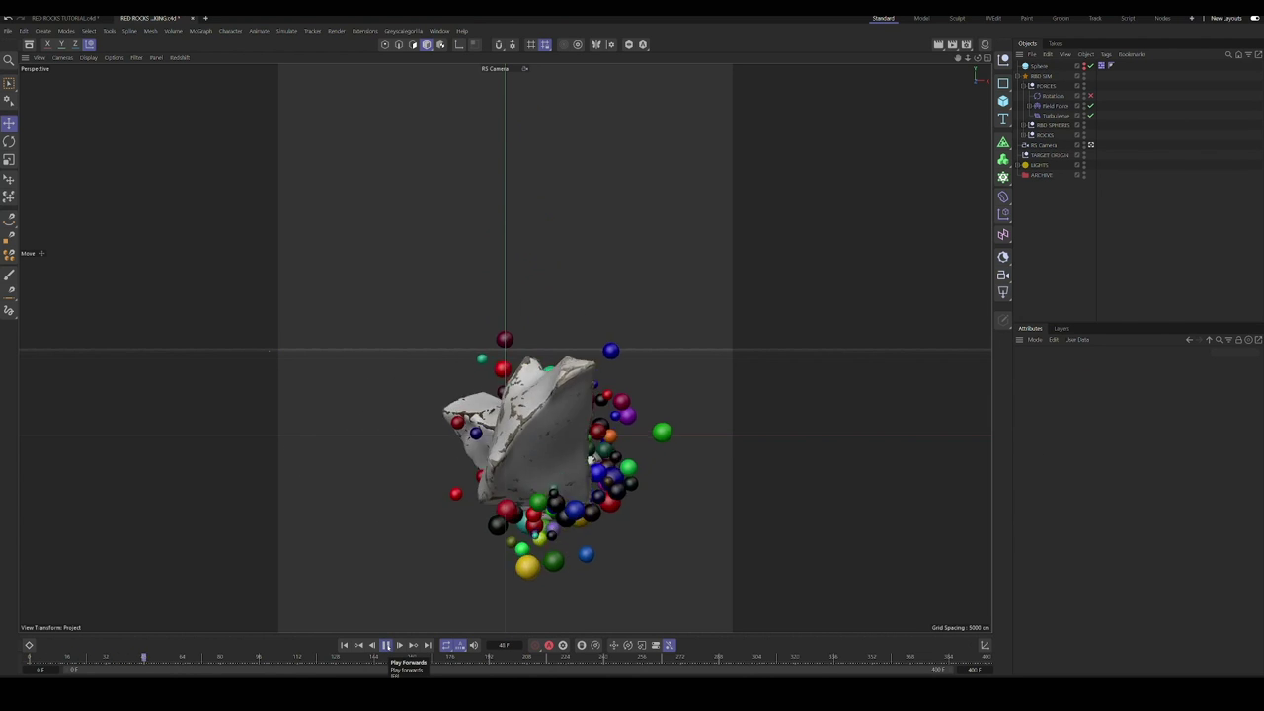
{"action": "left_click", "coordinate": [384, 646]}
{"action": "key", "text": "shift+f"}
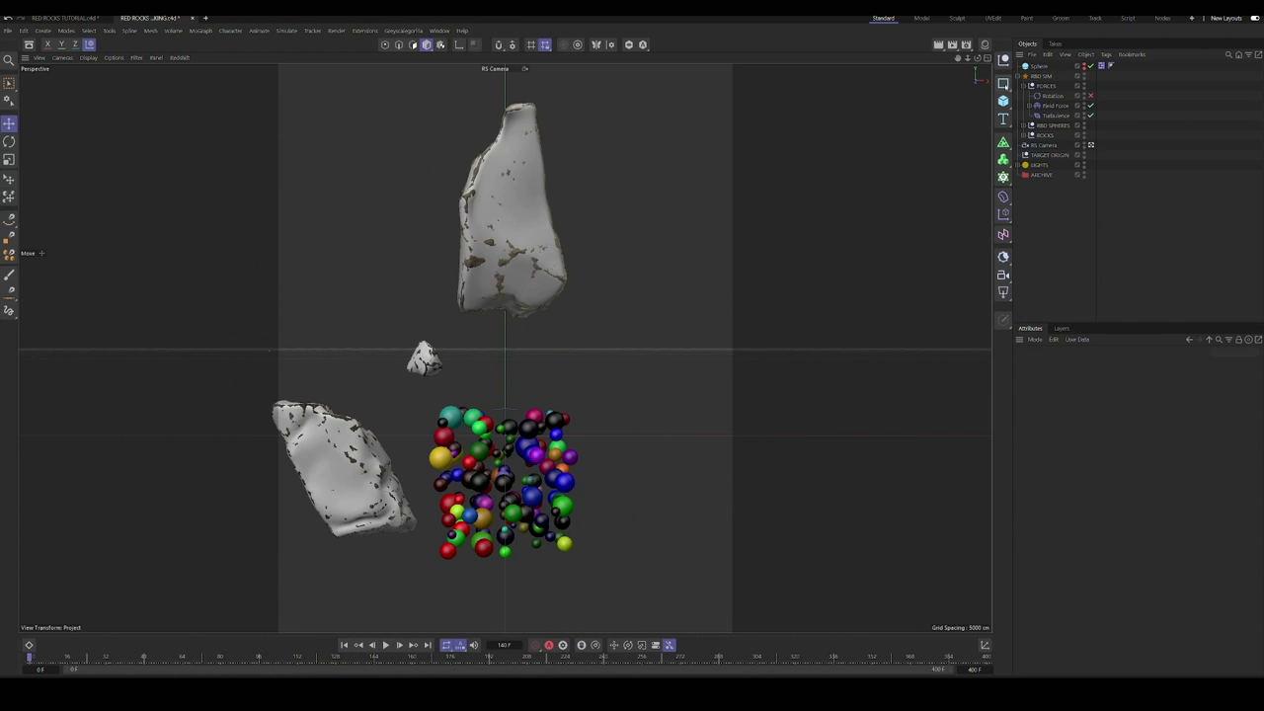
Step: Add an n-Side spline with 2 sides and a radius of about 245 cm, rotated and raised to cross the camera frame diagonally
{"action": "left_click", "coordinate": [1004, 83]}
{"action": "left_click", "coordinate": [1103, 118]}
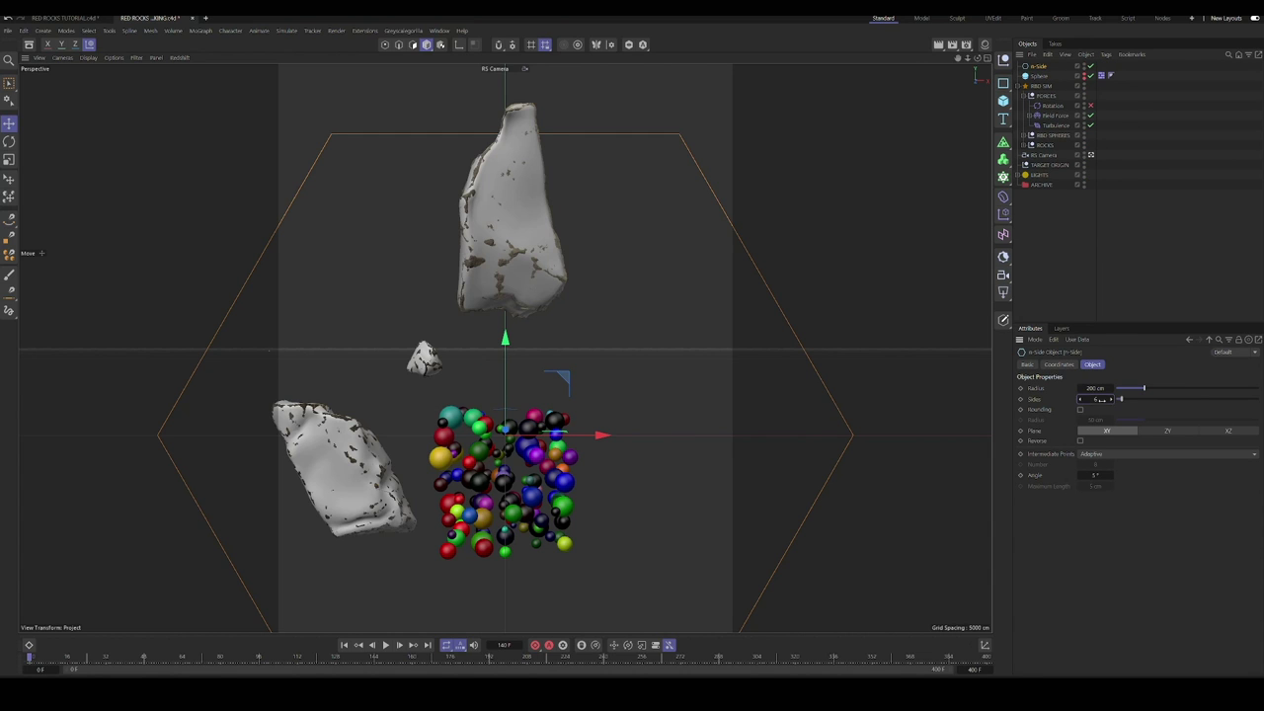
{"action": "left_click_drag", "start_coordinate": [1099, 399], "coordinate": [1104, 399]}
{"action": "key", "text": "r"}
{"action": "left_click_drag", "start_coordinate": [515, 387], "coordinate": [503, 338]}
{"action": "key", "text": "e"}
{"action": "left_click", "coordinate": [1039, 66]}
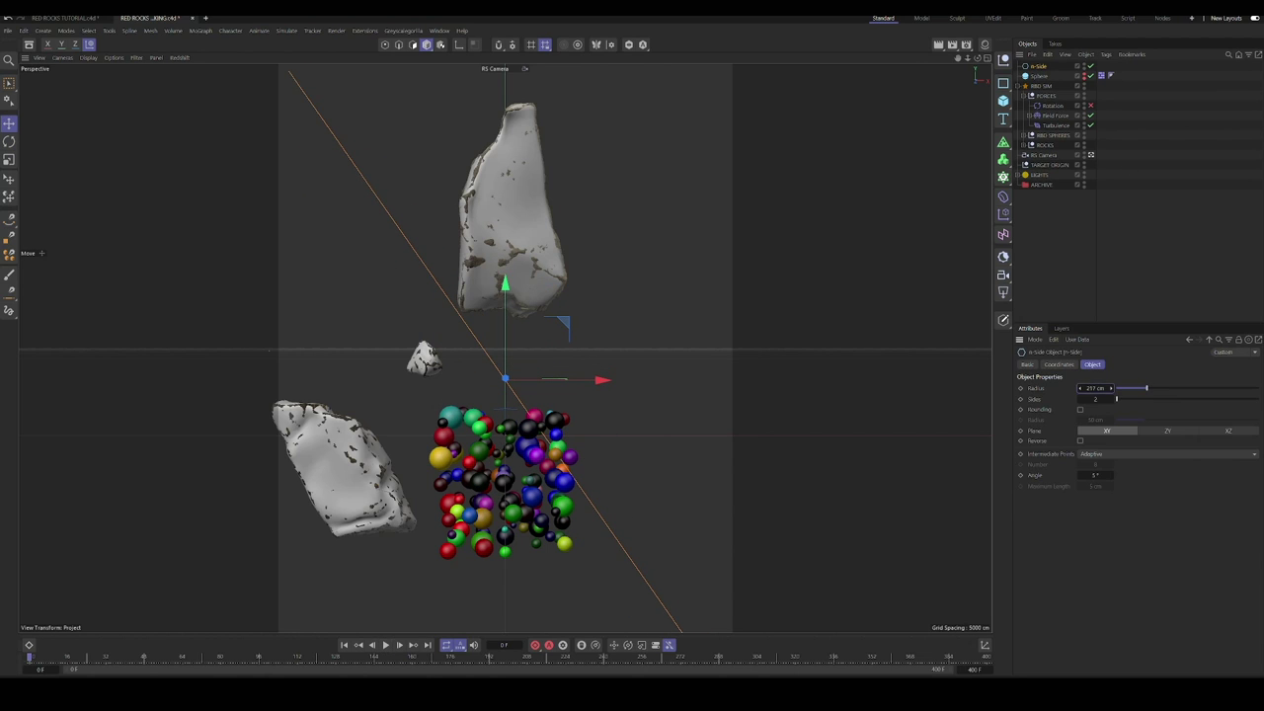
Step: Sweep a circle with a 0.5 cm radius along the n-Side spline
{"action": "left_click_drag", "start_coordinate": [1004, 142], "coordinate": [1116, 198]}
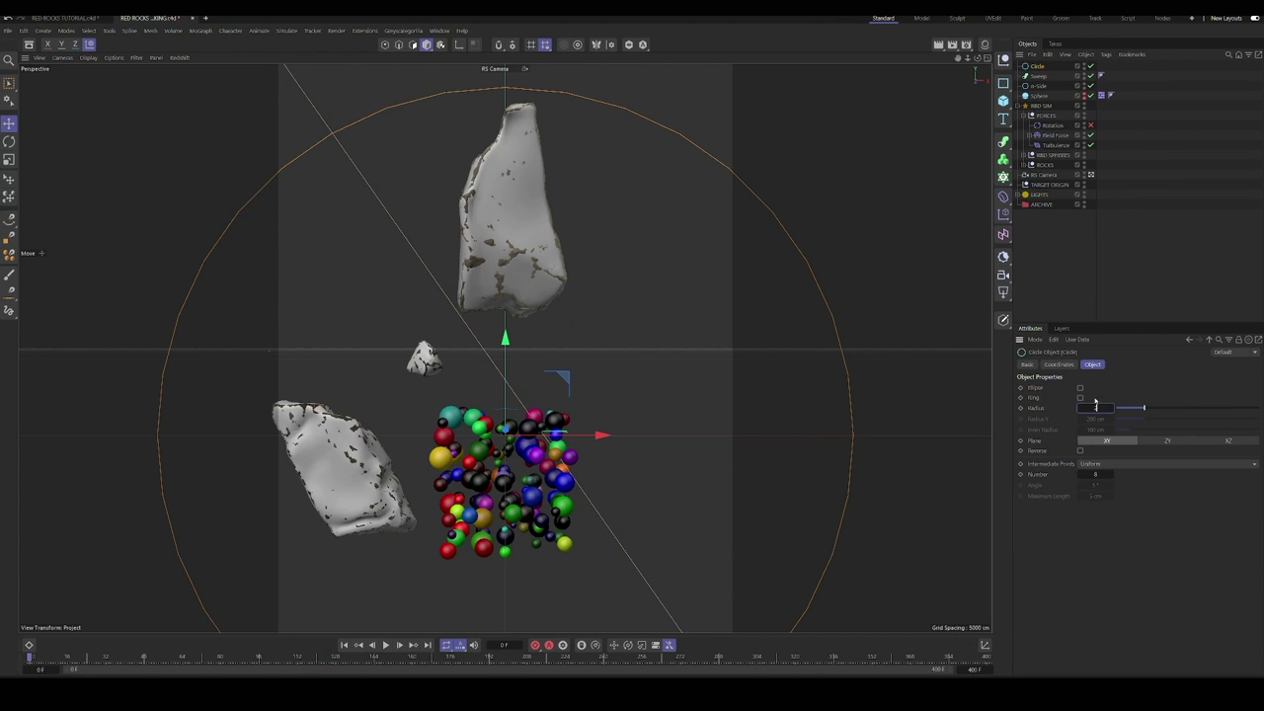
{"action": "key", "text": "Return"}
{"action": "left_click_drag", "start_coordinate": [1038, 66], "coordinate": [1044, 80]}
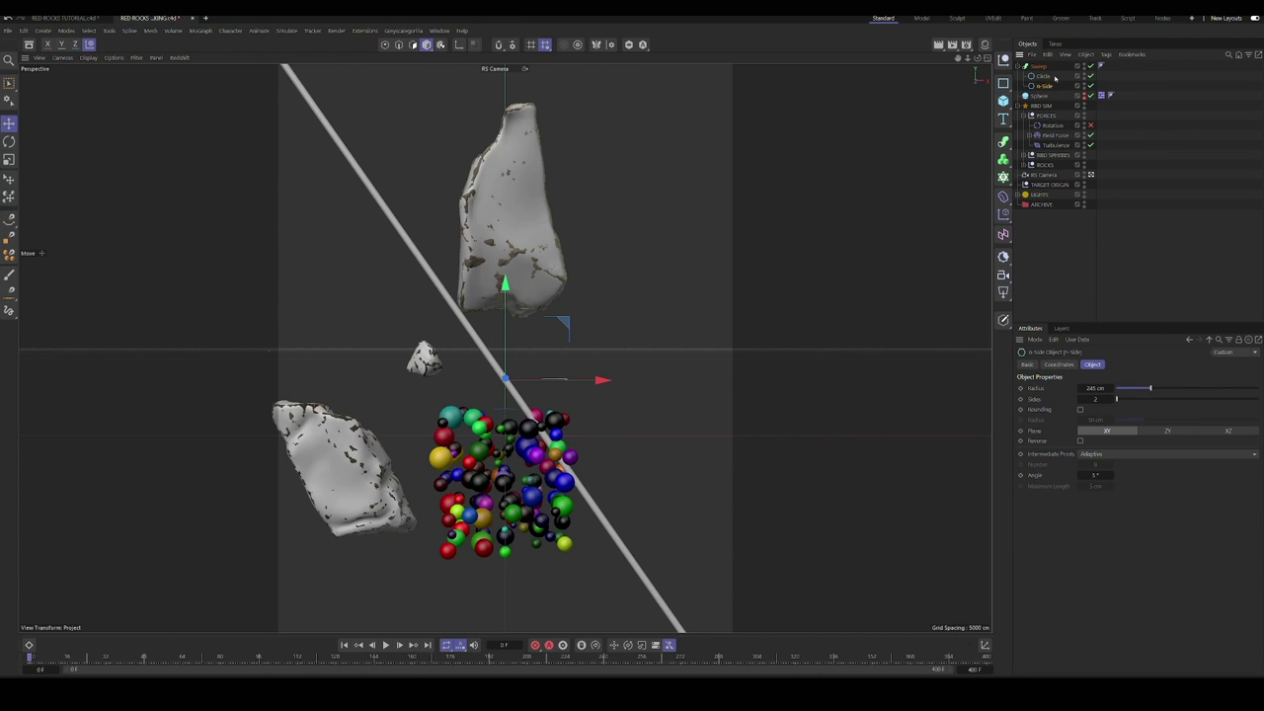
{"action": "left_click", "coordinate": [1044, 76]}
{"action": "left_click", "coordinate": [1111, 409]}
{"action": "left_click", "coordinate": [1111, 409]}
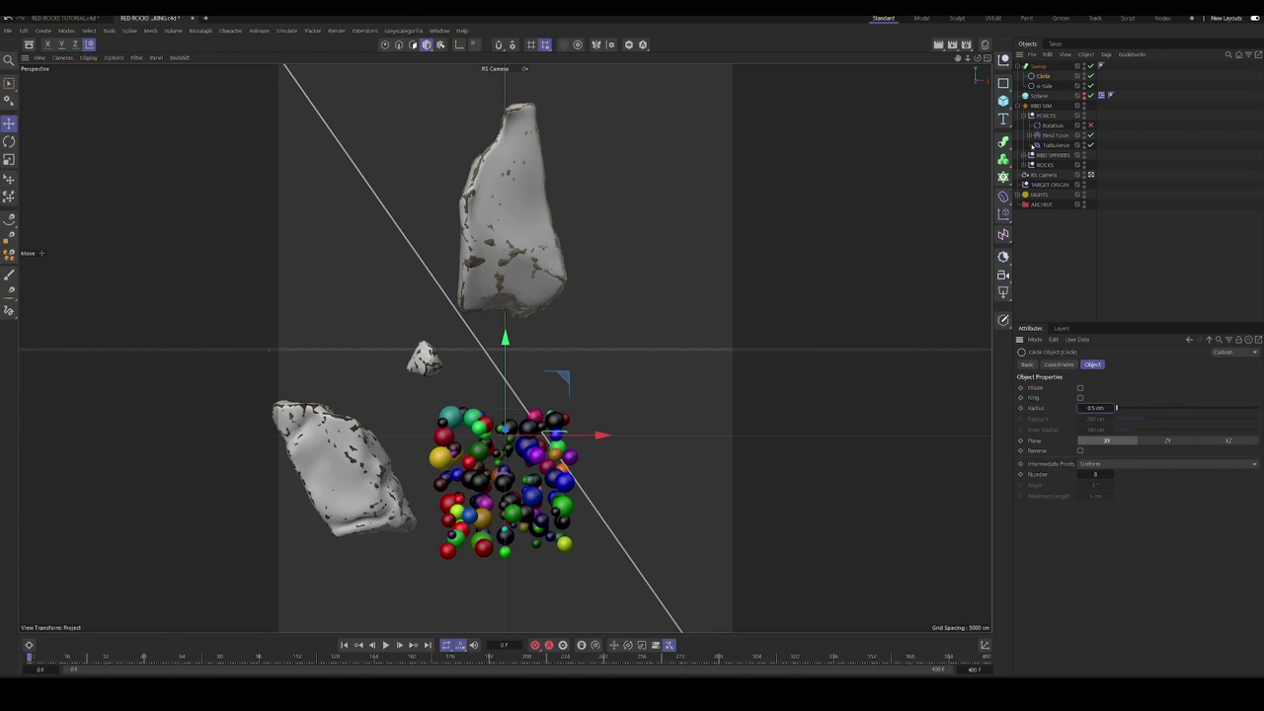
Step: Test the Sweep's end scale and growth settings, then set its End Growth to 0%
{"action": "left_click", "coordinate": [1041, 66]}
{"action": "left_click_drag", "start_coordinate": [1241, 399], "coordinate": [1126, 400]}
{"action": "key", "text": "ctrl+z"}
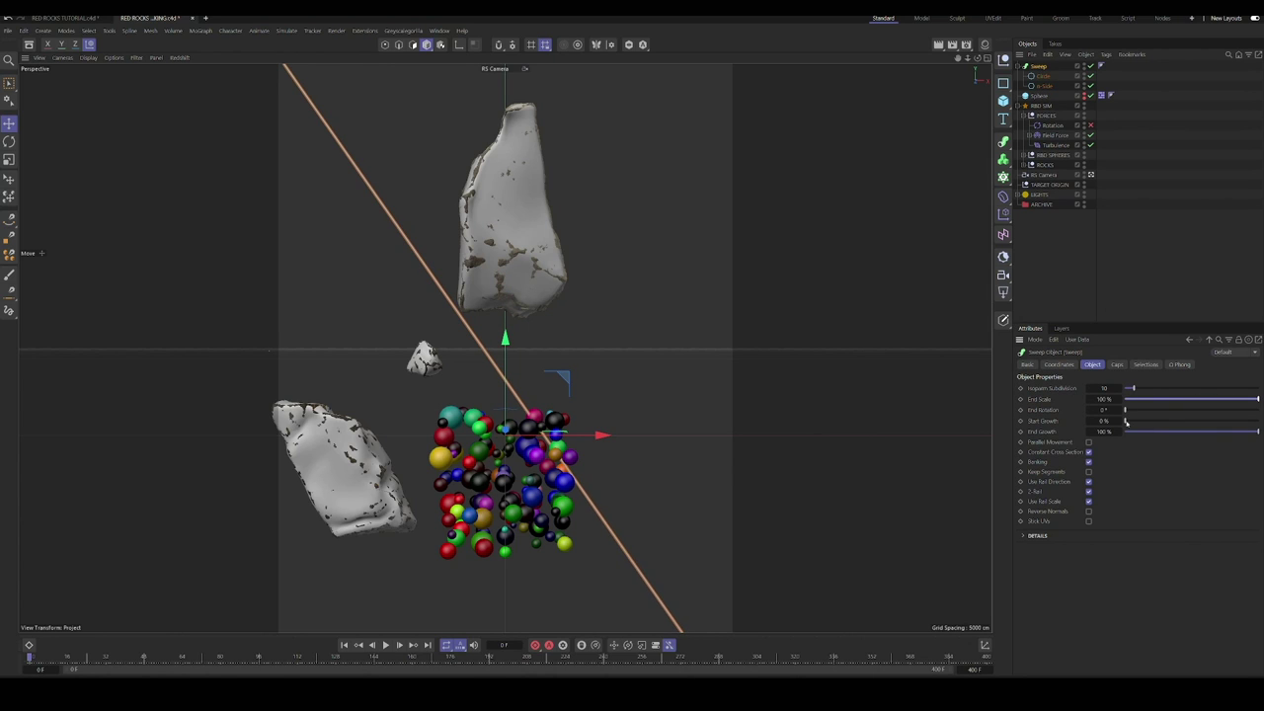
{"action": "mouse_move", "coordinate": [1256, 432]}
{"action": "left_mouse_down"}
{"action": "mouse_move", "coordinate": [1126, 431]}
{"action": "mouse_move", "coordinate": [1256, 431]}
{"action": "left_mouse_up"}
{"action": "mouse_move", "coordinate": [1125, 421]}
{"action": "left_mouse_down"}
{"action": "mouse_move", "coordinate": [1256, 421]}
{"action": "mouse_move", "coordinate": [1124, 425]}
{"action": "left_mouse_up"}
{"action": "left_click_drag", "start_coordinate": [1250, 432], "coordinate": [1128, 334]}
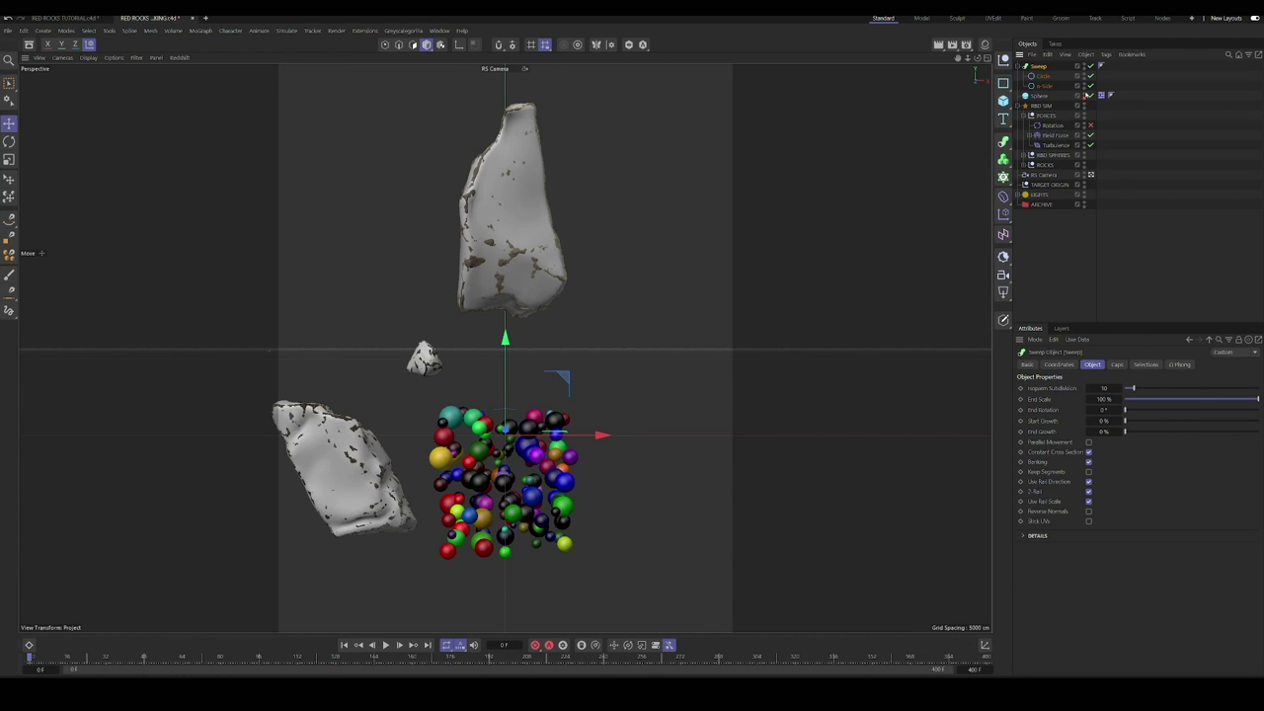
Step: Collapse and hide the RBD SIM group in the viewport, and select the collider sphere with its visibility restored
{"action": "left_click", "coordinate": [1020, 105]}
{"action": "left_click", "coordinate": [1082, 106]}
{"action": "left_click", "coordinate": [1039, 96]}
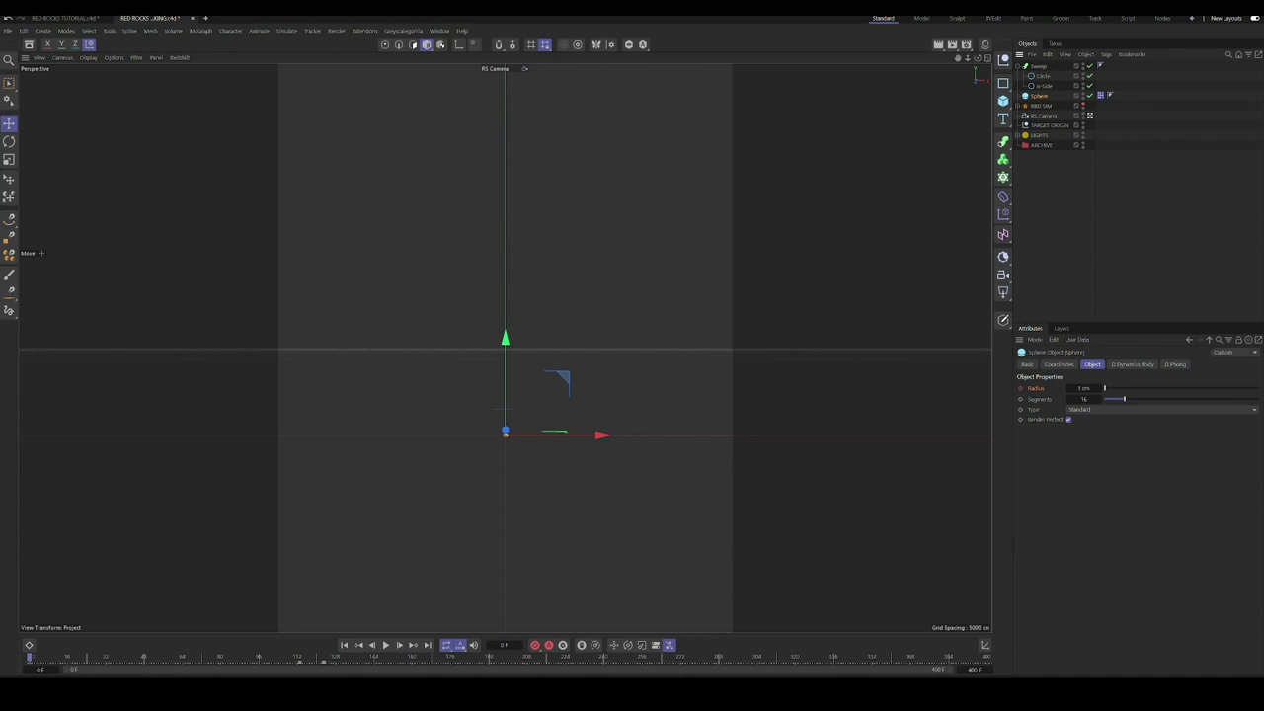
Step: Keyframe the Sweep's End Growth from 0% at frame 113 to 100% at frame 124
{"action": "mouse_move", "coordinate": [298, 659]}
{"action": "left_mouse_down"}
{"action": "mouse_move", "coordinate": [314, 659]}
{"action": "mouse_move", "coordinate": [302, 665]}
{"action": "left_mouse_up"}
{"action": "left_click", "coordinate": [1038, 66]}
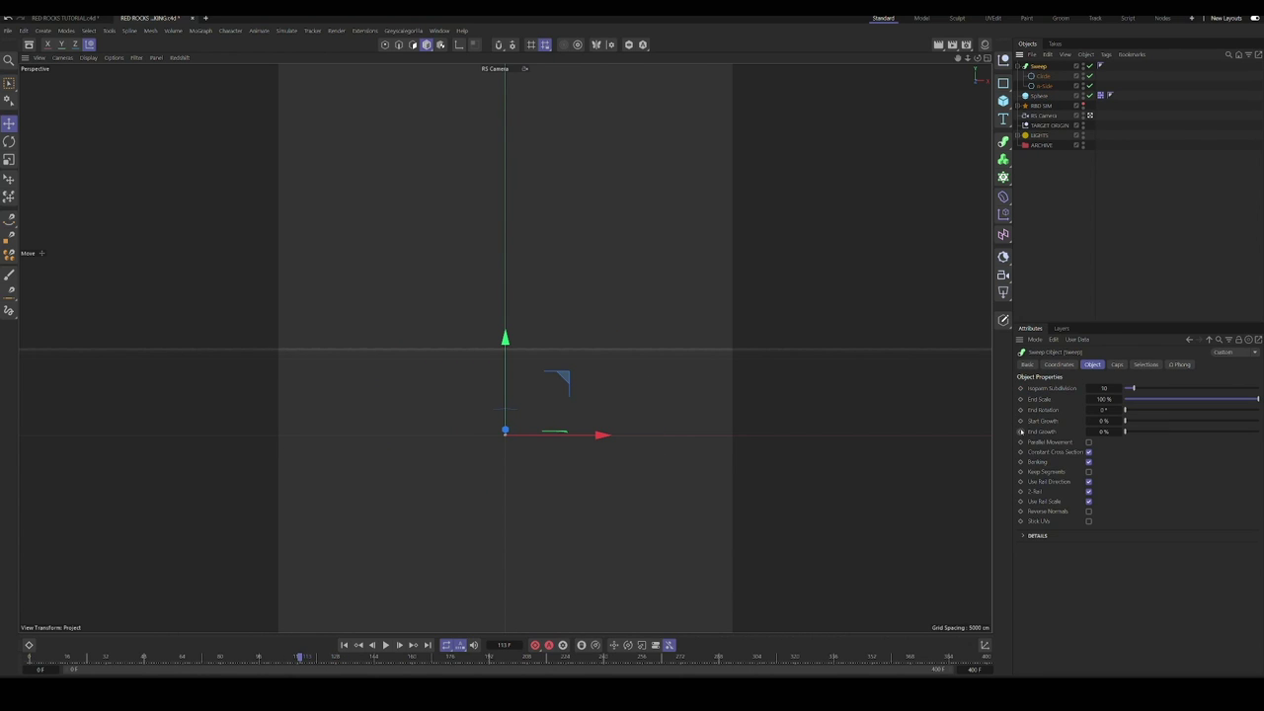
{"action": "left_click_drag", "start_coordinate": [300, 658], "coordinate": [327, 658]}
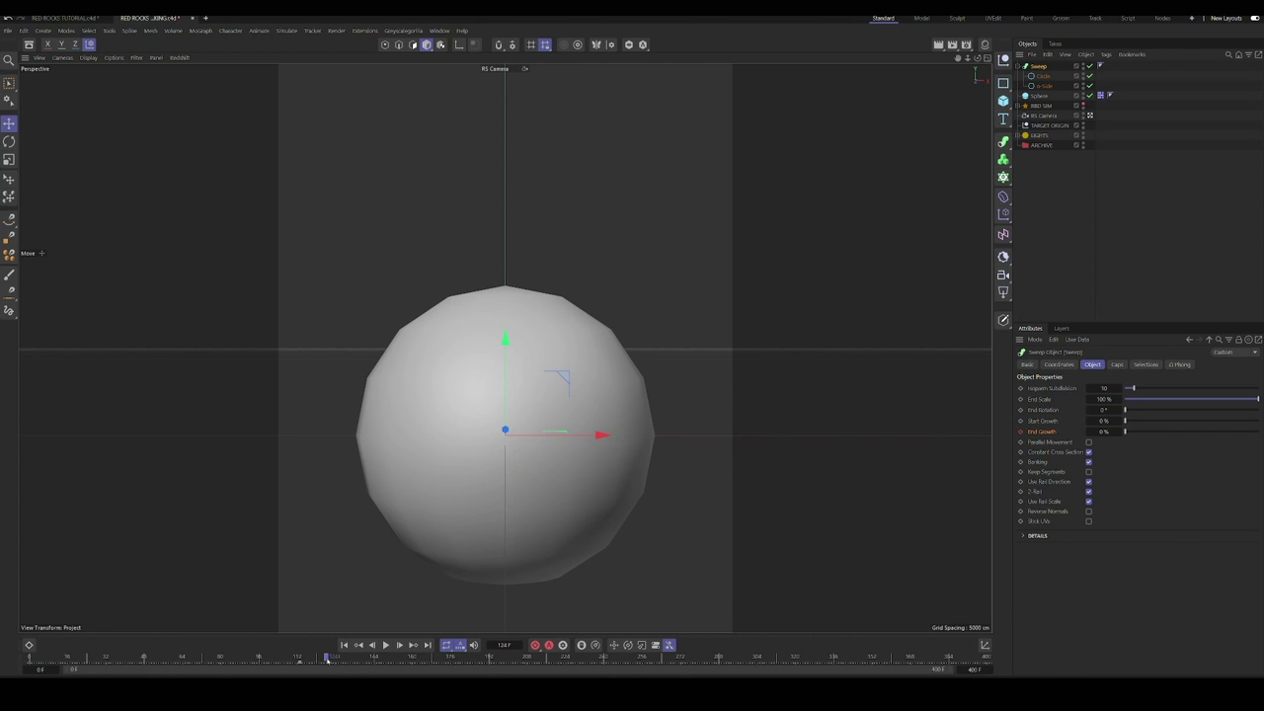
{"action": "left_click_drag", "start_coordinate": [1142, 435], "coordinate": [1256, 432]}
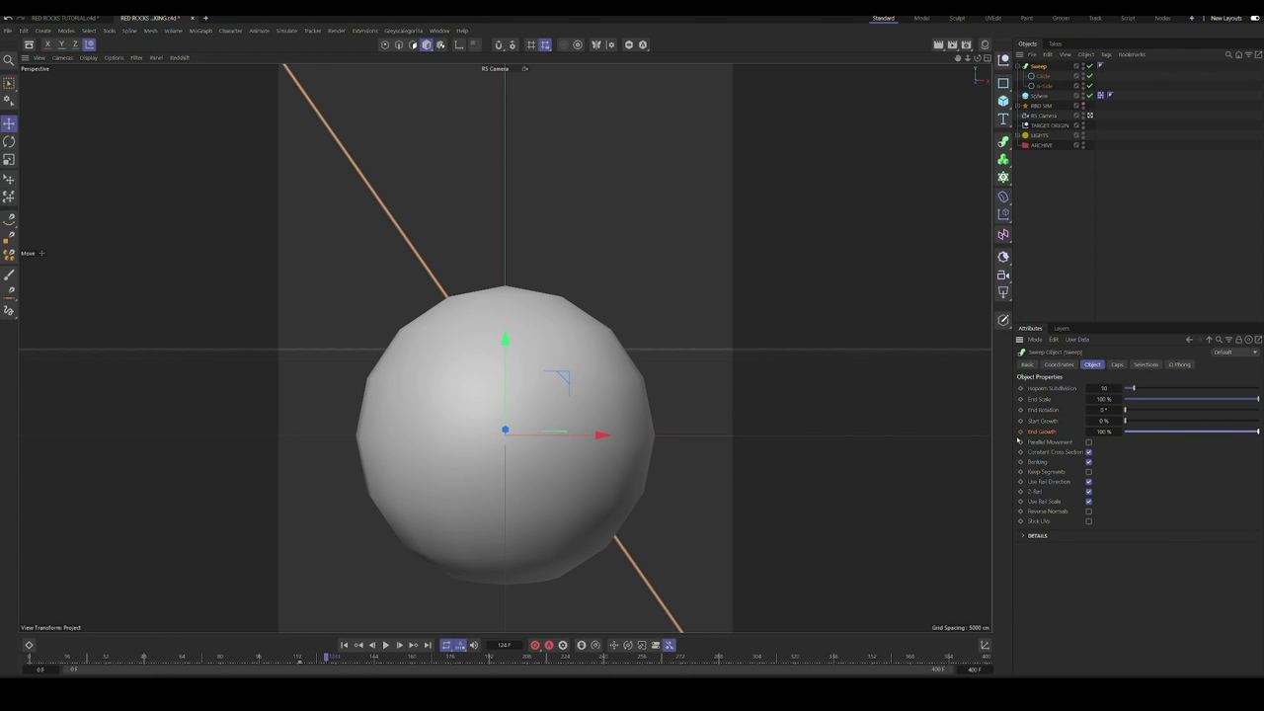
Step: Keyframe the Sweep's Start Growth from 0% at frame 116 to 100% at frame 127, and play back the line
{"action": "left_click_drag", "start_coordinate": [300, 659], "coordinate": [307, 661]}
{"action": "left_click", "coordinate": [334, 658]}
{"action": "left_click_drag", "start_coordinate": [1125, 421], "coordinate": [1246, 421]}
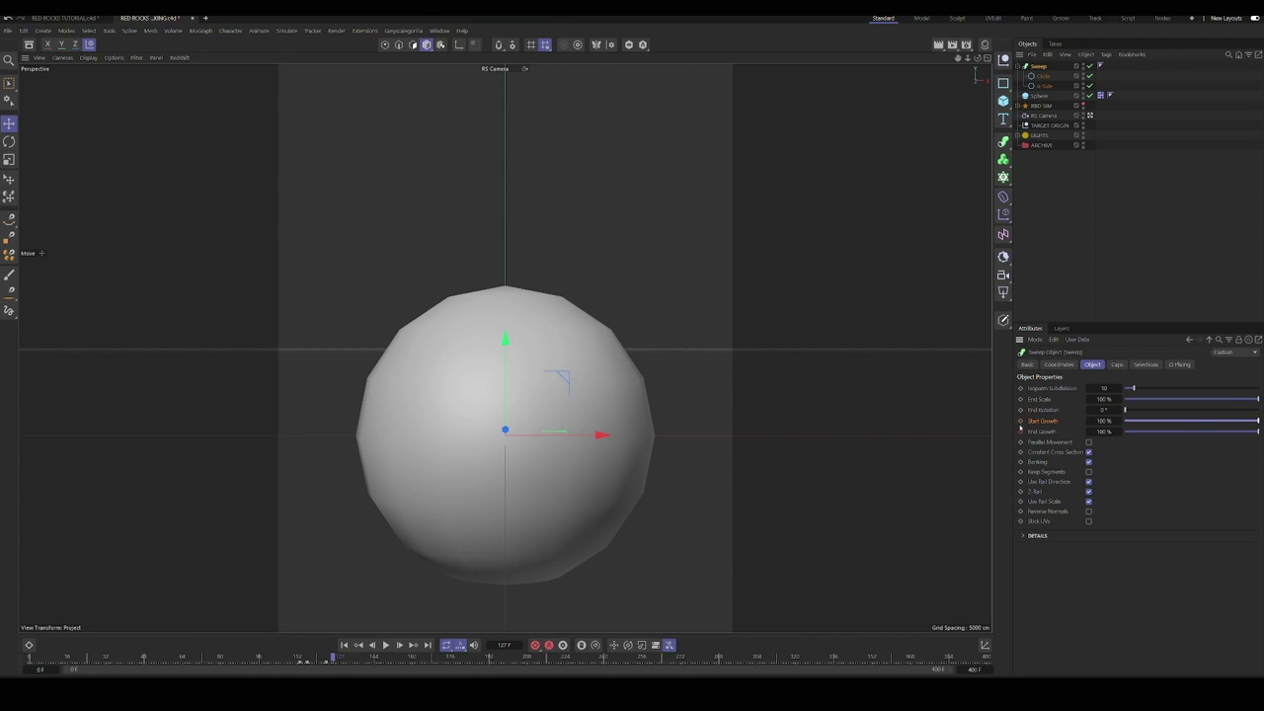
{"action": "left_click", "coordinate": [1020, 422]}
{"action": "left_click", "coordinate": [385, 645]}
{"action": "left_click", "coordinate": [345, 645]}
{"action": "left_click", "coordinate": [386, 645]}
{"action": "left_click", "coordinate": [388, 646]}
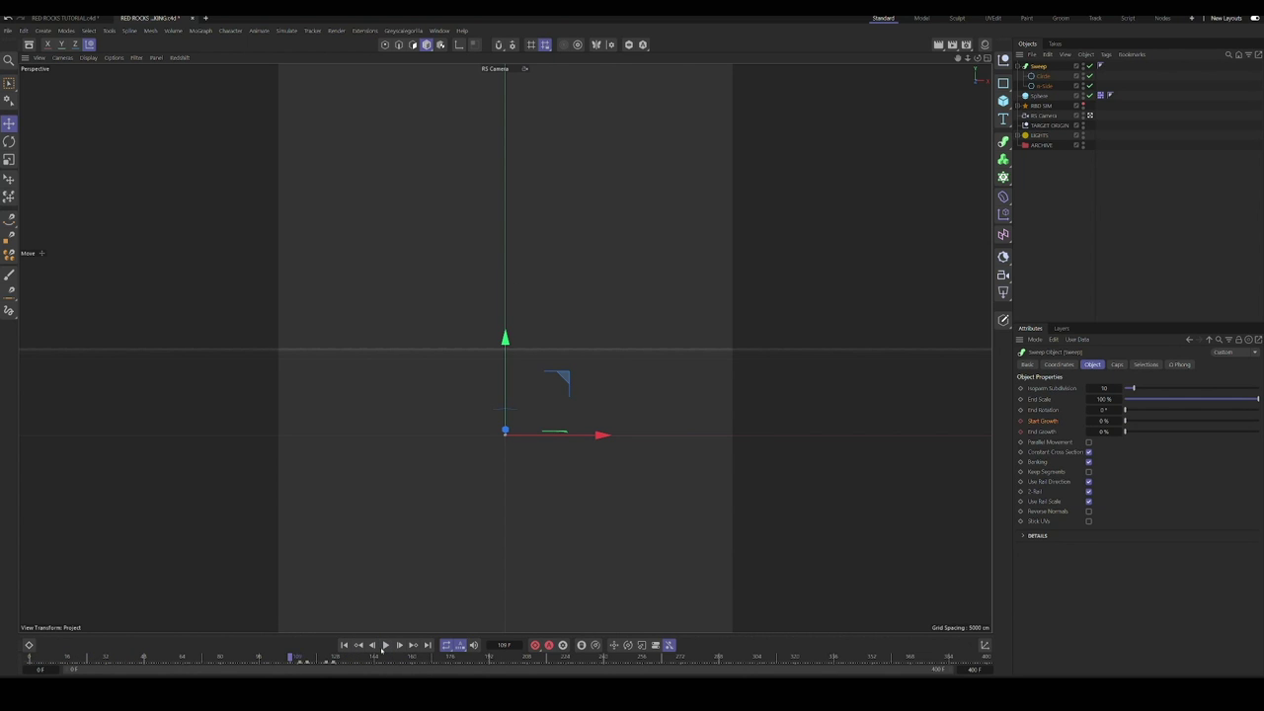
{"action": "left_click", "coordinate": [384, 646]}
{"action": "left_click", "coordinate": [385, 646]}
Step: Open an enlarged Dope Sheet and frame the Sweep's End Growth and Start Growth keyframes together with the sphere's keys
{"action": "left_click", "coordinate": [28, 645]}
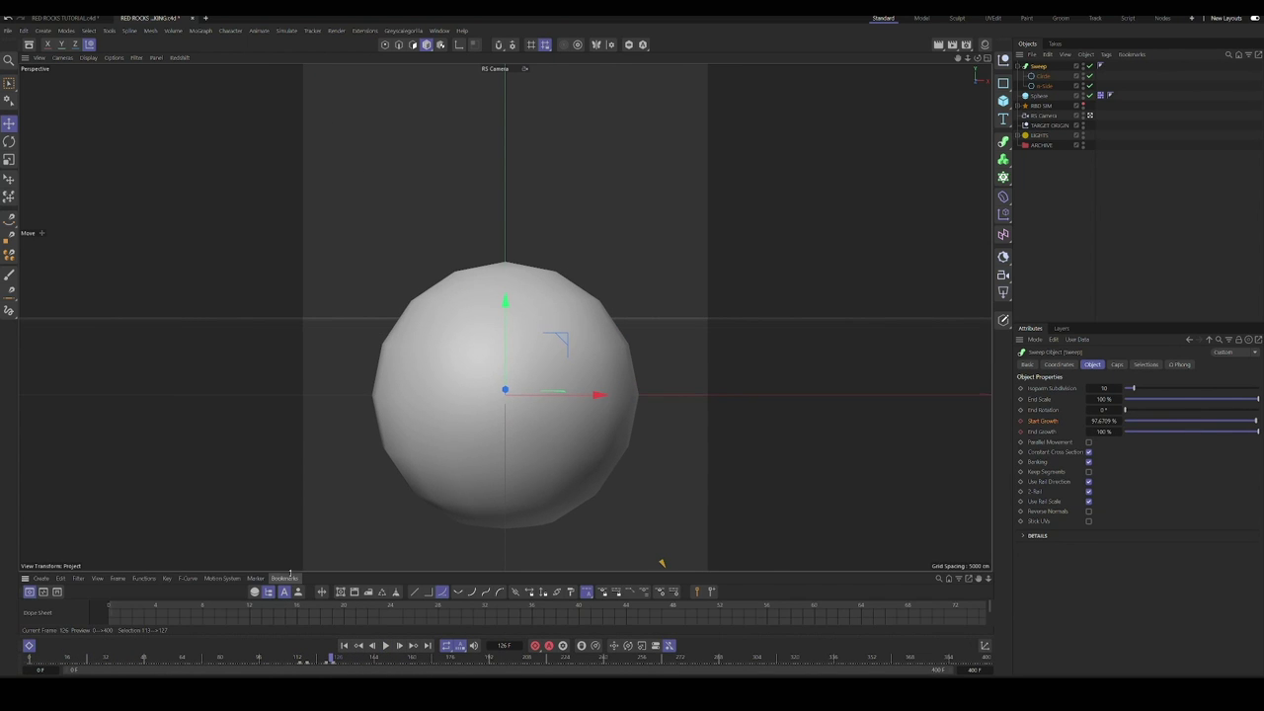
{"action": "left_click_drag", "start_coordinate": [286, 572], "coordinate": [285, 409]}
{"action": "left_click", "coordinate": [23, 477]}
{"action": "left_click", "coordinate": [39, 478]}
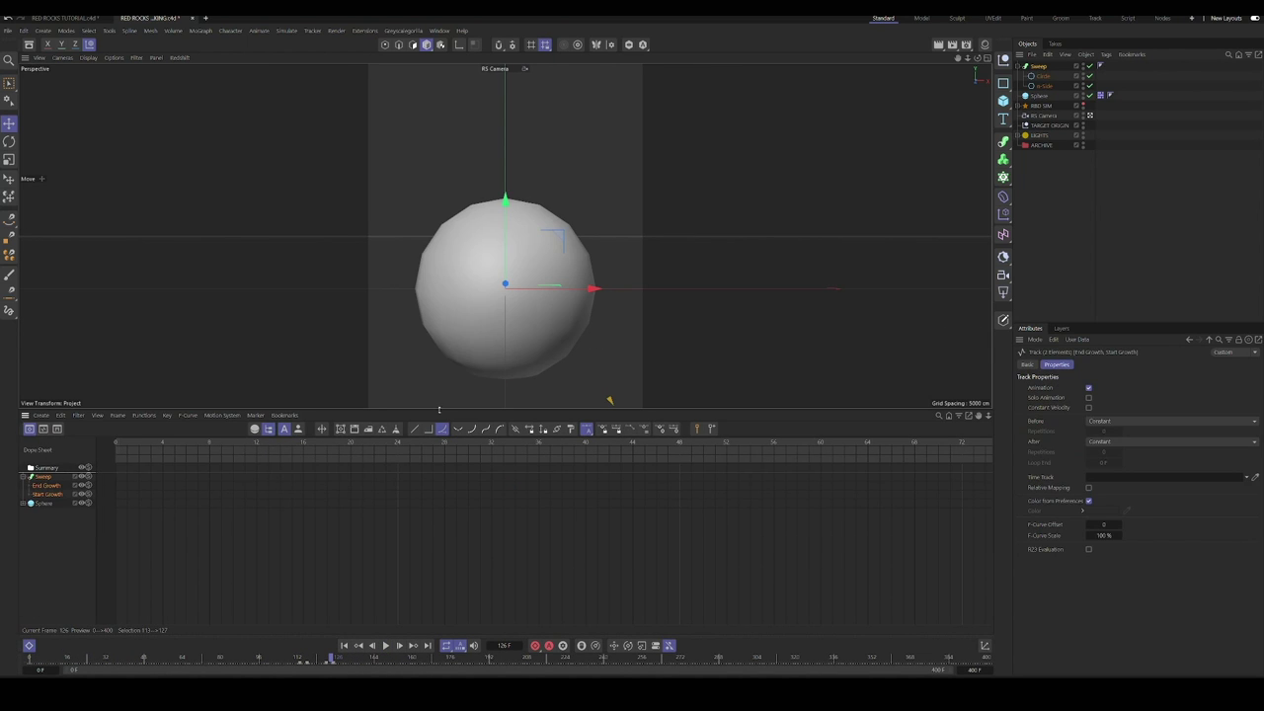
{"action": "left_click", "coordinate": [47, 494]}
{"action": "right_click_drag", "start_coordinate": [571, 524], "coordinate": [465, 525], "text": "alt"}
{"action": "middle_click_drag", "start_coordinate": [648, 522], "coordinate": [267, 522], "text": "alt"}
{"action": "right_click_drag", "start_coordinate": [494, 523], "coordinate": [592, 523], "text": "alt"}
{"action": "left_click", "coordinate": [33, 477]}
{"action": "left_click", "coordinate": [23, 477]}
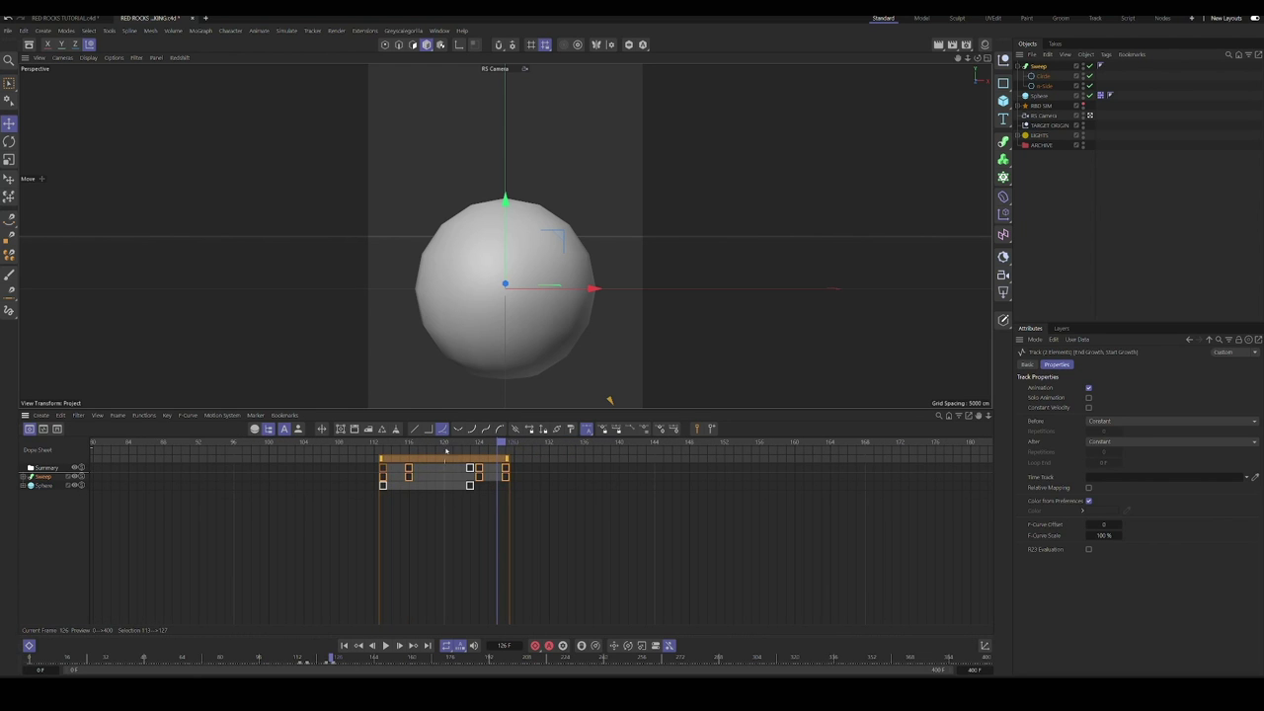
Step: Compress the Sweep's growth keyframes into a shorter span within the sphere's expansion, checking the timing in playback
{"action": "left_click_drag", "start_coordinate": [511, 469], "coordinate": [473, 469]}
{"action": "left_click", "coordinate": [387, 646]}
{"action": "left_click", "coordinate": [386, 646]}
{"action": "left_click_drag", "start_coordinate": [380, 459], "coordinate": [390, 459]}
{"action": "left_click_drag", "start_coordinate": [472, 461], "coordinate": [445, 461]}
{"action": "left_click", "coordinate": [387, 646]}
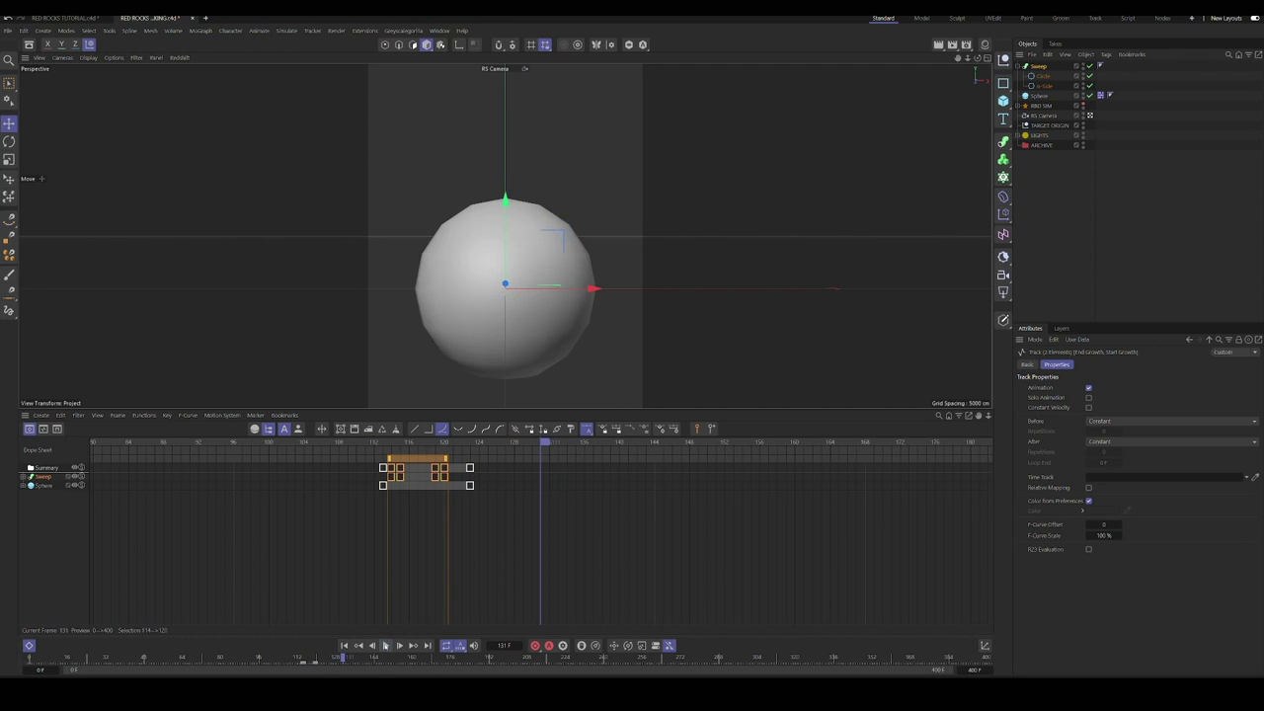
{"action": "left_click_drag", "start_coordinate": [449, 460], "coordinate": [367, 568]}
{"action": "left_click", "coordinate": [386, 646]}
{"action": "left_click", "coordinate": [28, 646]}
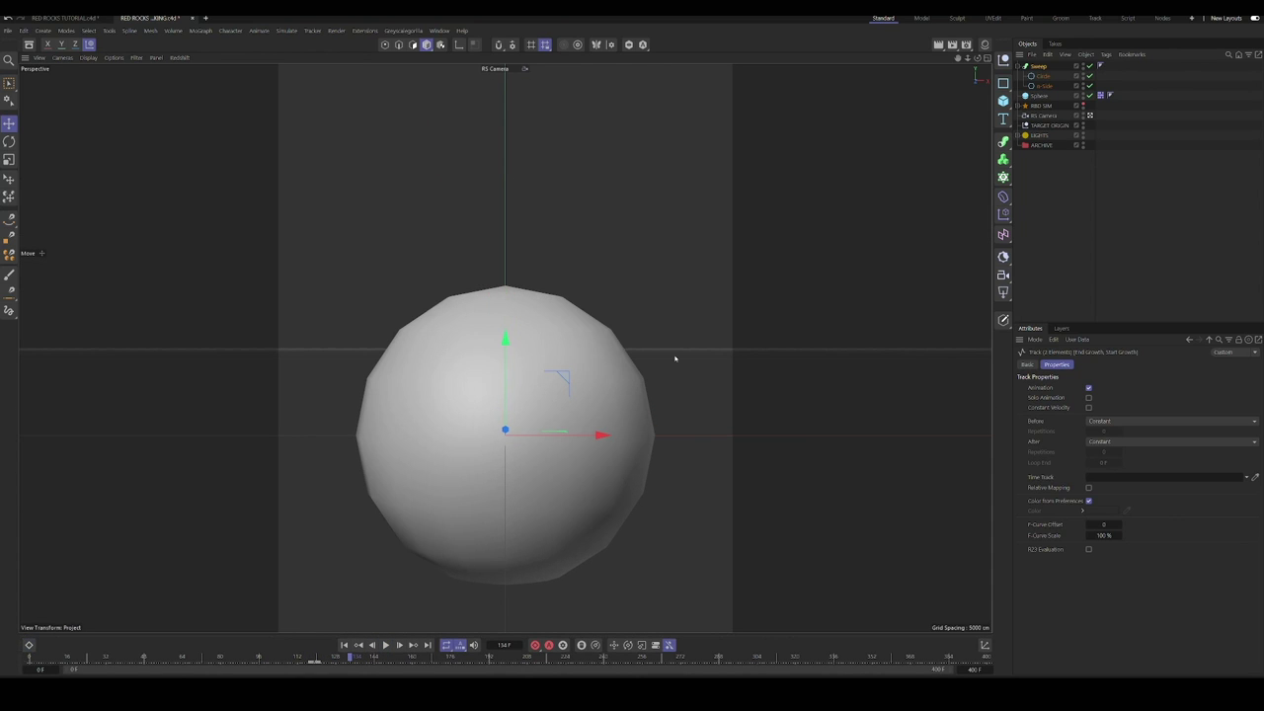
Step: Hide the collider sphere and show the RBD SIM group again, playing the full simulation from the first frame
{"action": "double_click", "coordinate": [1084, 97], "text": "alt"}
{"action": "left_click", "coordinate": [1084, 105], "text": "alt"}
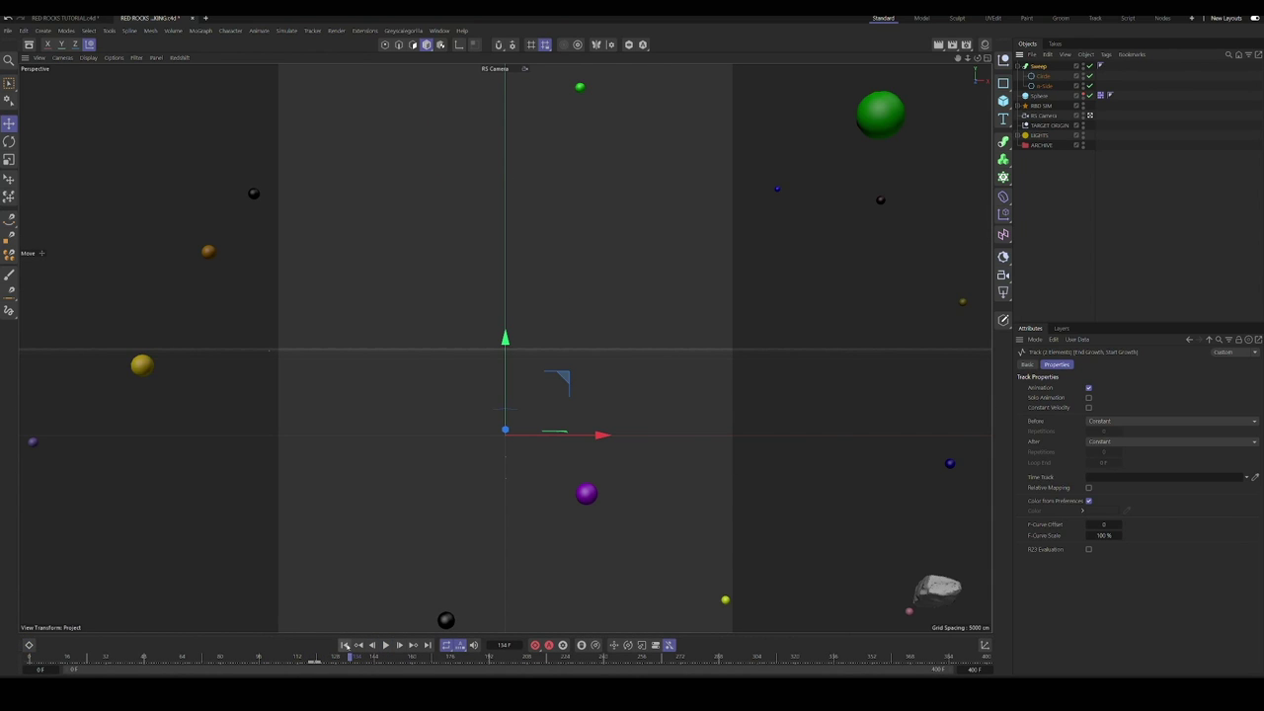
{"action": "left_click", "coordinate": [345, 646]}
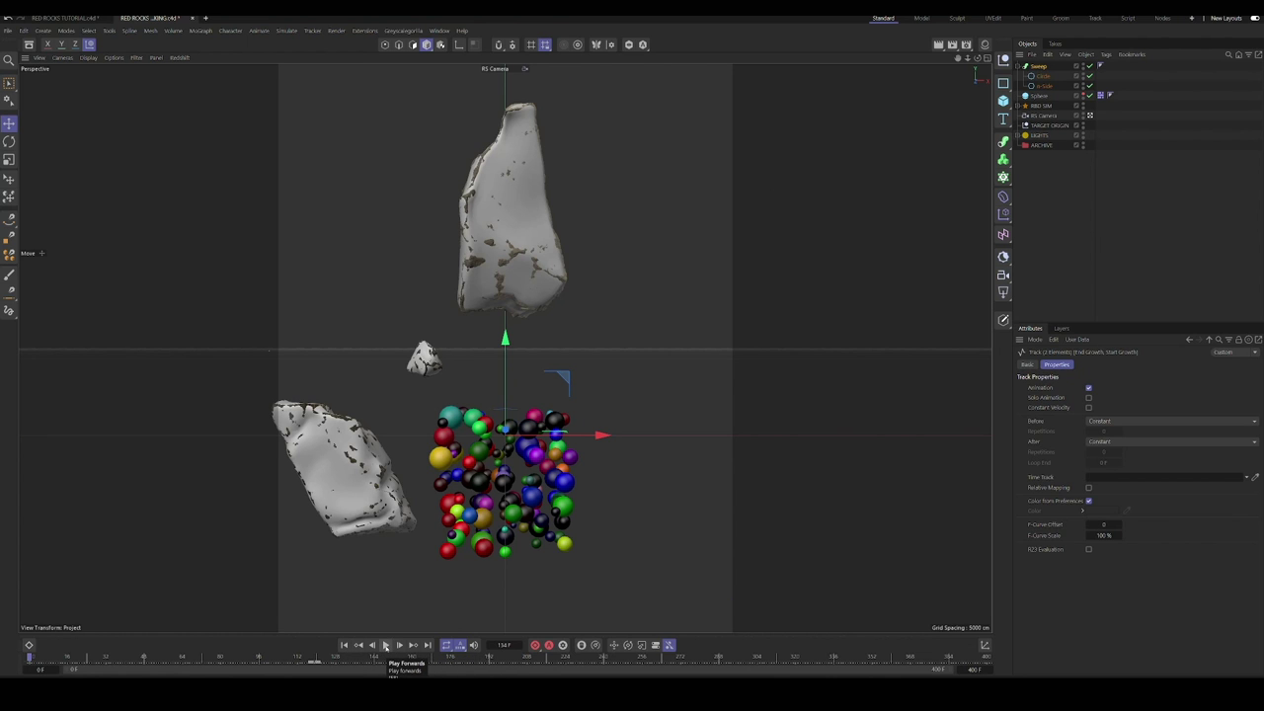
{"action": "left_click", "coordinate": [386, 645]}
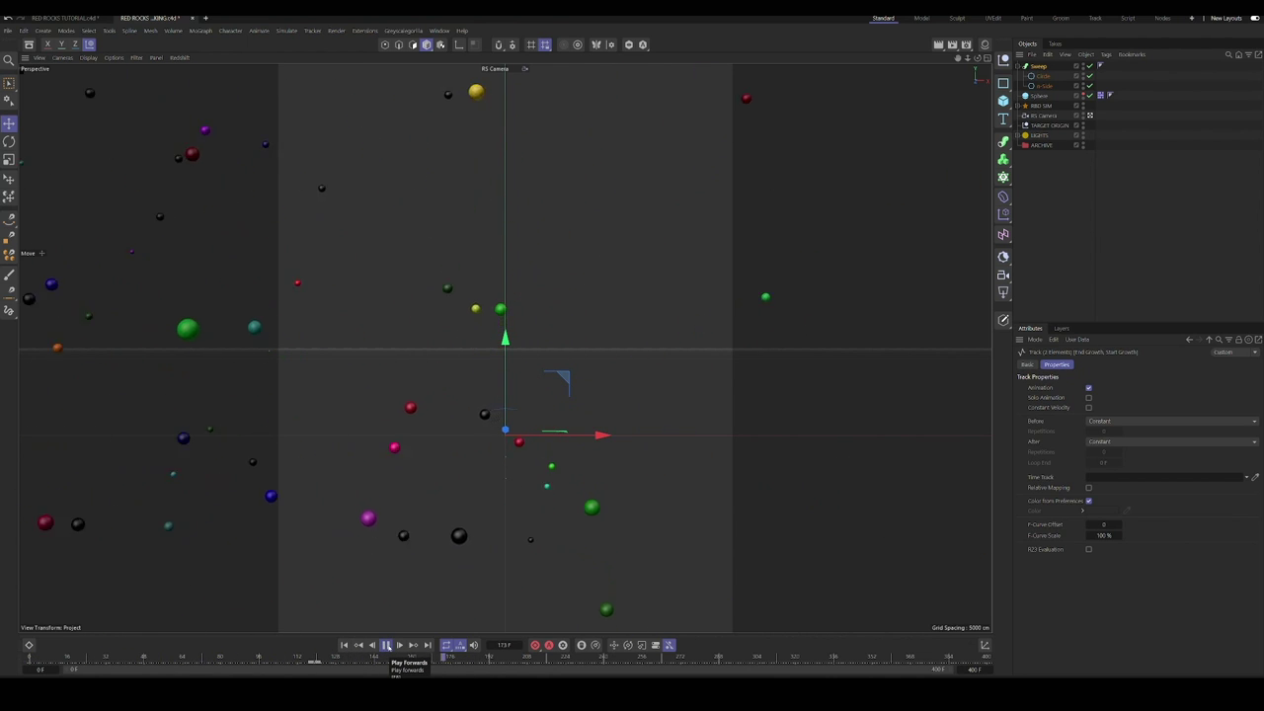
{"action": "left_click", "coordinate": [386, 645]}
{"action": "left_click", "coordinate": [345, 645]}
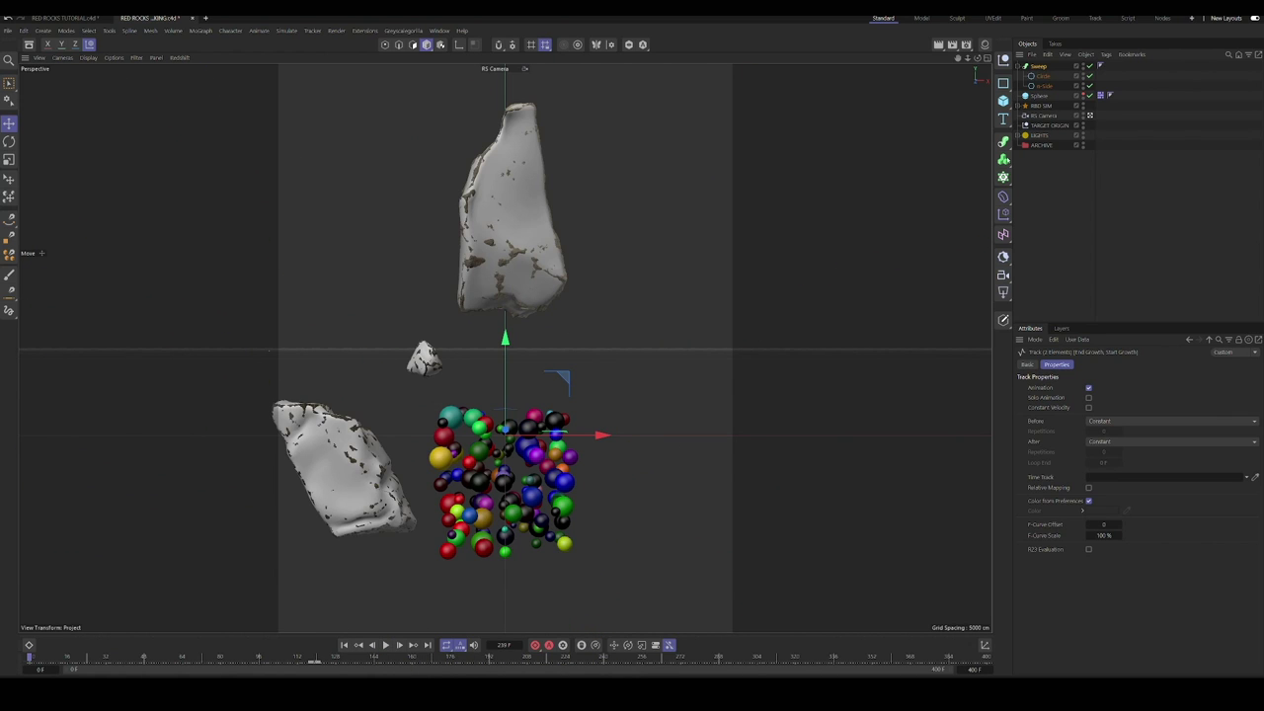
Step: Keyframe the Field Force's Strength from 5 at frame 121 to 0 at frame 136, and play the simulation
{"action": "left_click", "coordinate": [1019, 106]}
{"action": "left_click", "coordinate": [1040, 137]}
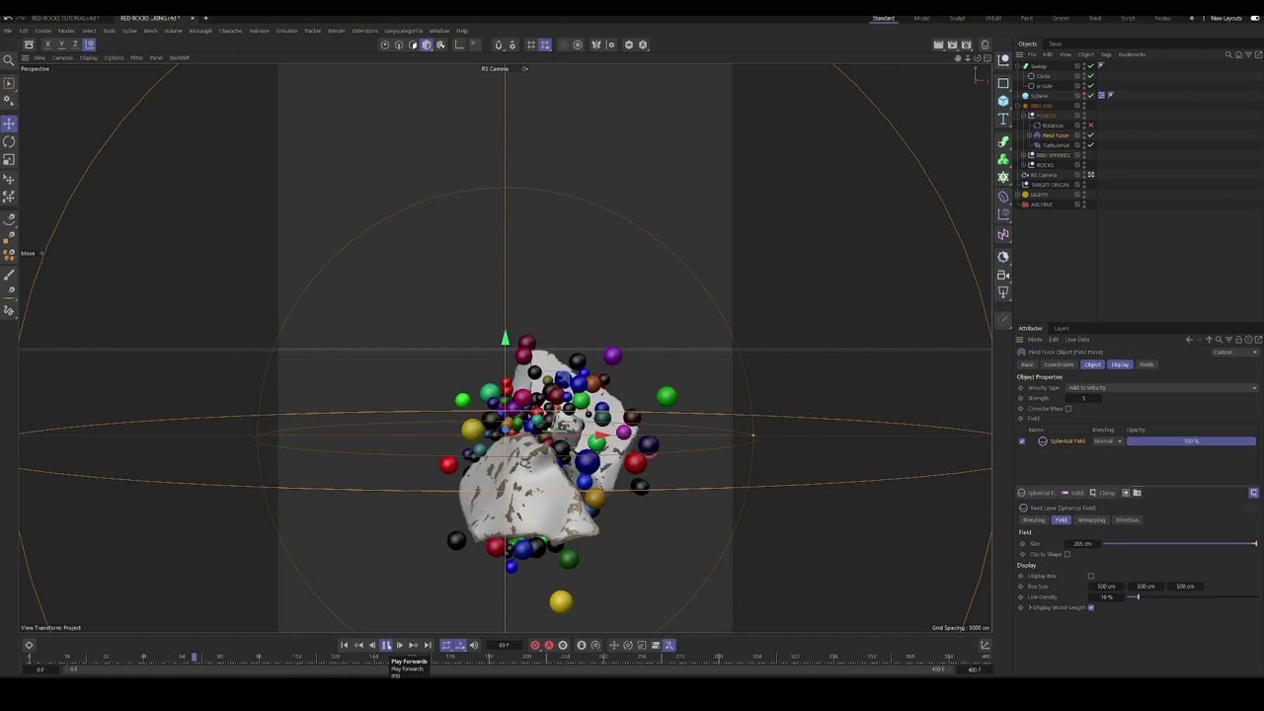
{"action": "left_click", "coordinate": [386, 646]}
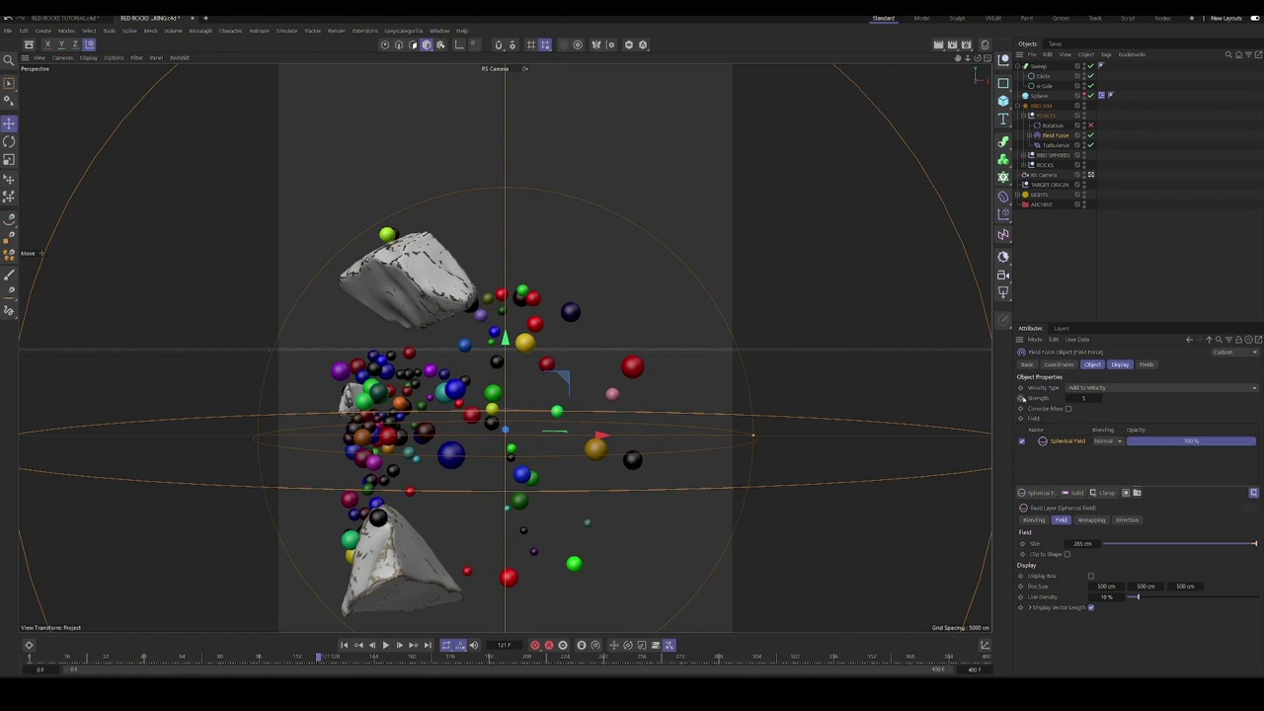
{"action": "key", "text": "space"}
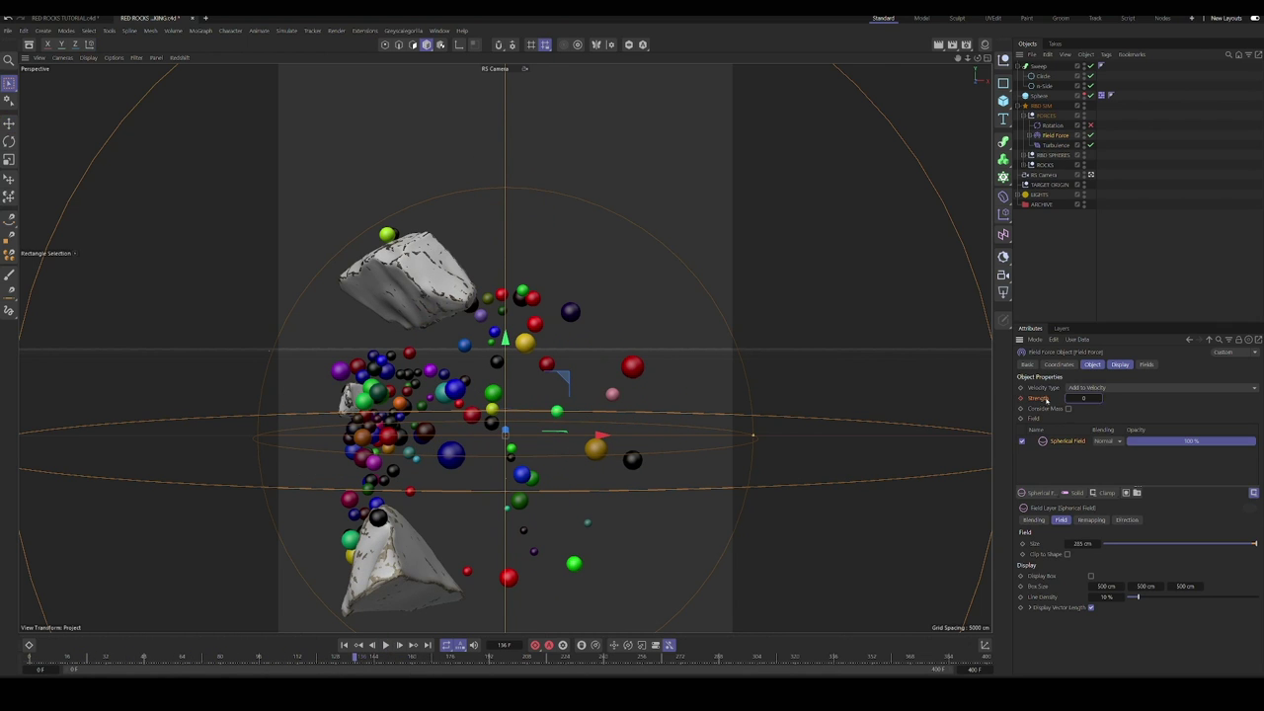
{"action": "left_click", "coordinate": [386, 646]}
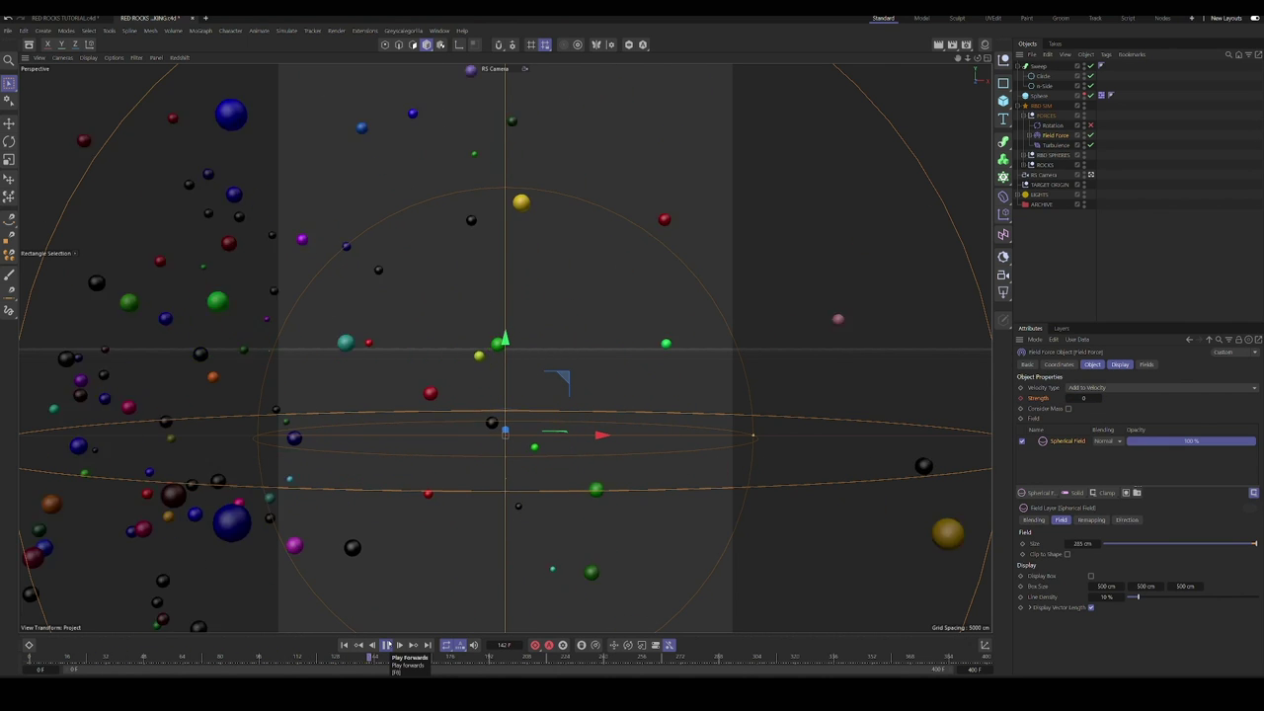
{"action": "left_click", "coordinate": [386, 645]}
{"action": "left_click", "coordinate": [344, 645]}
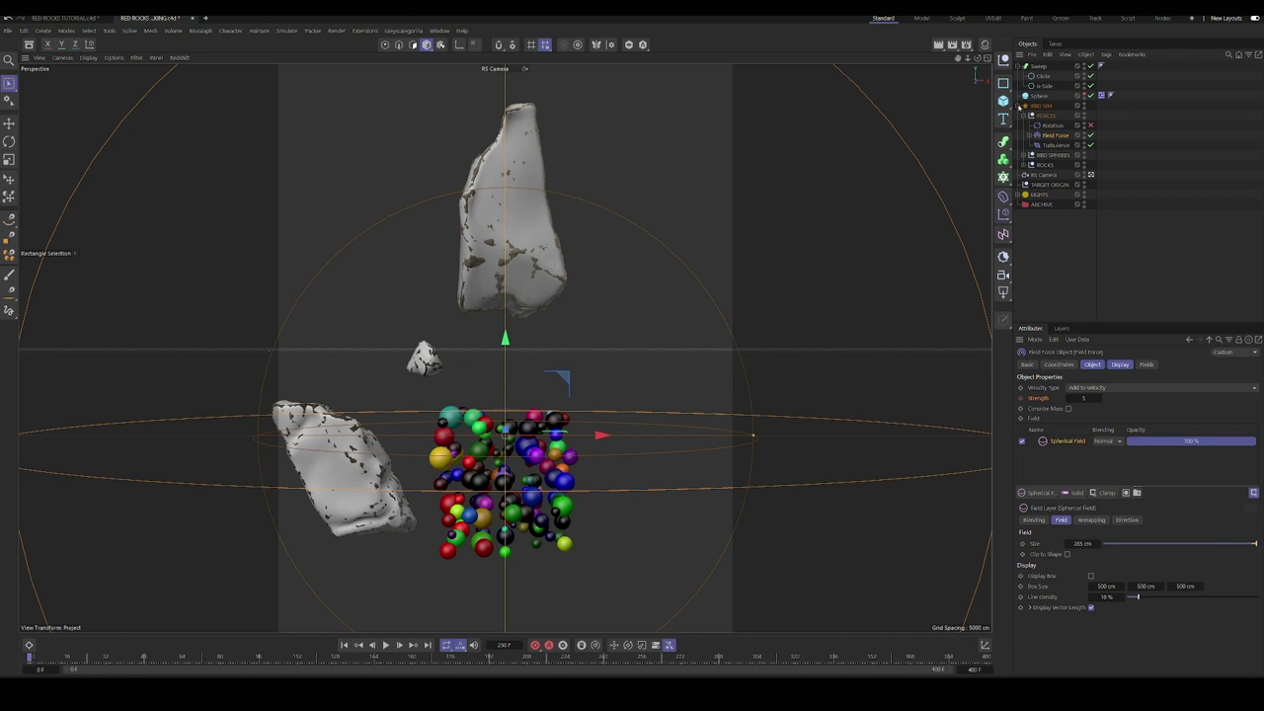
Step: Set the project's end frame to 200 and bake all dynamics from the first rock's Dynamics Body tag
{"action": "left_click", "coordinate": [1025, 164]}
{"action": "left_click", "coordinate": [1107, 174]}
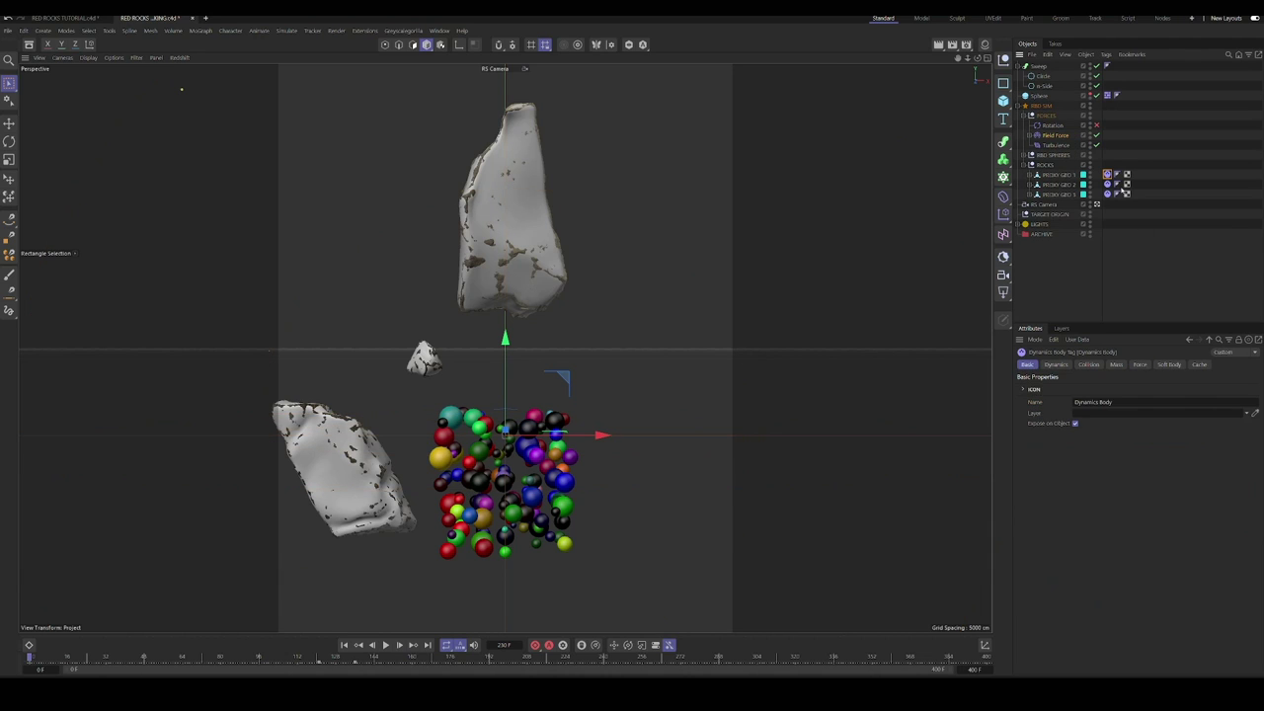
{"action": "left_click", "coordinate": [1200, 364]}
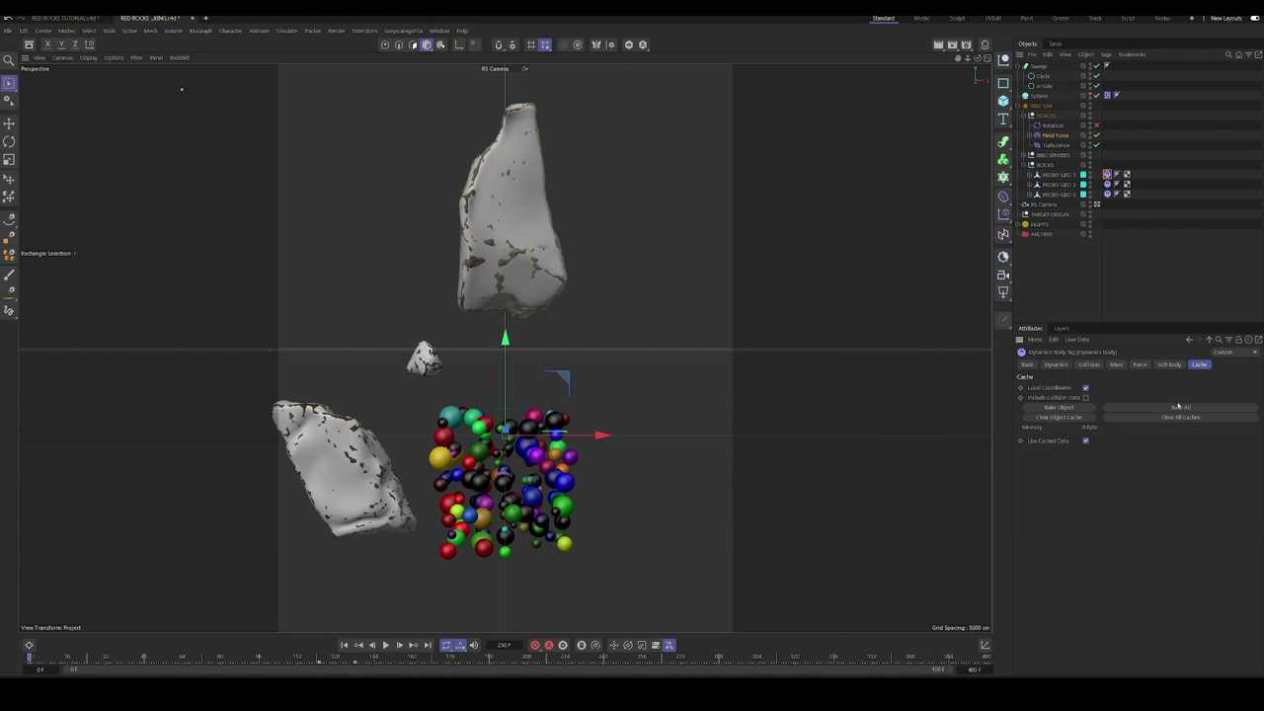
{"action": "left_click", "coordinate": [972, 669]}
{"action": "left_click", "coordinate": [1174, 408]}
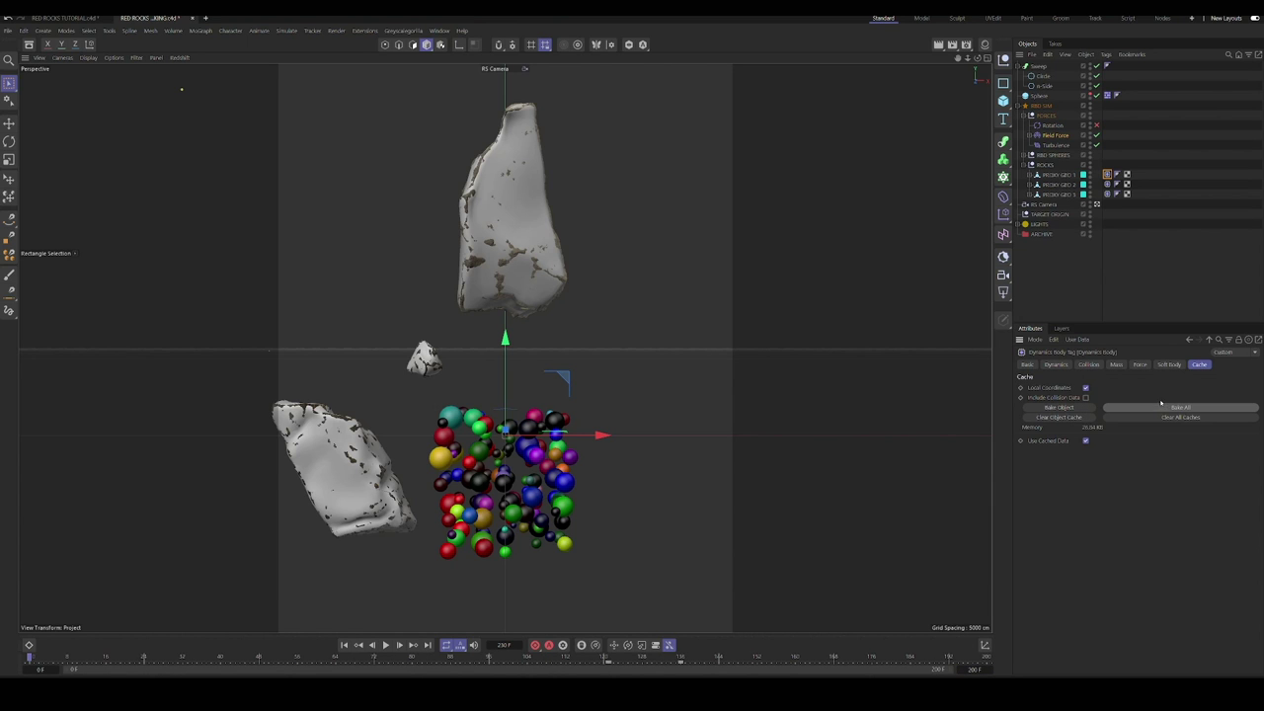
{"action": "left_click_drag", "start_coordinate": [276, 660], "coordinate": [605, 663]}
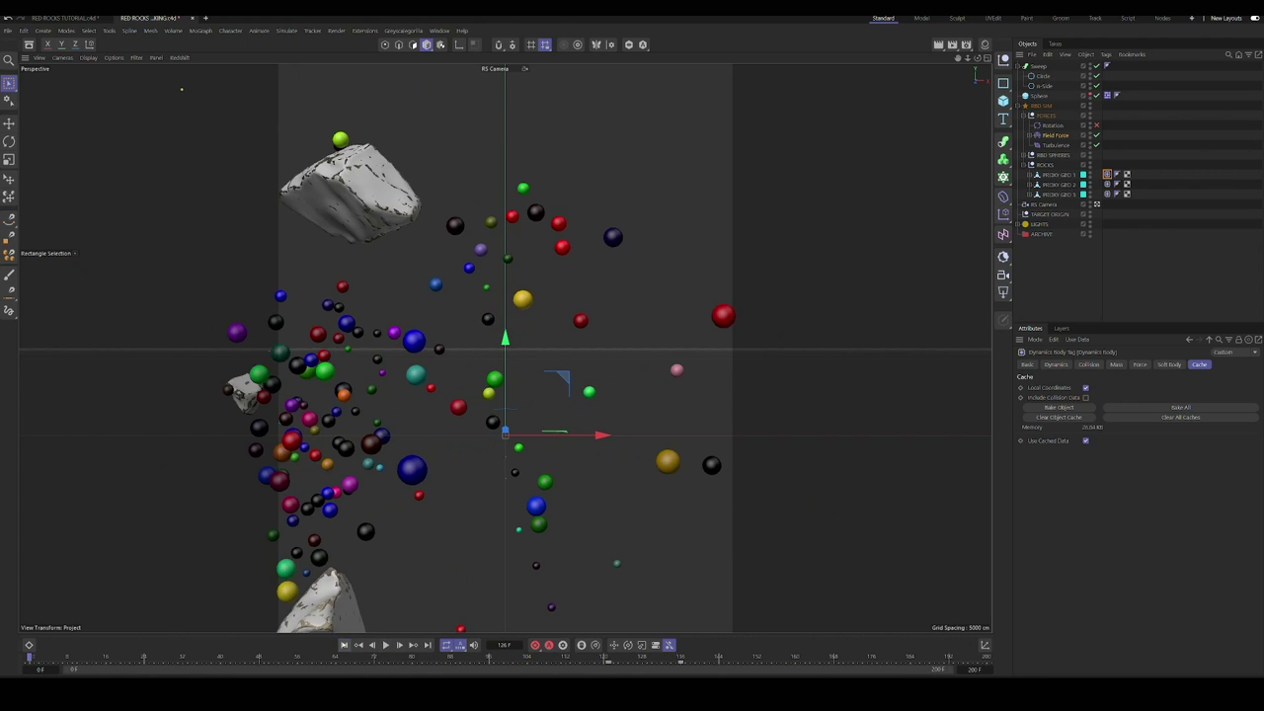
Step: Clear all dynamics caches and keyframe the project's Bullet Time Scale from 100% at frame 119 to 15% at frame 124
{"action": "left_click", "coordinate": [1172, 417]}
{"action": "key", "text": "ctrl+d"}
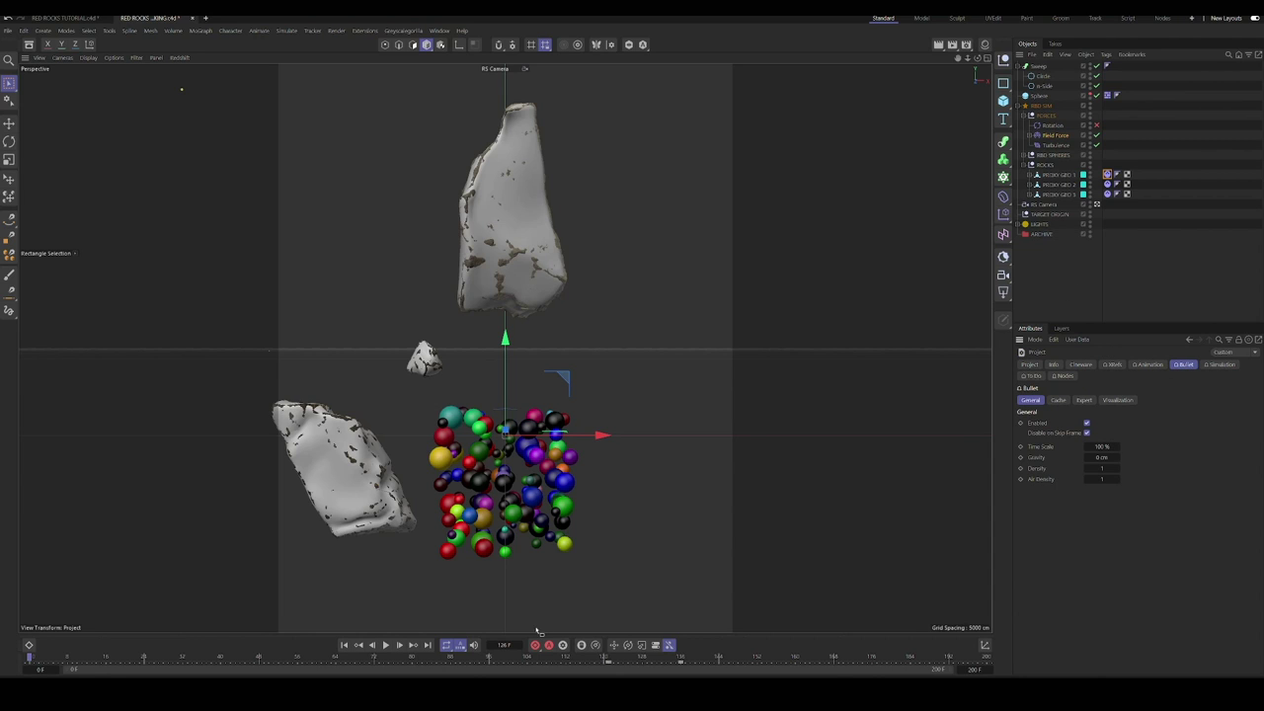
{"action": "left_click", "coordinate": [1042, 96]}
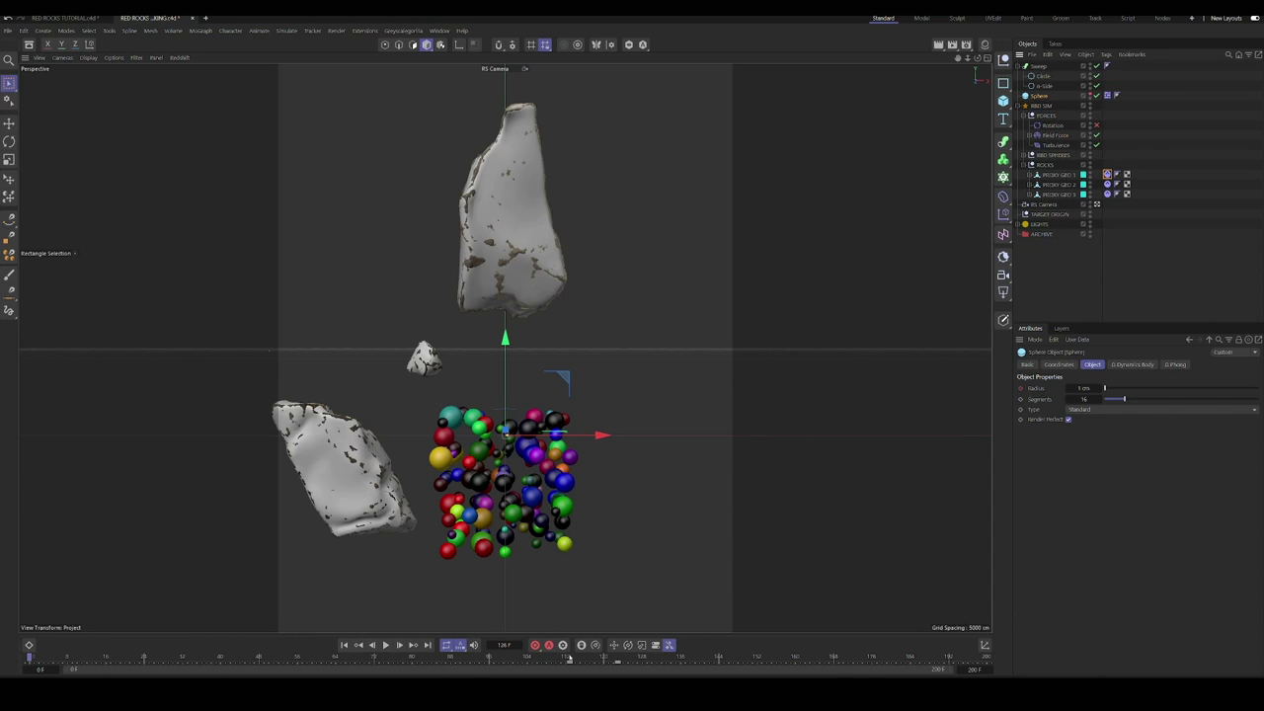
{"action": "left_click_drag", "start_coordinate": [568, 659], "coordinate": [600, 659]}
{"action": "key", "text": "ctrl+d"}
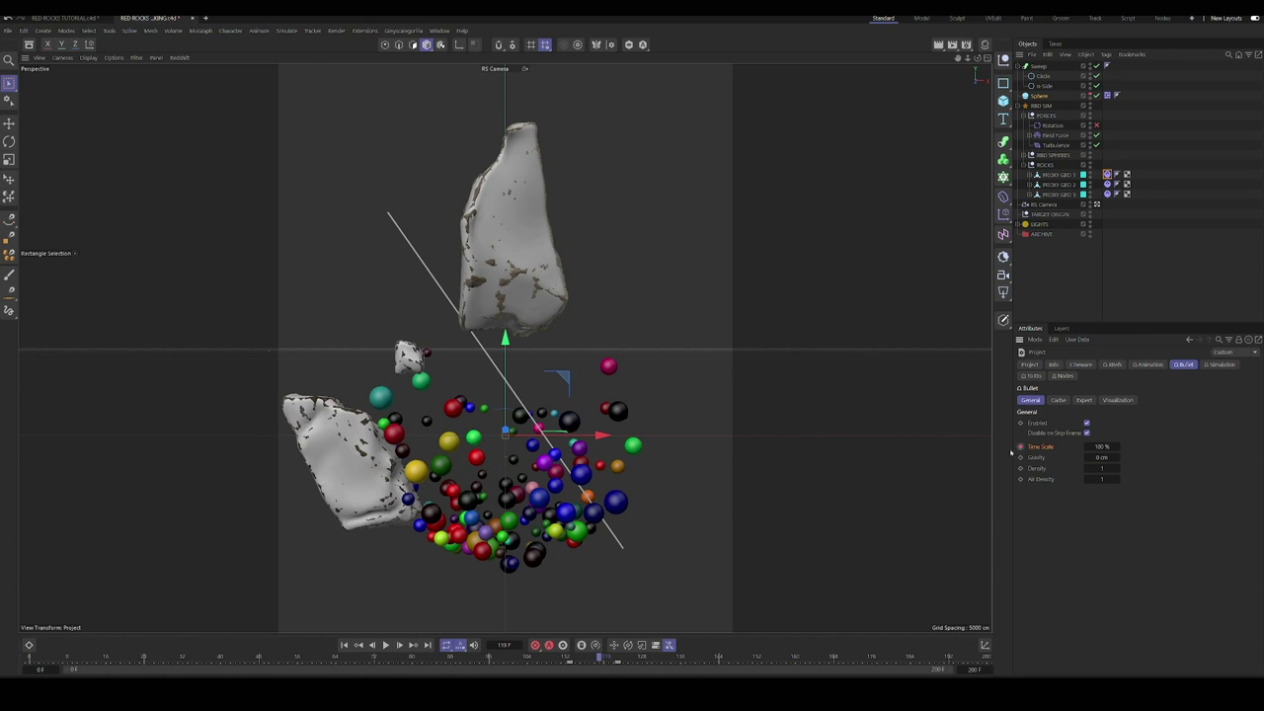
{"action": "left_click_drag", "start_coordinate": [611, 659], "coordinate": [619, 659]}
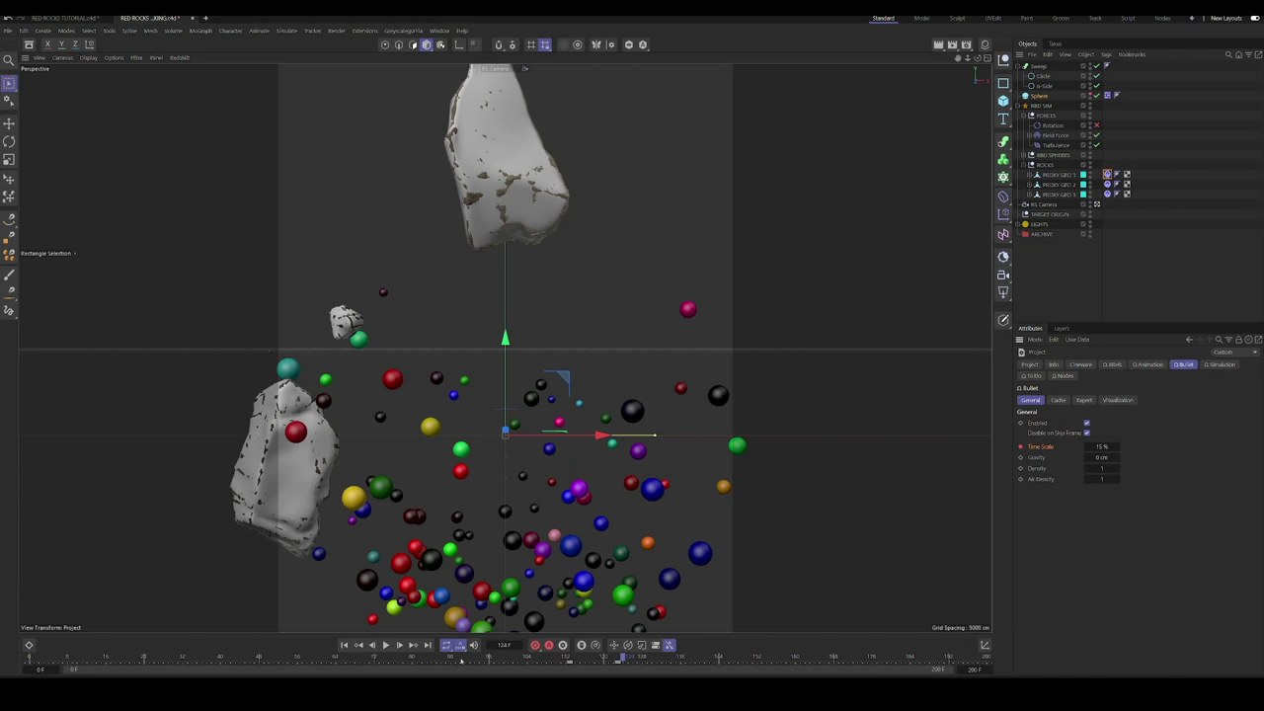
{"action": "type", "text": "100"}
{"action": "left_click", "coordinate": [345, 645]}
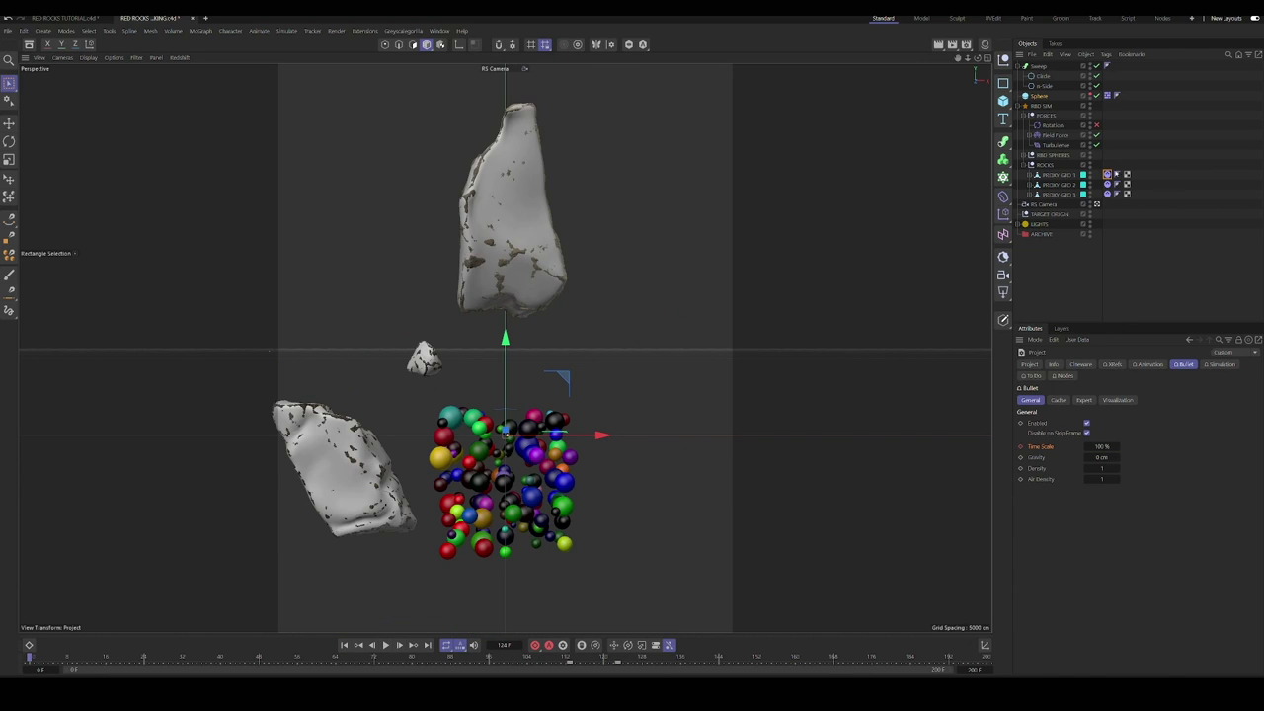
Step: Bake all dynamics again from the first rock's Dynamics Body tag and play the cached simulation
{"action": "left_click", "coordinate": [1107, 174]}
{"action": "left_click", "coordinate": [1181, 407]}
{"action": "left_click", "coordinate": [386, 645]}
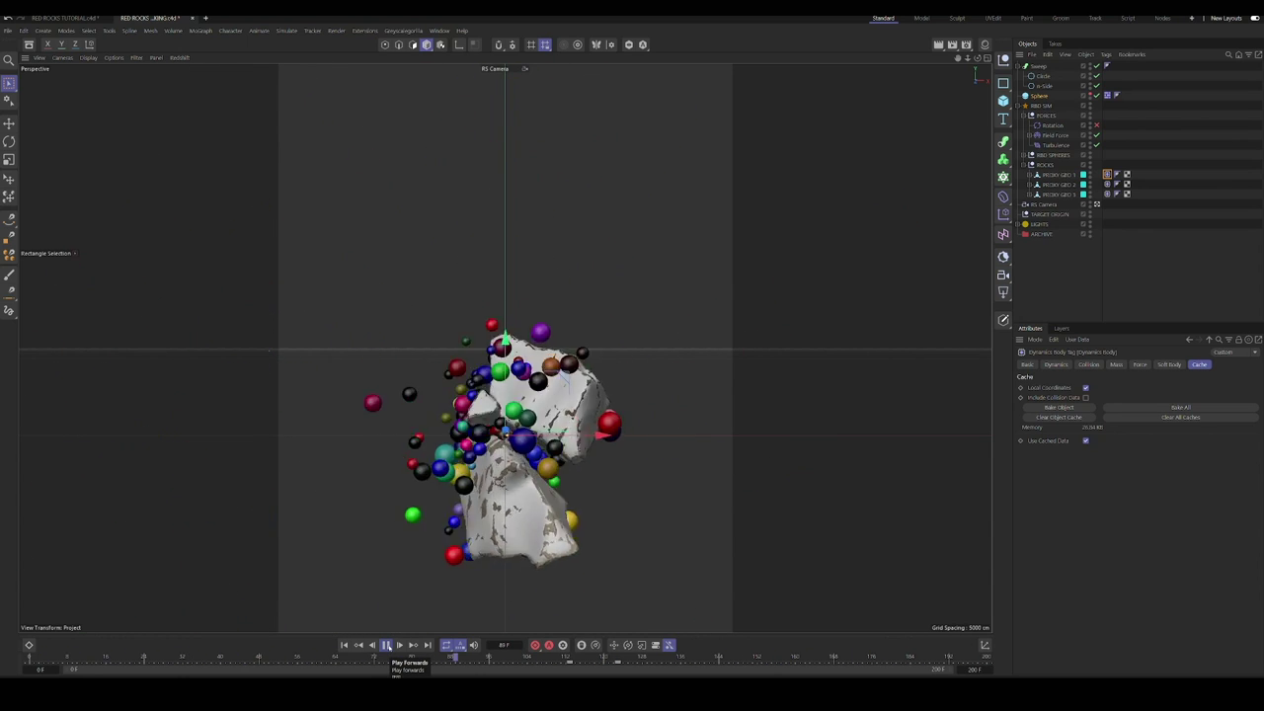
{"action": "left_click", "coordinate": [388, 646]}
{"action": "left_click", "coordinate": [345, 645]}
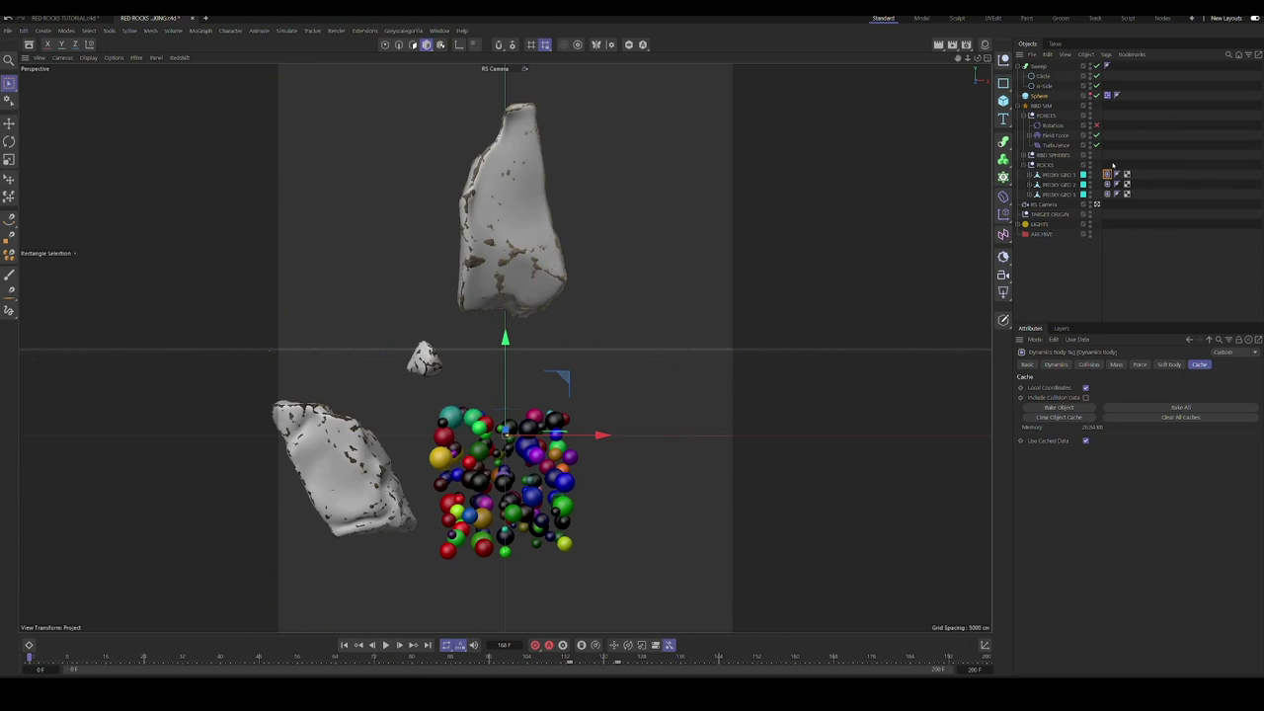
Step: Collapse the ROCKS and RBD SIM groups and rename the Sweep as LASER
{"action": "left_click", "coordinate": [1029, 165]}
{"action": "left_click", "coordinate": [1017, 105]}
{"action": "double_click", "coordinate": [1038, 66]}
{"action": "type", "text": "LASER"}
{"action": "key", "text": "Return"}
{"action": "left_click", "coordinate": [1018, 66]}
{"action": "left_click", "coordinate": [1040, 133]}
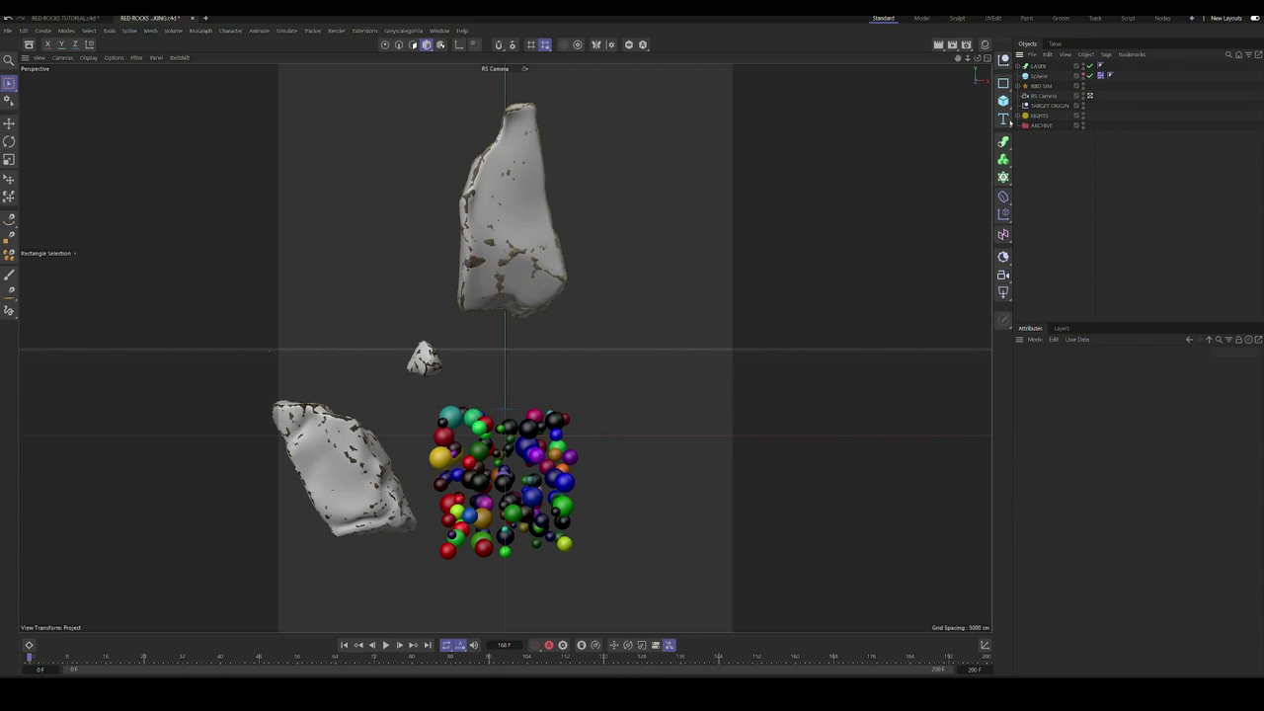
Step: Add a sphere with a radius of 25 cm and type Hexahedron, placed beside the coloured sphere cluster along X
{"action": "left_click_drag", "start_coordinate": [1004, 100], "coordinate": [1110, 153]}
{"action": "left_click_drag", "start_coordinate": [1082, 388], "coordinate": [1047, 389]}
{"action": "left_click_drag", "start_coordinate": [1107, 425], "coordinate": [1054, 409]}
{"action": "left_click", "coordinate": [1099, 409]}
{"action": "left_click", "coordinate": [1107, 454]}
{"action": "left_click_drag", "start_coordinate": [603, 435], "coordinate": [781, 434]}
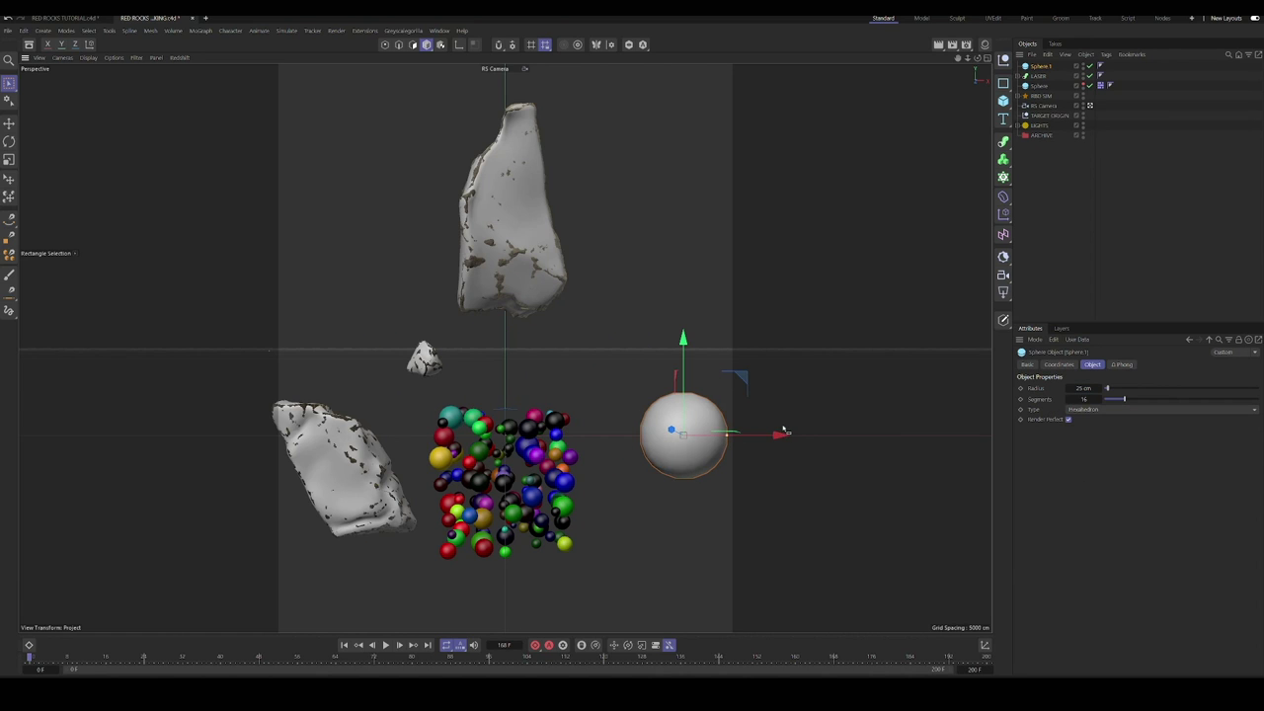
Step: Refine the new sphere with more segments and a smaller radius, and raise it to the middle of the frame
{"action": "left_click_drag", "start_coordinate": [1100, 399], "coordinate": [1138, 399]}
{"action": "key", "text": "n"}
{"action": "key", "text": "a"}
{"action": "left_click_drag", "start_coordinate": [688, 365], "coordinate": [688, 282]}
{"action": "left_click_drag", "start_coordinate": [1099, 388], "coordinate": [1067, 388]}
Step: Place the new sphere in a Cloner set to Radial mode
{"action": "left_click", "coordinate": [1004, 177], "text": "alt"}
{"action": "left_click", "coordinate": [1166, 387]}
{"action": "left_click", "coordinate": [1096, 418]}
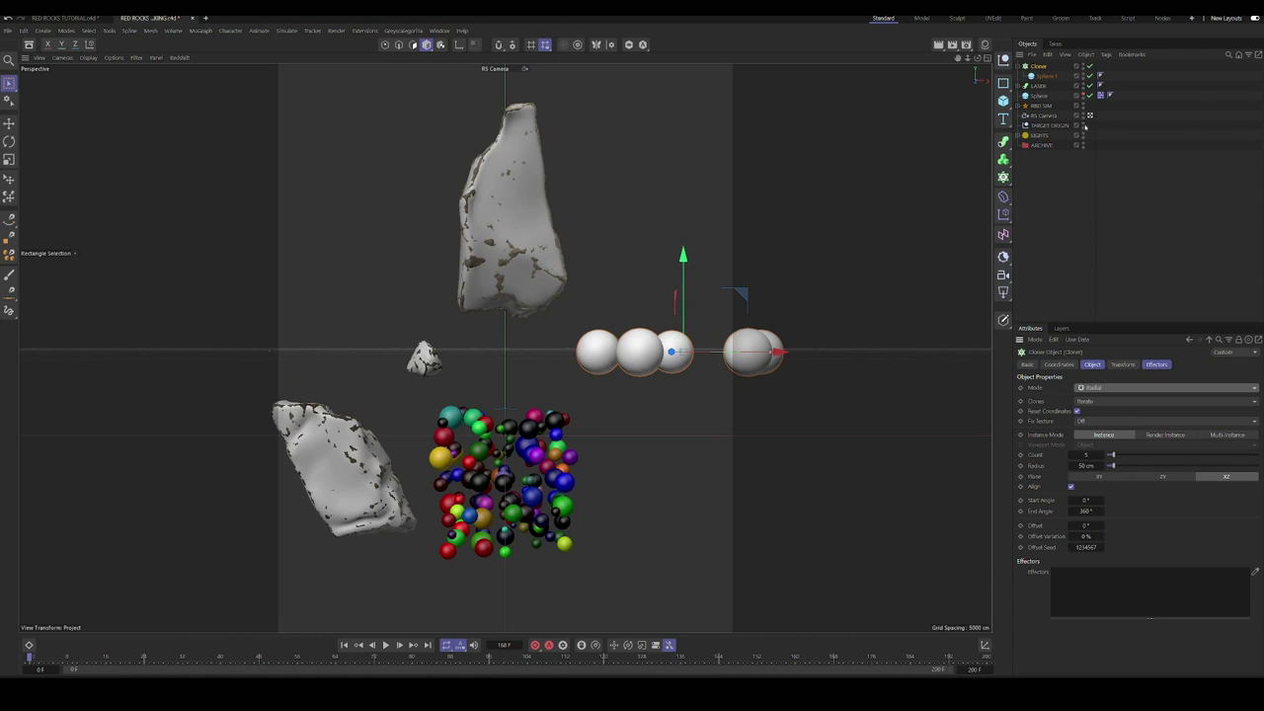
Step: Lock the RS Camera with a Protection tag and leave the camera view
{"action": "right_click", "coordinate": [1045, 116]}
{"action": "mouse_move", "coordinate": [1126, 237]}
{"action": "left_click", "coordinate": [1019, 385]}
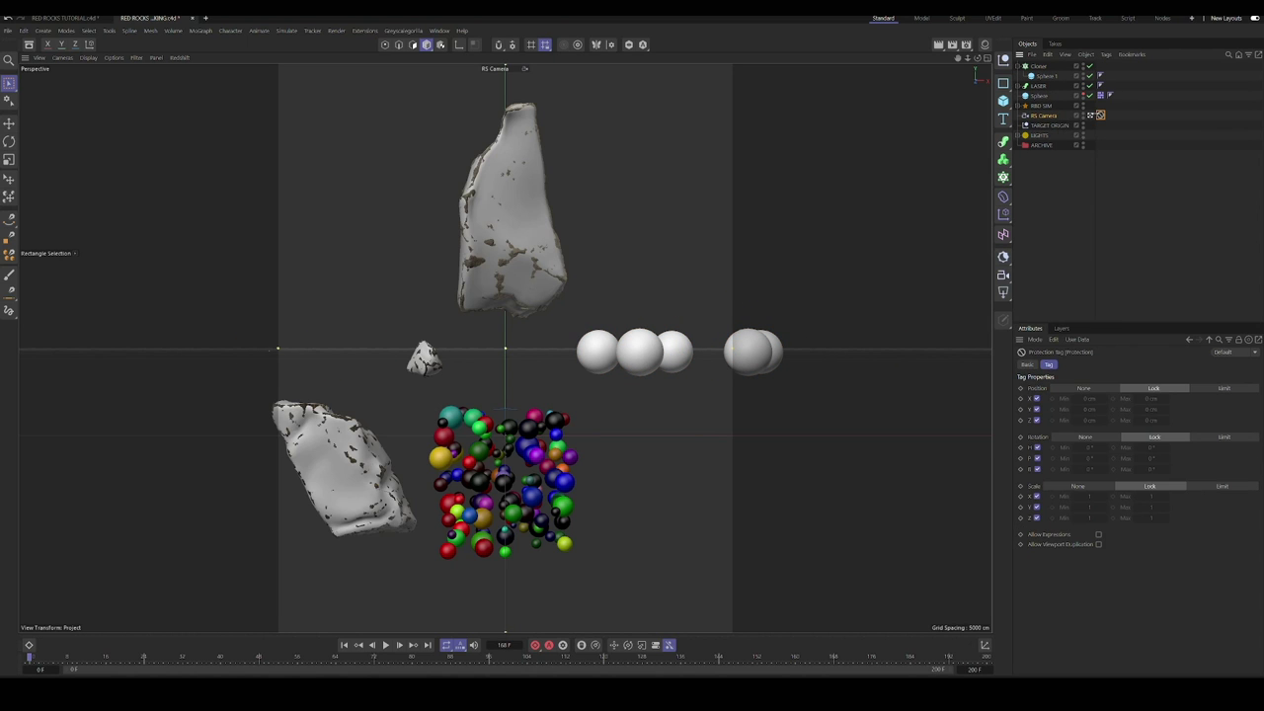
{"action": "left_click", "coordinate": [1090, 115]}
Step: Tilt the Cloner's ring of spheres around the rocks and enlarge its radius to about 96 cm
{"action": "left_click_drag", "start_coordinate": [734, 285], "coordinate": [695, 327], "text": "alt"}
{"action": "left_click", "coordinate": [615, 341]}
{"action": "left_click_drag", "start_coordinate": [615, 342], "coordinate": [514, 264], "text": "alt"}
{"action": "right_click_drag", "start_coordinate": [494, 262], "coordinate": [568, 261], "text": "alt"}
{"action": "left_click_drag", "start_coordinate": [568, 267], "coordinate": [616, 296], "text": "alt"}
{"action": "key", "text": "space"}
{"action": "key", "text": "space"}
{"action": "key", "text": "r"}
{"action": "left_click_drag", "start_coordinate": [533, 256], "coordinate": [545, 275]}
{"action": "left_click", "coordinate": [1038, 66]}
{"action": "left_click_drag", "start_coordinate": [1086, 465], "coordinate": [1096, 465]}
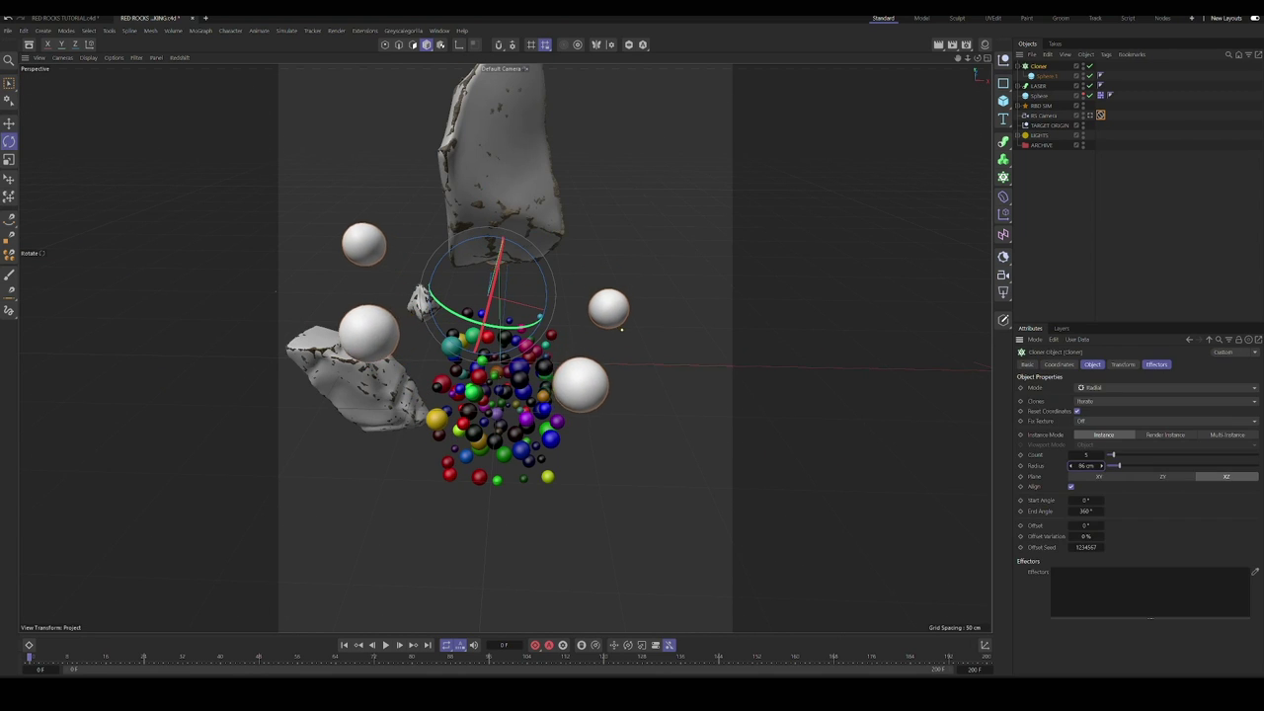
Step: Raise the radial Cloner's count to 7 and enlarge its cloned spheres to a 17 cm radius
{"action": "left_click", "coordinate": [1104, 454]}
{"action": "left_click", "coordinate": [1103, 454]}
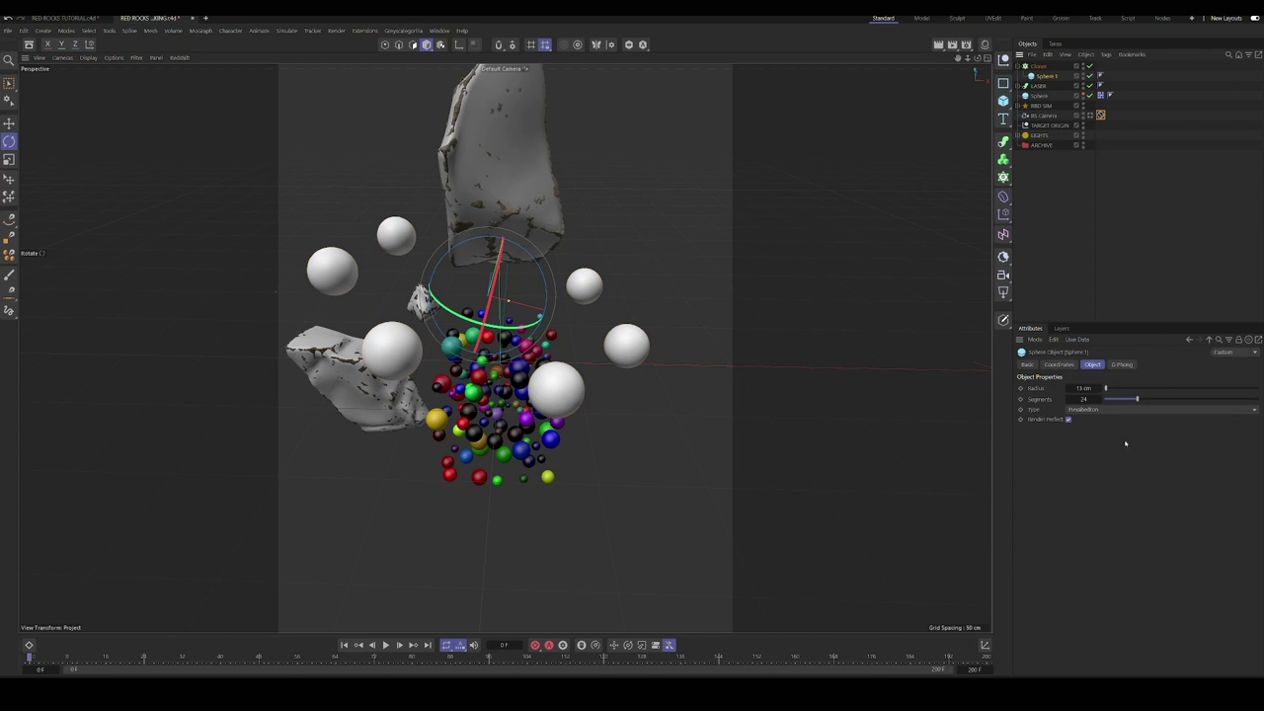
{"action": "left_click", "coordinate": [1103, 454]}
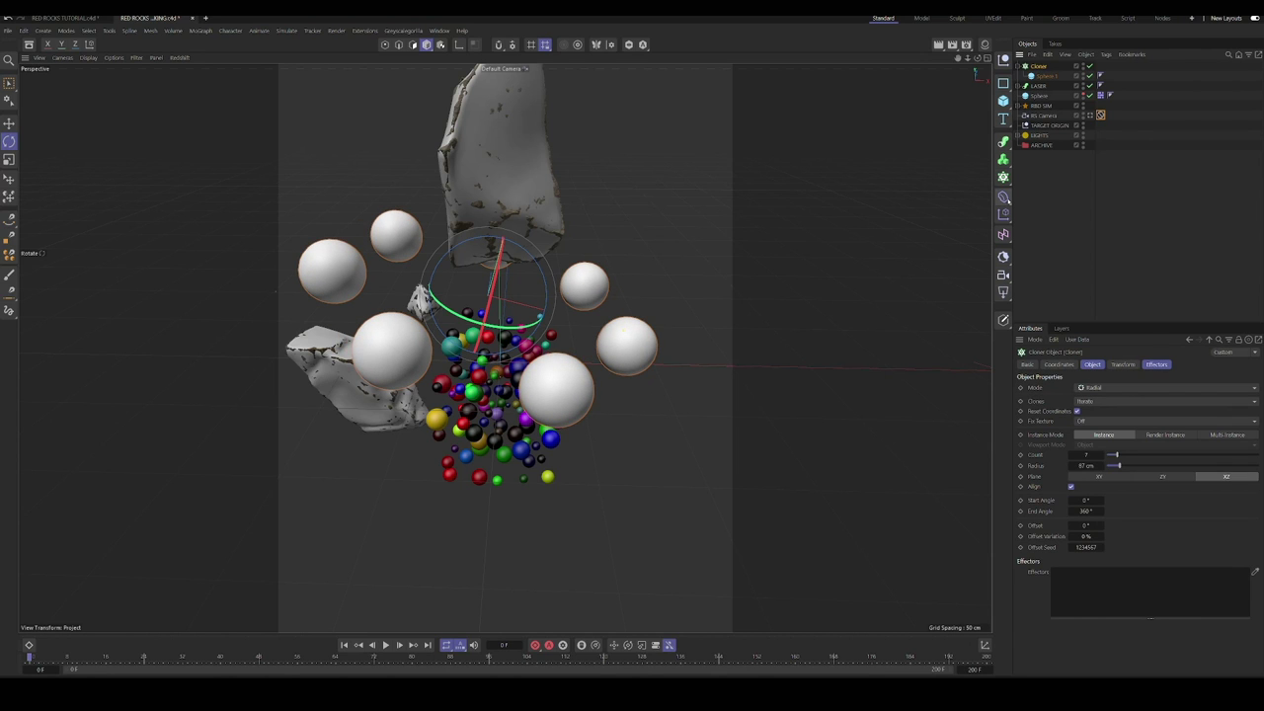
Step: Add a Random effector to the sphere Cloner and reduce its position offsets, with 44 cm in Y and 37 cm in Z
{"action": "left_click", "coordinate": [1003, 234]}
{"action": "left_click", "coordinate": [1107, 282]}
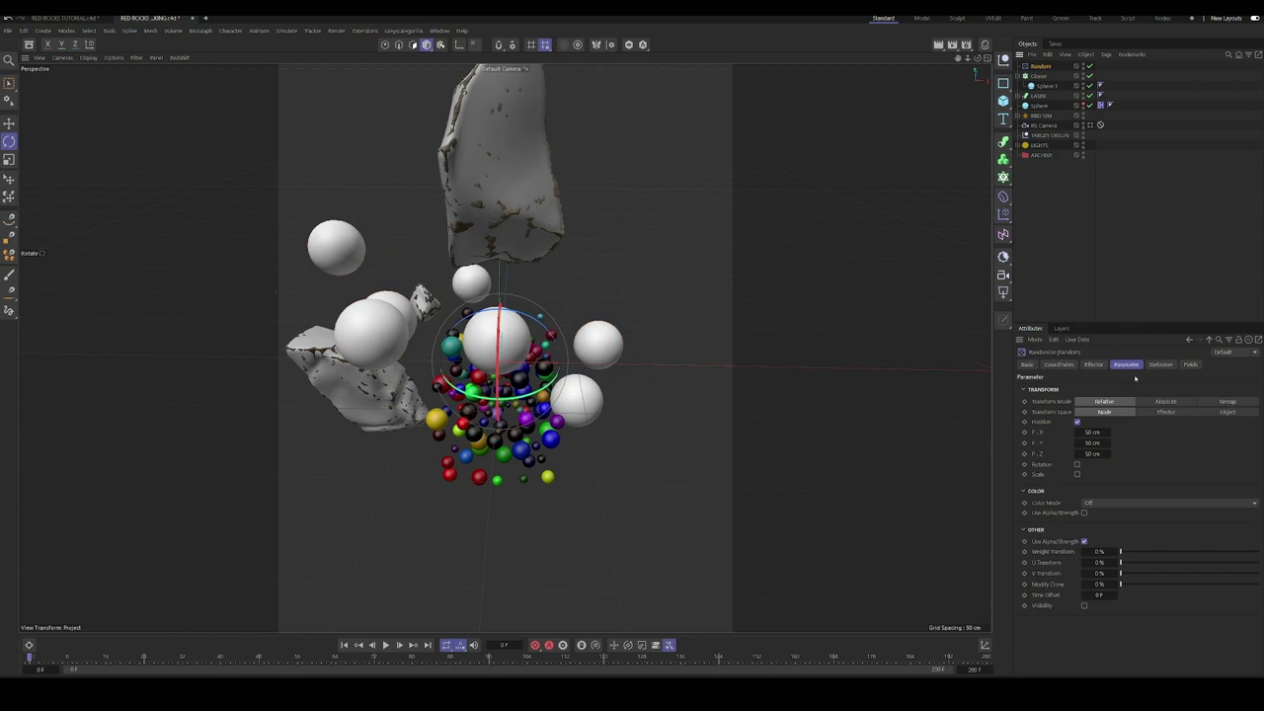
{"action": "left_click_drag", "start_coordinate": [744, 373], "coordinate": [721, 390], "text": "alt"}
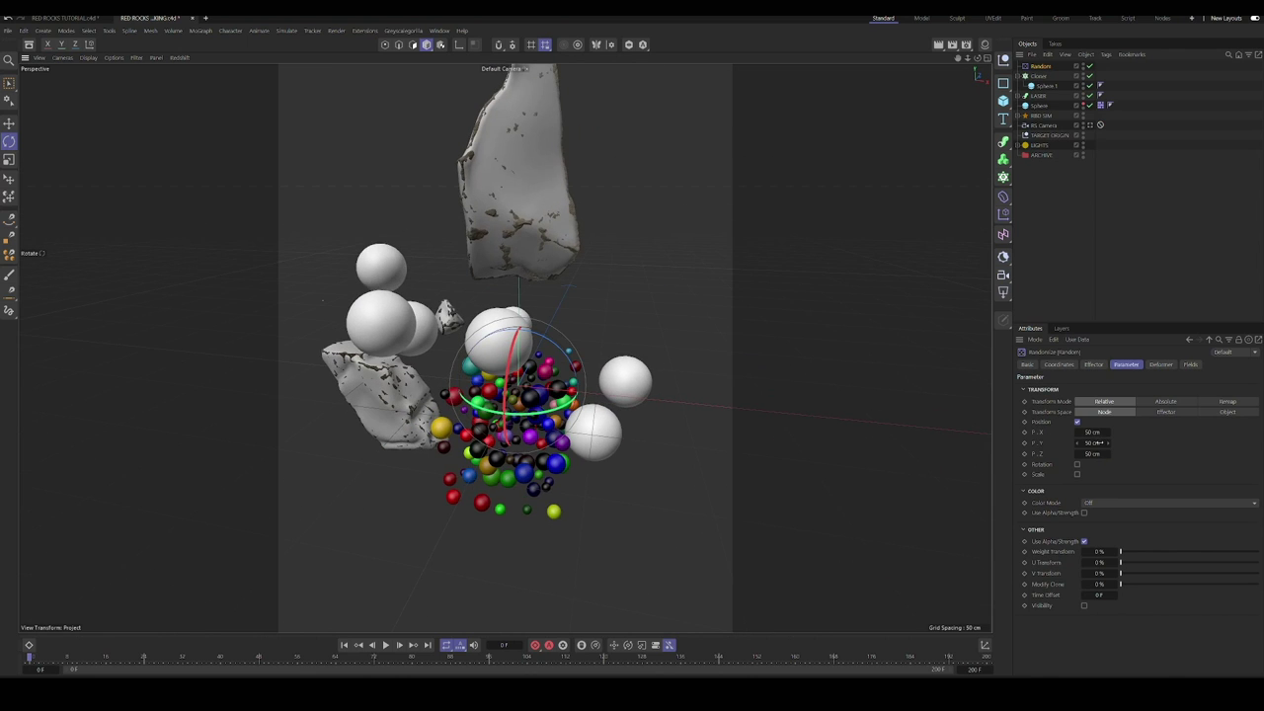
{"action": "mouse_move", "coordinate": [1098, 442]}
{"action": "left_mouse_down"}
{"action": "mouse_move", "coordinate": [1064, 432]}
{"action": "mouse_move", "coordinate": [1093, 453]}
{"action": "left_mouse_up"}
Step: Enable uniform scale variation on the Random effector and adjust its amount so the ring's spheres differ in size
{"action": "left_click", "coordinate": [1077, 474]}
{"action": "left_click", "coordinate": [1077, 484]}
{"action": "left_click_drag", "start_coordinate": [1099, 504], "coordinate": [1061, 504]}
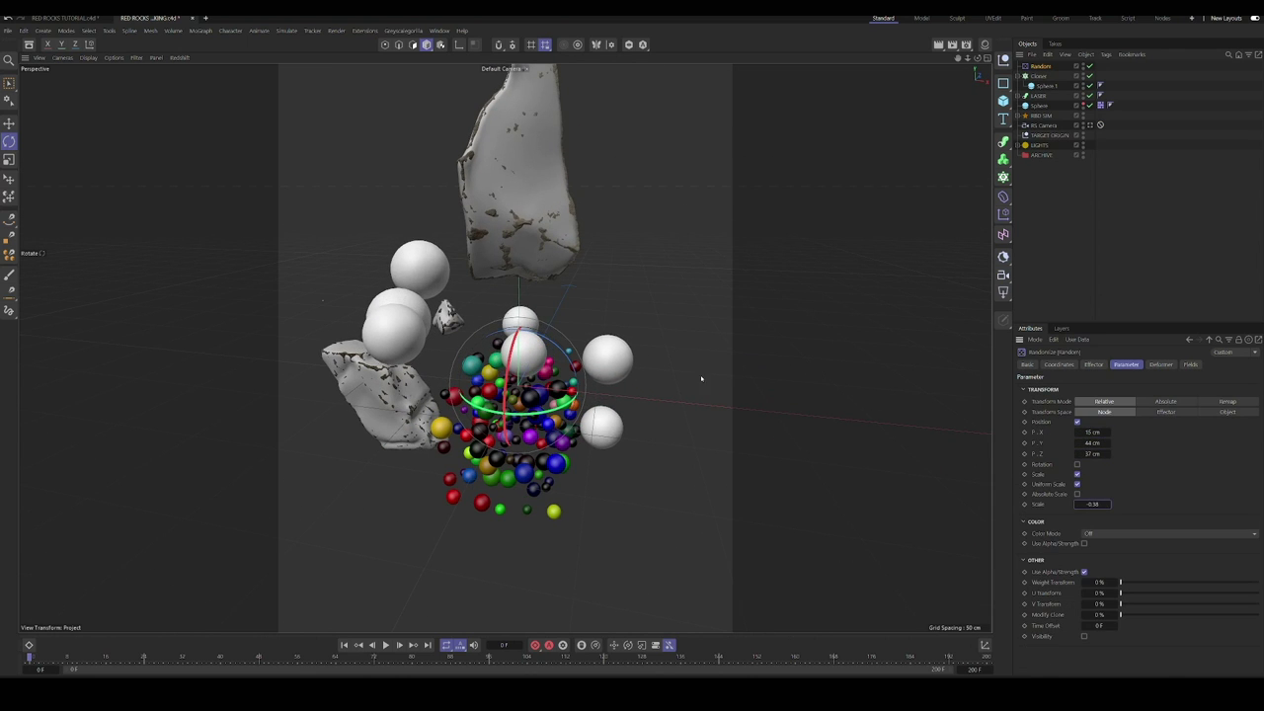
{"action": "left_click_drag", "start_coordinate": [893, 462], "coordinate": [859, 449]}
{"action": "left_click_drag", "start_coordinate": [1107, 503], "coordinate": [1116, 503]}
{"action": "left_click_drag", "start_coordinate": [748, 404], "coordinate": [720, 370], "text": "alt"}
Step: Set the Cloner's ring radius to 101 cm and return to the RS Camera view
{"action": "left_click", "coordinate": [1044, 76]}
{"action": "left_click_drag", "start_coordinate": [1097, 463], "coordinate": [1097, 450]}
{"action": "mouse_move", "coordinate": [682, 350]}
{"action": "left_mouse_down", "text": "alt"}
{"action": "mouse_move", "coordinate": [573, 365]}
{"action": "mouse_move", "coordinate": [708, 342]}
{"action": "mouse_move", "coordinate": [657, 347]}
{"action": "left_mouse_up", "text": "alt"}
{"action": "left_click", "coordinate": [1090, 126]}
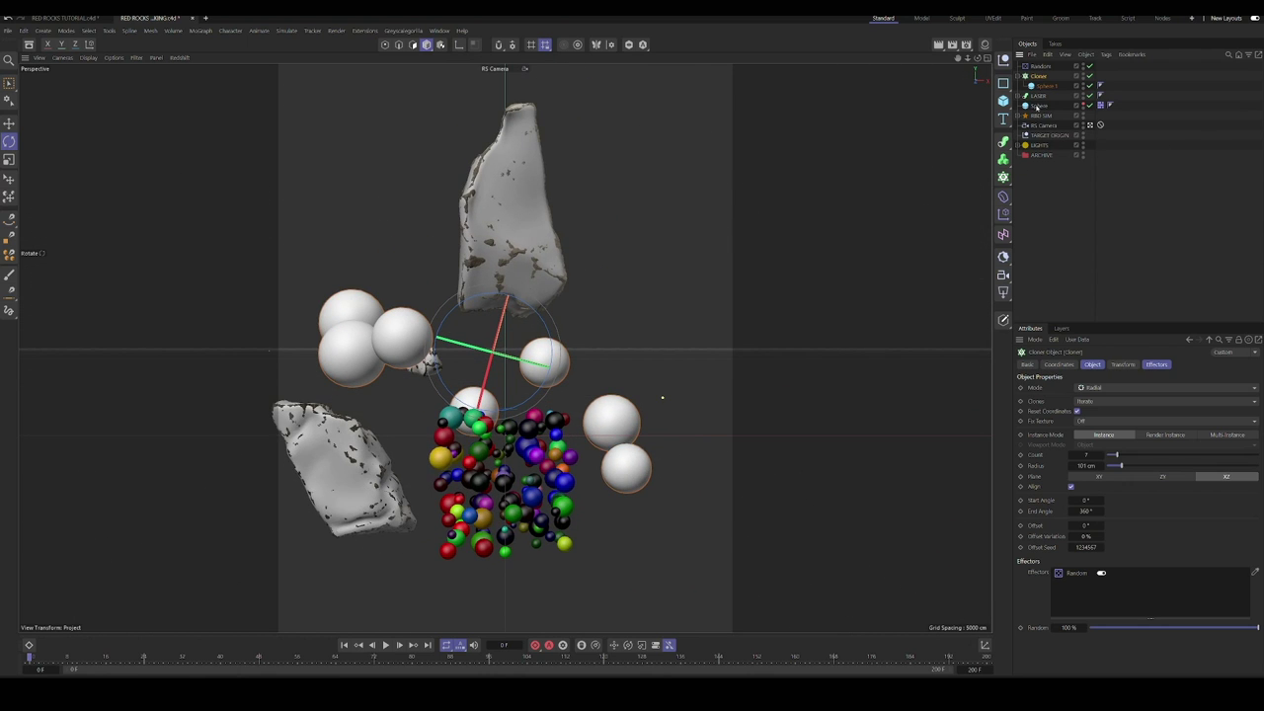
Step: Expand the RBD SIM hierarchy and apply a Balloon simulation tag to the sphere ring's Cloner
{"action": "left_click", "coordinate": [1019, 116]}
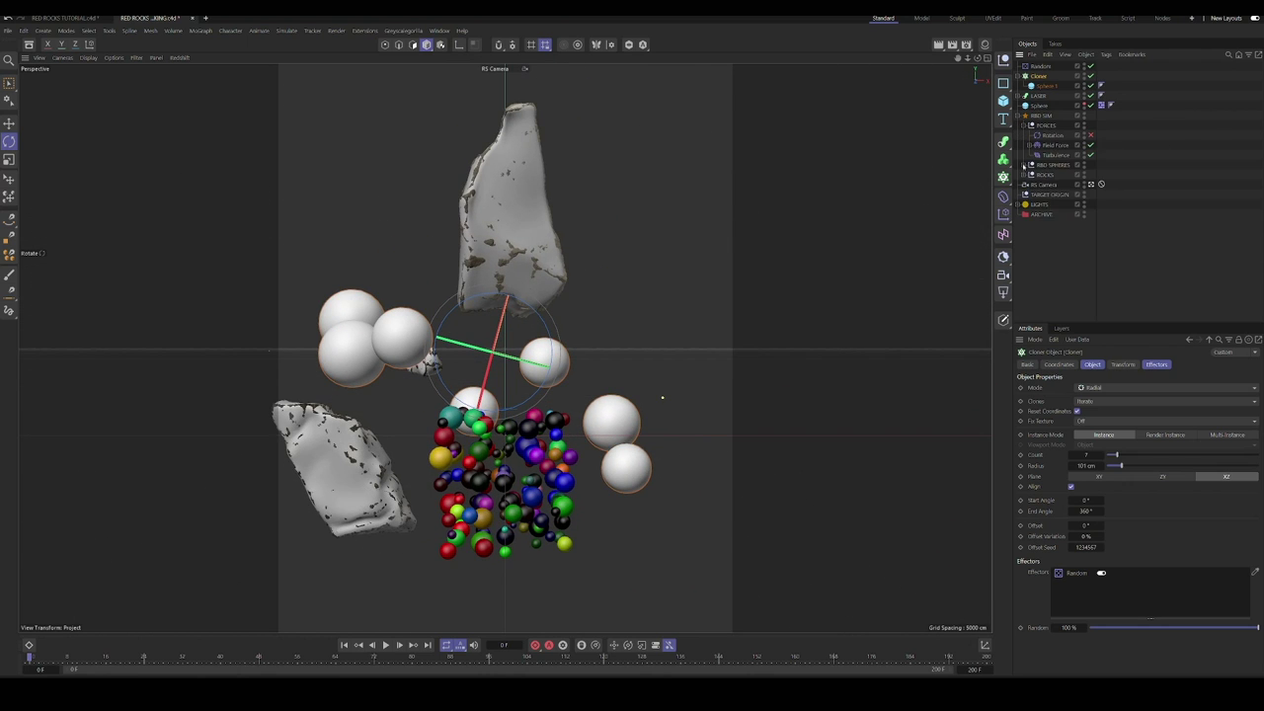
{"action": "left_click", "coordinate": [1023, 165]}
{"action": "left_click", "coordinate": [1024, 204]}
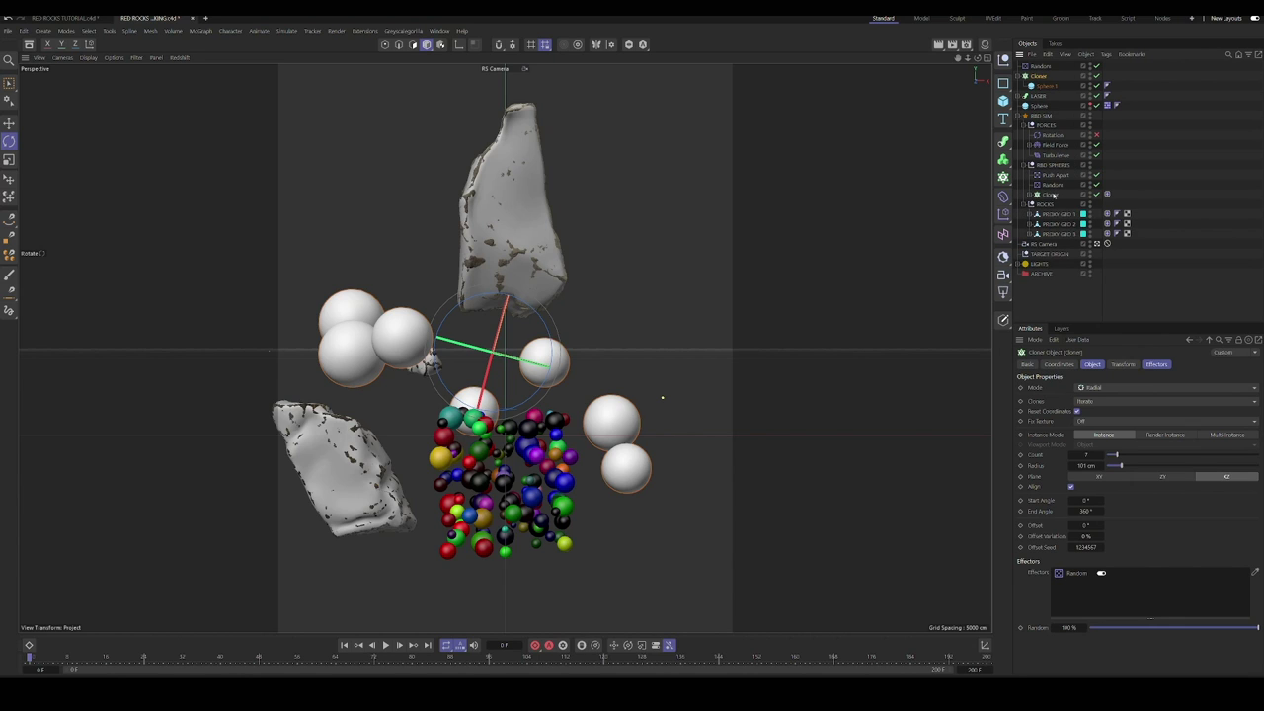
{"action": "right_click", "coordinate": [1051, 91]}
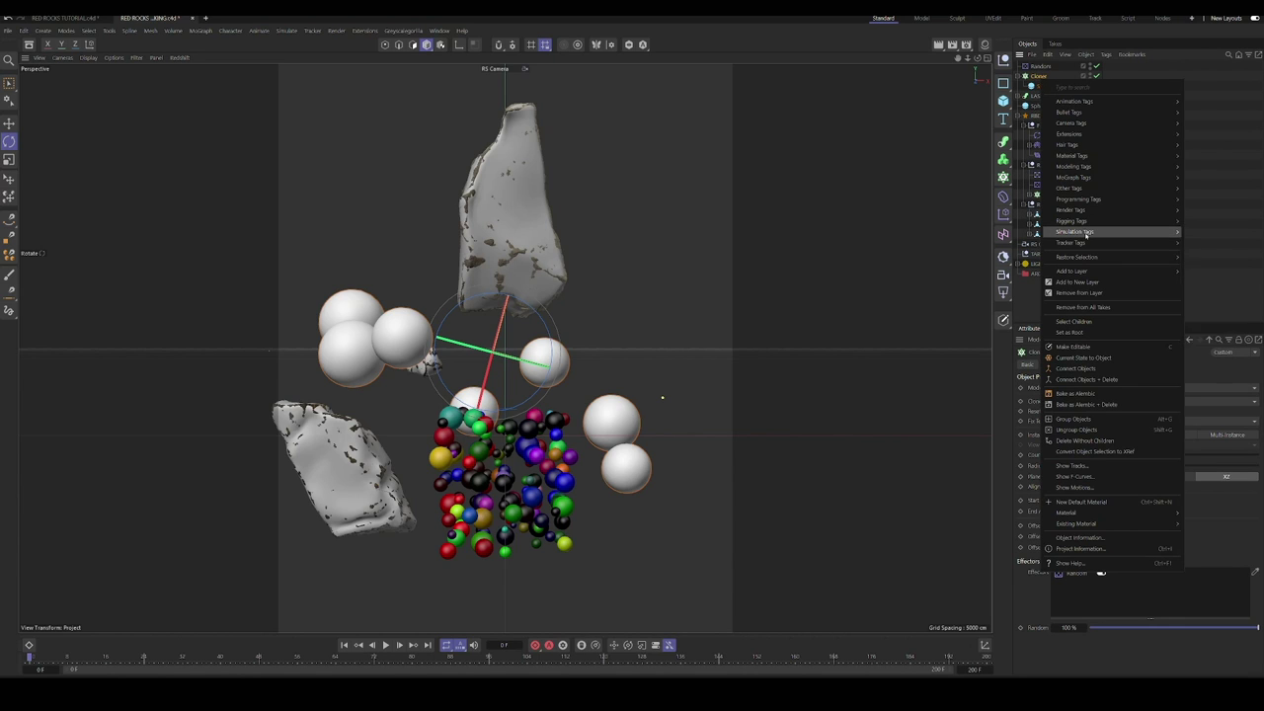
{"action": "mouse_move", "coordinate": [1146, 231]}
{"action": "left_click", "coordinate": [1206, 313]}
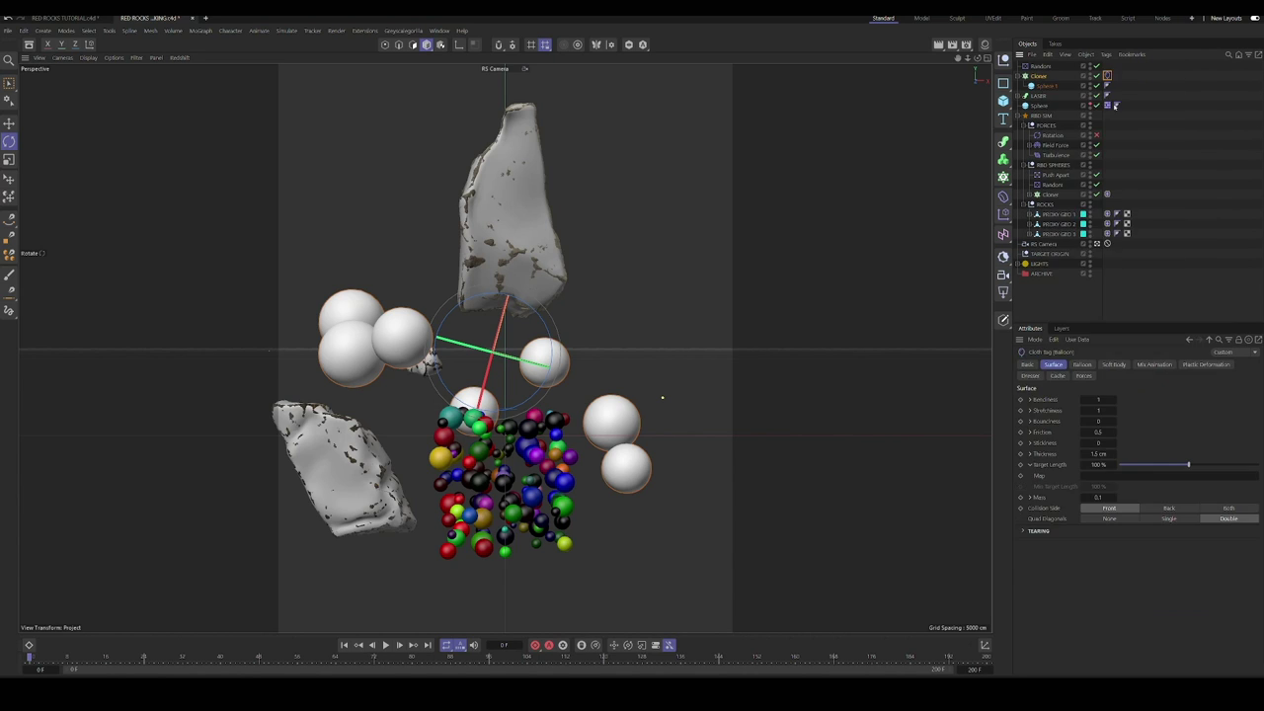
Step: Set the Balloon tag's Bendiness to 50 and Stretchiness to 2, and adjust its Overpressure
{"action": "double_click", "coordinate": [1099, 399]}
{"action": "type", "text": "50"}
{"action": "key", "text": "Tab"}
{"action": "type", "text": "2"}
{"action": "left_click", "coordinate": [1085, 364]}
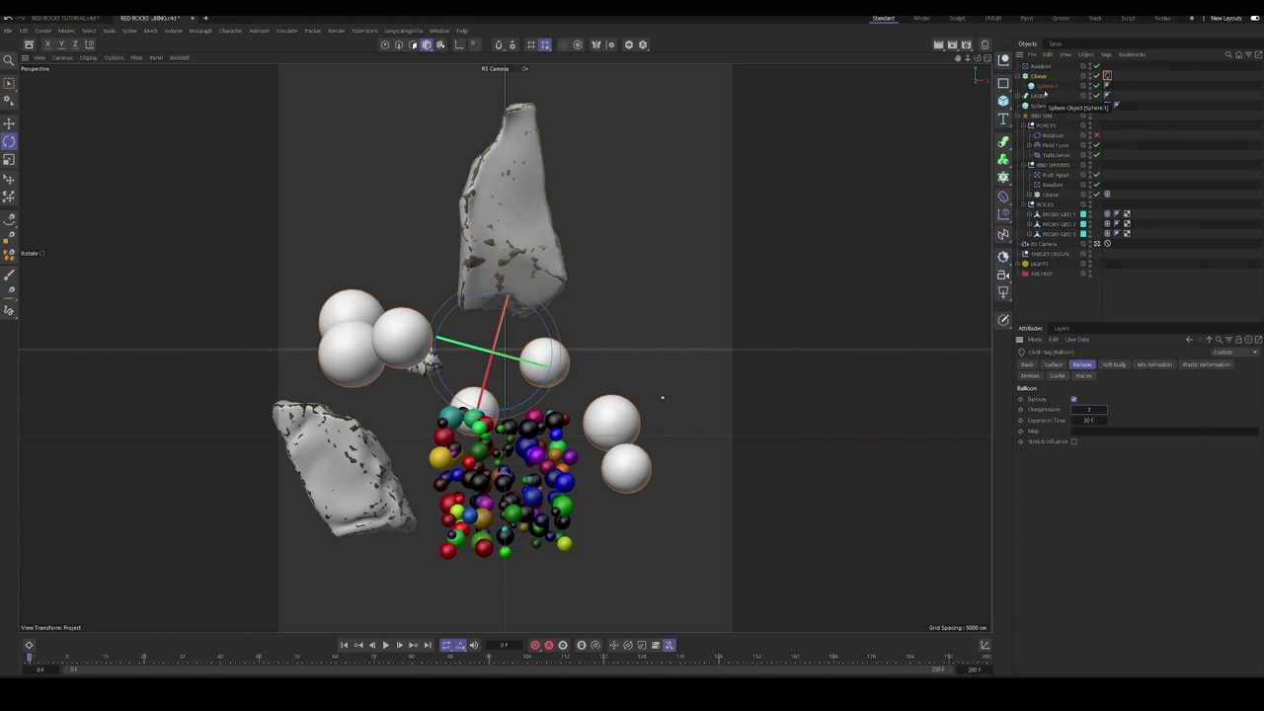
Step: Add Collider tags to the RBD SPHERES Cloner and the three PROXY GEO rocks
{"action": "left_click", "coordinate": [1050, 194]}
{"action": "right_click", "coordinate": [1050, 193]}
{"action": "mouse_move", "coordinate": [1106, 343]}
{"action": "left_click", "coordinate": [1213, 427]}
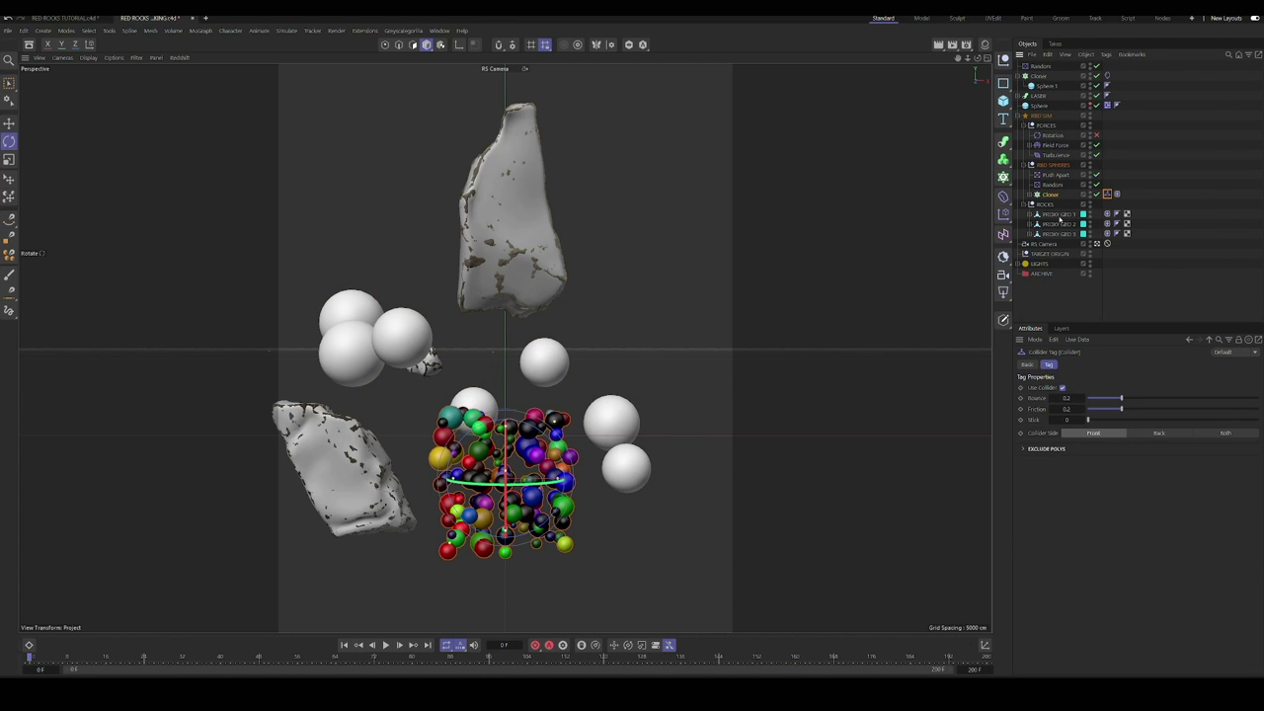
{"action": "left_click", "coordinate": [1060, 218]}
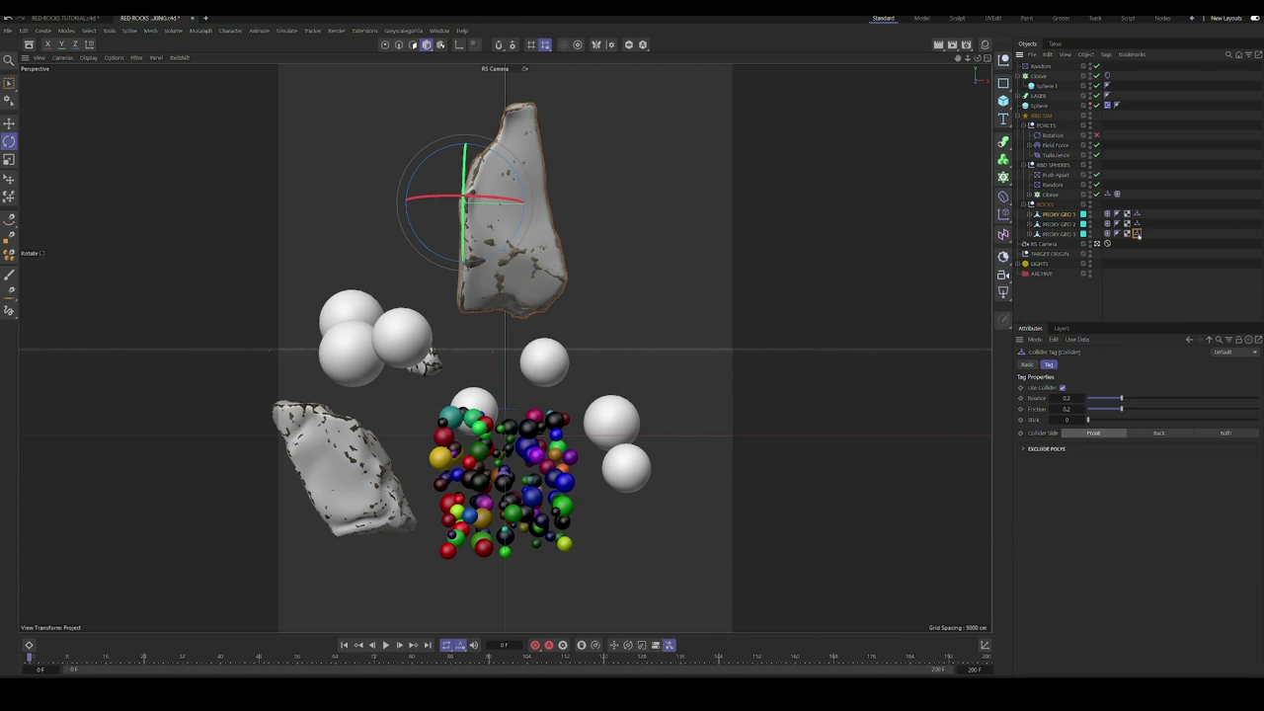
Step: Set the project's Simulation scene gravity to 0 cm and test the balloon spheres by playing the timeline
{"action": "left_click", "coordinate": [386, 646]}
{"action": "left_click", "coordinate": [386, 646]}
{"action": "key", "text": "shift+f"}
{"action": "key", "text": "ctrl+d"}
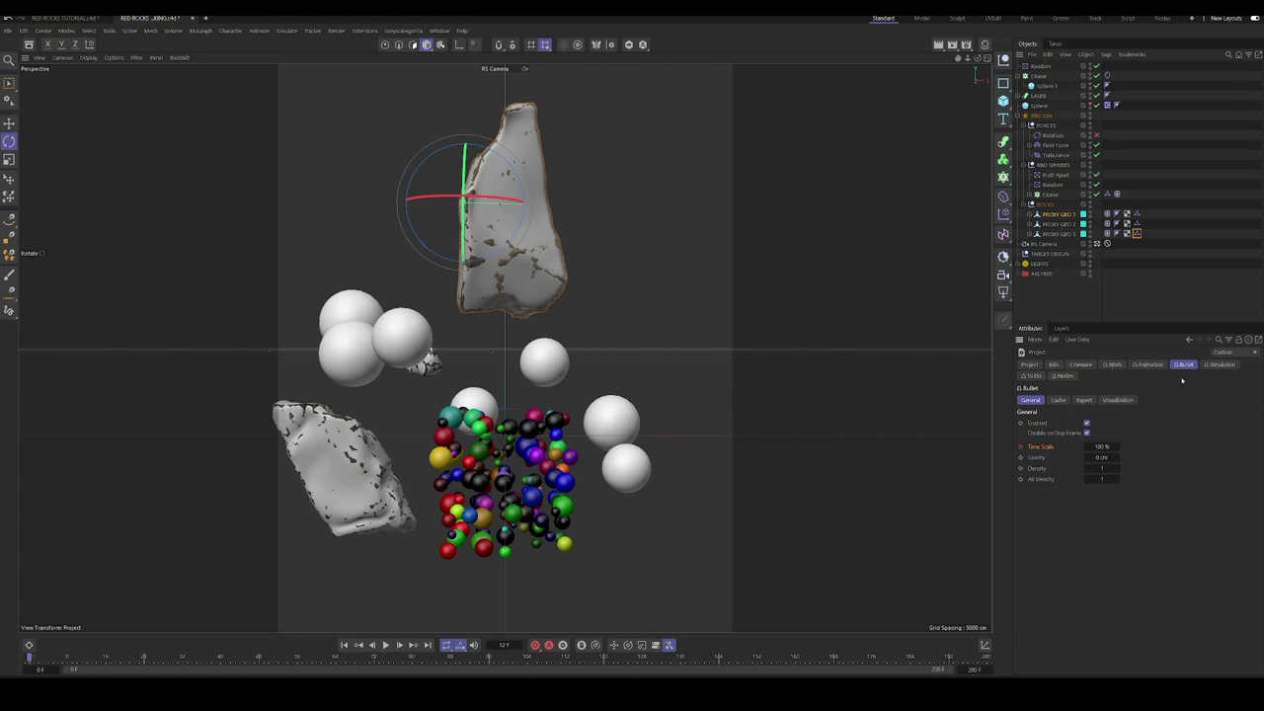
{"action": "left_click", "coordinate": [1217, 365]}
{"action": "left_click", "coordinate": [386, 644]}
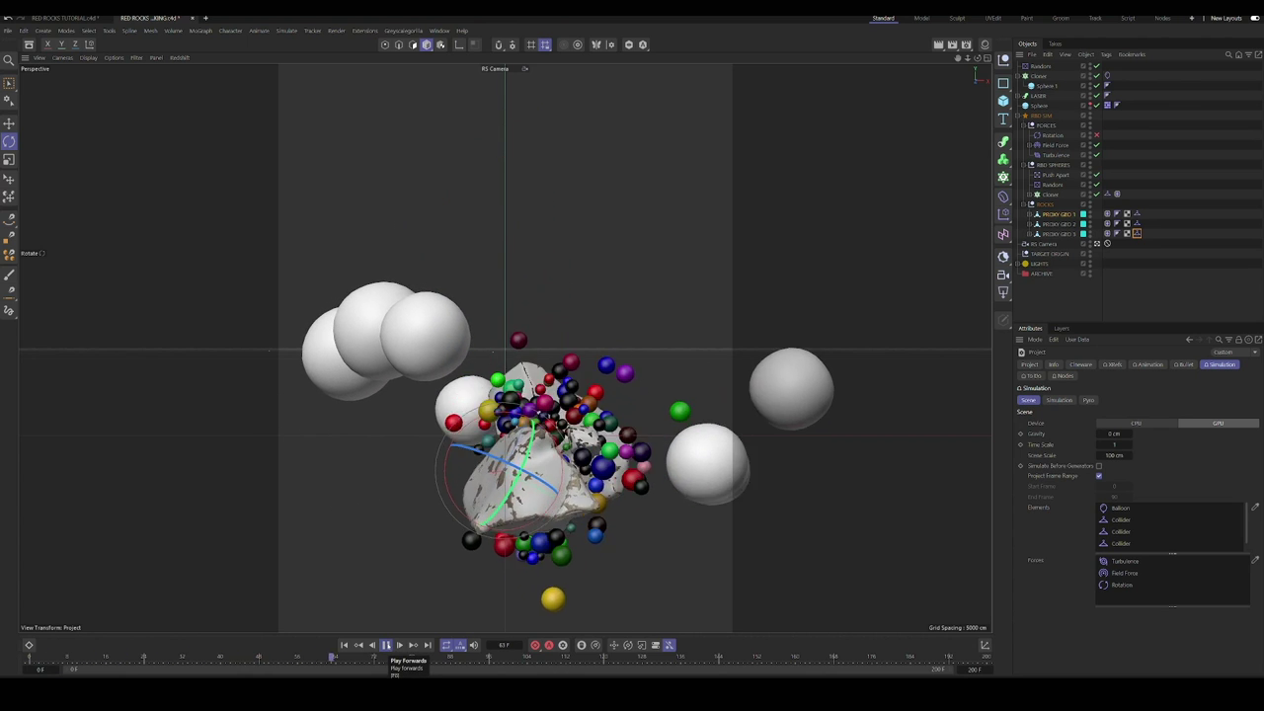
{"action": "left_click", "coordinate": [386, 644]}
{"action": "left_click", "coordinate": [345, 645]}
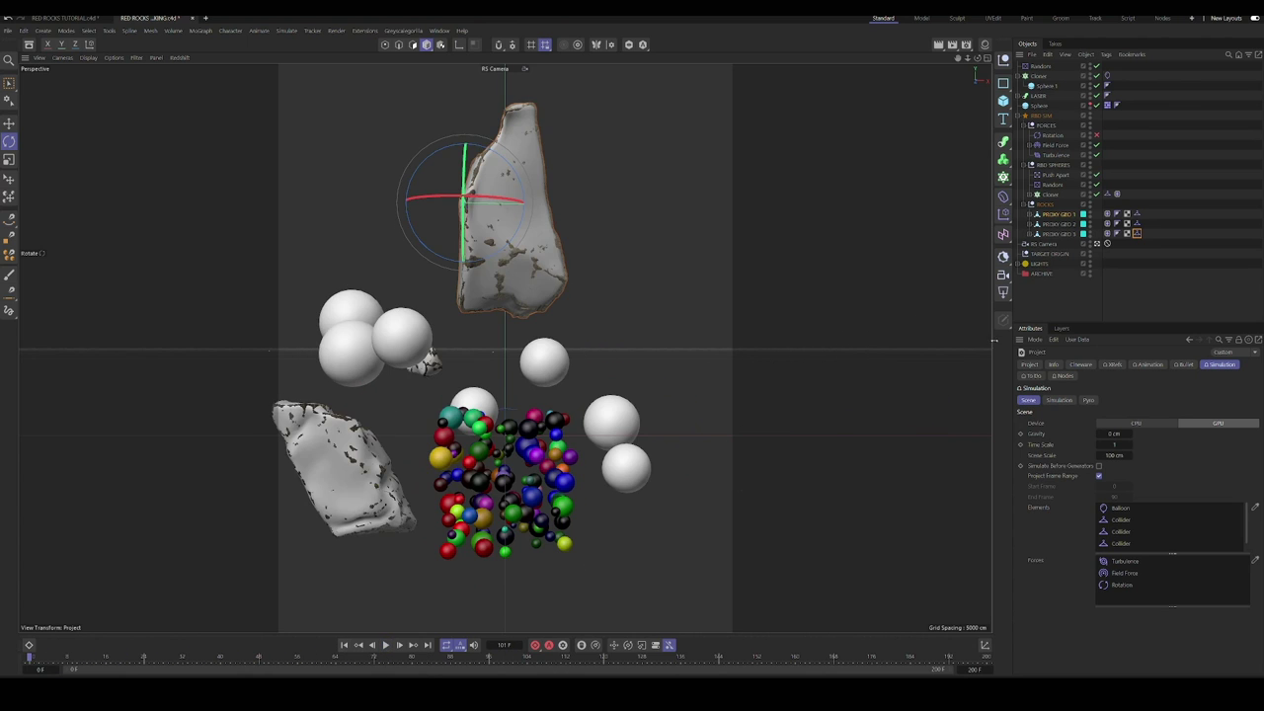
Step: Duplicate the Field Force out of the FORCES group next to the ring Cloner and clear the animation on its Strength
{"action": "left_click", "coordinate": [1056, 146]}
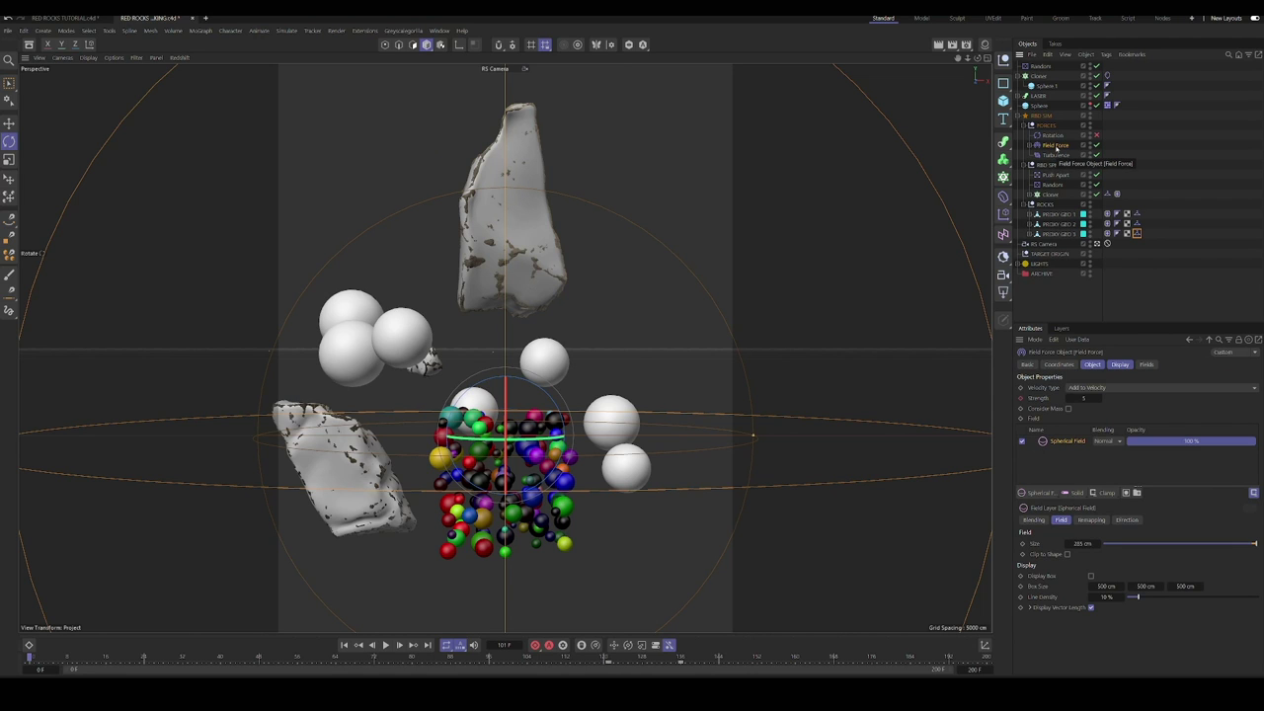
{"action": "left_click_drag", "start_coordinate": [1056, 146], "coordinate": [1018, 81], "text": "ctrl"}
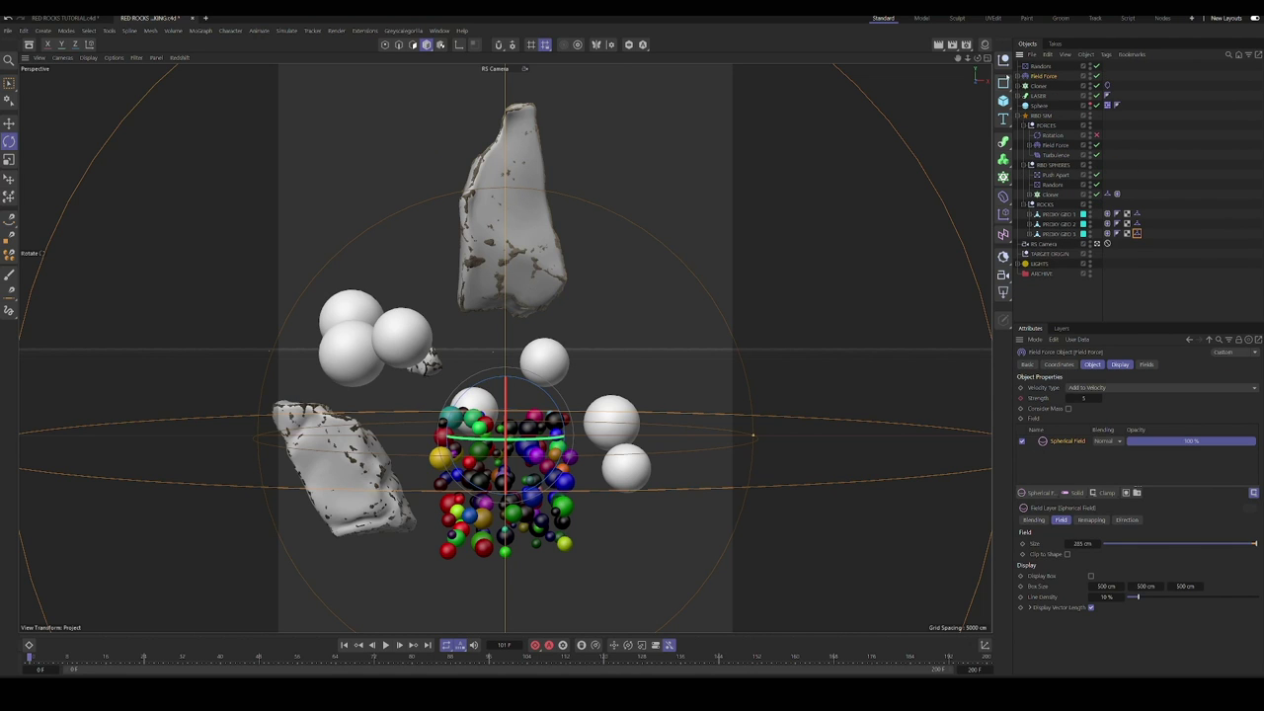
{"action": "right_click", "coordinate": [1040, 398]}
{"action": "mouse_move", "coordinate": [1077, 419]}
{"action": "left_click", "coordinate": [1158, 502]}
{"action": "left_click", "coordinate": [1090, 398]}
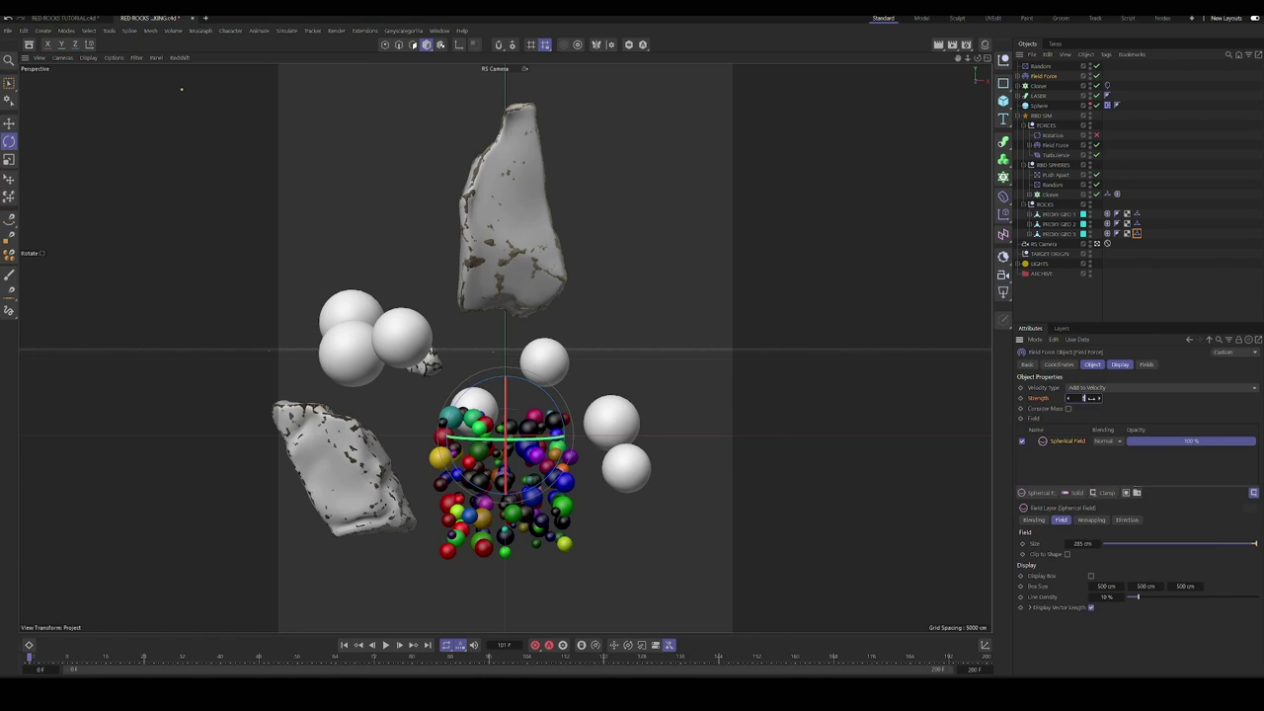
Step: Group the top-level Random effector, Field Force copy and Cloner in a null named SOFT BODY SIM
{"action": "left_click", "coordinate": [1040, 66]}
{"action": "left_click", "coordinate": [1041, 85], "text": "shift"}
{"action": "key", "text": "alt+g"}
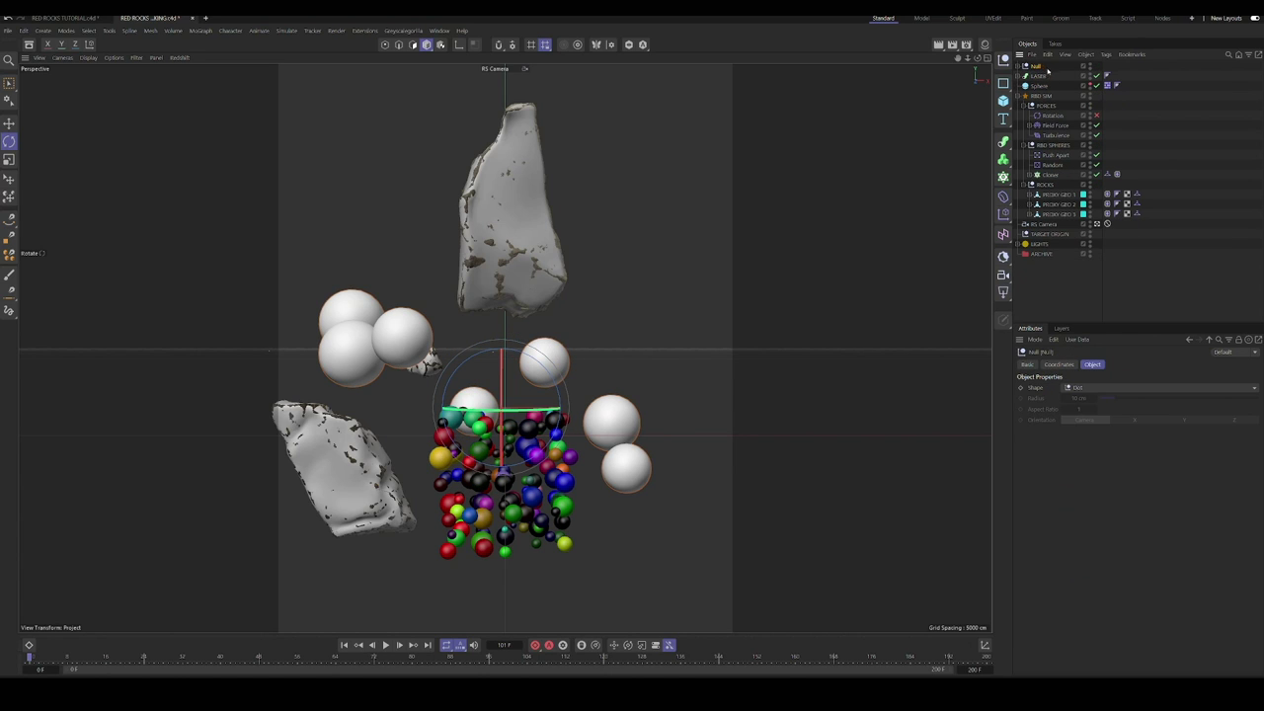
{"action": "type", "text": "SOFT BODY SIM"}
{"action": "key", "text": "Return"}
{"action": "left_click", "coordinate": [1018, 66]}
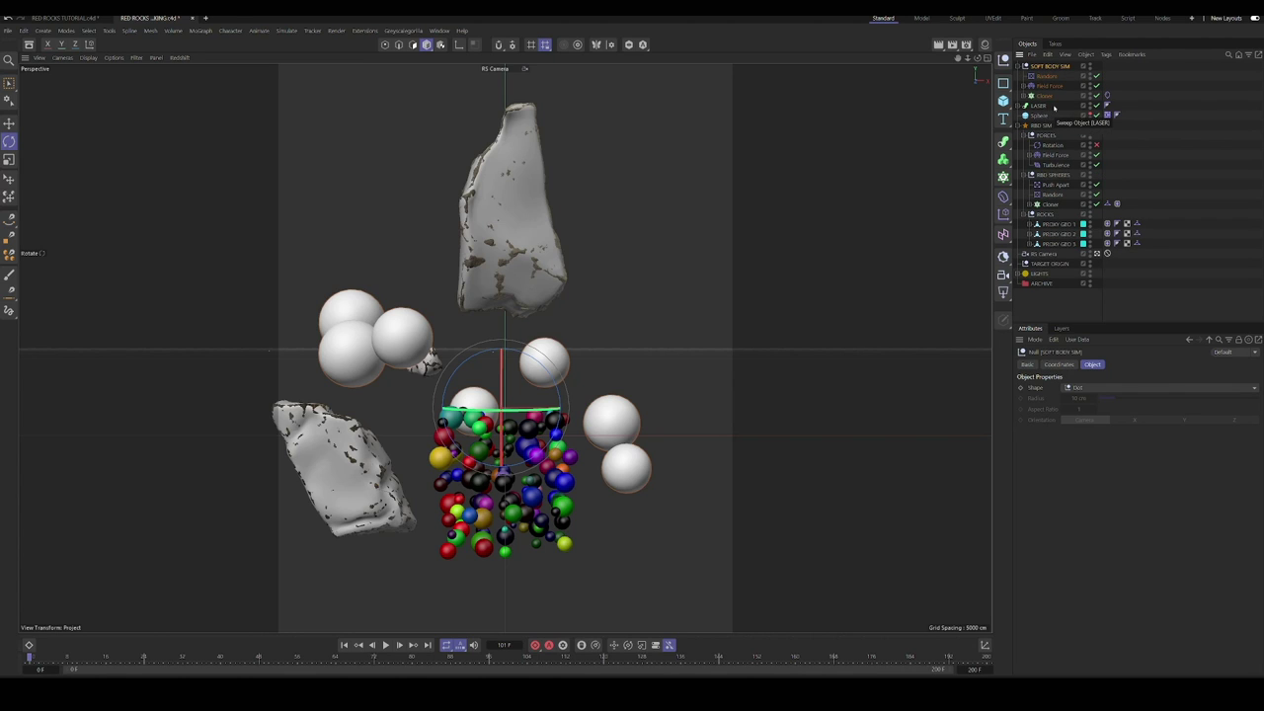
Step: Rename the small sphere as EXPLODING COLLIDER and file it in the RBD SIM group, placed above LASER
{"action": "left_click", "coordinate": [1045, 116]}
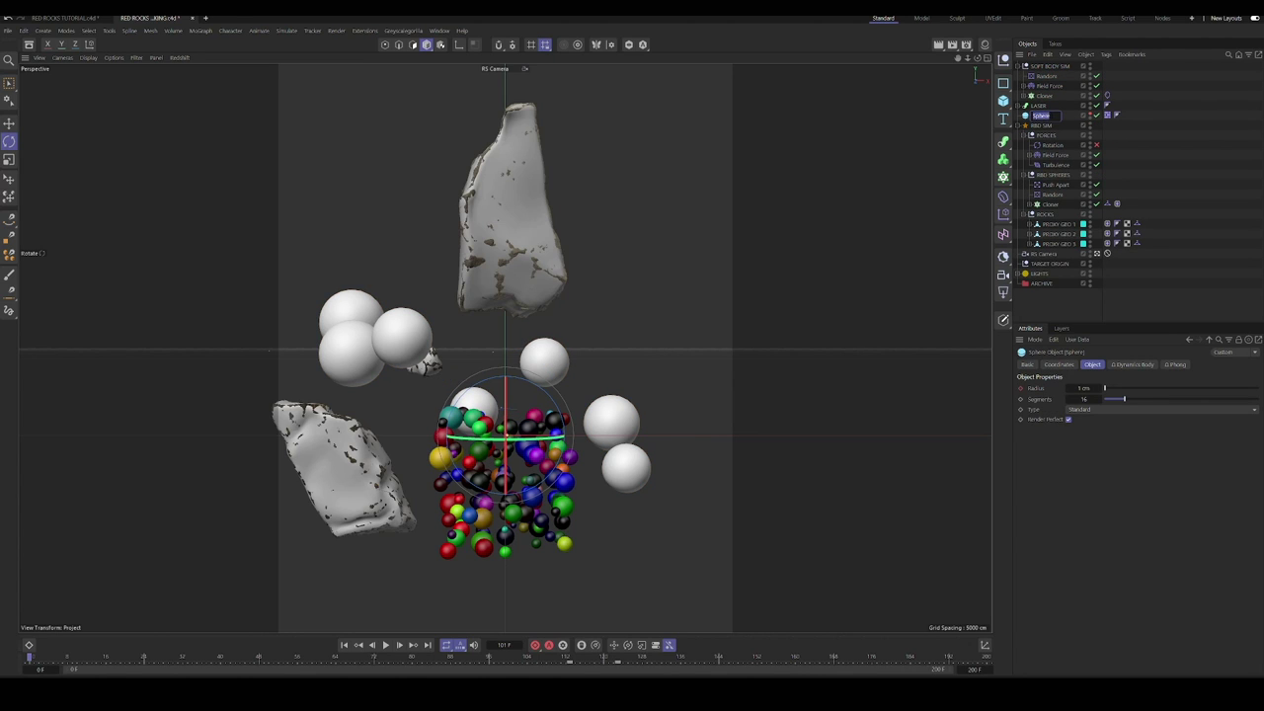
{"action": "type", "text": "EXPLODING COLLID"}
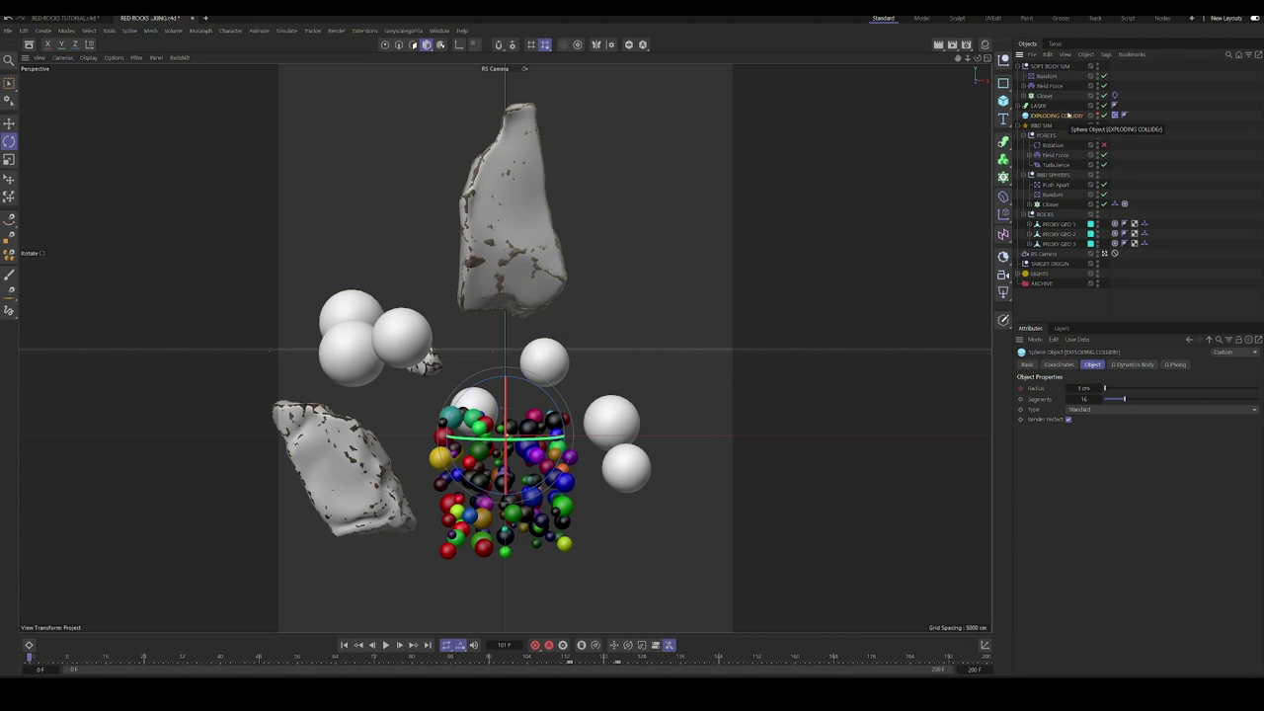
{"action": "type", "text": "ER"}
{"action": "key", "text": "Return"}
{"action": "mouse_move", "coordinate": [1059, 116]}
{"action": "left_mouse_down"}
{"action": "mouse_move", "coordinate": [1051, 131]}
{"action": "mouse_move", "coordinate": [1057, 113]}
{"action": "left_mouse_up"}
{"action": "left_click", "coordinate": [1018, 115]}
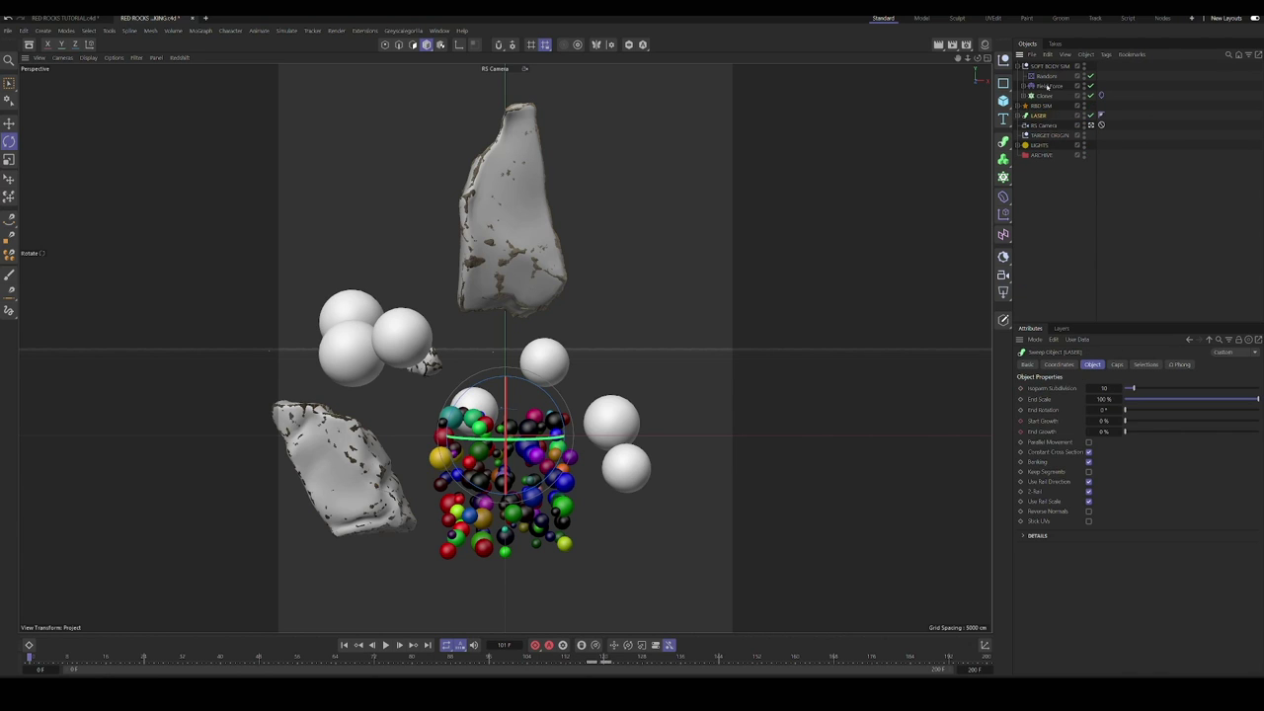
Step: Tune the Strength of the Field Force in SOFT BODY SIM and test the burst by playing and scrubbing the timeline
{"action": "left_click", "coordinate": [1049, 87]}
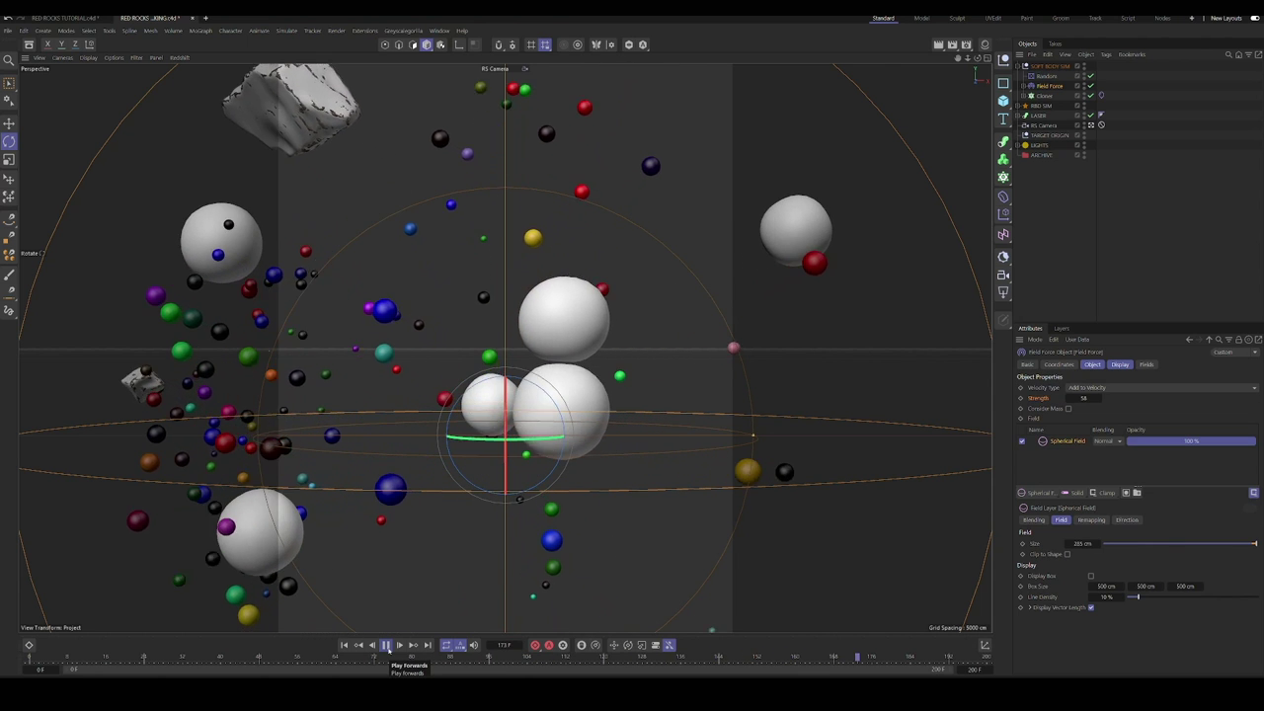
{"action": "key", "text": "shift+f"}
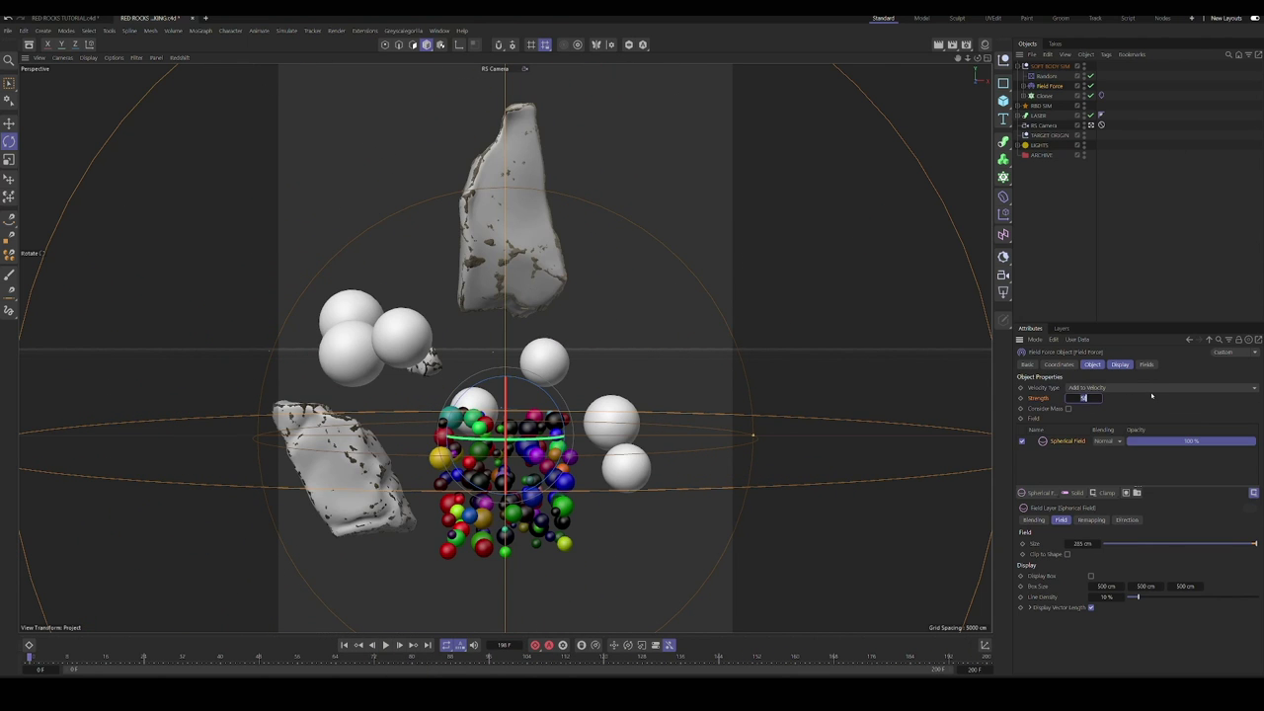
{"action": "left_click_drag", "start_coordinate": [535, 660], "coordinate": [598, 658]}
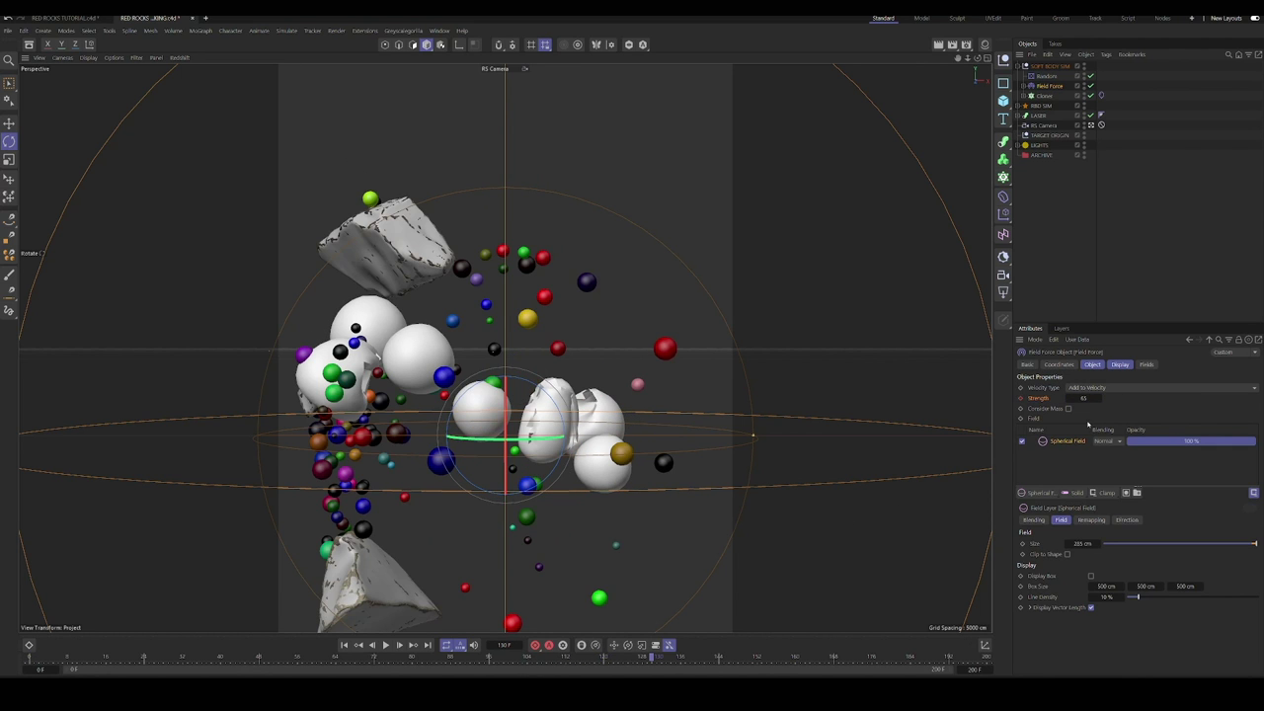
Step: Keyframe the project's Simulation Time Scale at frames 119 and 130 to match the Bullet slow-motion timing
{"action": "key", "text": "ctrl+d"}
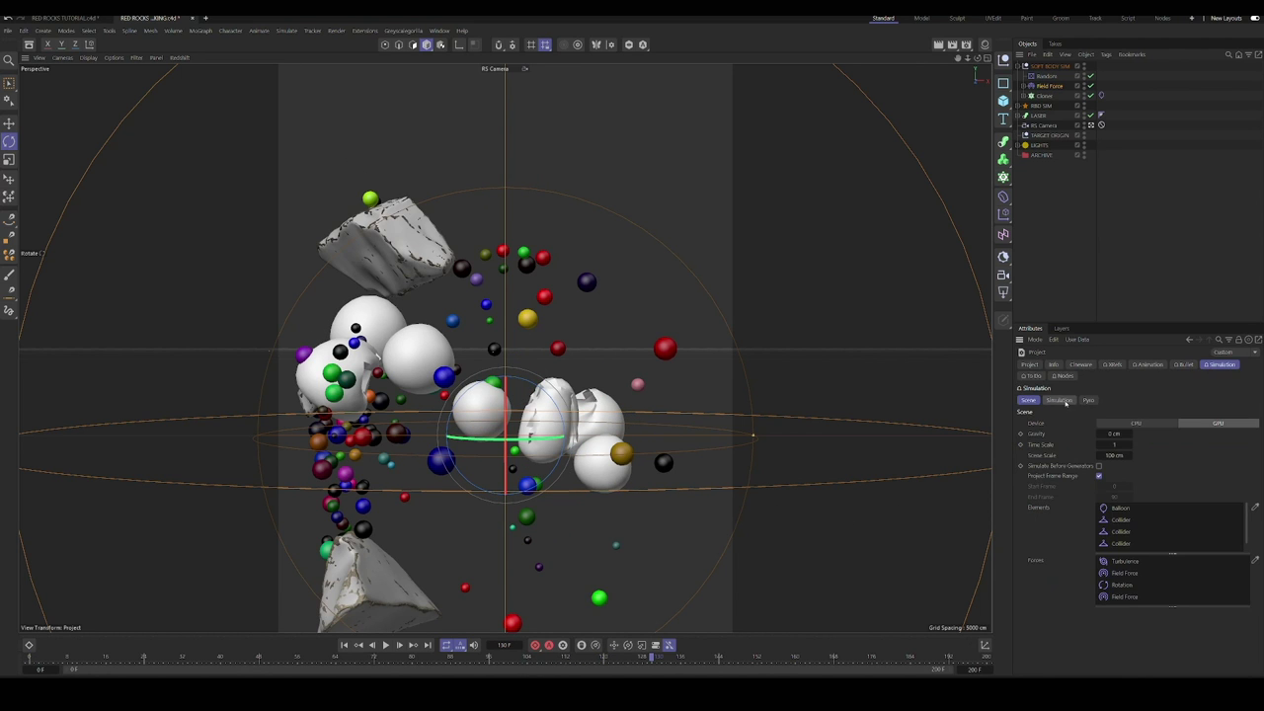
{"action": "left_click_drag", "start_coordinate": [649, 659], "coordinate": [602, 662]}
{"action": "left_click", "coordinate": [1184, 364]}
{"action": "left_click", "coordinate": [598, 658]}
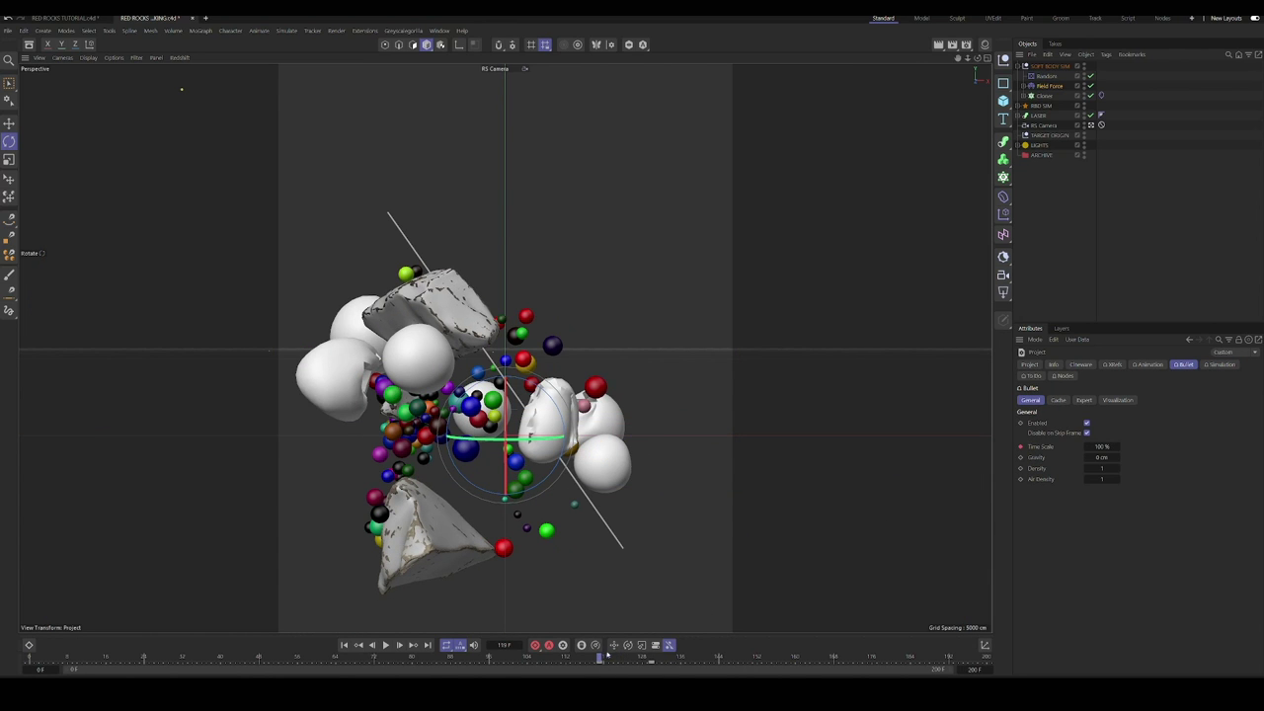
{"action": "left_click", "coordinate": [1219, 365]}
{"action": "left_click", "coordinate": [650, 659]}
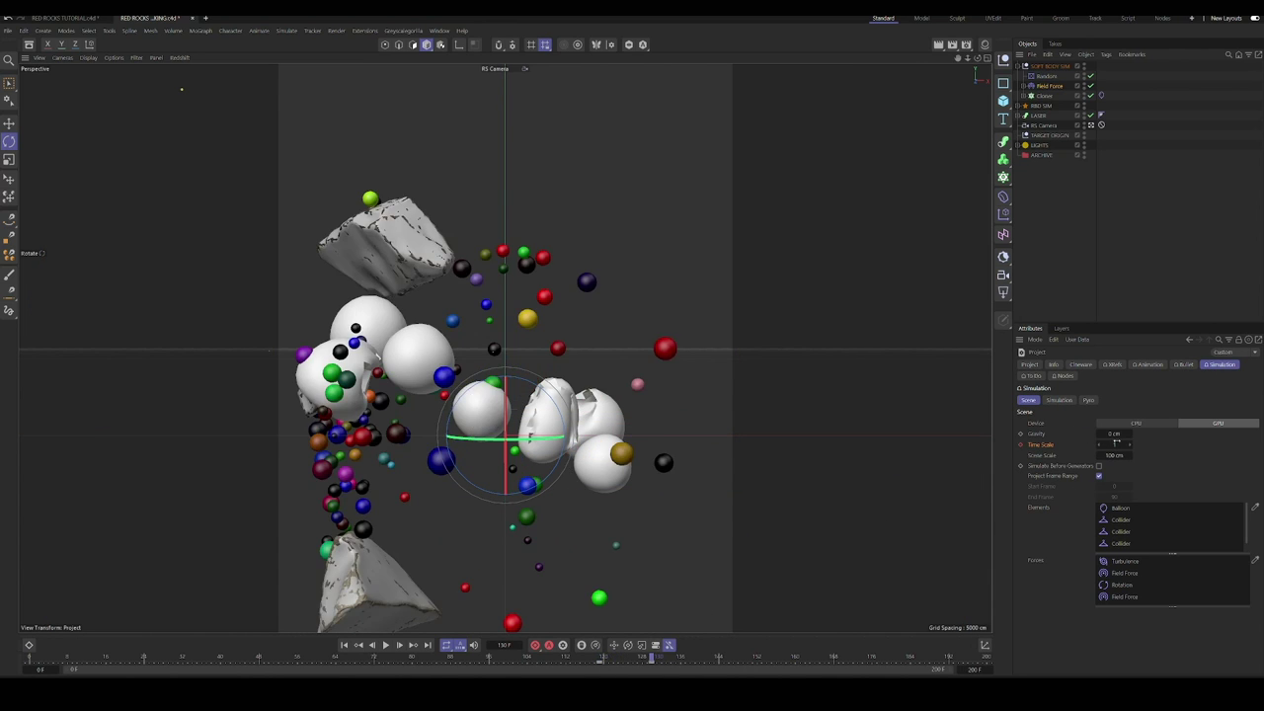
{"action": "left_click", "coordinate": [345, 645]}
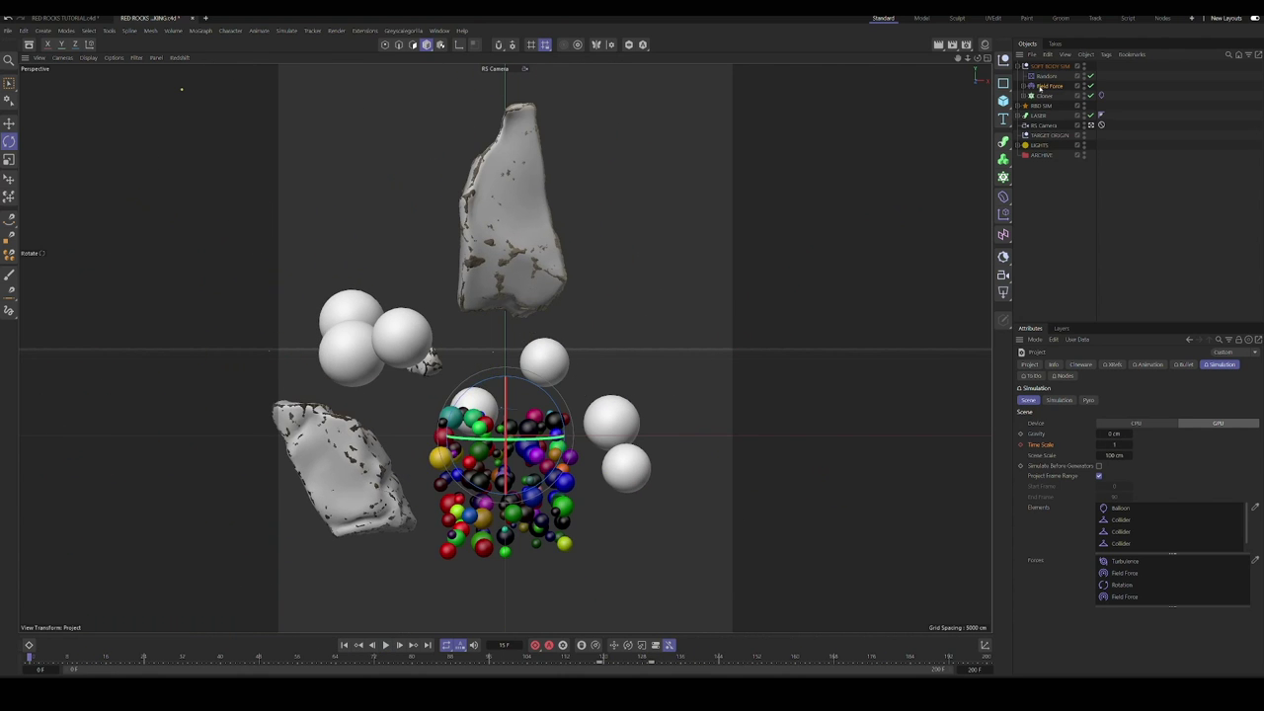
Step: Inspect the cloned sphere's mesh with display lines and raise its segments to 57
{"action": "left_click", "coordinate": [1023, 96]}
{"action": "left_click", "coordinate": [1052, 106]}
{"action": "key", "text": "n"}
{"action": "key", "text": "b"}
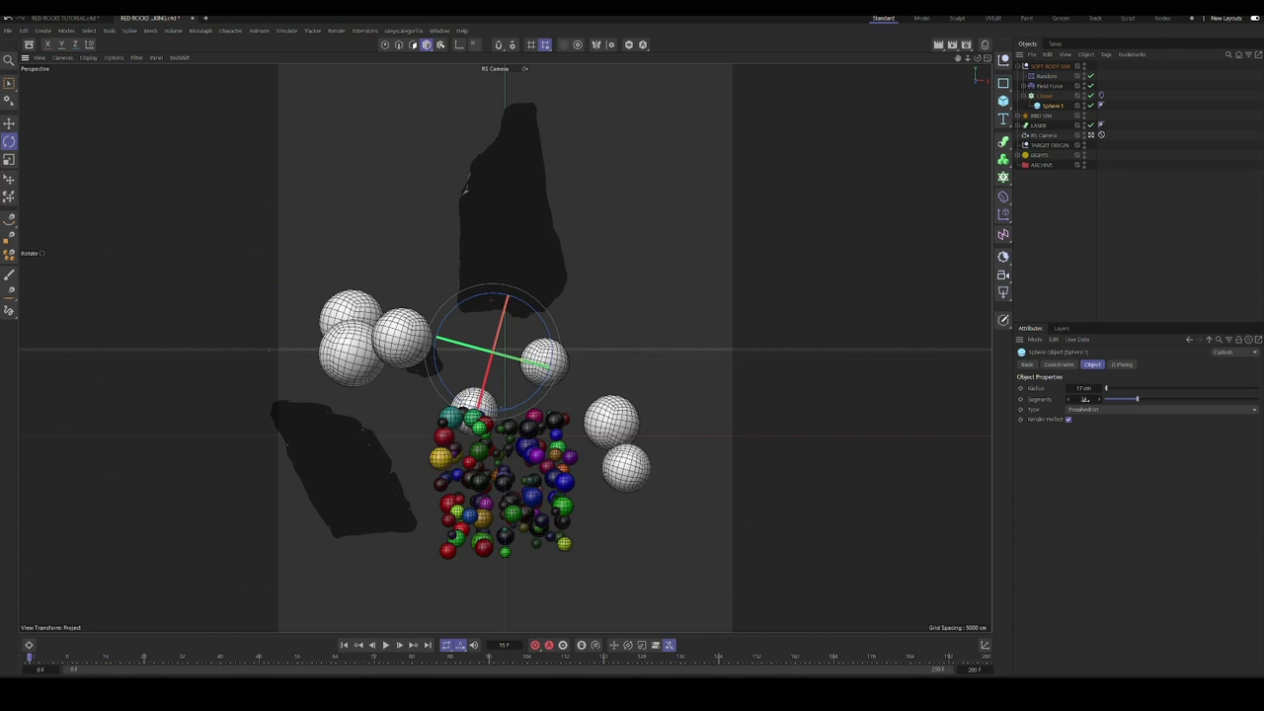
{"action": "left_click_drag", "start_coordinate": [1137, 399], "coordinate": [1190, 399]}
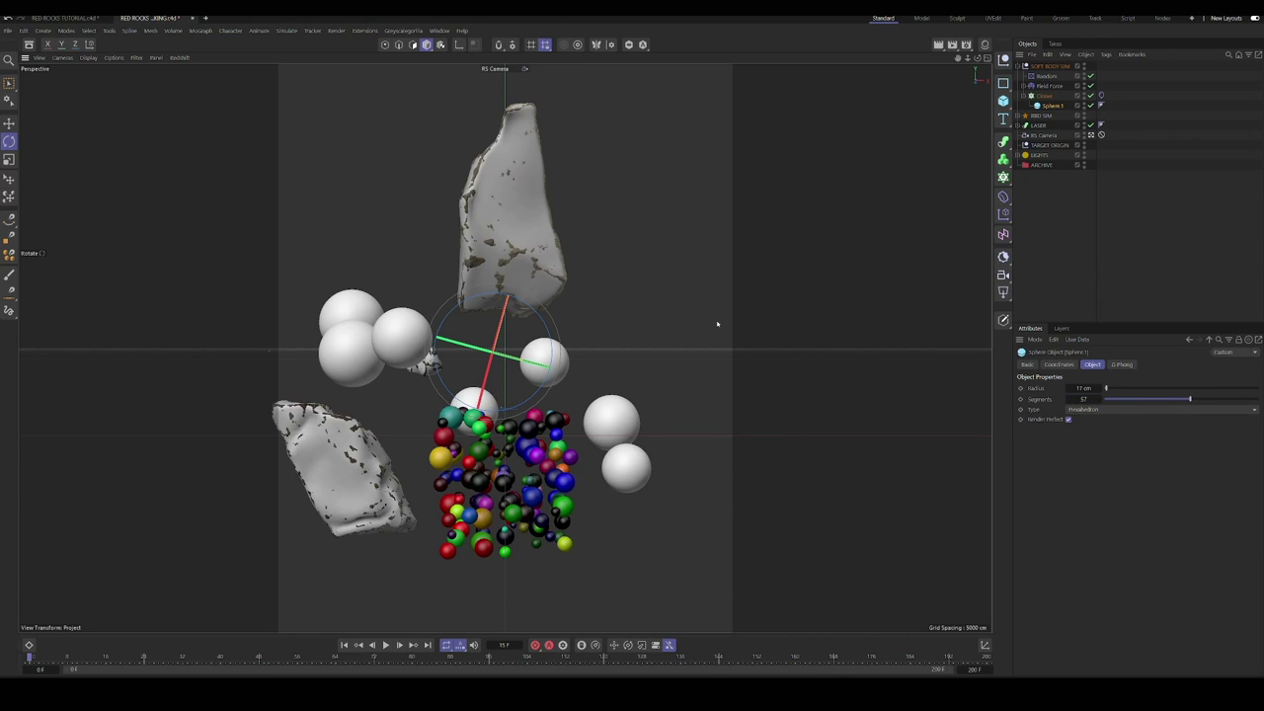
Step: Stiffen the ring spheres by setting the Balloon tag's Bendiness to 100 and Stretchiness to 50
{"action": "left_click", "coordinate": [1101, 95]}
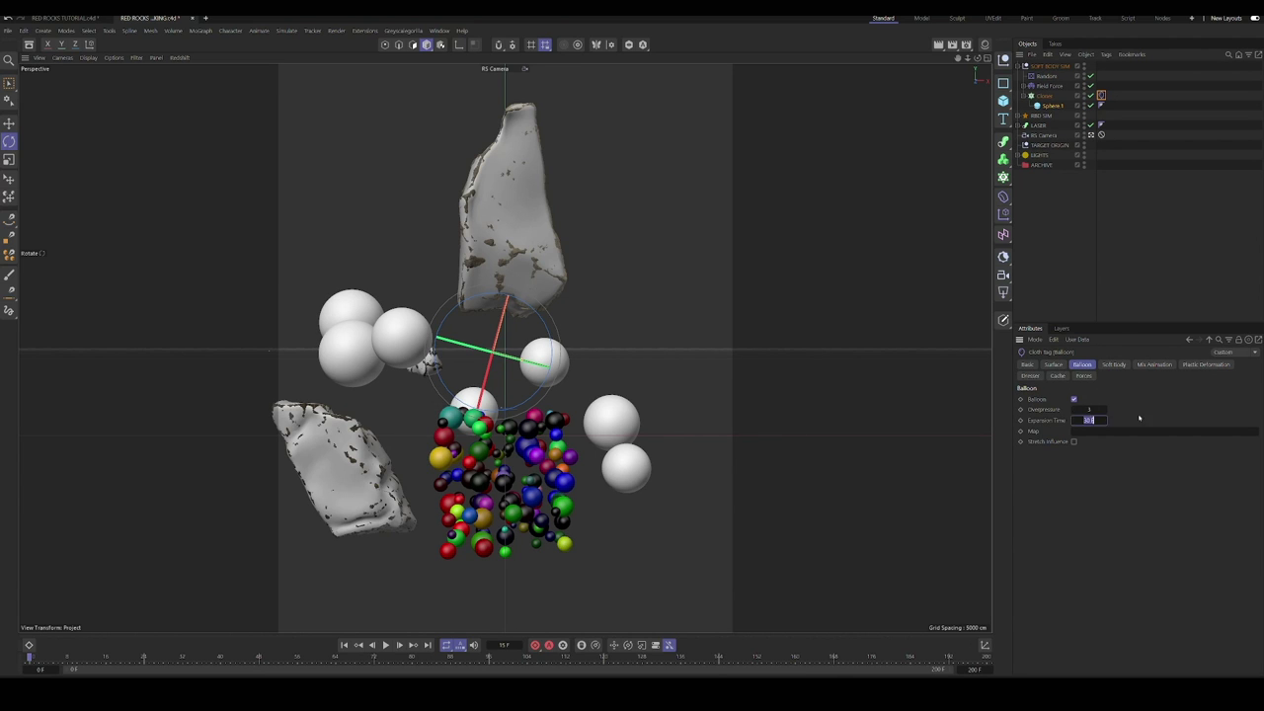
{"action": "left_click", "coordinate": [1052, 365]}
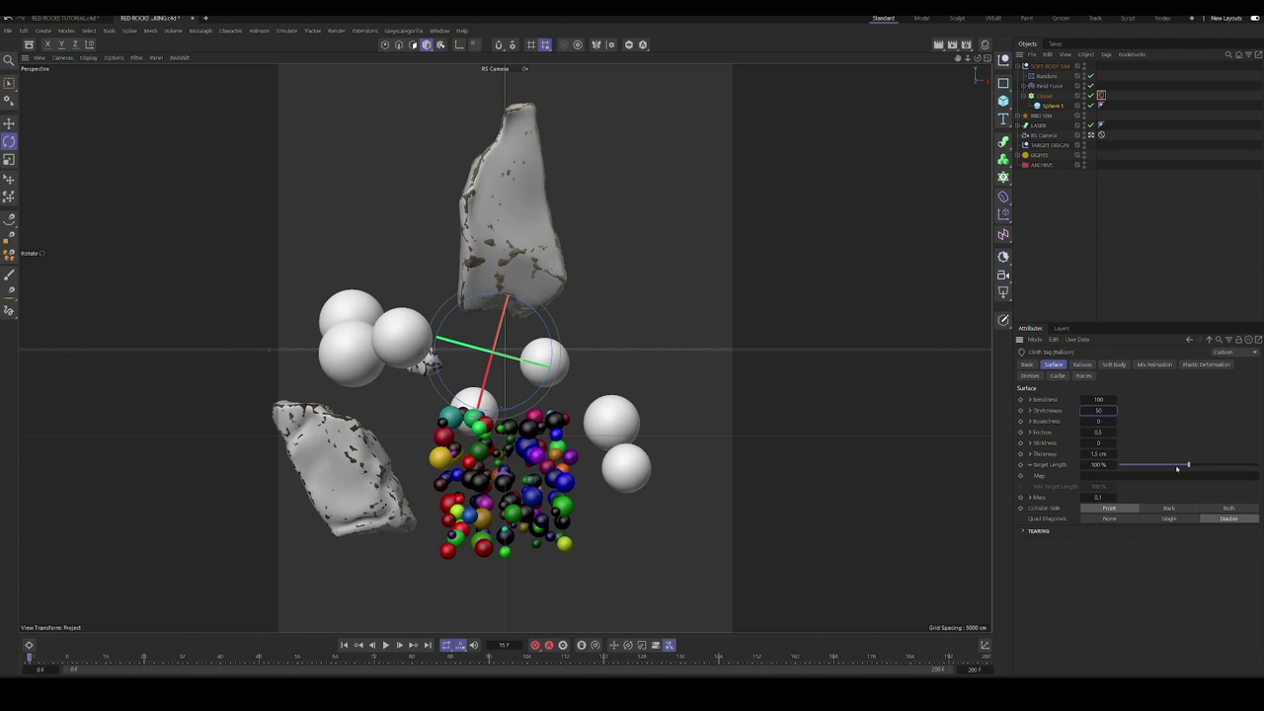
Step: Set the Balloon tag's Bendiness to 80, Stretchiness to 20 and Target Length to 103%, testing the burst in playback
{"action": "left_click", "coordinate": [1111, 465]}
{"action": "type", "text": "105"}
{"action": "left_click", "coordinate": [385, 645]}
{"action": "left_click", "coordinate": [1109, 410]}
{"action": "type", "text": "20"}
{"action": "key", "text": "Return"}
{"action": "left_click", "coordinate": [1116, 465]}
{"action": "type", "text": "1"}
{"action": "left_click", "coordinate": [388, 645]}
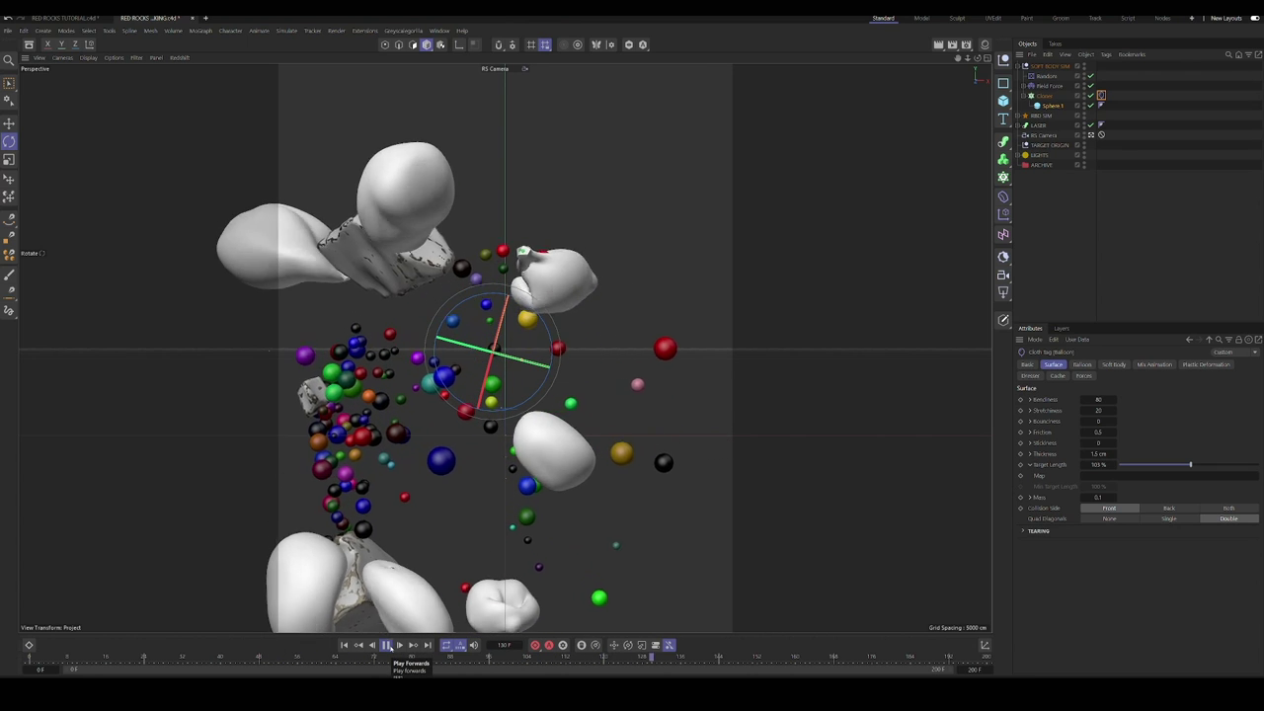
{"action": "left_click", "coordinate": [386, 645]}
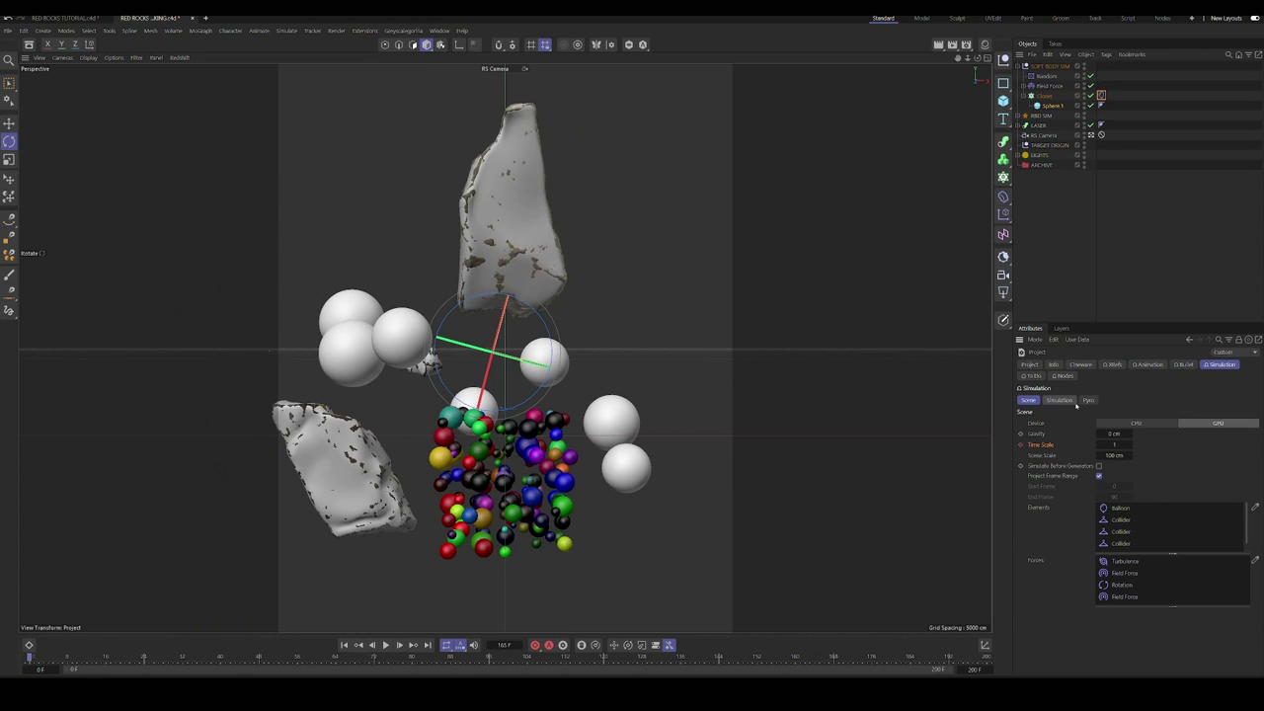
Step: Try the project's Simulation settings with 40 Substeps, 2 Iterations and 1 Smoothing Iteration, and play the burst
{"action": "left_click", "coordinate": [1059, 400]}
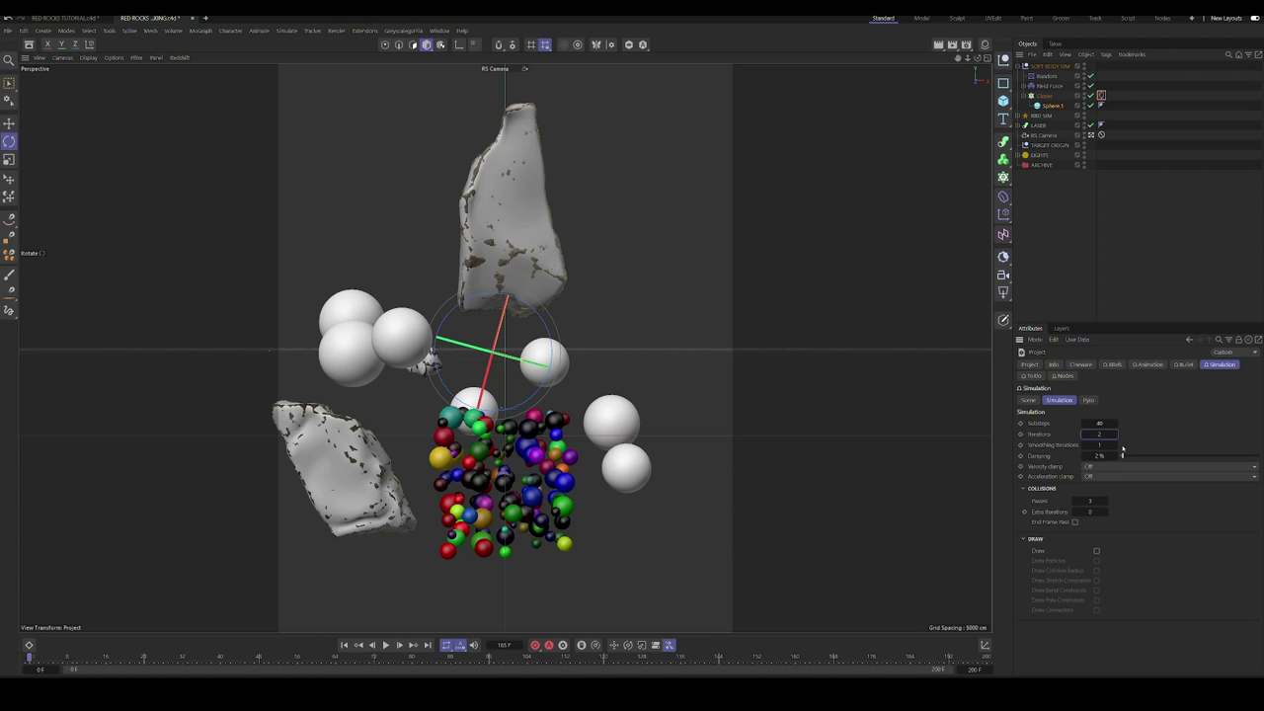
{"action": "left_click", "coordinate": [386, 645]}
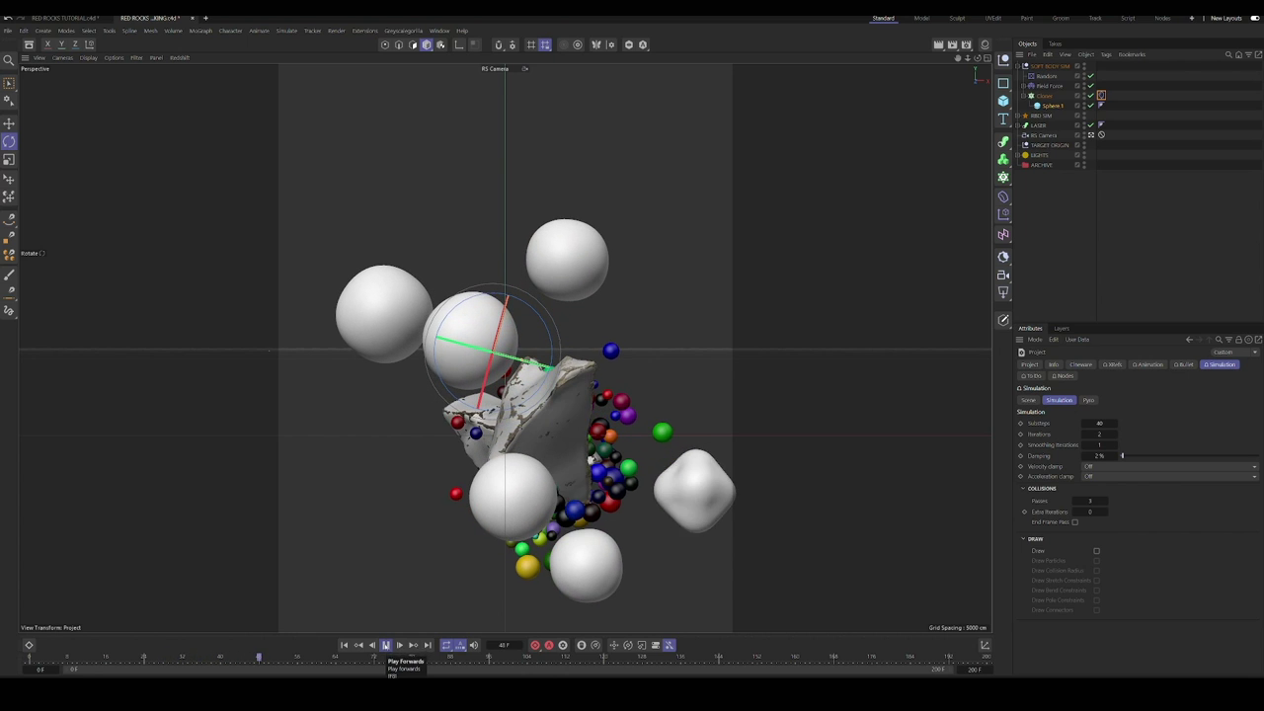
{"action": "left_click", "coordinate": [386, 645]}
Step: Play the burst with 8 Substeps, and settle on 12 Substeps and 4 collision Passes in the Simulation settings
{"action": "left_click", "coordinate": [344, 645]}
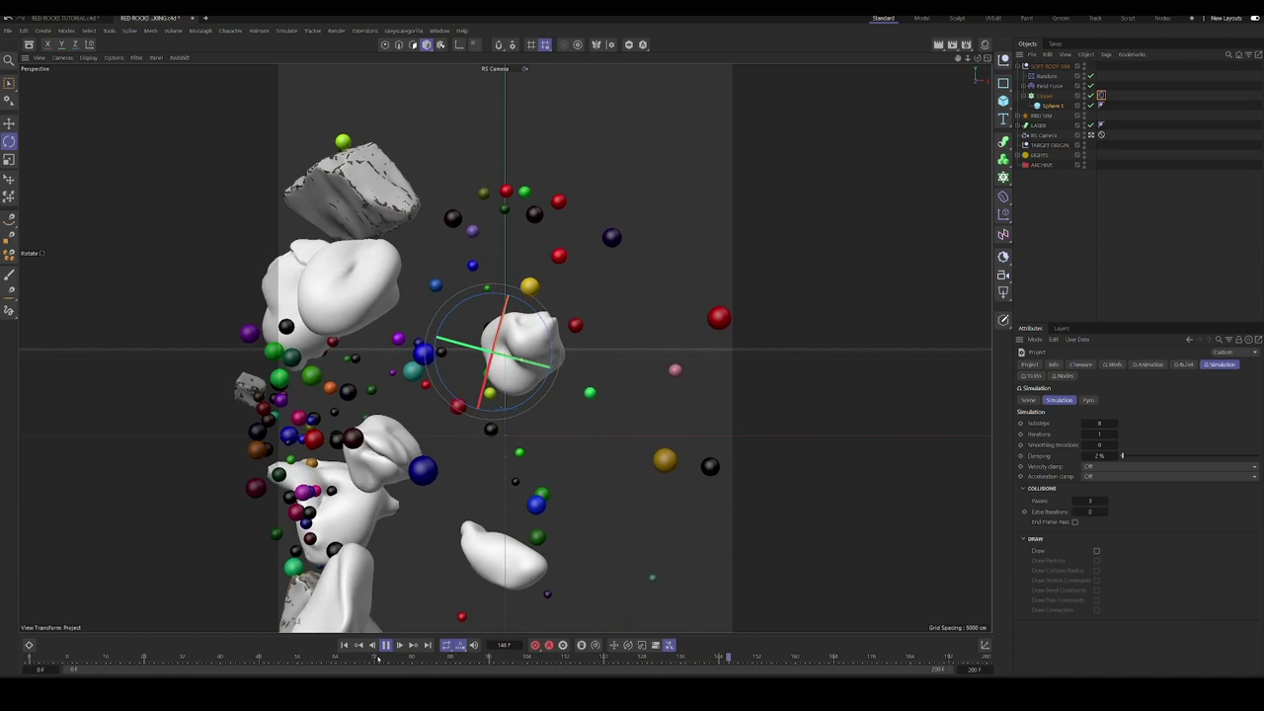
{"action": "left_click", "coordinate": [385, 645]}
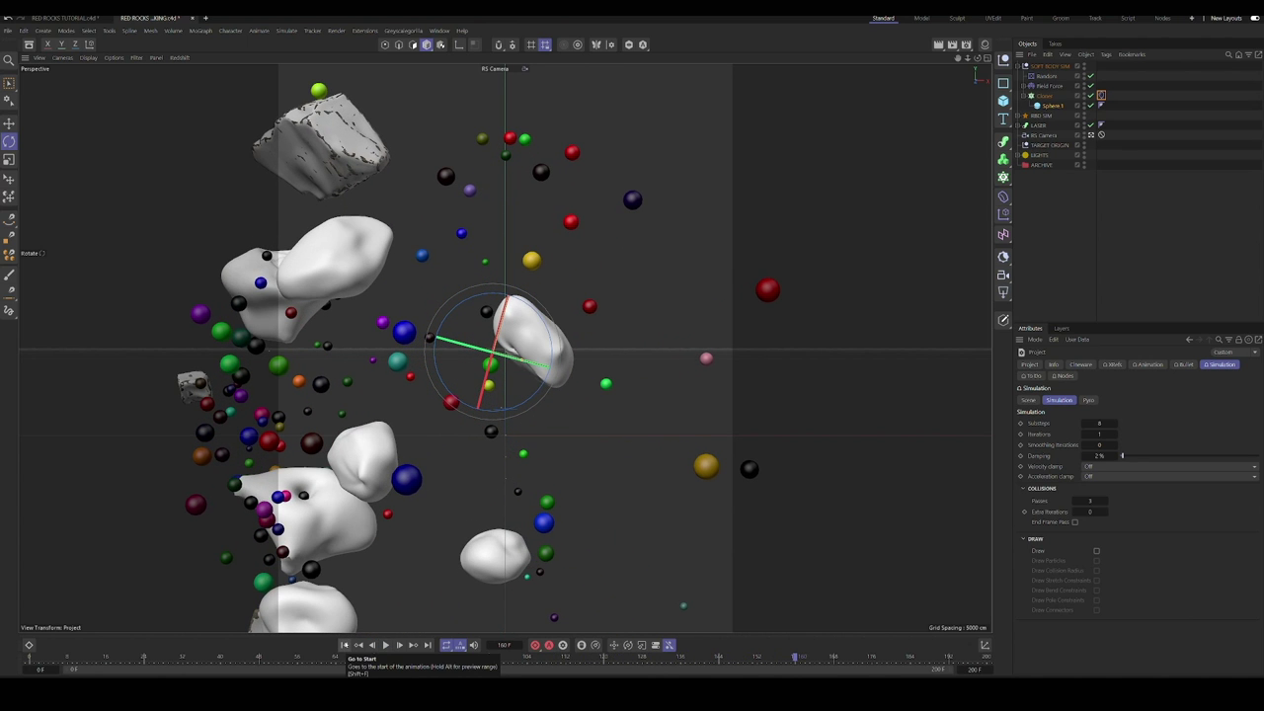
{"action": "left_click", "coordinate": [344, 645]}
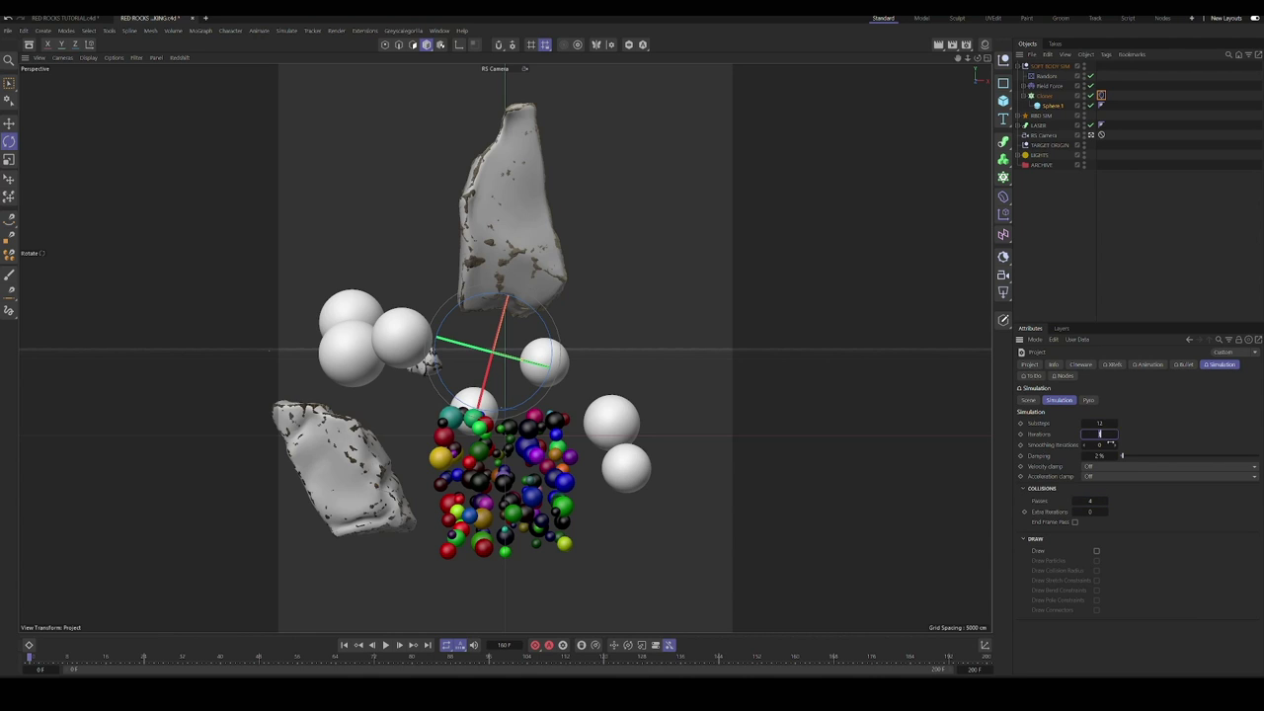
Step: Cache the Balloon tag's soft-body simulation and scrub the cached burst to frame 119
{"action": "left_click", "coordinate": [1101, 96]}
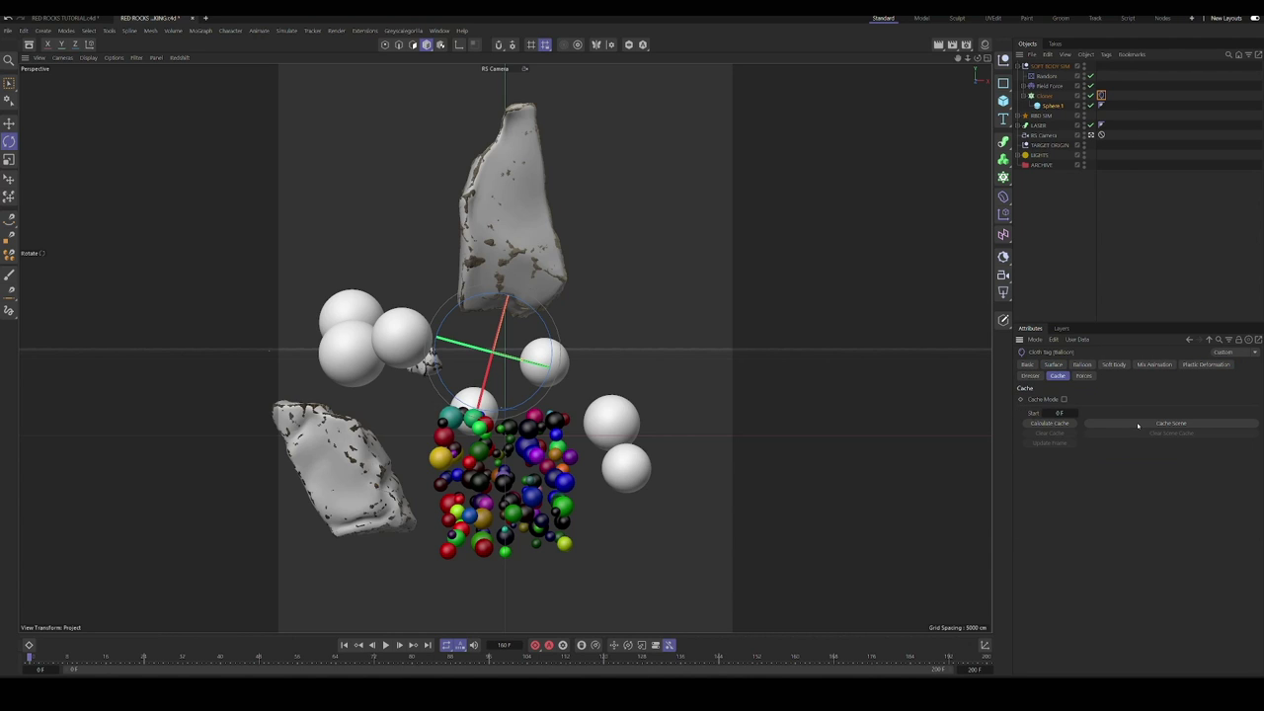
{"action": "left_click", "coordinate": [1101, 424]}
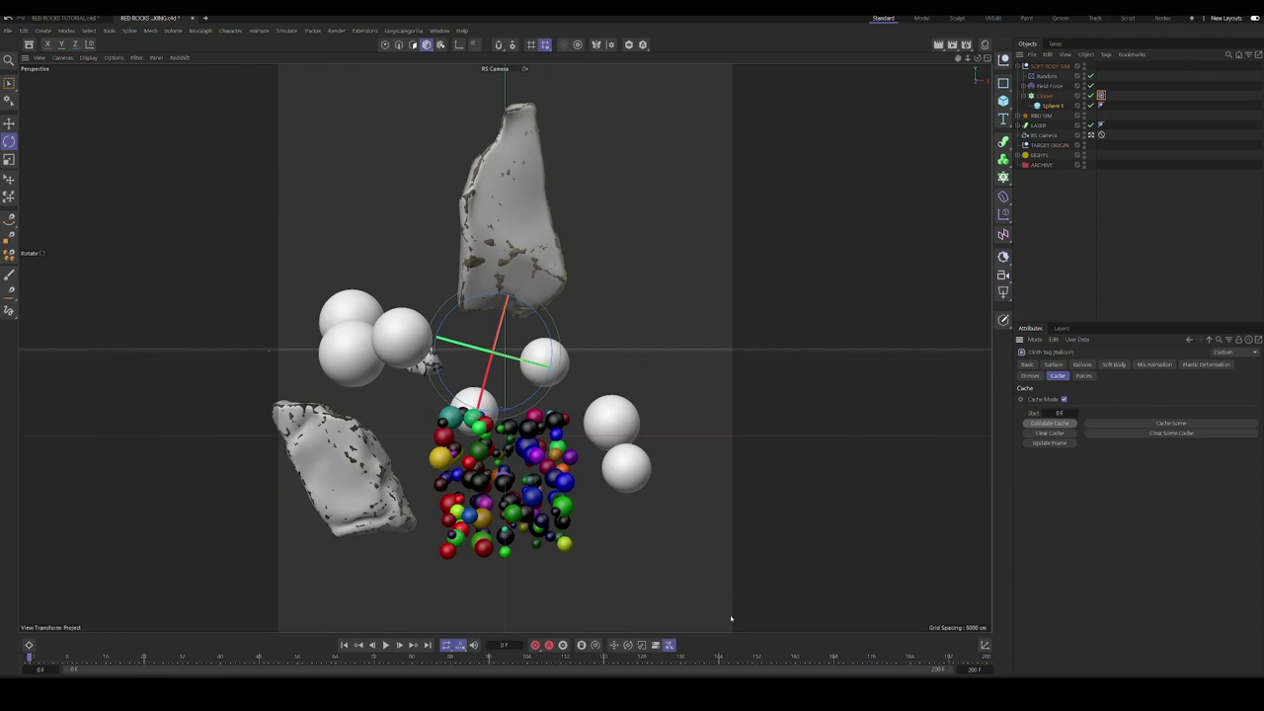
{"action": "left_click_drag", "start_coordinate": [494, 658], "coordinate": [260, 565]}
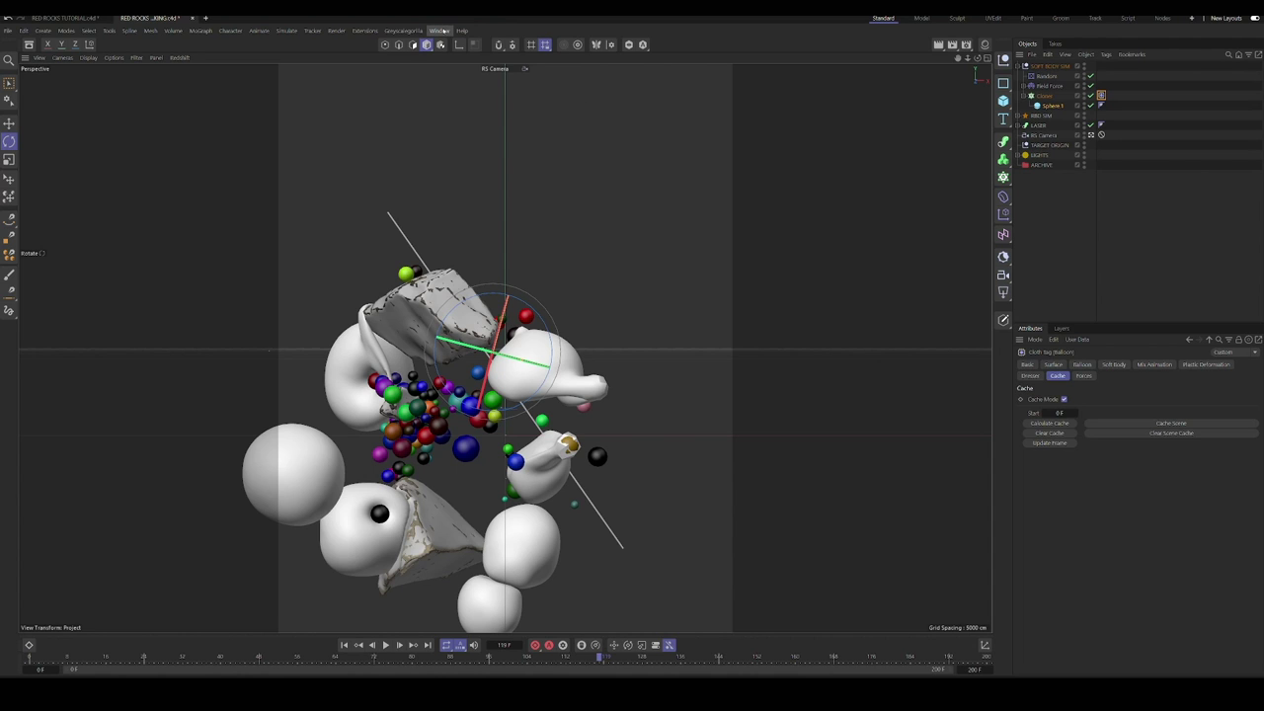
Step: Open the Redshift RenderView, dock it beside the viewport and render frame 119 with the whole image framed
{"action": "left_click", "coordinate": [439, 31]}
{"action": "left_click", "coordinate": [494, 359]}
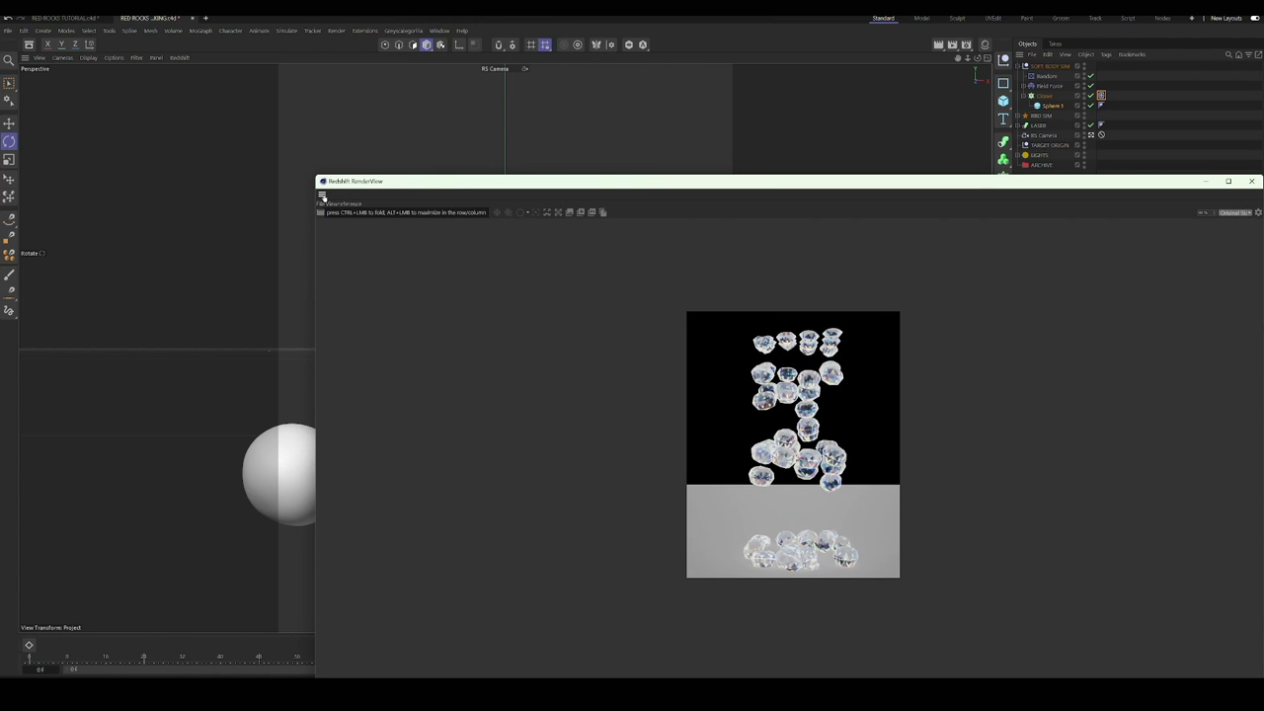
{"action": "left_click_drag", "start_coordinate": [340, 180], "coordinate": [30, 123]}
{"action": "scroll", "coordinate": [381, 348], "scroll_direction": "up", "scroll_amount": 1}
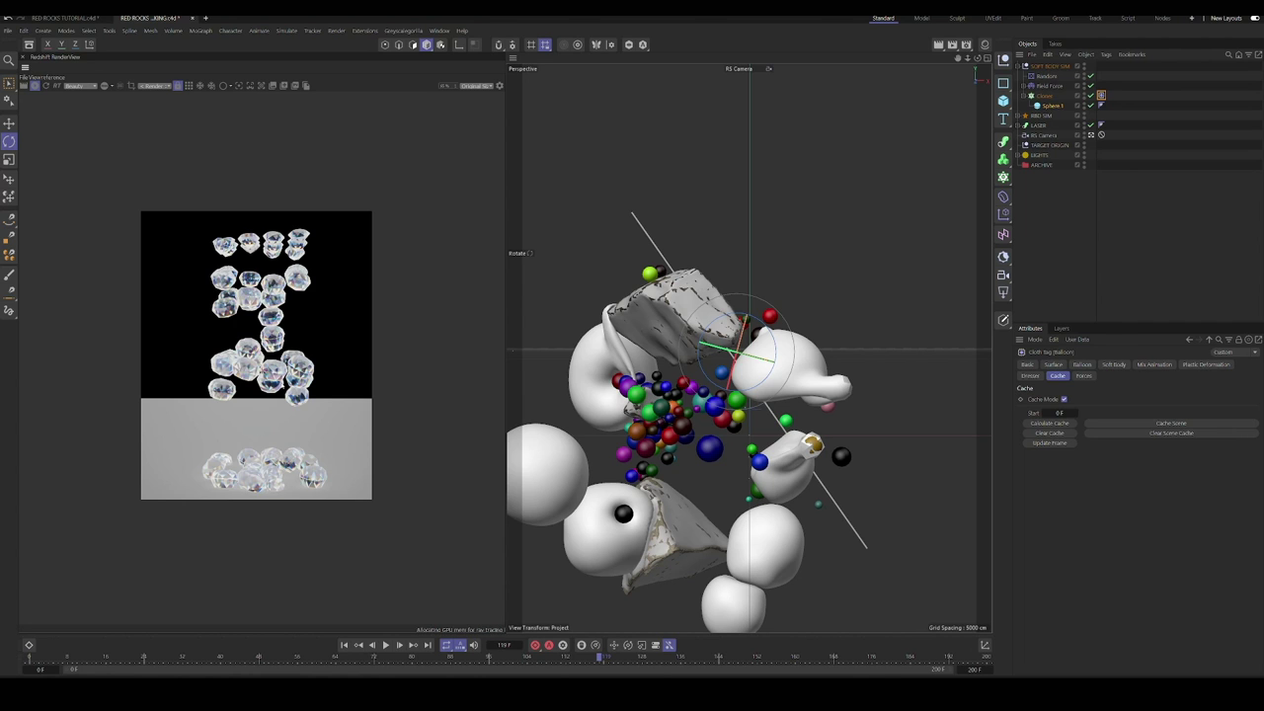
{"action": "scroll", "coordinate": [278, 384], "scroll_direction": "up", "scroll_amount": 5}
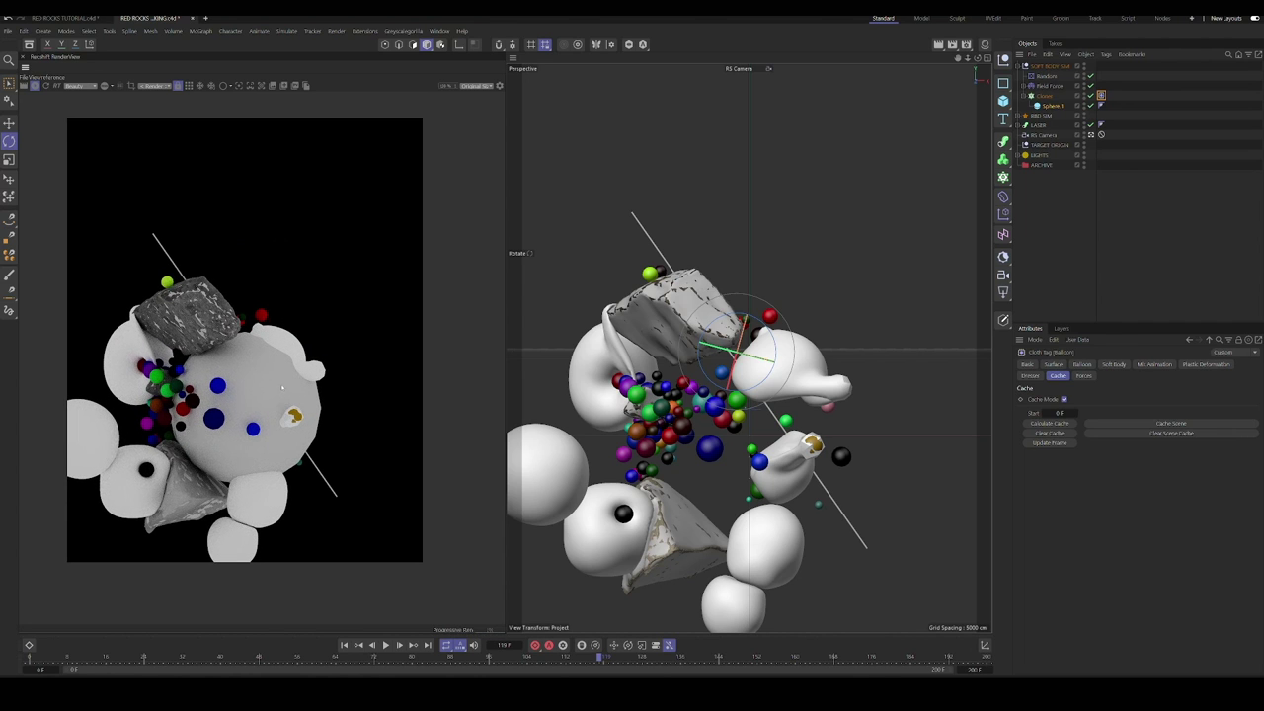
{"action": "scroll", "coordinate": [284, 388], "scroll_direction": "down", "scroll_amount": 1}
{"action": "middle_click_drag", "start_coordinate": [284, 388], "coordinate": [304, 388]}
{"action": "scroll", "coordinate": [302, 390], "scroll_direction": "down", "scroll_amount": 1}
Step: Review displacement and enable the Visibility override on the Redshift Object tags of the three high-resolution rocks inside the proxies
{"action": "left_click", "coordinate": [1021, 116]}
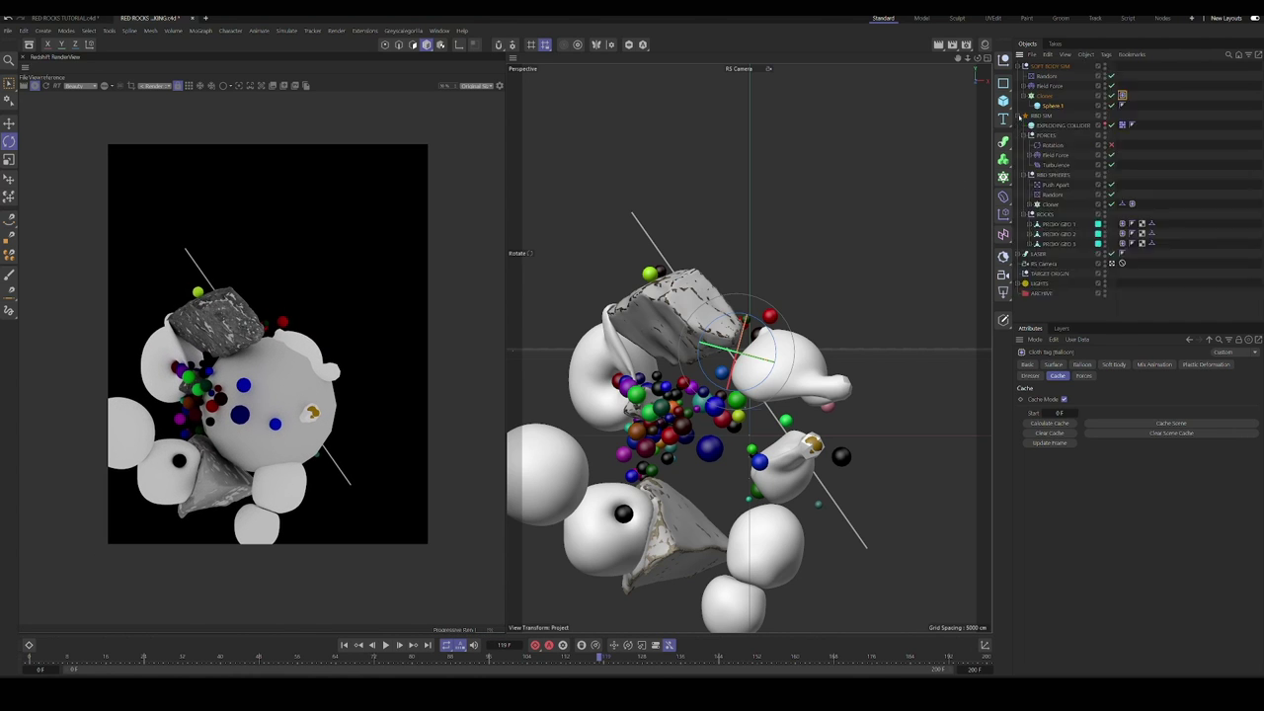
{"action": "left_click", "coordinate": [1030, 135]}
{"action": "left_click", "coordinate": [1030, 146]}
{"action": "left_click", "coordinate": [1030, 165]}
{"action": "left_click", "coordinate": [1031, 185]}
{"action": "left_click", "coordinate": [1030, 205]}
{"action": "left_click", "coordinate": [1176, 174]}
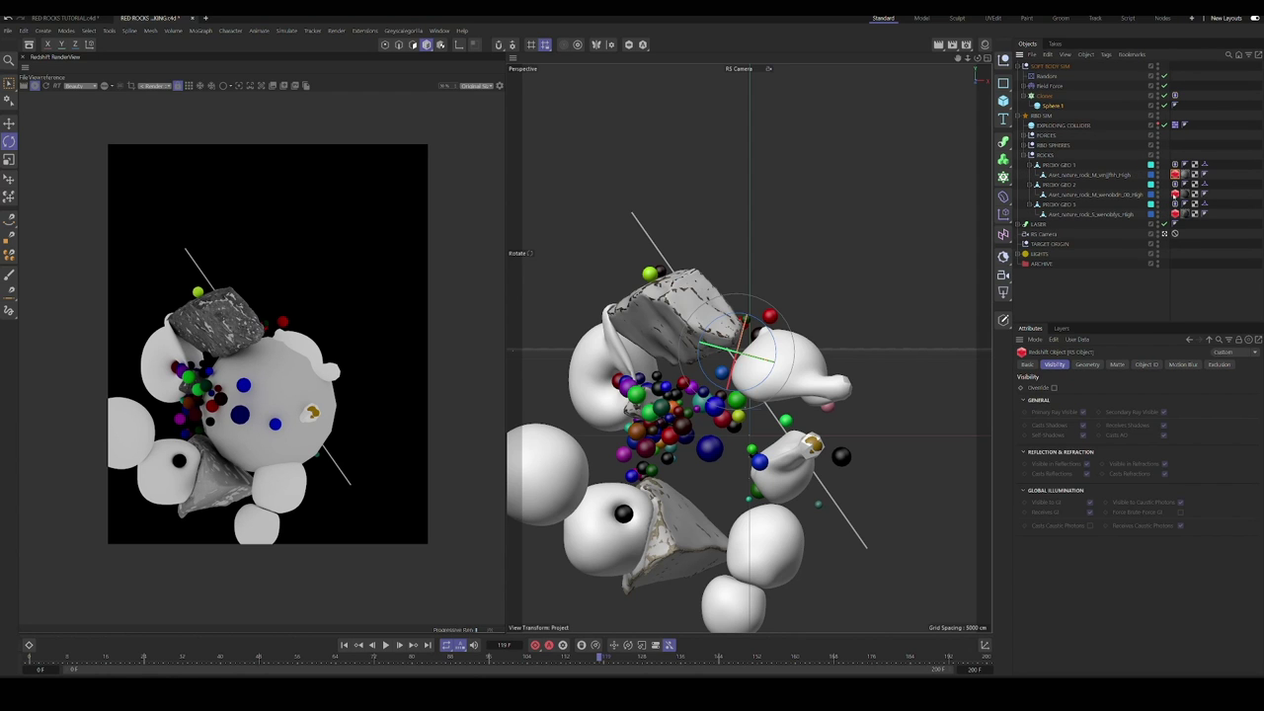
{"action": "left_click", "coordinate": [1086, 365]}
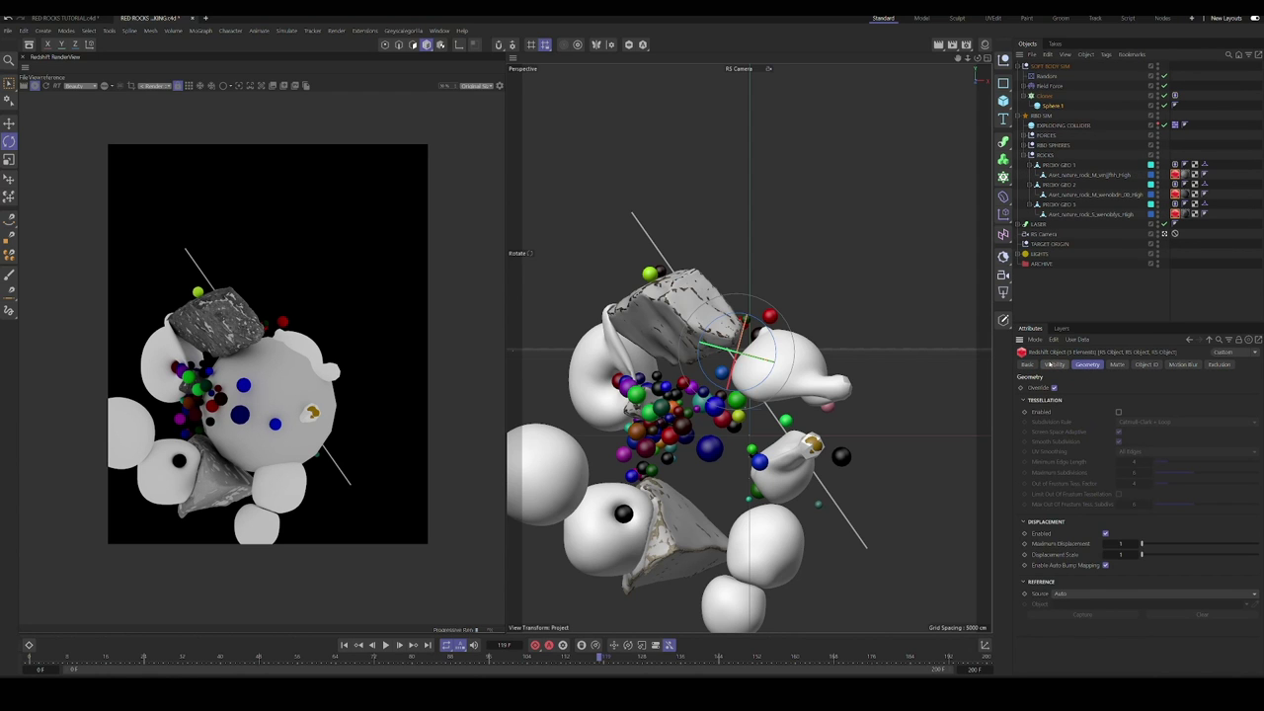
{"action": "left_click", "coordinate": [1053, 365]}
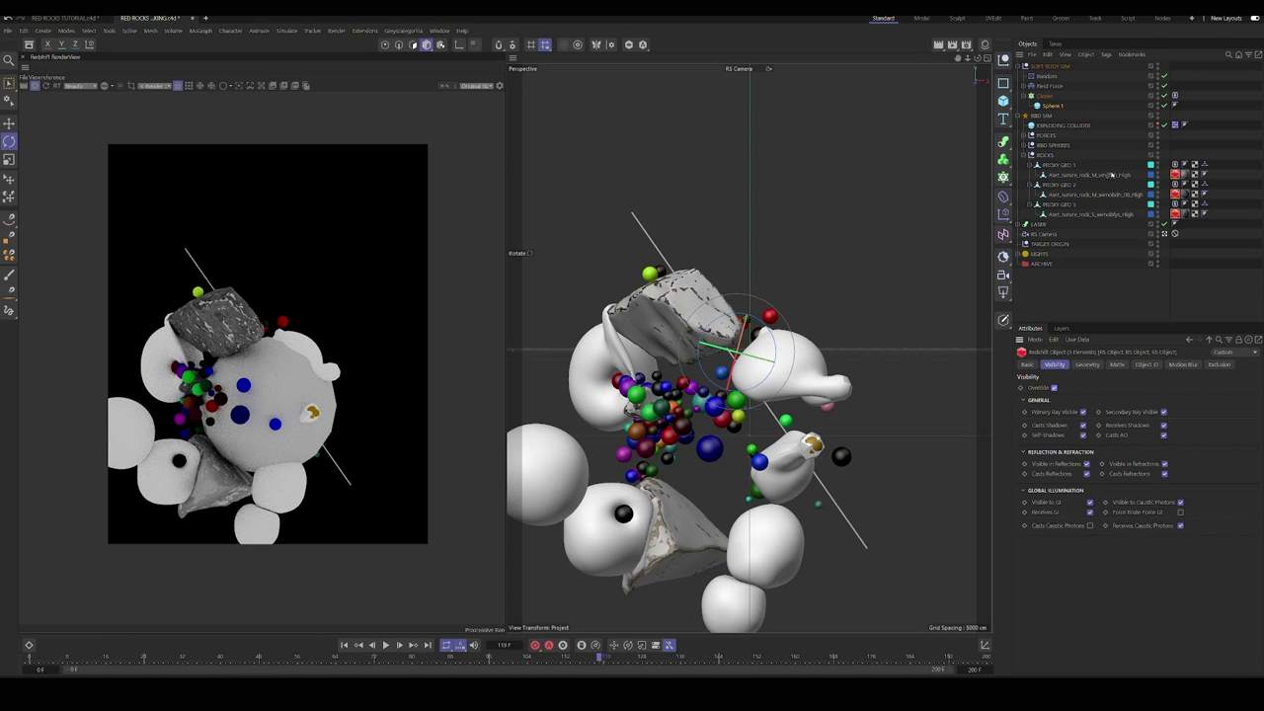
Step: Add a Redshift Object tag that turns off ray visibility and shadows to PROXY GEO 1, and copy it to the other two proxies
{"action": "left_click", "coordinate": [1063, 165]}
{"action": "right_click", "coordinate": [1068, 165]}
{"action": "mouse_move", "coordinate": [1096, 296]}
{"action": "left_click", "coordinate": [1038, 335]}
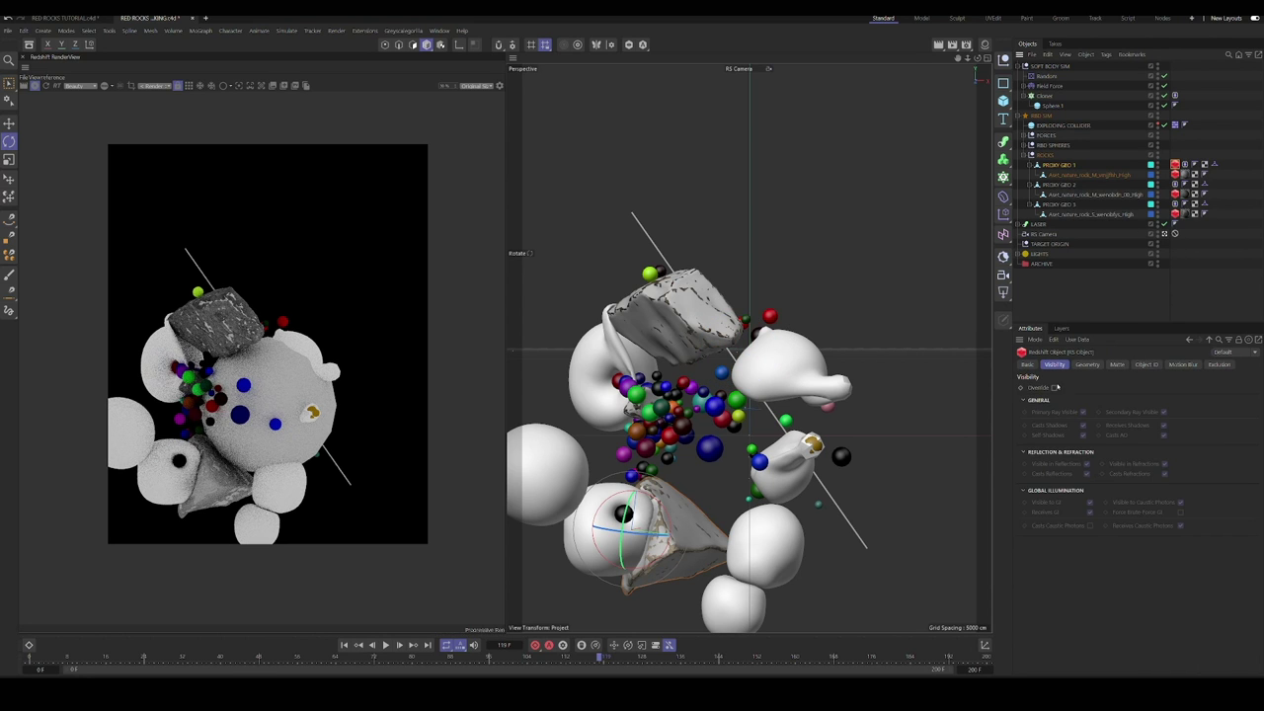
{"action": "left_click", "coordinate": [1054, 388]}
{"action": "left_click", "coordinate": [1083, 425]}
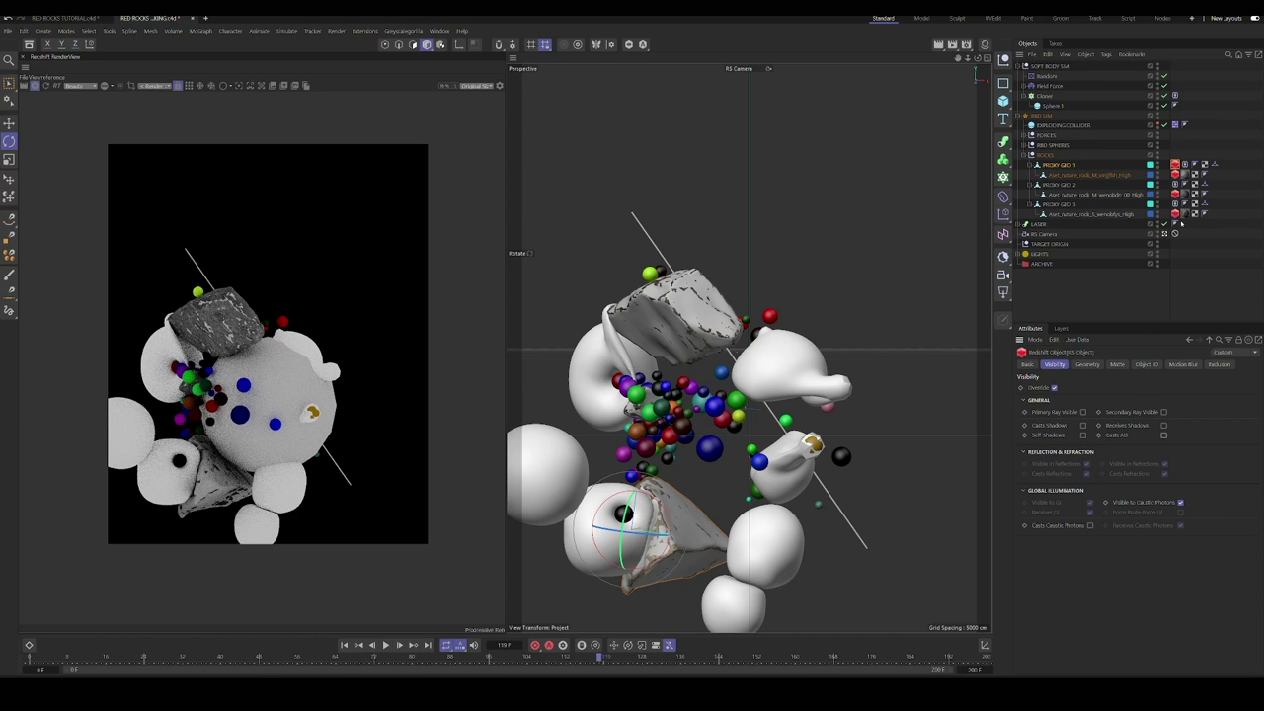
{"action": "left_click_drag", "start_coordinate": [1175, 165], "coordinate": [1174, 205], "text": "ctrl"}
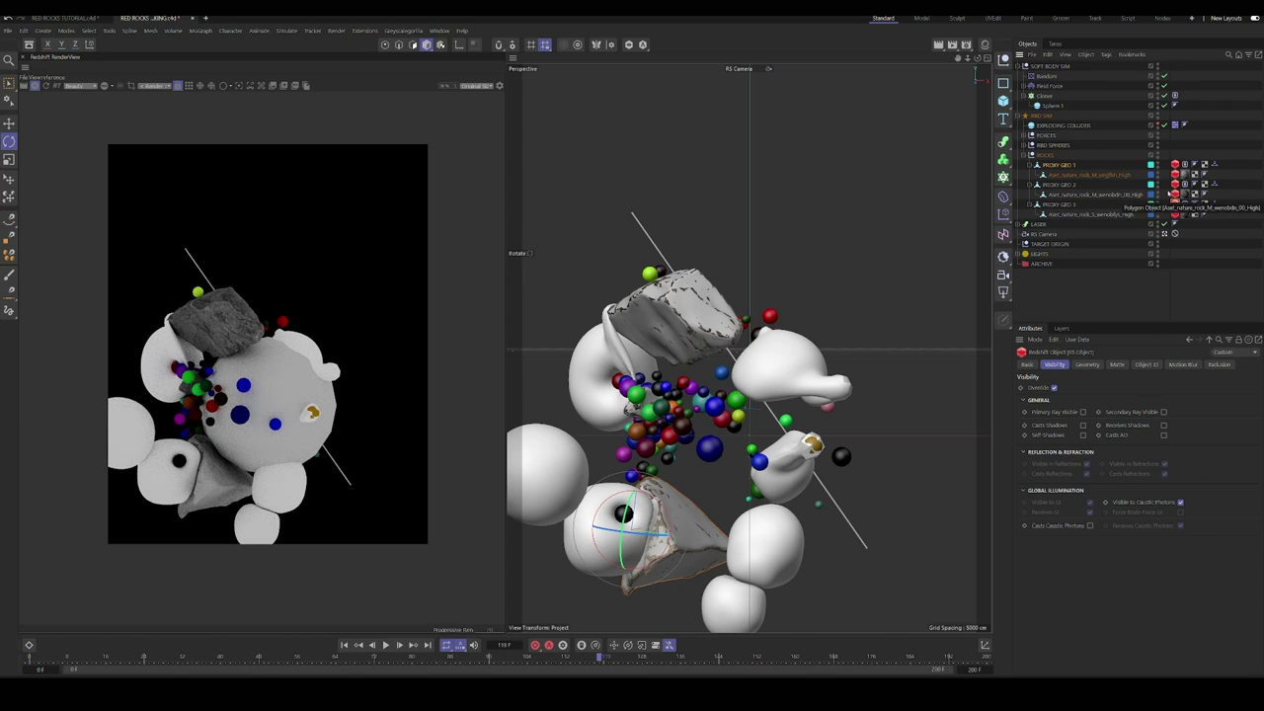
Step: Hide EXPLODING COLLIDER and the SOFT BODY SIM group from the render
{"action": "left_click", "coordinate": [1053, 125]}
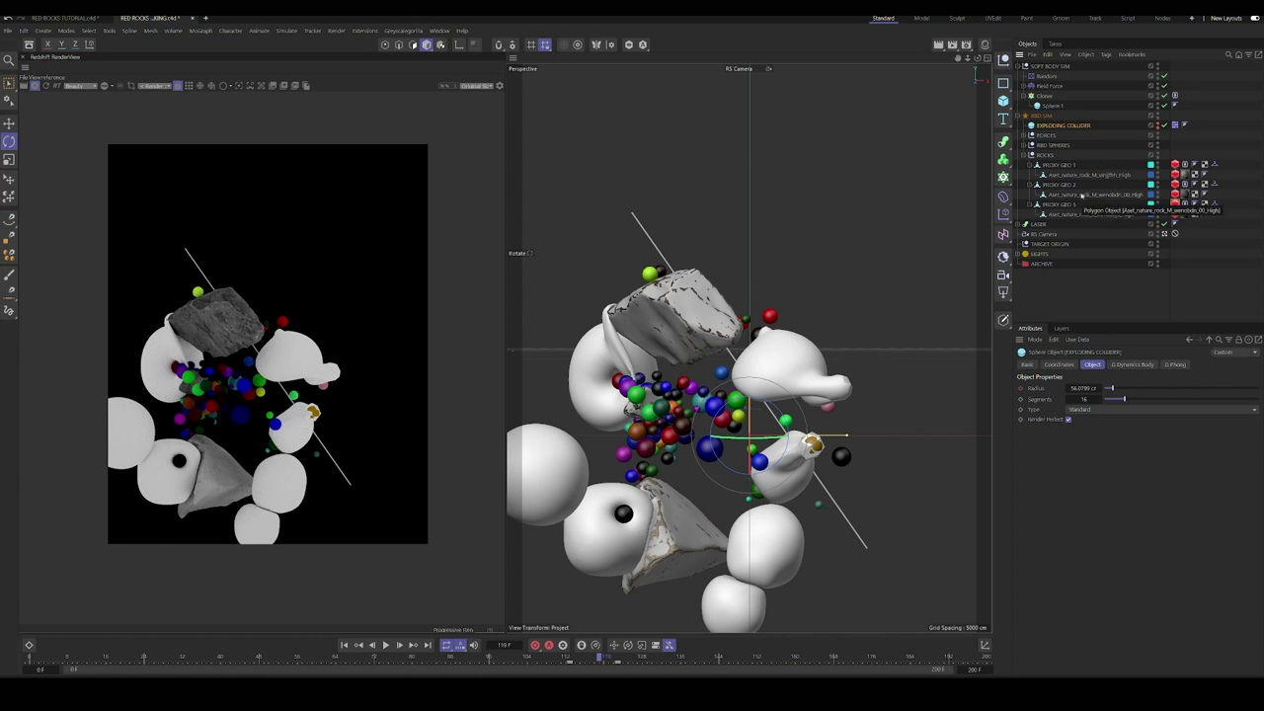
{"action": "left_click", "coordinate": [1039, 66]}
{"action": "left_click", "coordinate": [1158, 69]}
{"action": "left_click", "coordinate": [1025, 66]}
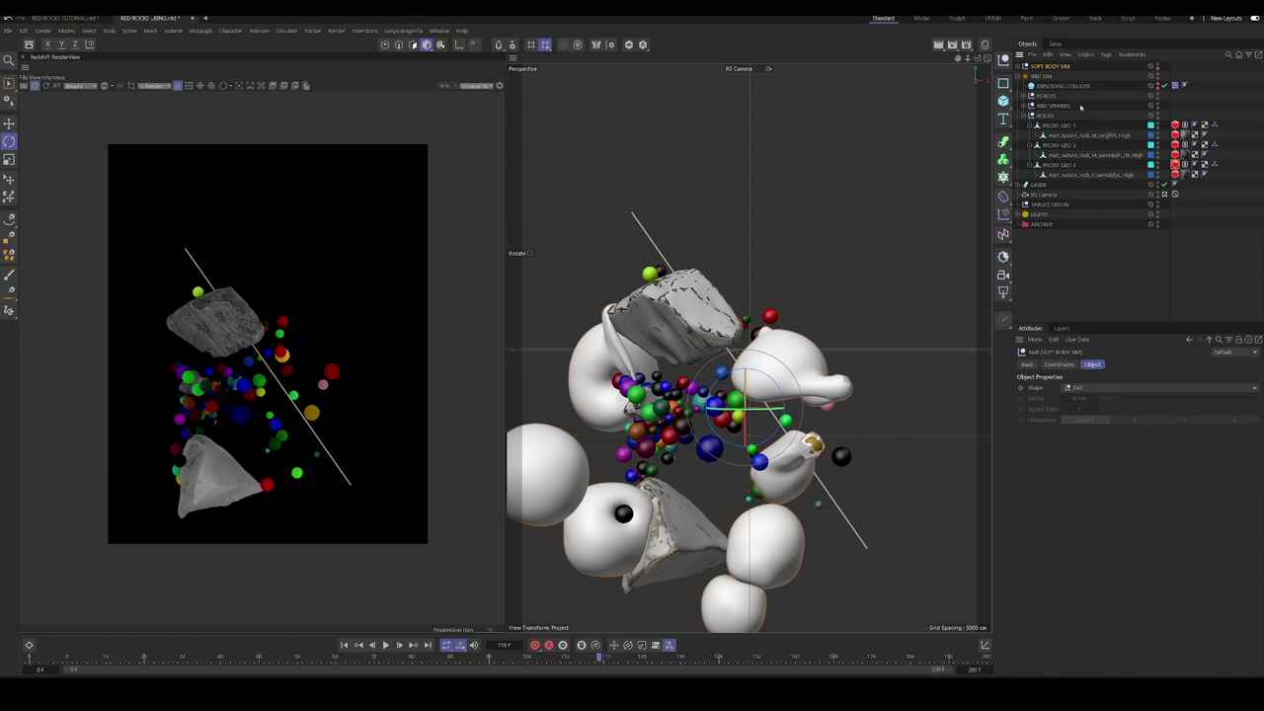
Step: Rotate the RS Dome Light to about -7° pitch and 19° bank, and hide the RBD SPHERES group from the render
{"action": "left_click", "coordinate": [1025, 214]}
{"action": "left_click", "coordinate": [1047, 225]}
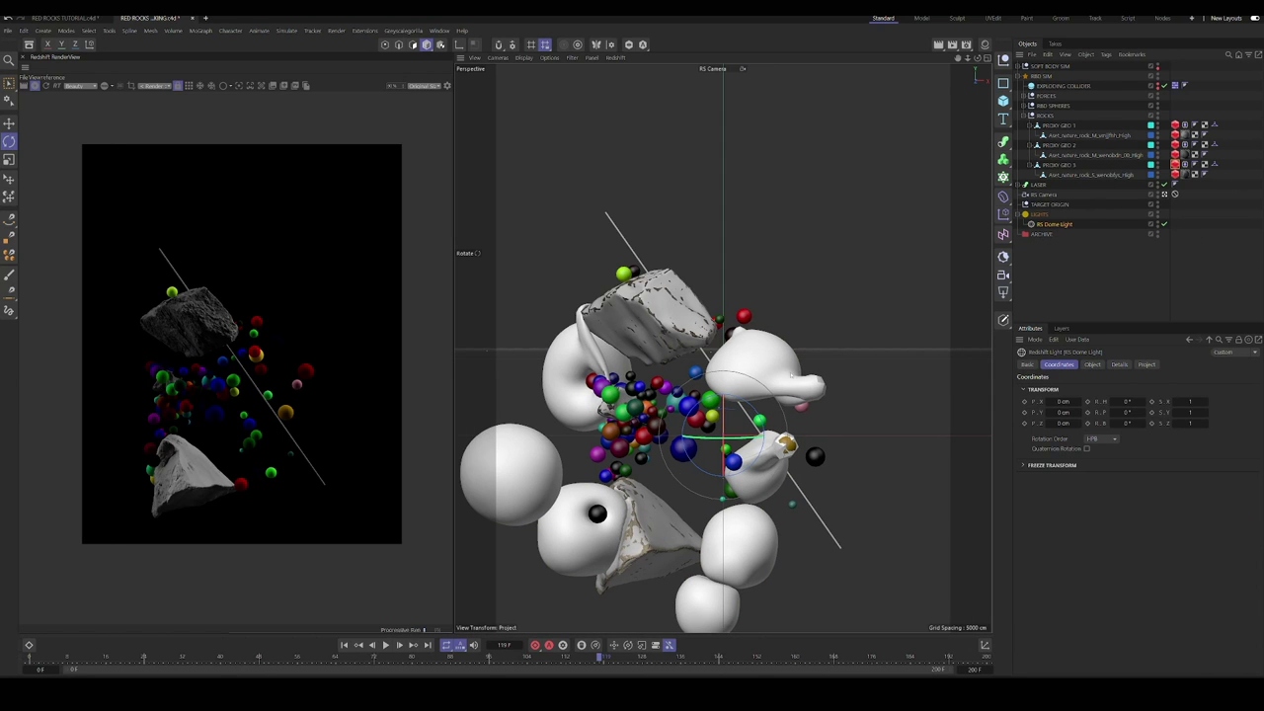
{"action": "mouse_move", "coordinate": [741, 437]}
{"action": "left_mouse_down"}
{"action": "mouse_move", "coordinate": [1025, 433]}
{"action": "mouse_move", "coordinate": [757, 452]}
{"action": "left_mouse_up"}
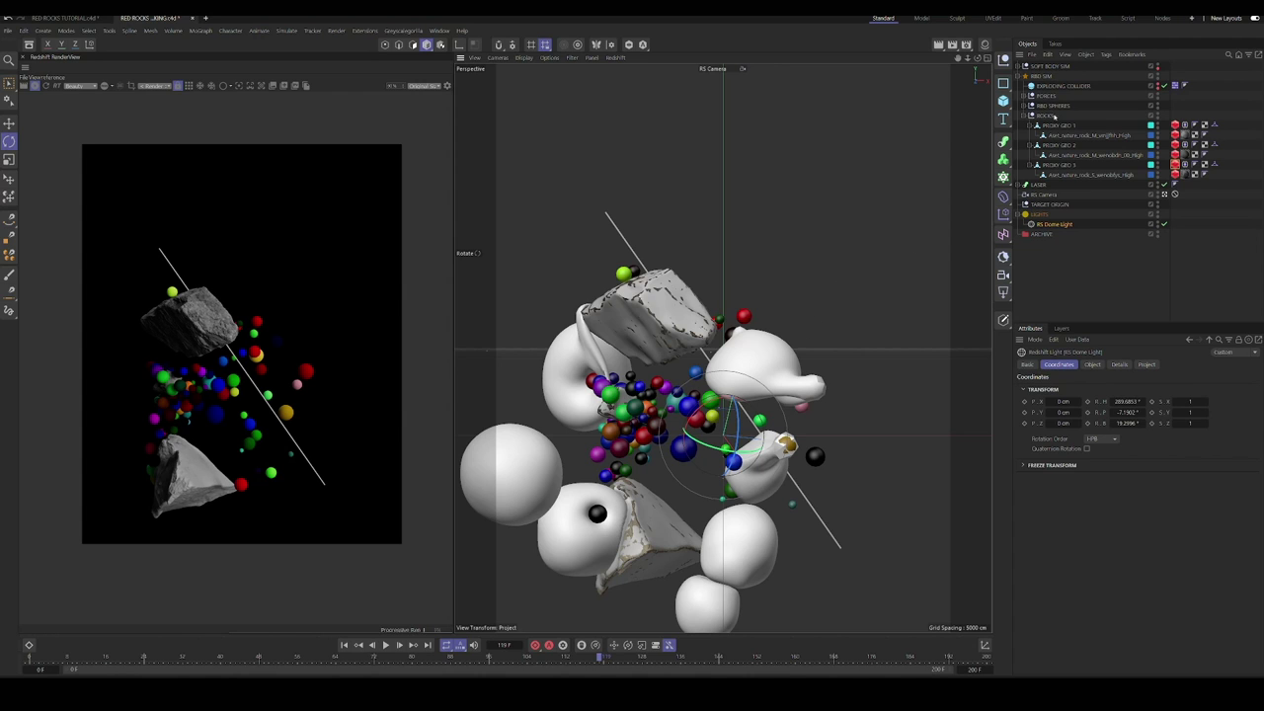
{"action": "double_click", "coordinate": [1158, 108]}
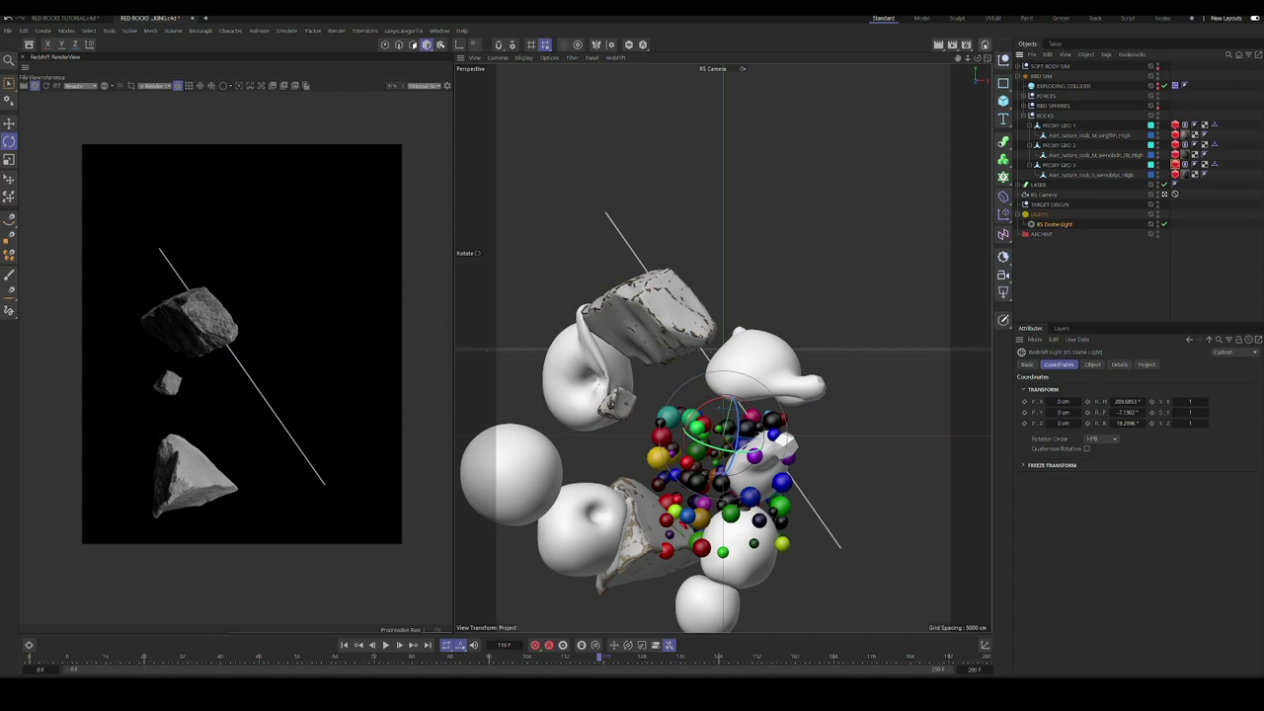
Step: Show the scene's materials and review the Node Materials for Presets option in the Redshift renderer preferences
{"action": "left_click", "coordinate": [985, 44]}
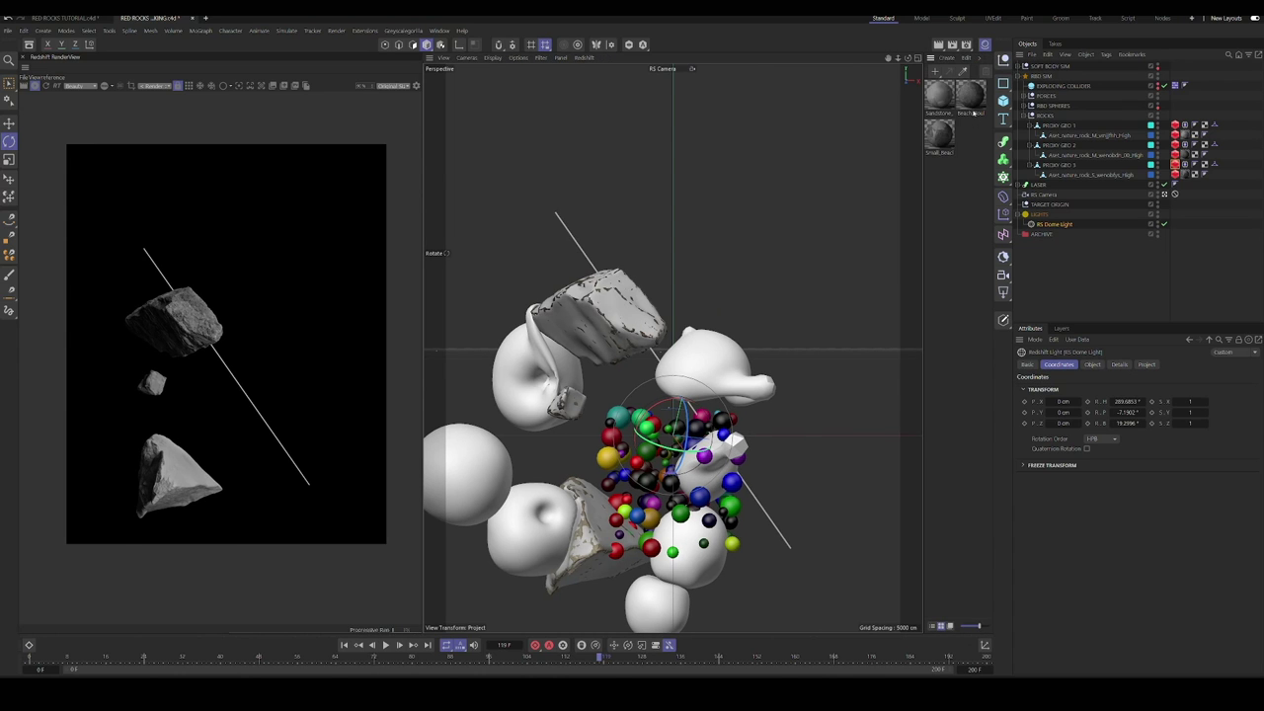
{"action": "left_click", "coordinate": [25, 31]}
{"action": "left_click", "coordinate": [60, 197]}
{"action": "left_click", "coordinate": [69, 341]}
{"action": "left_click", "coordinate": [89, 351]}
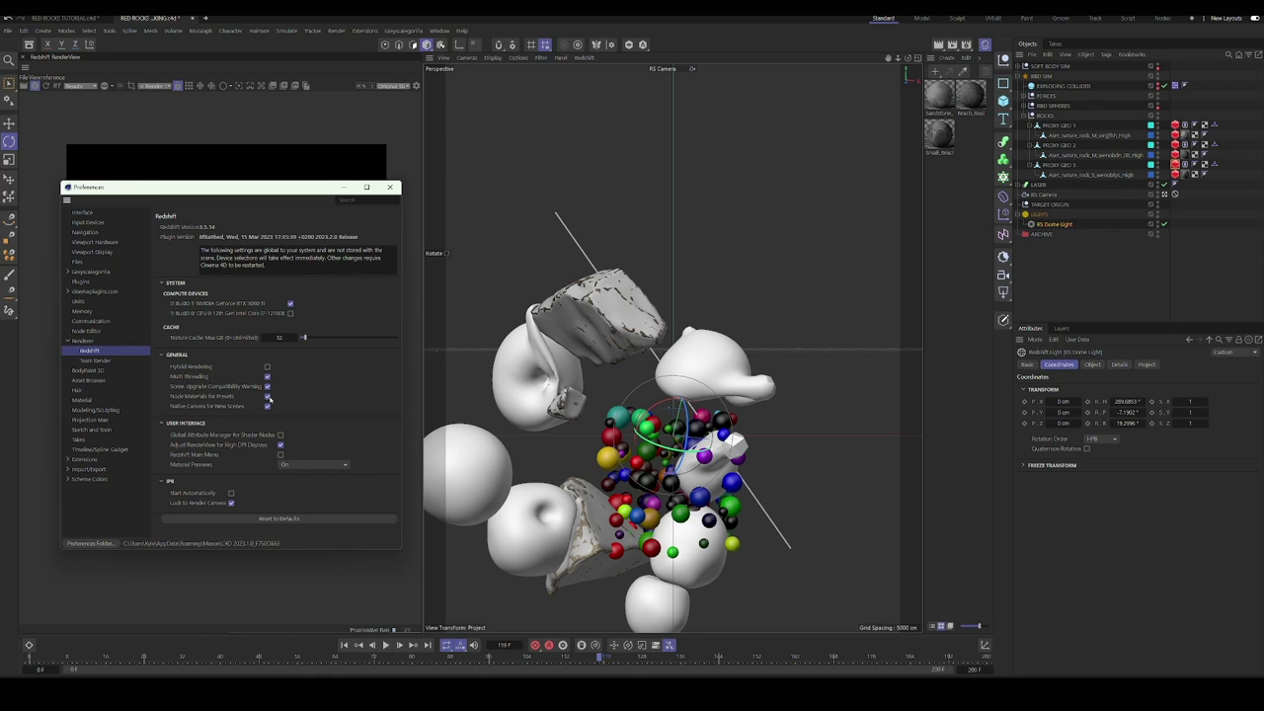
{"action": "left_click", "coordinate": [392, 187]}
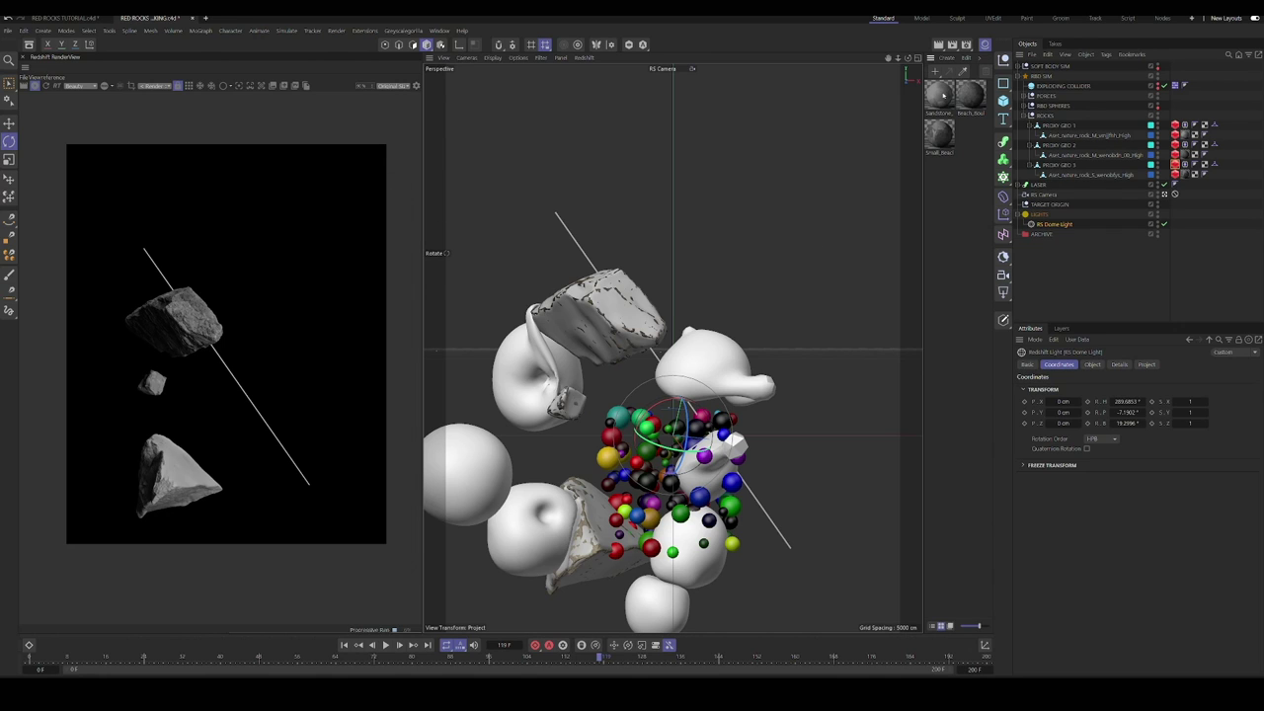
Step: Open the Sandstone Boulder material in an enlarged shader graph and arrange its Color Correct node beside the Albedo texture
{"action": "double_click", "coordinate": [943, 94]}
{"action": "left_click_drag", "start_coordinate": [734, 128], "coordinate": [584, 137]}
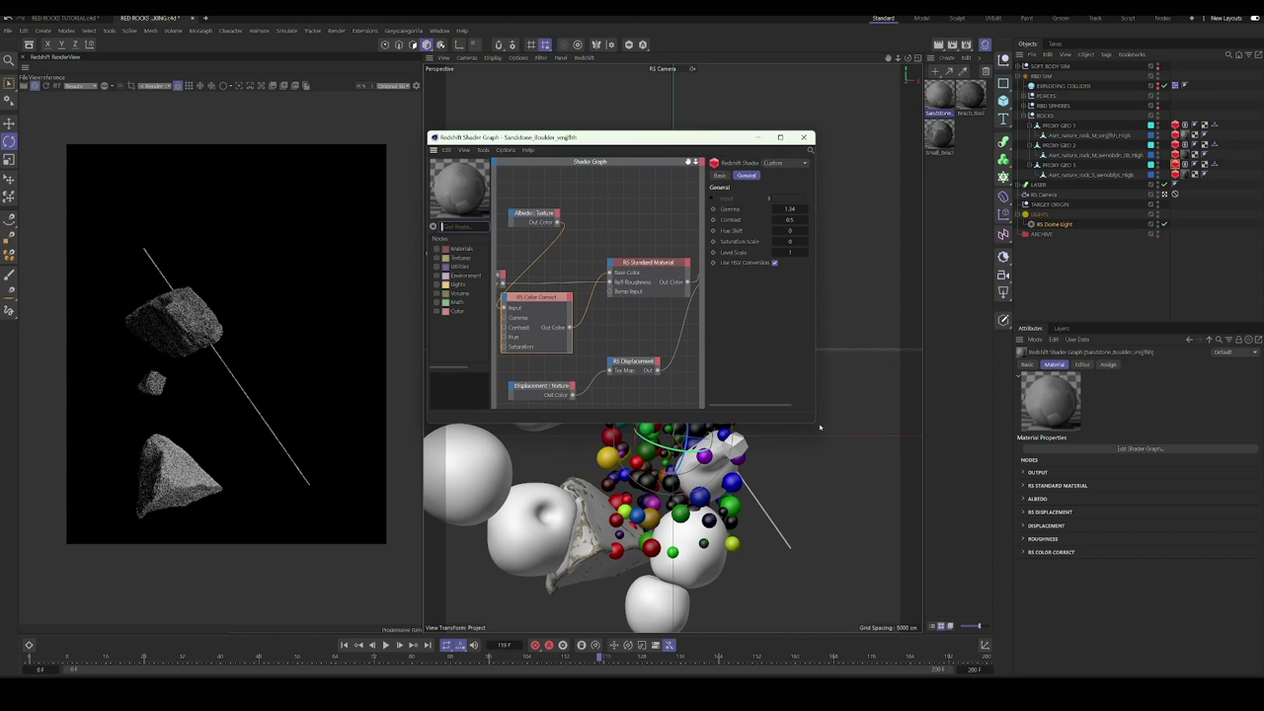
{"action": "left_click_drag", "start_coordinate": [827, 430], "coordinate": [1054, 515]}
{"action": "left_click_drag", "start_coordinate": [614, 370], "coordinate": [610, 251]}
{"action": "left_click_drag", "start_coordinate": [728, 220], "coordinate": [707, 224]}
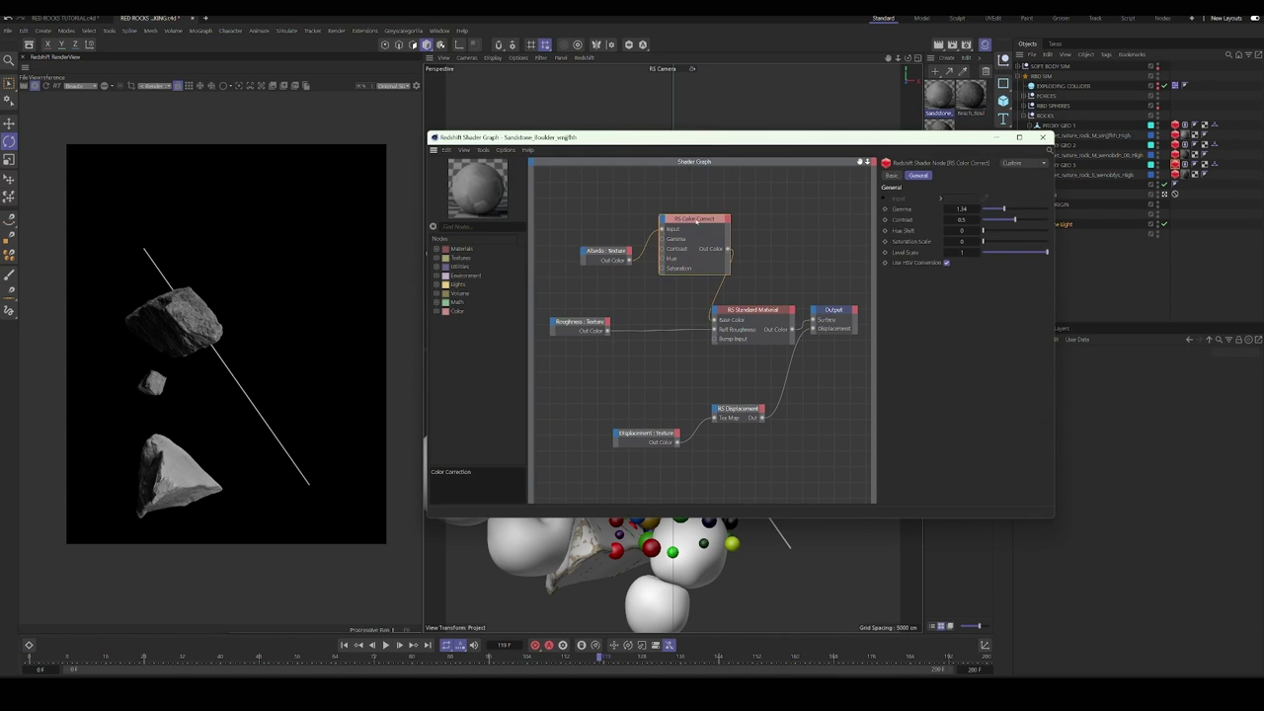
Step: Compare Base Color with and without the Sandstone Boulder's Color Correct node, reconnect it and lower its Gamma to about 0.76
{"action": "left_click_drag", "start_coordinate": [714, 319], "coordinate": [714, 318]}
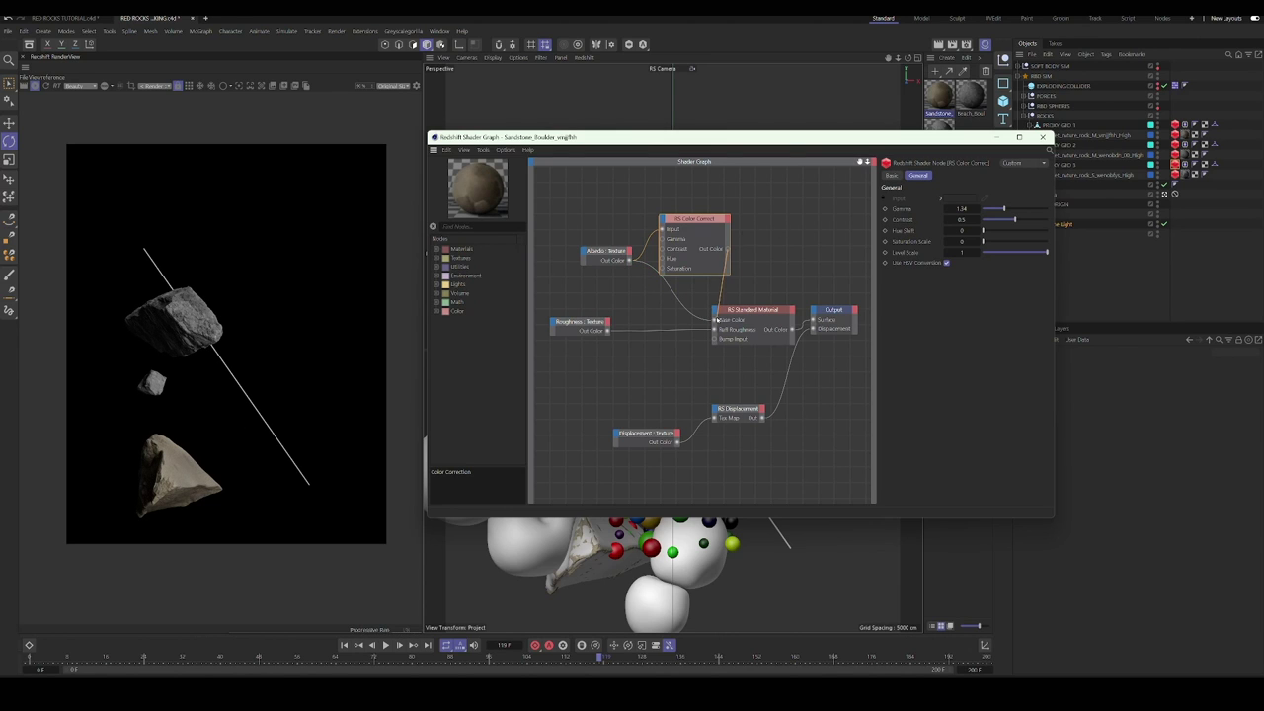
{"action": "left_click_drag", "start_coordinate": [716, 320], "coordinate": [728, 249]}
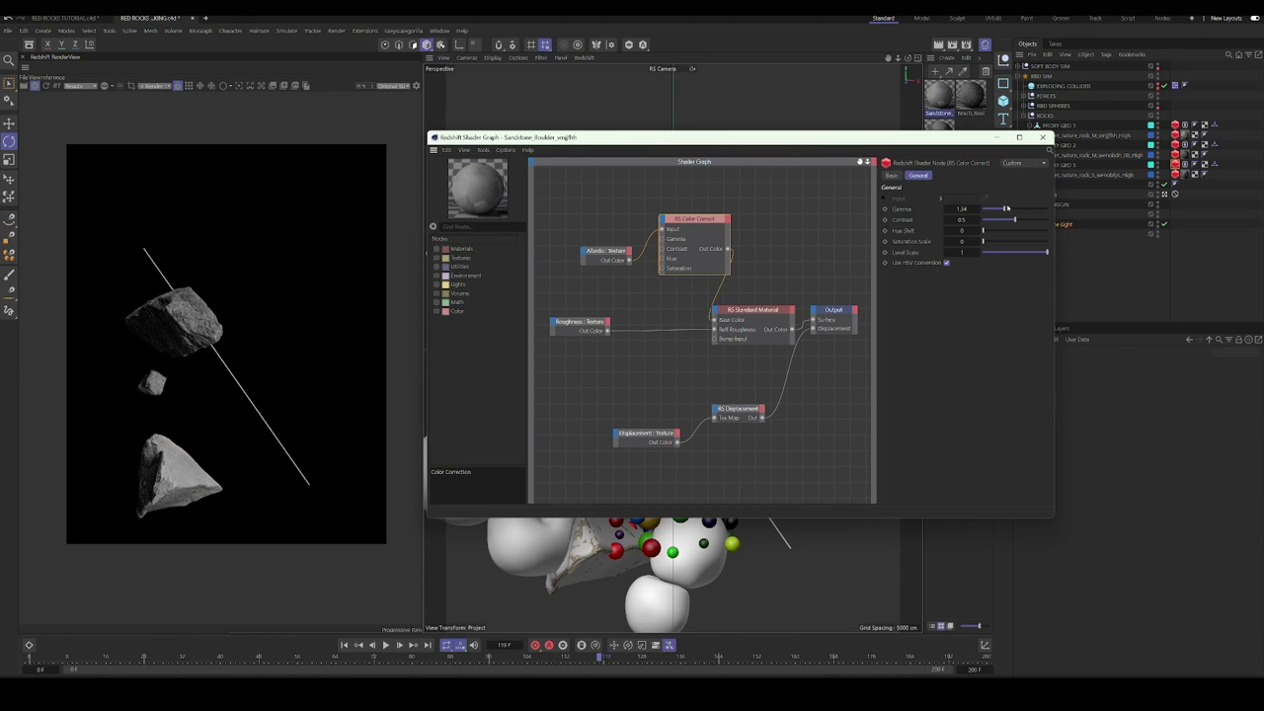
{"action": "left_click_drag", "start_coordinate": [1008, 208], "coordinate": [999, 208]}
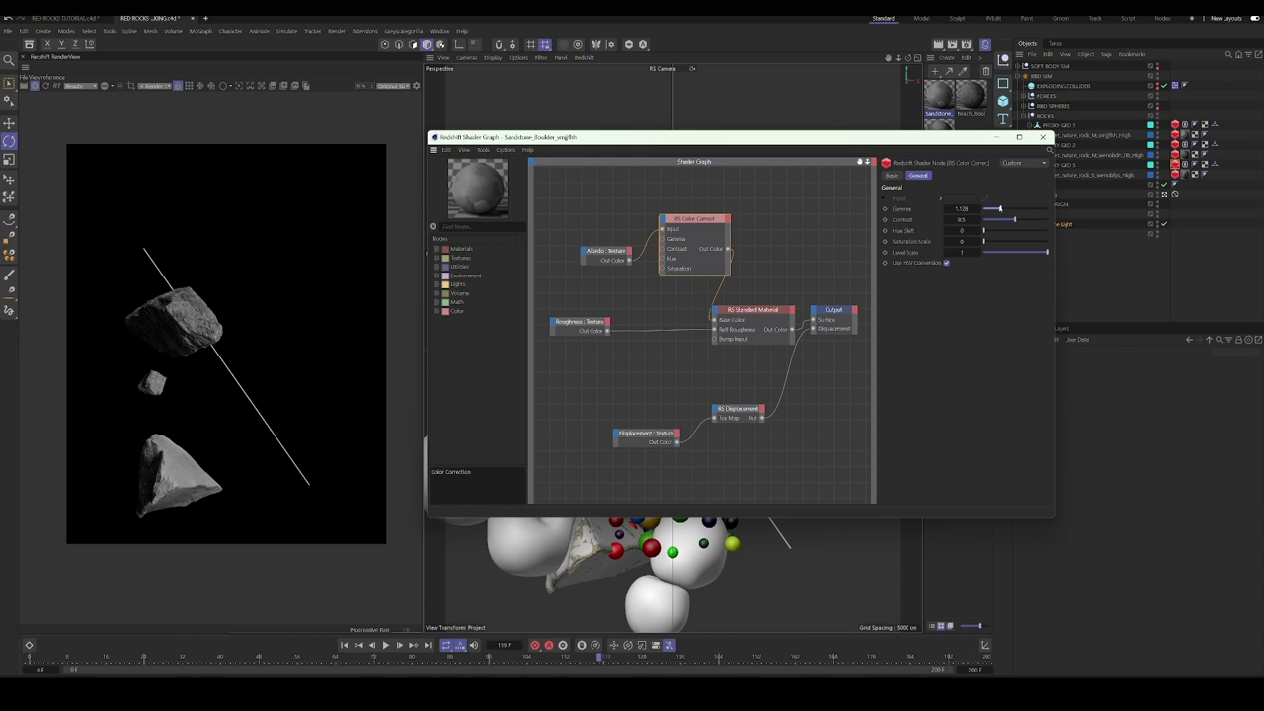
{"action": "left_click_drag", "start_coordinate": [1000, 209], "coordinate": [995, 209]}
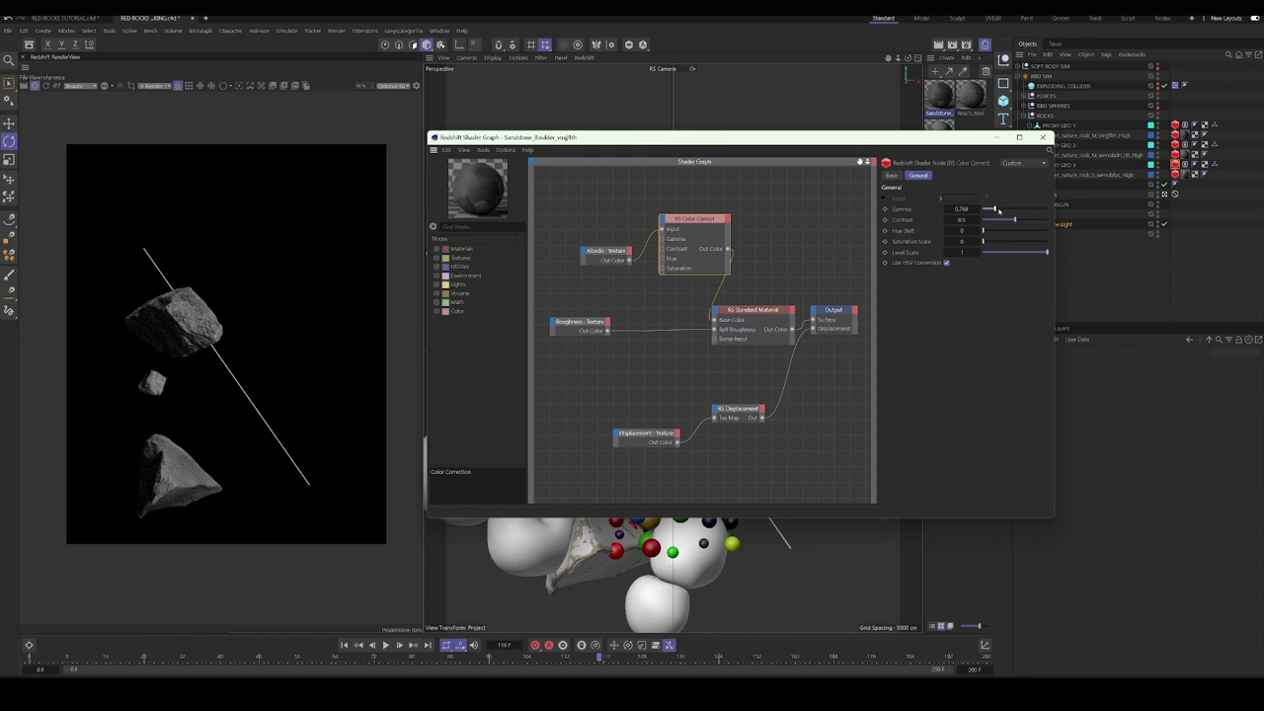
{"action": "left_click", "coordinate": [1043, 137]}
Step: Review the Color Correct settings in the Beach Boulder material's shader graph
{"action": "double_click", "coordinate": [970, 97]}
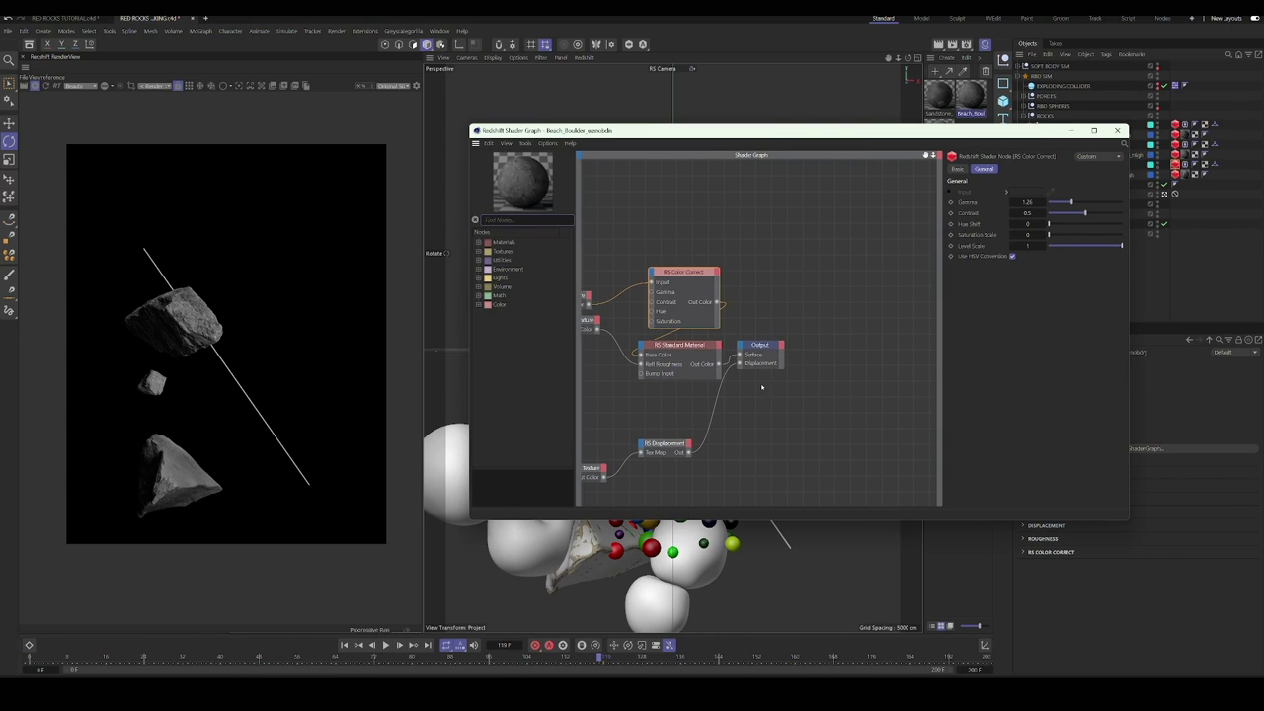
{"action": "left_click", "coordinate": [1117, 130]}
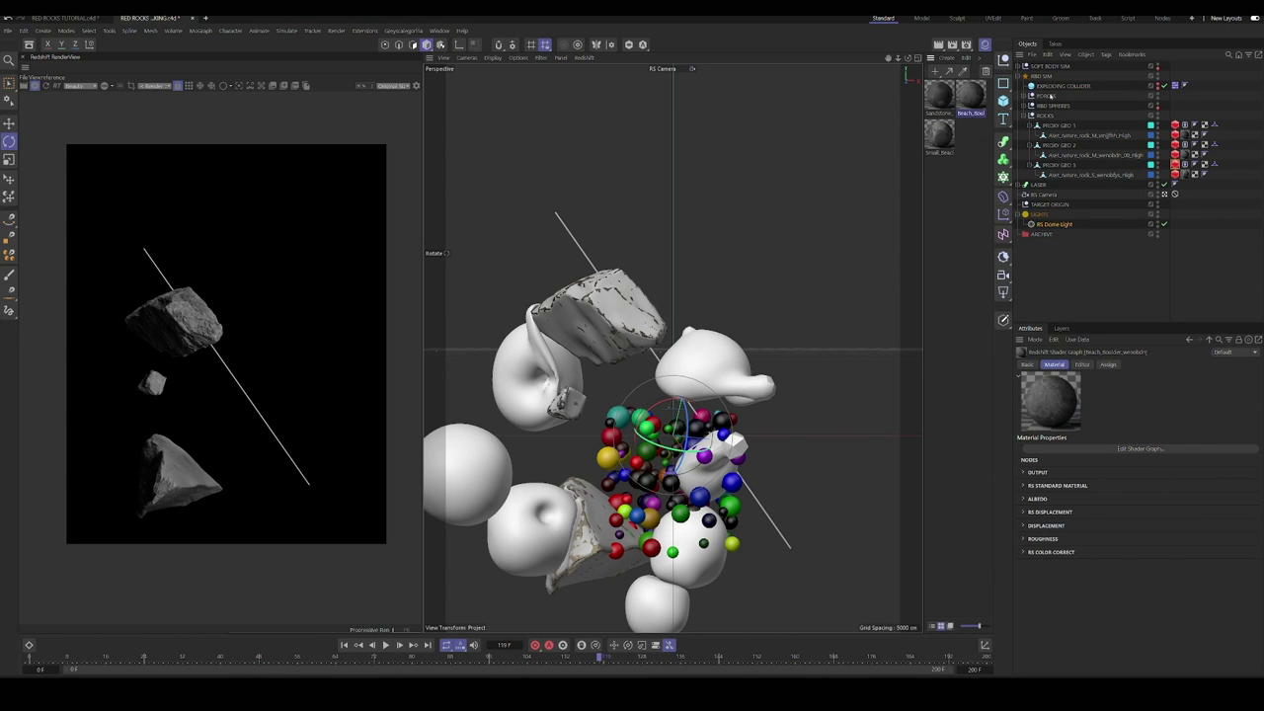
Step: Create a new Redshift material on the LASER sweep with an emission weight of 5
{"action": "left_click", "coordinate": [1039, 185]}
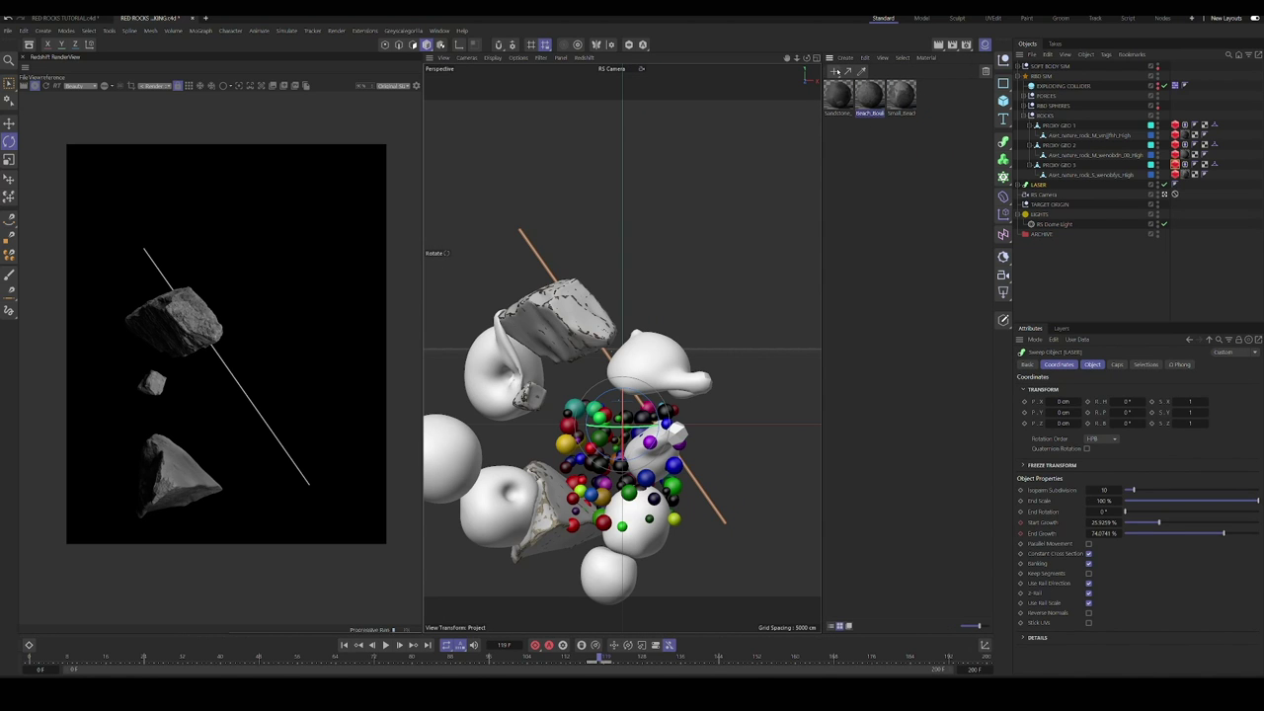
{"action": "left_click", "coordinate": [836, 72]}
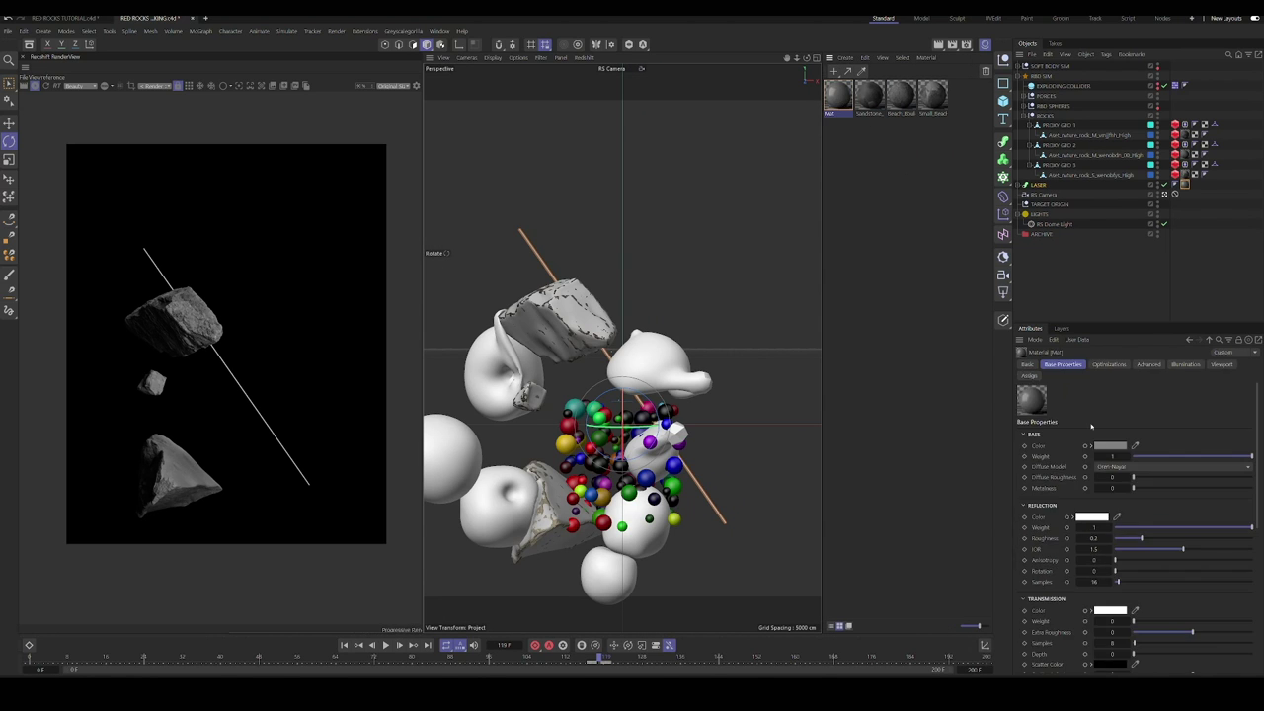
{"action": "scroll", "coordinate": [1099, 434], "scroll_direction": "down", "scroll_amount": 5}
{"action": "left_click", "coordinate": [1084, 593]}
{"action": "type", "text": "5"}
{"action": "key", "text": "Return"}
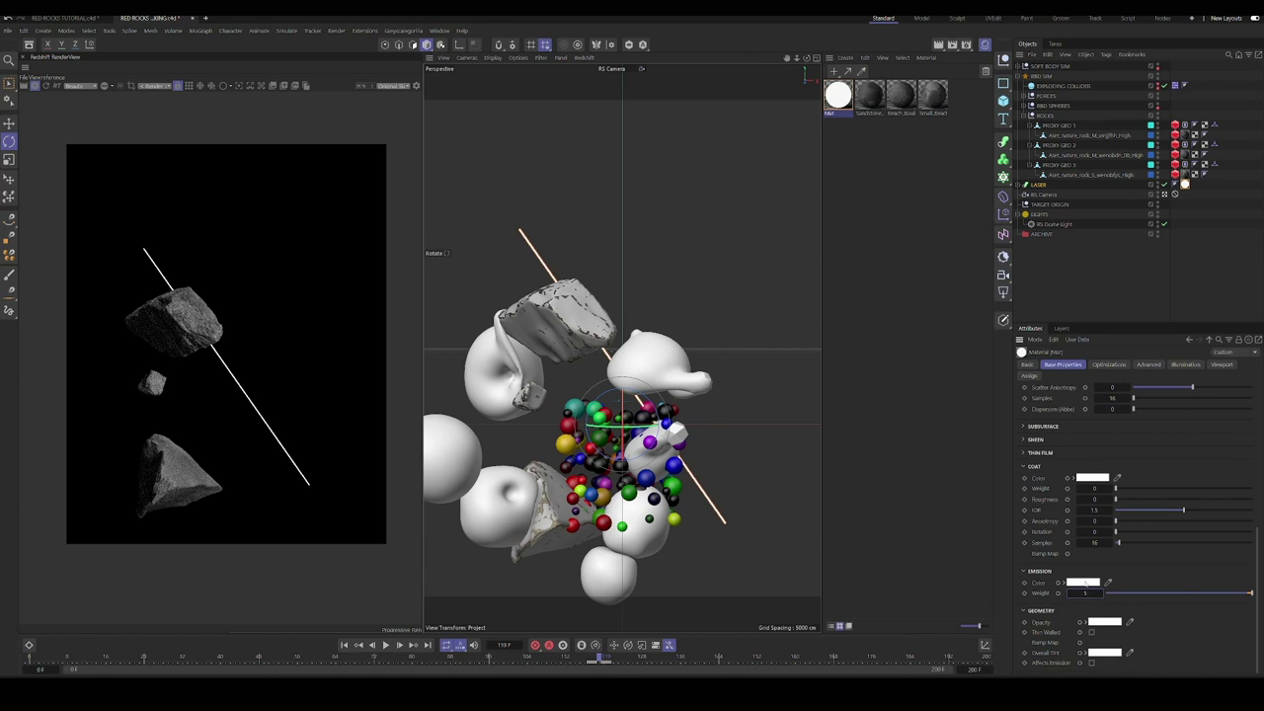
Step: Set the laser material's emission colour to orange-red and raise its emission weight to 40
{"action": "left_click", "coordinate": [1085, 582]}
{"action": "left_click_drag", "start_coordinate": [1044, 622], "coordinate": [1121, 628]}
{"action": "left_click", "coordinate": [1181, 574]}
{"action": "left_click", "coordinate": [1085, 593]}
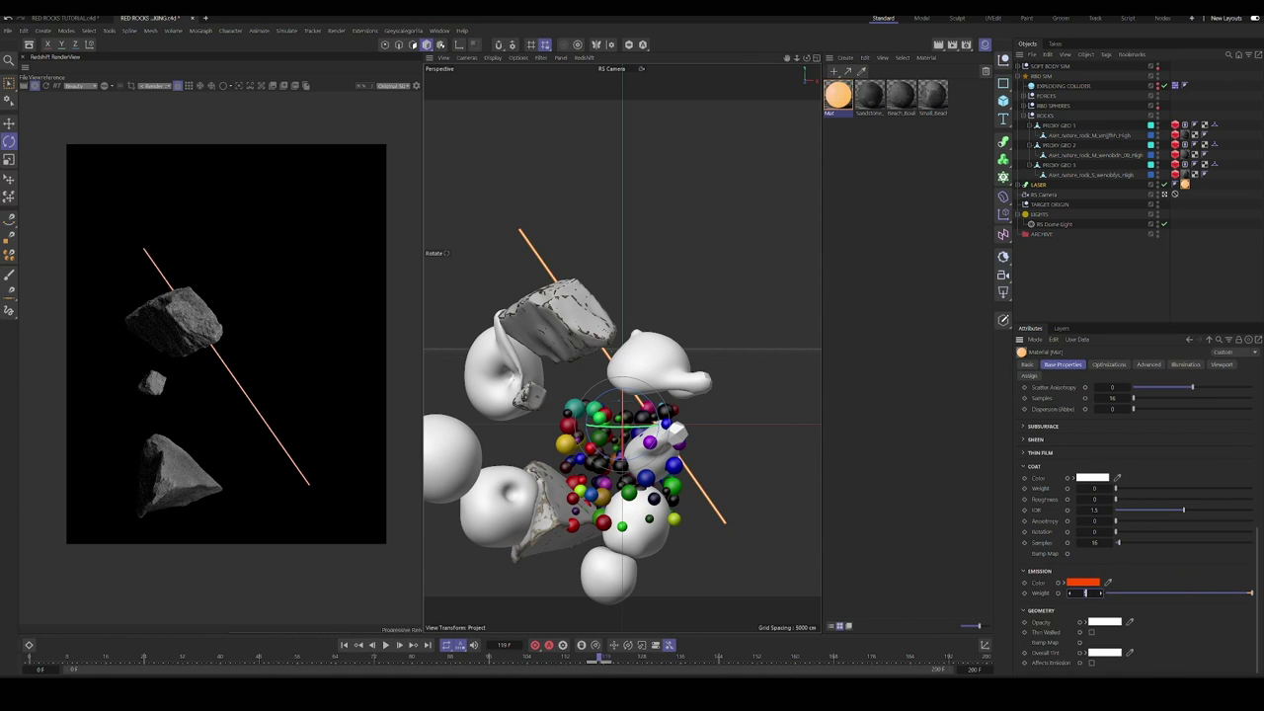
{"action": "type", "text": "20"}
{"action": "key", "text": "Return"}
{"action": "left_click_drag", "start_coordinate": [1095, 593], "coordinate": [1096, 592]}
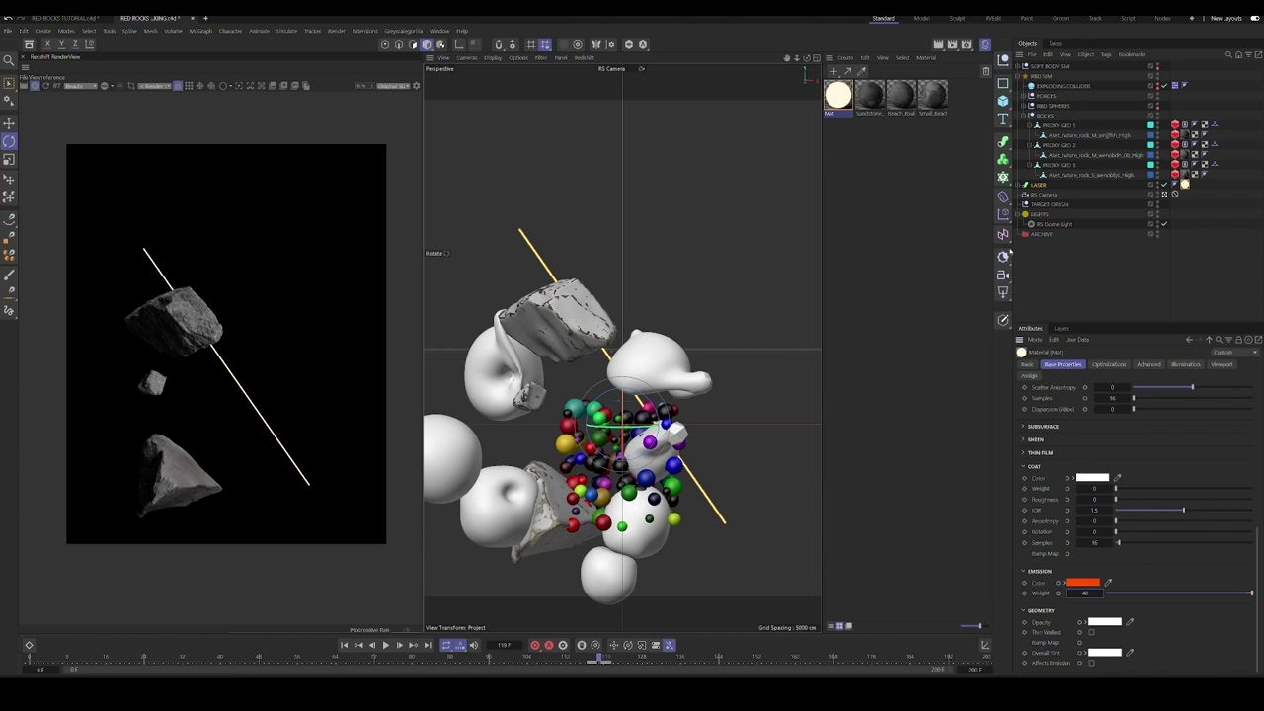
Step: Show the RBD SPHERES group in the render and apply a second new Redshift material to its Cloner
{"action": "left_click", "coordinate": [833, 71]}
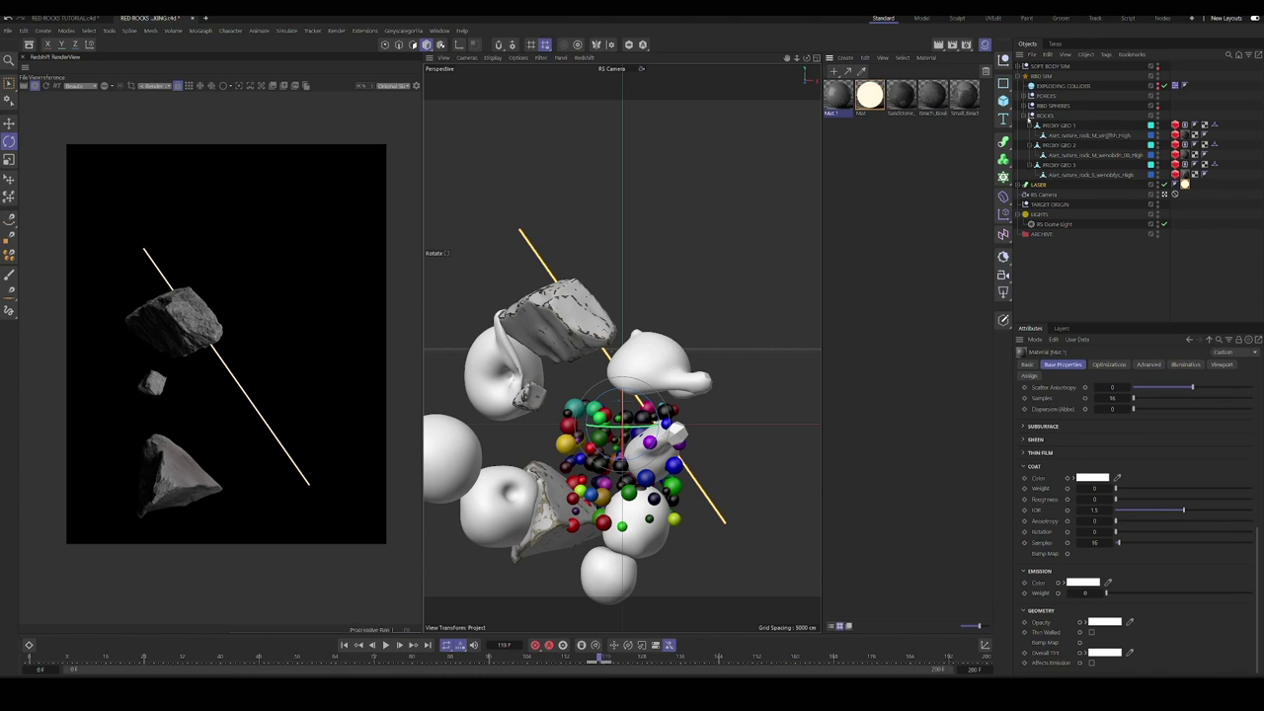
{"action": "left_click", "coordinate": [1157, 106], "text": "alt"}
{"action": "left_click", "coordinate": [1023, 106]}
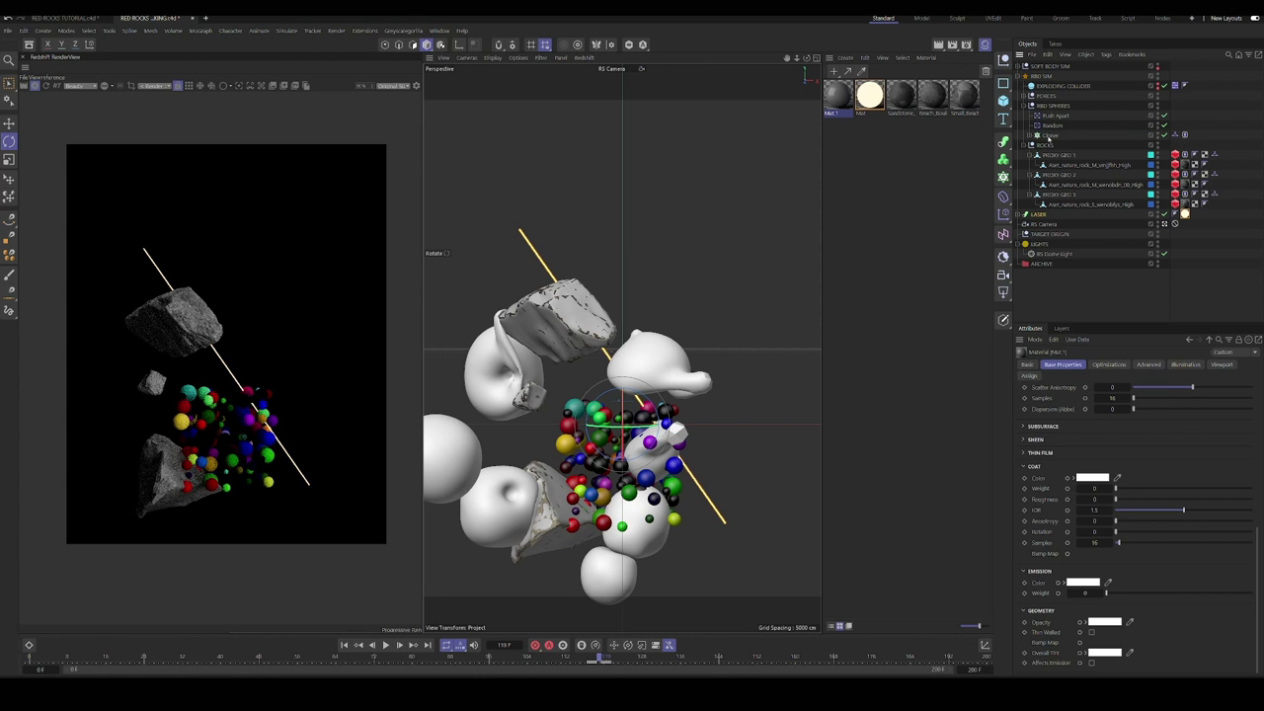
{"action": "left_click", "coordinate": [1049, 135]}
{"action": "left_click_drag", "start_coordinate": [838, 96], "coordinate": [1051, 135]}
Step: Feed a Color User Data node with the RSMGColor attribute into the base colour of the sphere material's RS Standard
{"action": "double_click", "coordinate": [837, 95]}
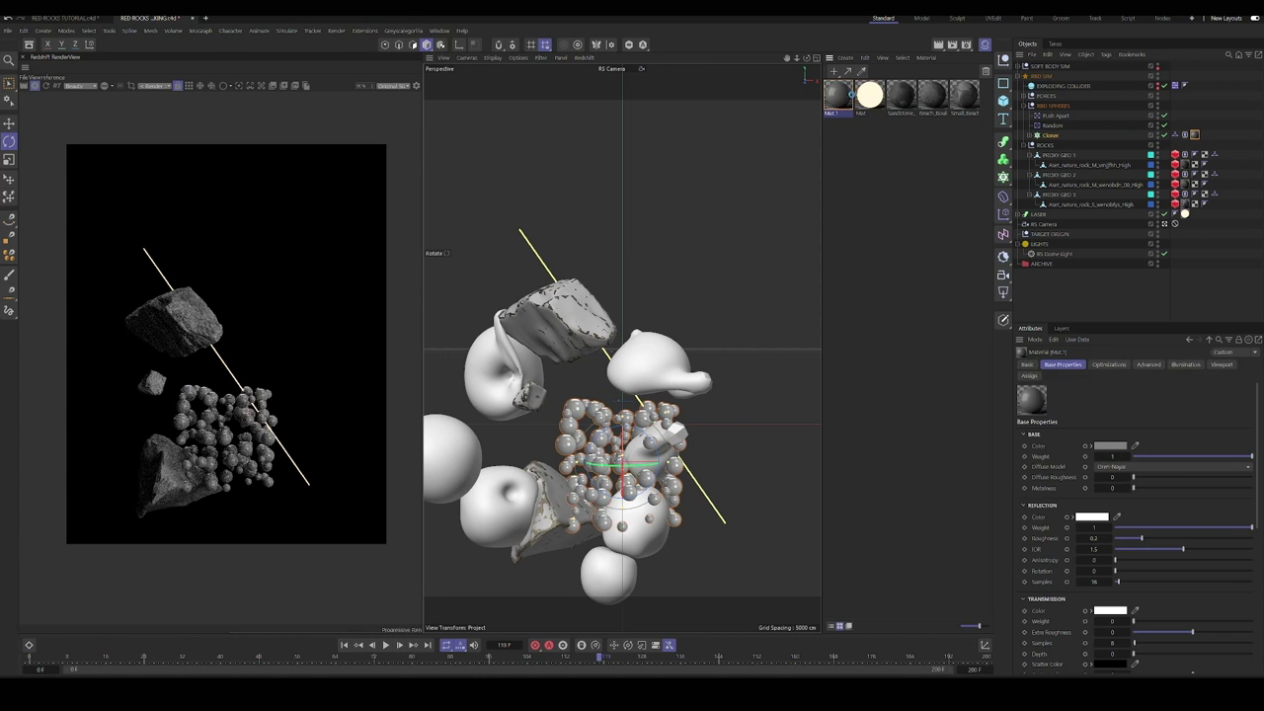
{"action": "double_click", "coordinate": [462, 310]}
{"action": "type", "text": "color user"}
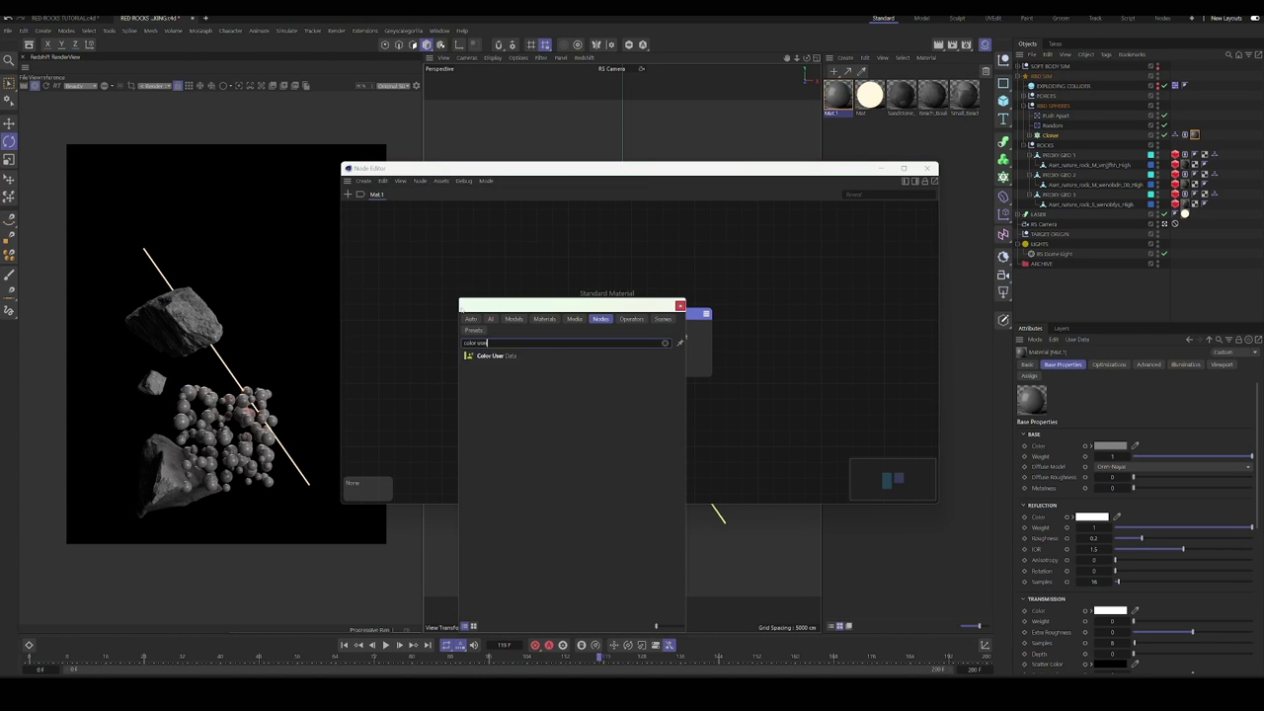
{"action": "key", "text": "Down"}
{"action": "key", "text": "Return"}
{"action": "left_click_drag", "start_coordinate": [491, 328], "coordinate": [568, 347]}
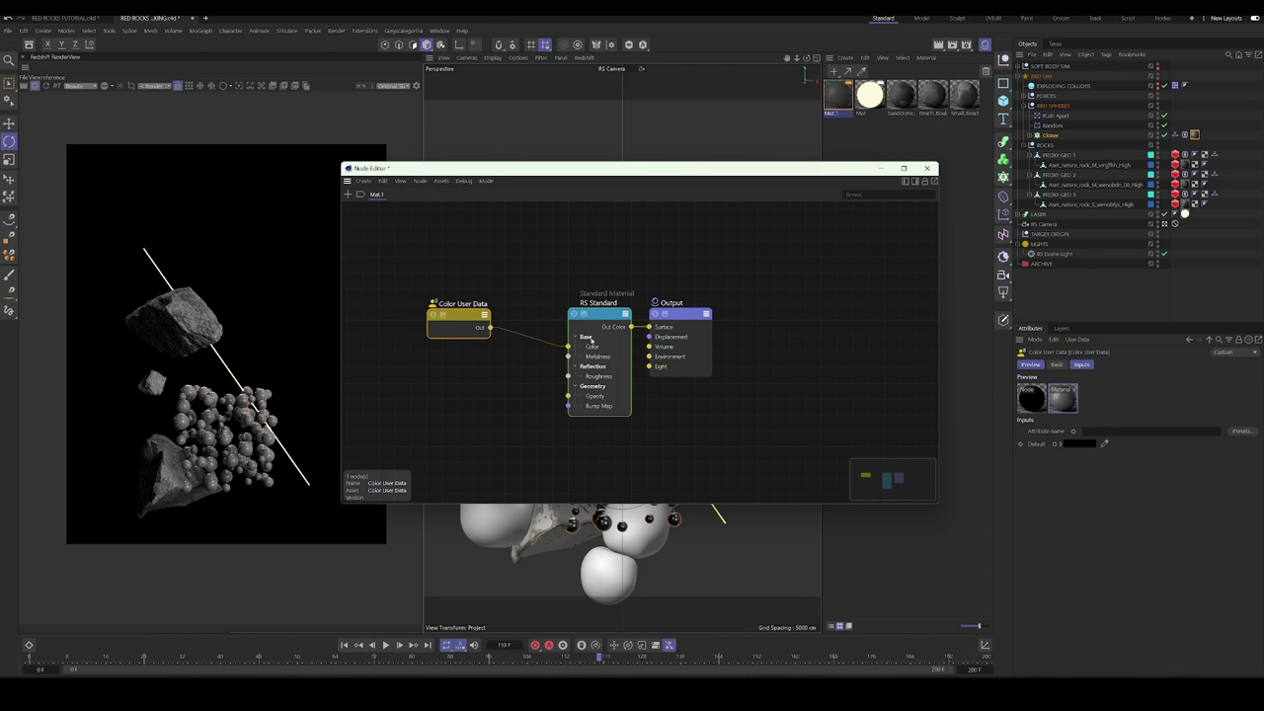
{"action": "left_click", "coordinate": [1240, 431]}
{"action": "left_click", "coordinate": [1175, 441]}
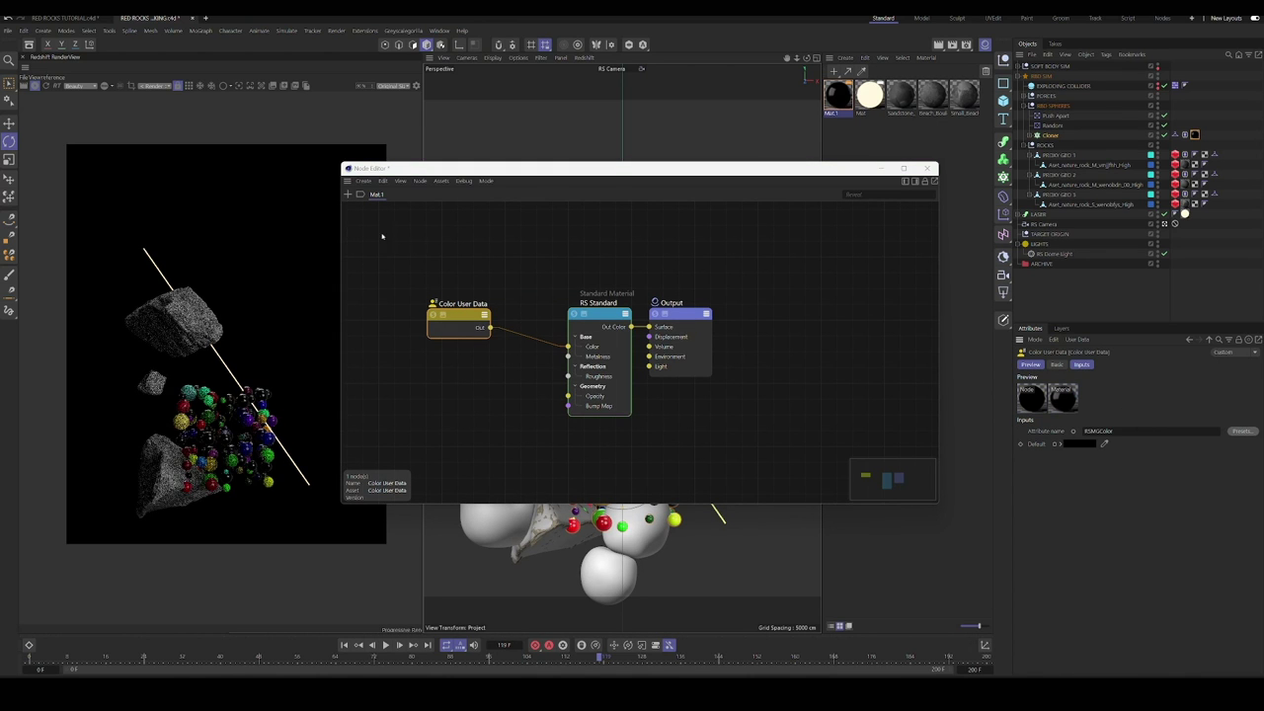
Step: Insert a Ramp between Color User Data and the RS Standard base colour, using the Ramp's Alt Input
{"action": "double_click", "coordinate": [514, 285]}
{"action": "type", "text": "ram"}
{"action": "key", "text": "Down"}
{"action": "key", "text": "Return"}
{"action": "left_click_drag", "start_coordinate": [514, 291], "coordinate": [541, 259]}
{"action": "left_click_drag", "start_coordinate": [491, 328], "coordinate": [535, 262]}
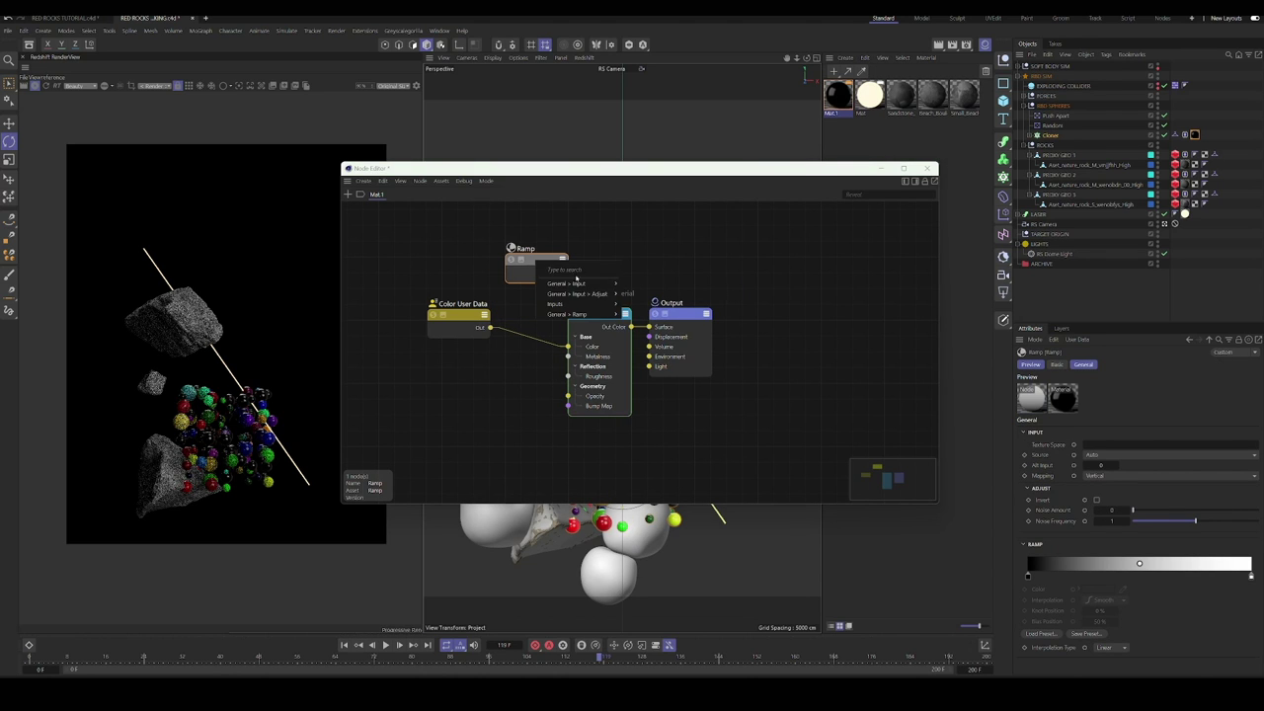
{"action": "mouse_move", "coordinate": [582, 283]}
{"action": "left_click", "coordinate": [643, 306]}
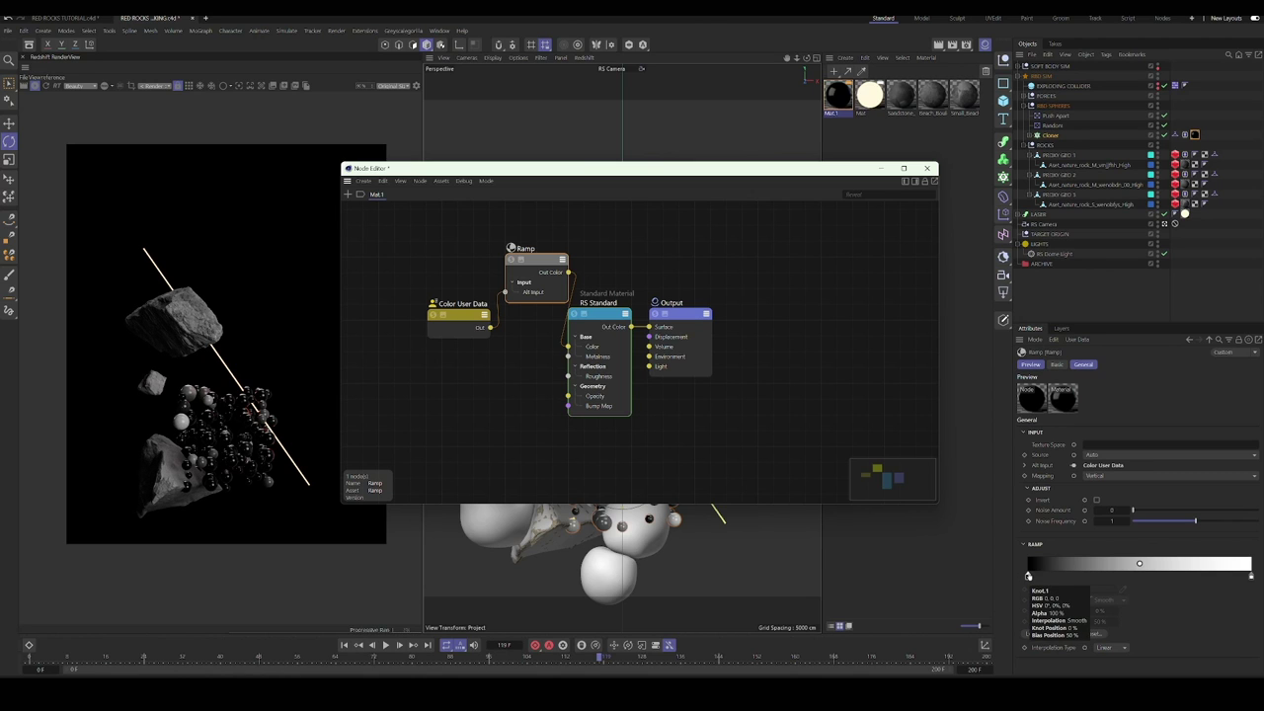
Step: Colour the Ramp's start knot dark grey and its end knot orange
{"action": "left_click", "coordinate": [1028, 576]}
{"action": "left_click", "coordinate": [1102, 590]}
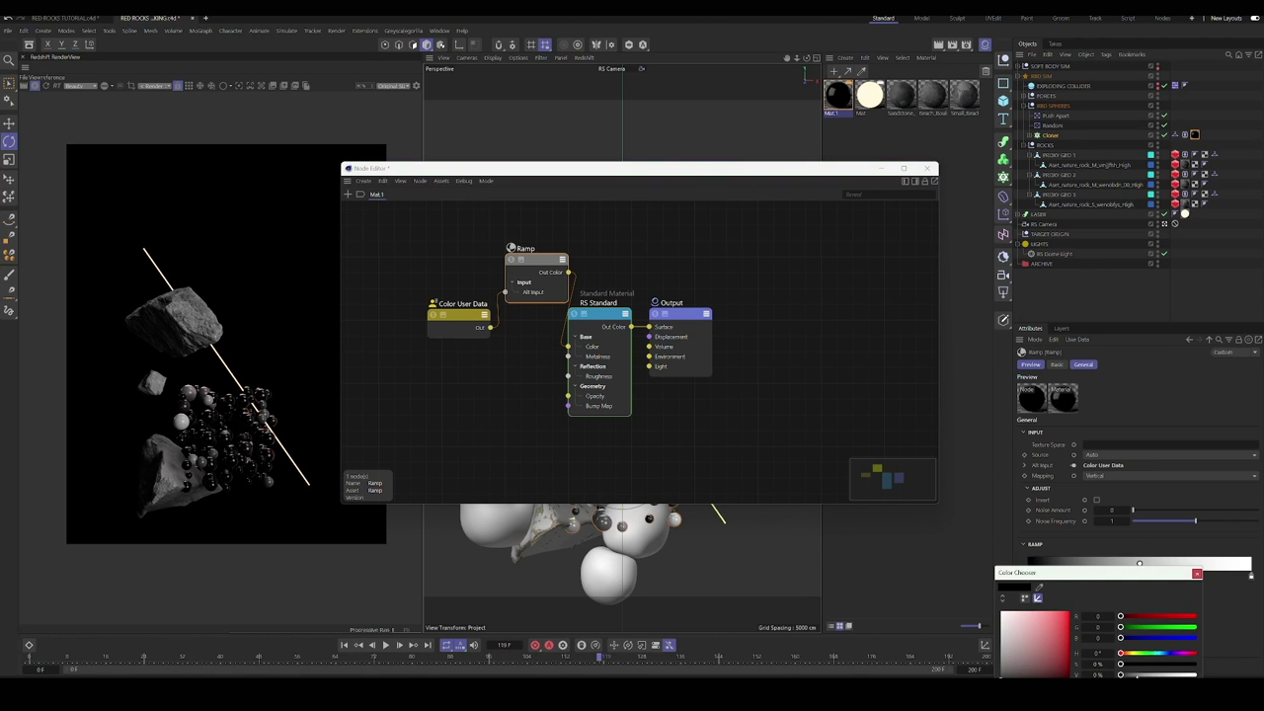
{"action": "left_click", "coordinate": [1195, 576]}
{"action": "double_click", "coordinate": [1250, 576]}
{"action": "left_click", "coordinate": [1004, 586]}
{"action": "left_click", "coordinate": [1145, 597]}
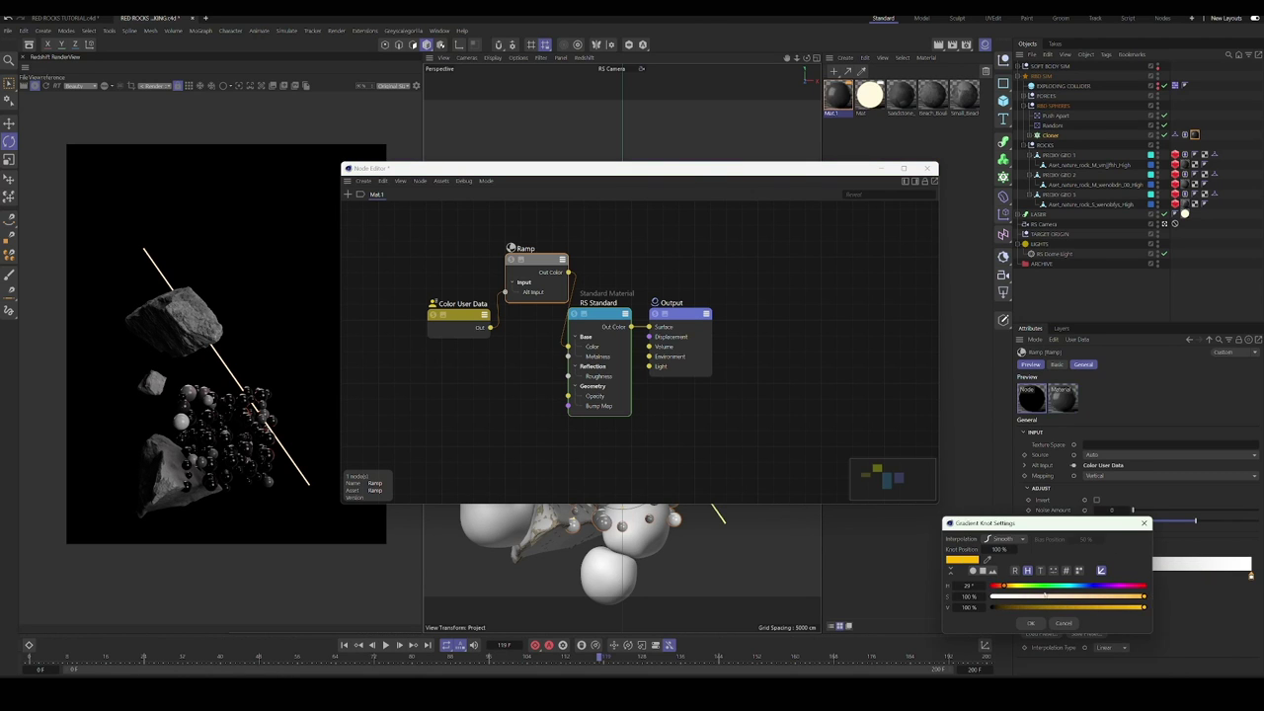
{"action": "left_click_drag", "start_coordinate": [1004, 585], "coordinate": [996, 586]}
{"action": "left_click", "coordinate": [1031, 624]}
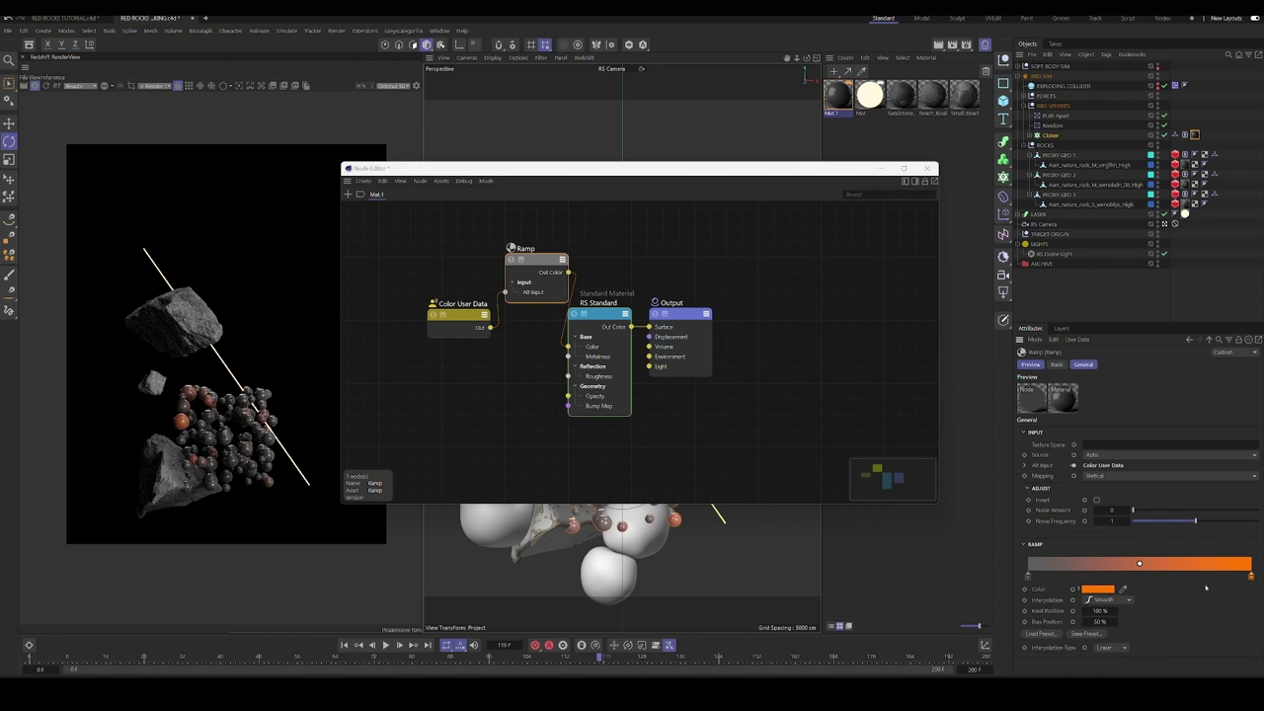
Step: Tighten the Ramp by moving the grey knot near the start and the orange knot to about 13.7%
{"action": "left_click_drag", "start_coordinate": [1252, 576], "coordinate": [1166, 575]}
{"action": "left_click_drag", "start_coordinate": [1028, 576], "coordinate": [1075, 575]}
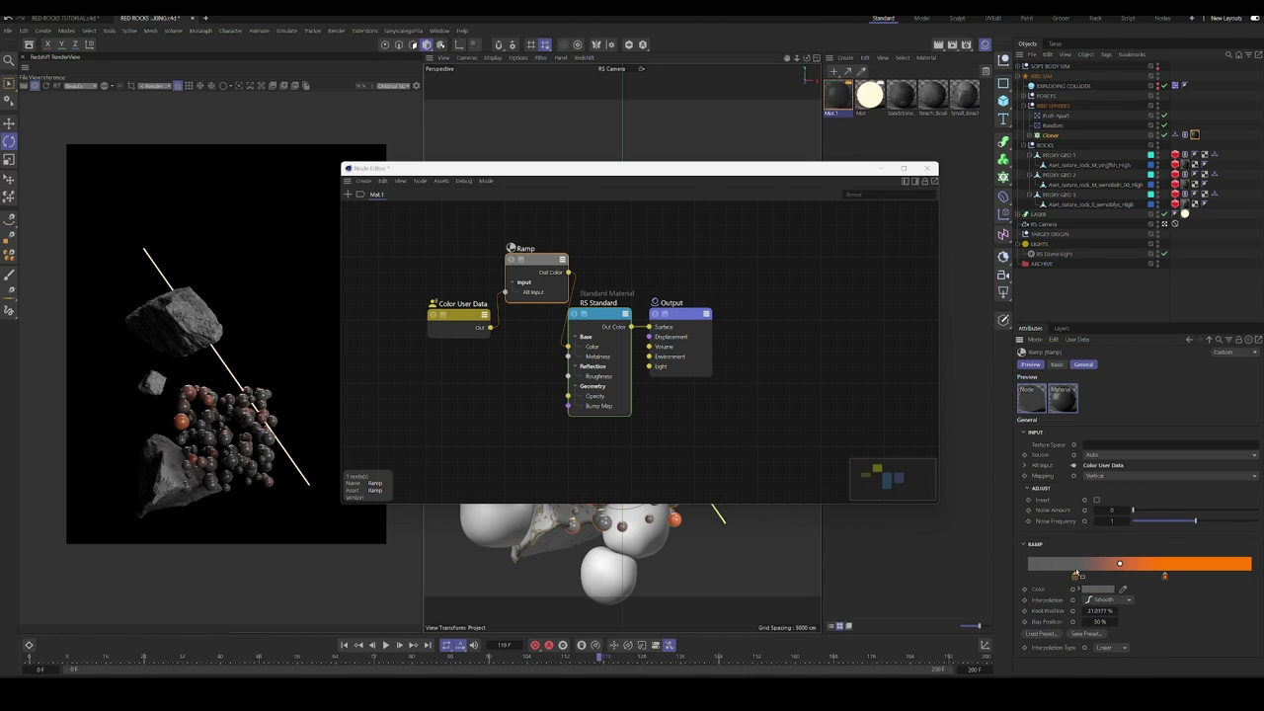
{"action": "left_click_drag", "start_coordinate": [1165, 578], "coordinate": [1060, 576]}
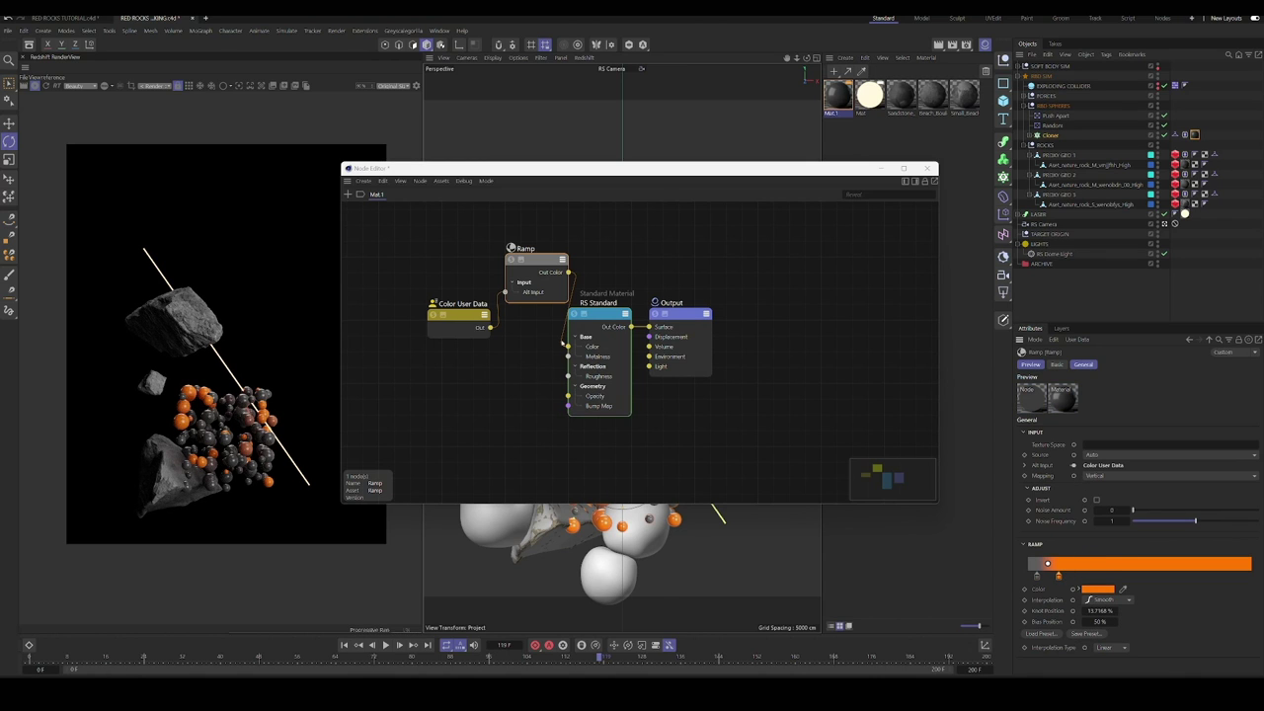
Step: Add a second Ramp between Color User Data and the Output's Surface, and move its white knot close to the black one
{"action": "double_click", "coordinate": [522, 350]}
{"action": "type", "text": "ramp"}
{"action": "double_click", "coordinate": [541, 386]}
{"action": "left_click_drag", "start_coordinate": [522, 352], "coordinate": [572, 447]}
{"action": "left_click_drag", "start_coordinate": [681, 322], "coordinate": [763, 313]}
{"action": "left_click_drag", "start_coordinate": [490, 327], "coordinate": [730, 318]}
{"action": "left_click", "coordinate": [614, 464]}
{"action": "left_click_drag", "start_coordinate": [599, 314], "coordinate": [631, 228]}
{"action": "left_click", "coordinate": [570, 442]}
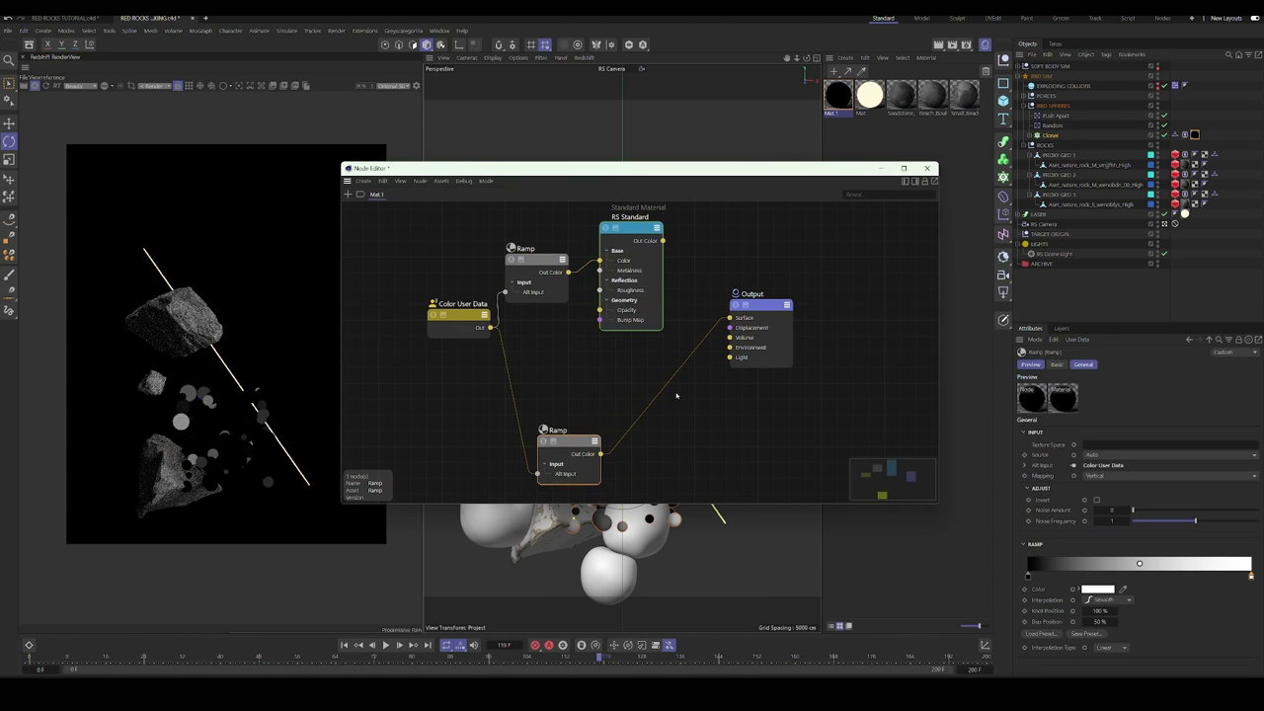
{"action": "left_click_drag", "start_coordinate": [1251, 575], "coordinate": [1039, 579]}
{"action": "scroll", "coordinate": [699, 399], "scroll_direction": "down", "scroll_amount": 3}
Step: Duplicate the RS Standard node and add a Material Blender with the original RS Standard as its base material
{"action": "left_click_drag", "start_coordinate": [744, 344], "coordinate": [811, 393]}
{"action": "left_click_drag", "start_coordinate": [659, 296], "coordinate": [684, 476], "text": "ctrl"}
{"action": "middle_click_drag", "start_coordinate": [751, 452], "coordinate": [743, 357]}
{"action": "left_click", "coordinate": [776, 404]}
{"action": "double_click", "coordinate": [777, 403]}
{"action": "type", "text": "mater"}
{"action": "left_click", "coordinate": [798, 436]}
{"action": "left_click_drag", "start_coordinate": [777, 400], "coordinate": [745, 343]}
{"action": "middle_click_drag", "start_coordinate": [765, 273], "coordinate": [738, 303]}
{"action": "left_click_drag", "start_coordinate": [645, 239], "coordinate": [698, 408]}
Step: Disconnect the first Ramp from the original RS Standard and inspect that node's base colour
{"action": "double_click", "coordinate": [596, 255]}
{"action": "left_click", "coordinate": [626, 233]}
{"action": "left_click", "coordinate": [1110, 443]}
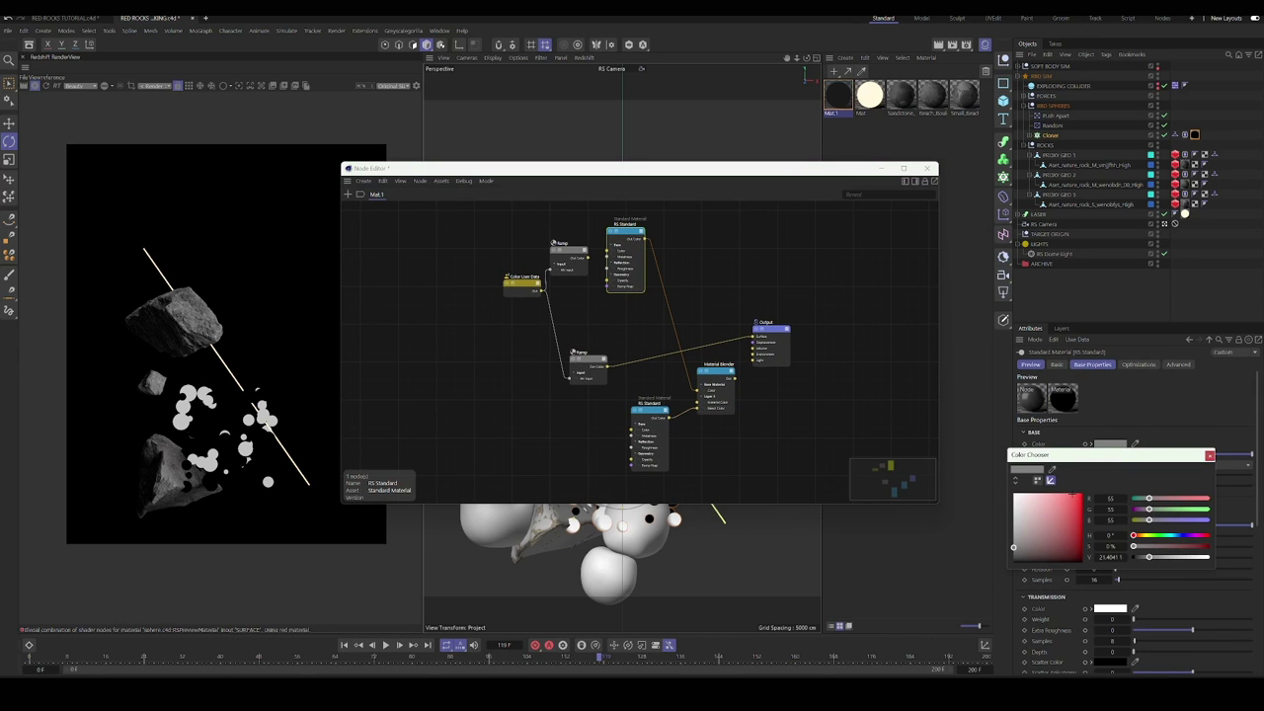
{"action": "left_click", "coordinate": [1209, 456]}
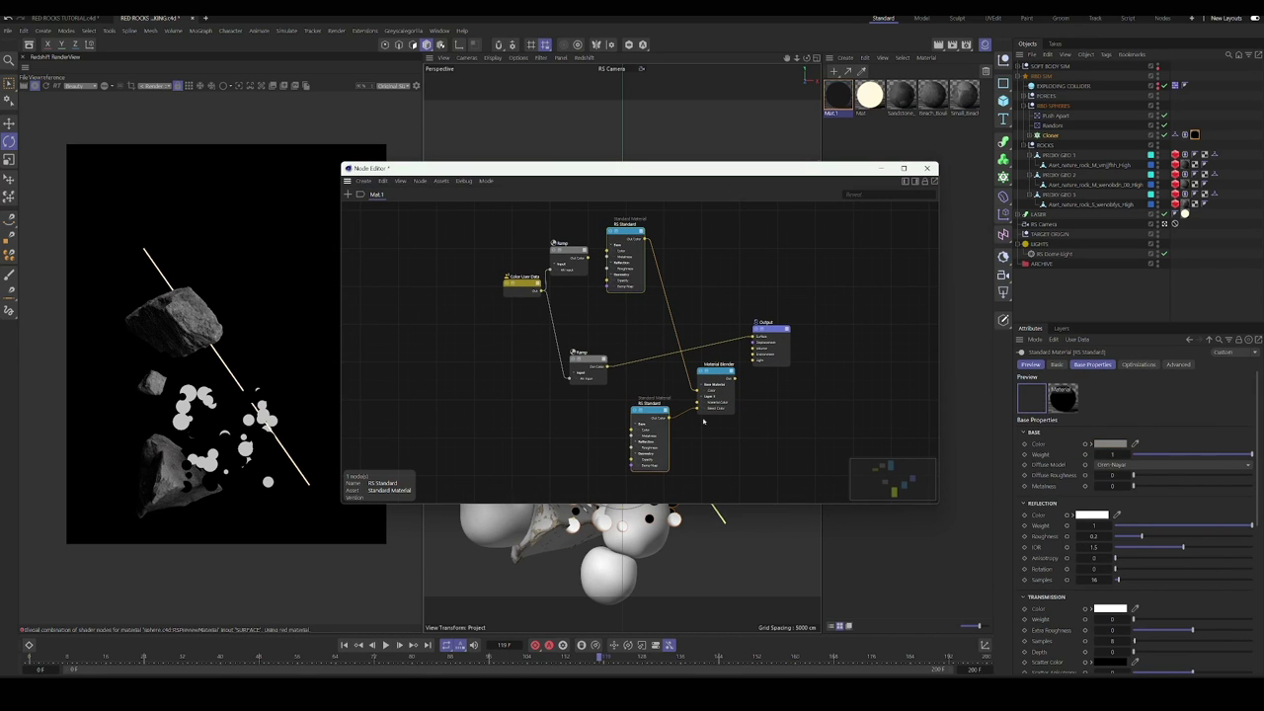
Step: Make the duplicated RS Standard metallic with metalness 1, reflection roughness about 0.305 and a lighter grey base colour
{"action": "left_click", "coordinate": [1244, 486]}
{"action": "left_click", "coordinate": [1155, 536]}
{"action": "left_click", "coordinate": [1110, 444]}
{"action": "left_click", "coordinate": [1170, 558]}
{"action": "left_click", "coordinate": [1210, 455]}
Step: Blend the two sphere materials with the second Ramp through the Material Blender, reconnect the first Ramp and space out the nodes
{"action": "left_click_drag", "start_coordinate": [608, 367], "coordinate": [753, 336]}
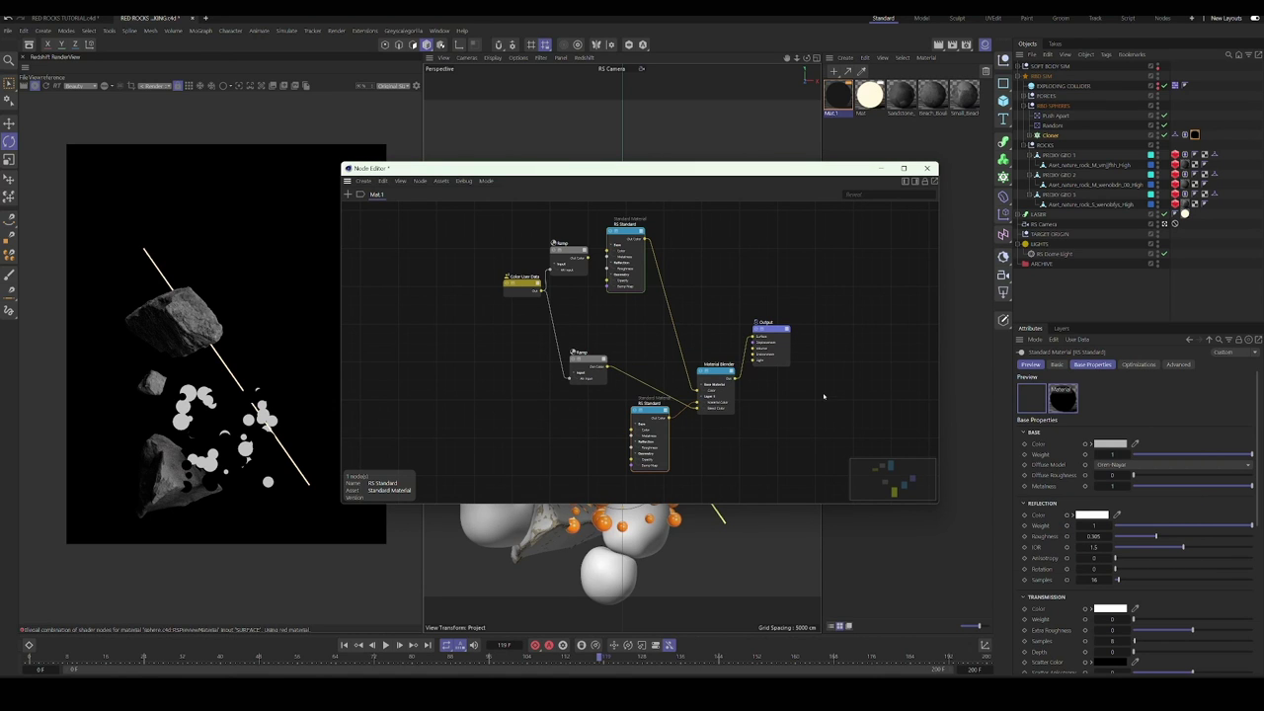
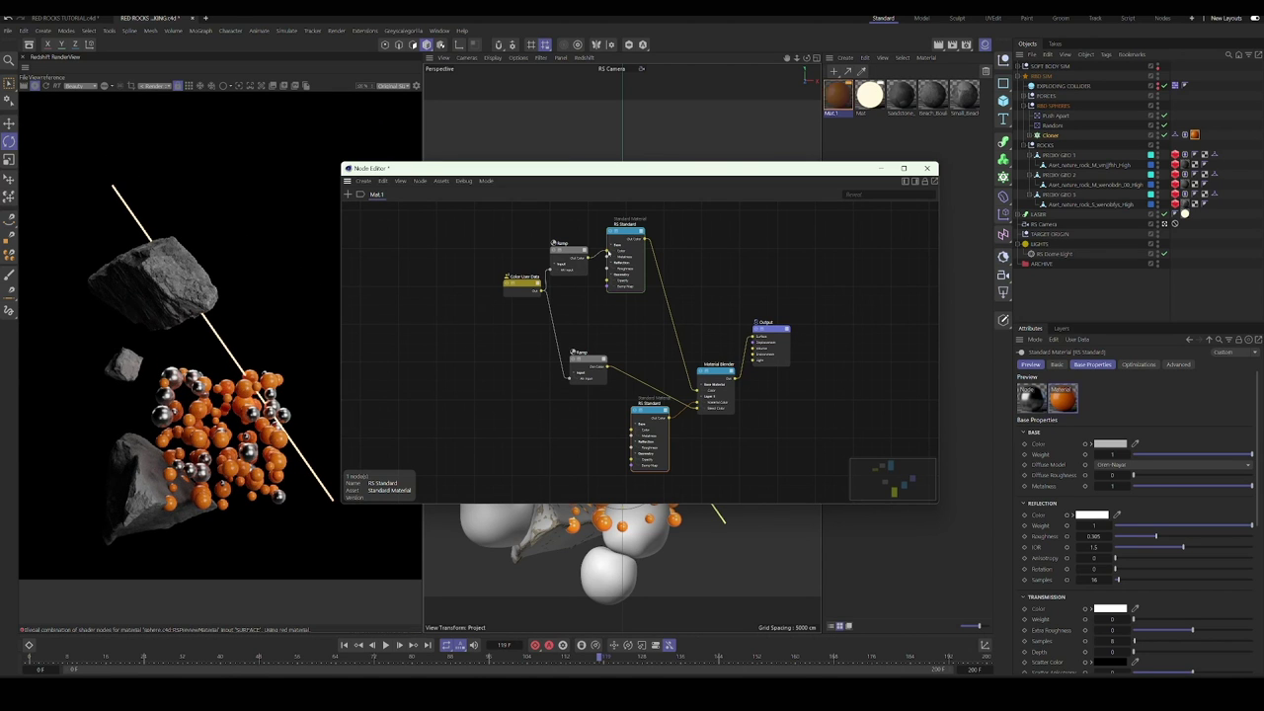
{"action": "left_click_drag", "start_coordinate": [572, 255], "coordinate": [566, 237]}
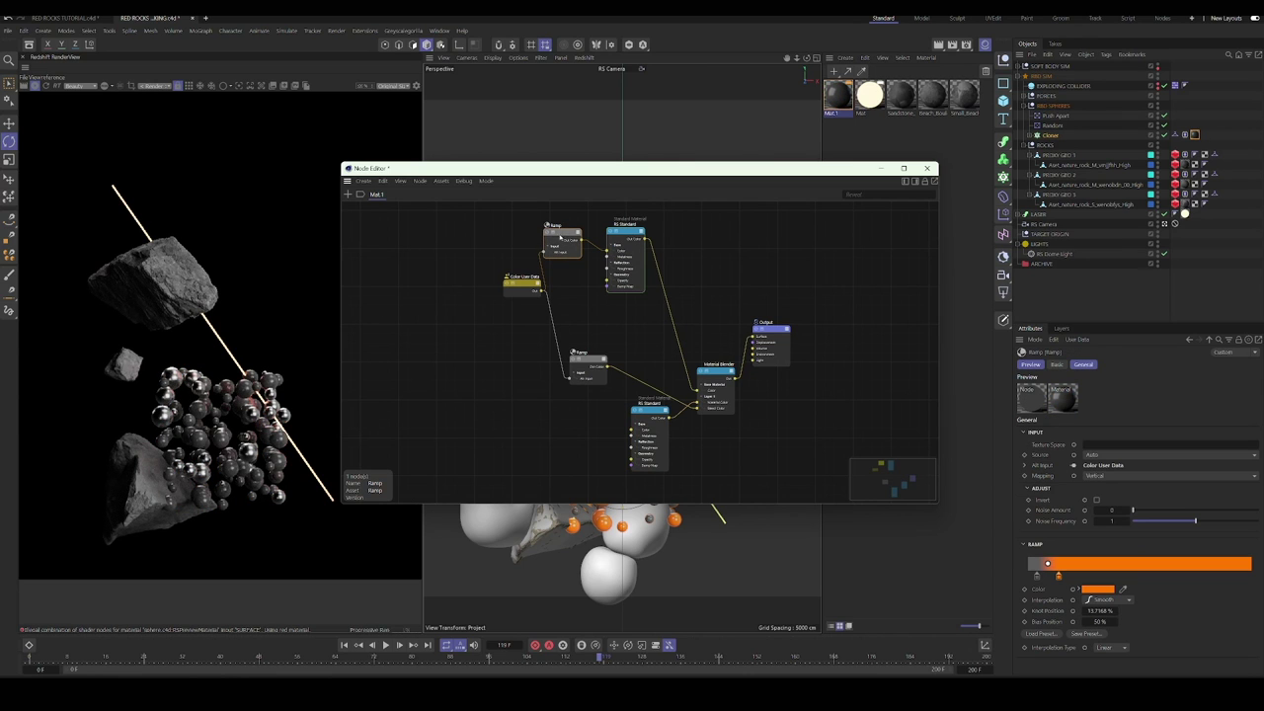
{"action": "left_click", "coordinate": [48, 86]}
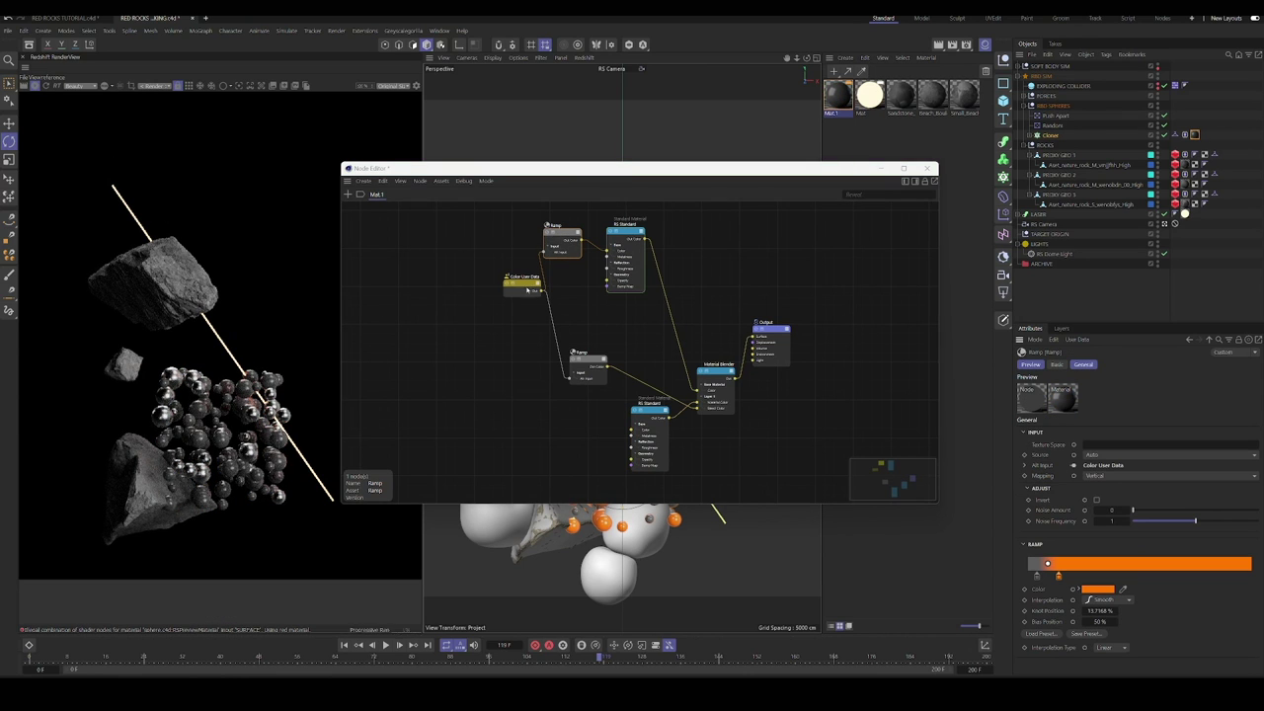
{"action": "left_click_drag", "start_coordinate": [524, 286], "coordinate": [493, 296]}
Step: Move the first Ramp's orange knot to about 3.9%, close to the grey knot
{"action": "left_click", "coordinate": [623, 234]}
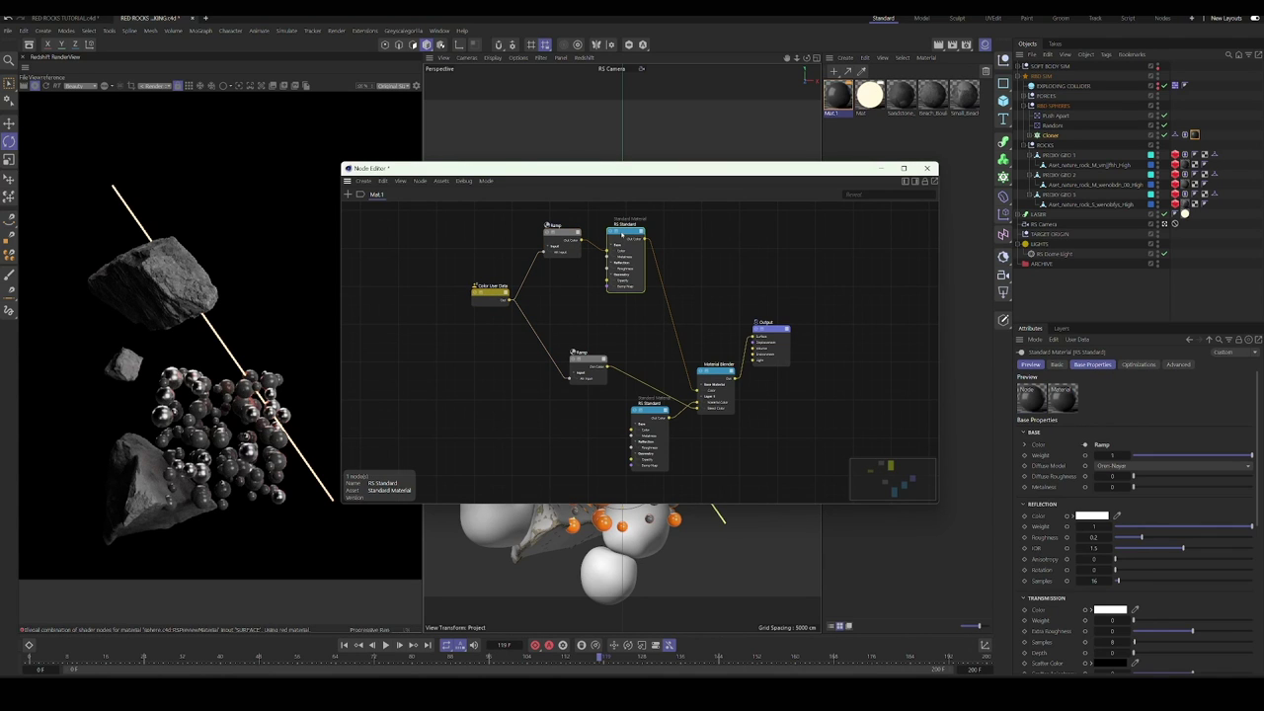
{"action": "left_click", "coordinate": [564, 236]}
{"action": "left_click_drag", "start_coordinate": [1037, 575], "coordinate": [1034, 578]}
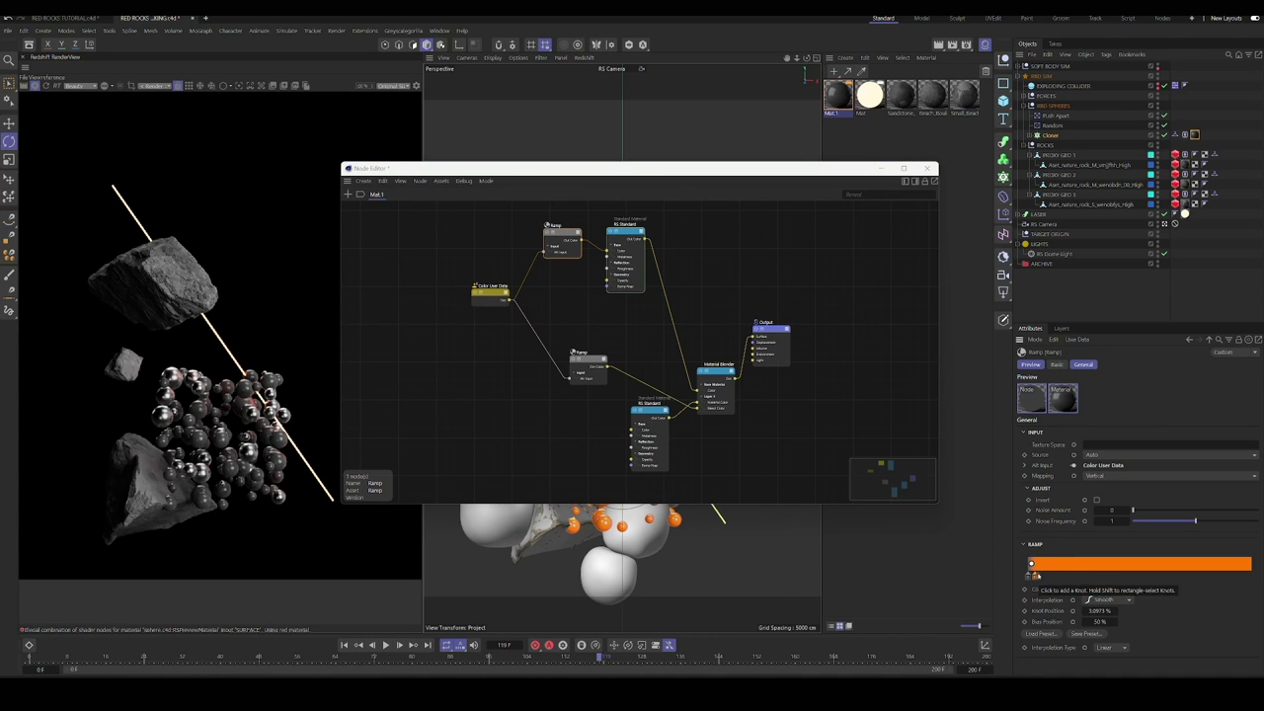
Step: Insert a Color Change Range node between Color User Data and the first Ramp, and show its range inputs
{"action": "double_click", "coordinate": [488, 259]}
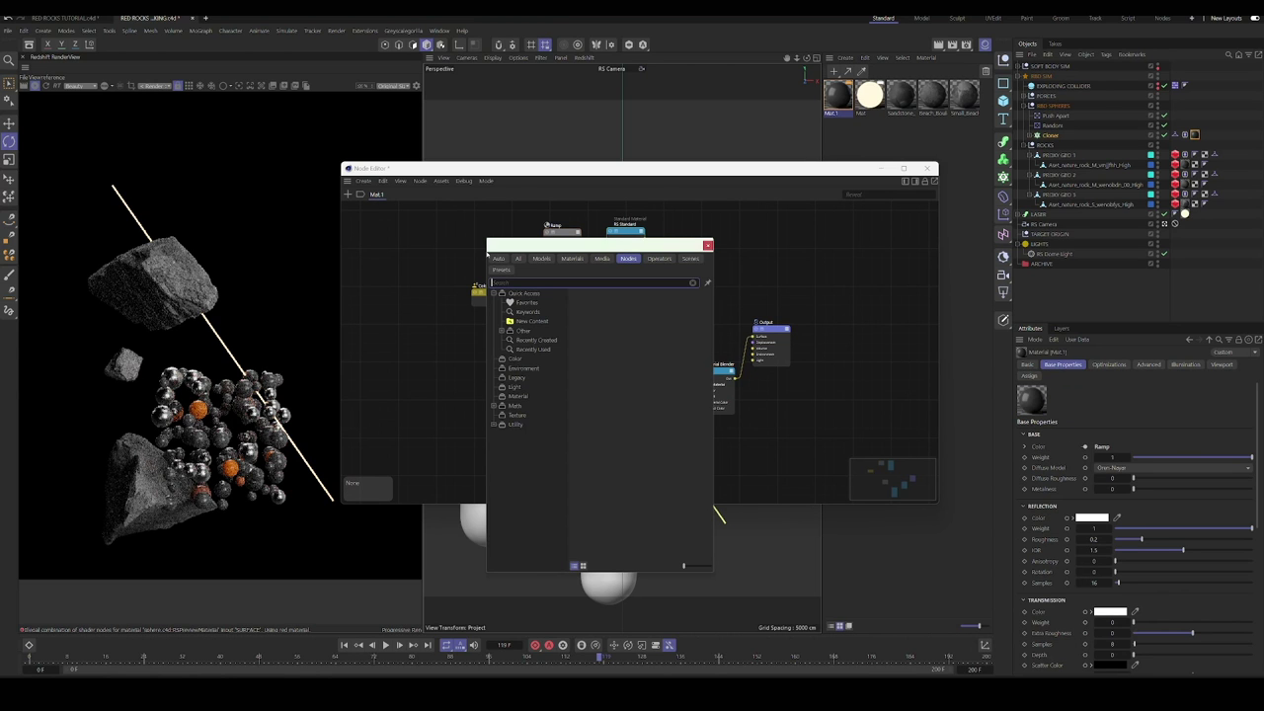
{"action": "type", "text": "color"}
{"action": "double_click", "coordinate": [529, 410]}
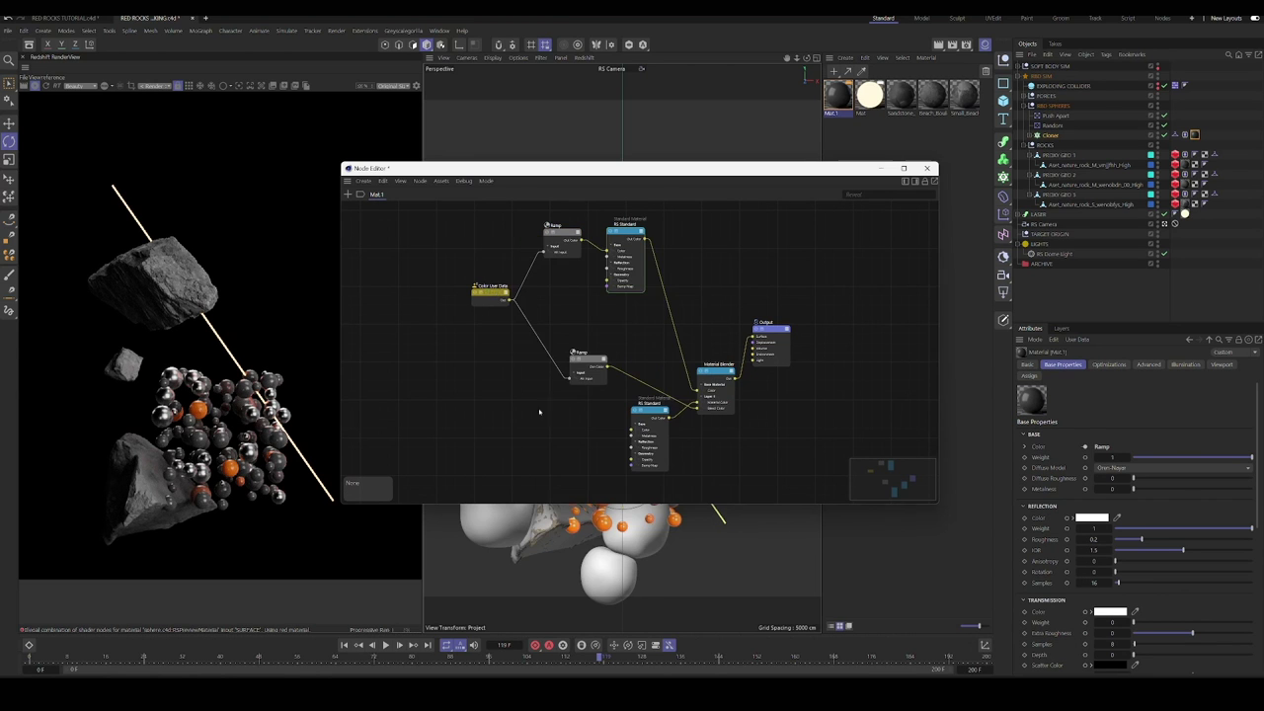
{"action": "left_click_drag", "start_coordinate": [494, 292], "coordinate": [450, 314]}
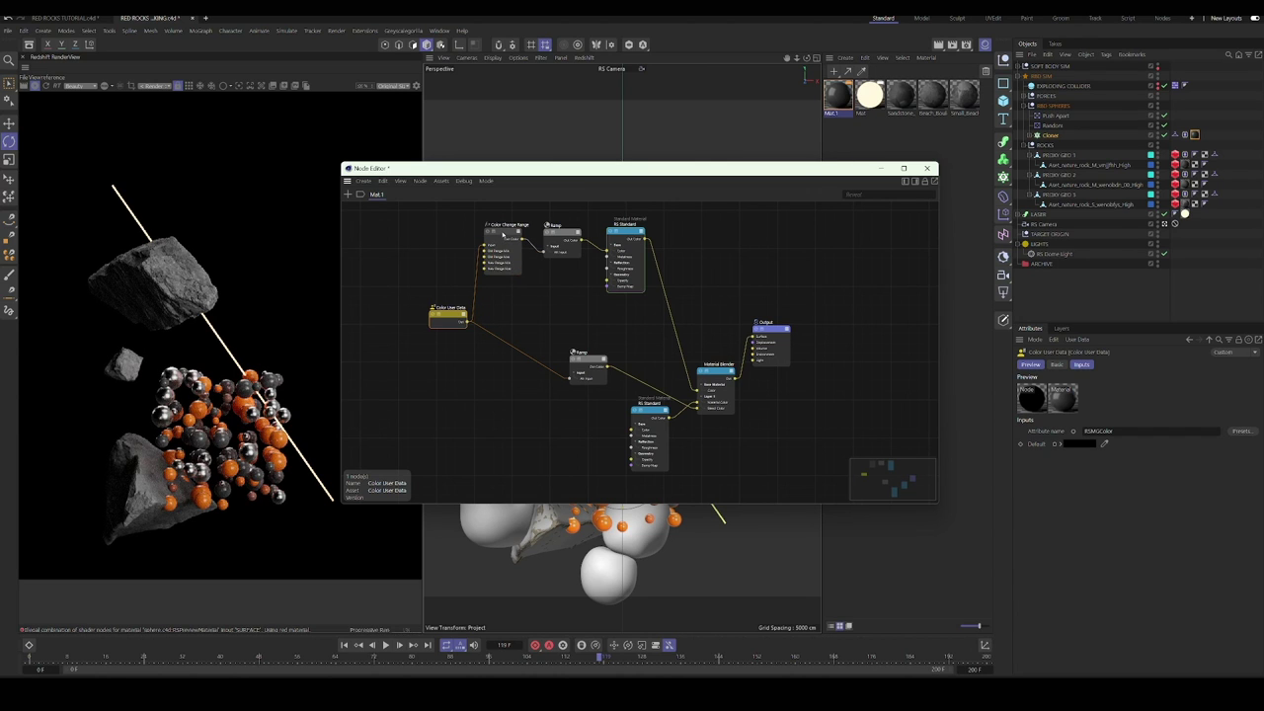
{"action": "left_click", "coordinate": [502, 234]}
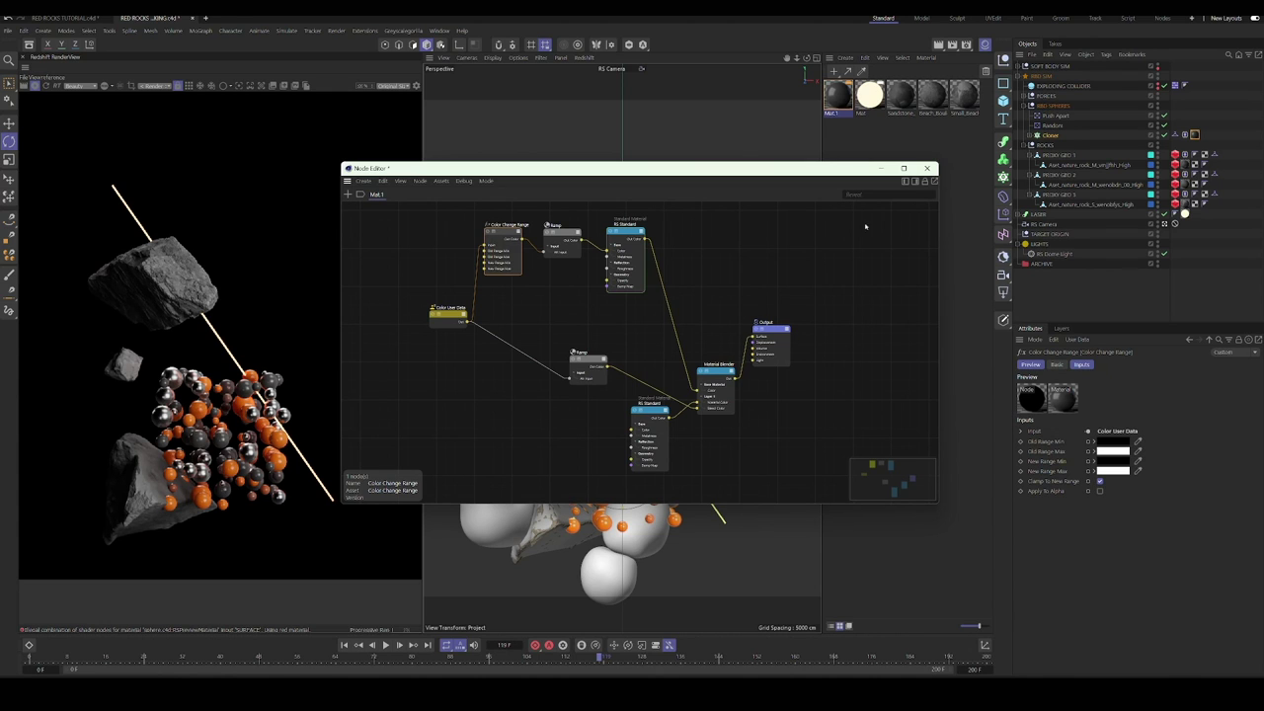
Step: Close the node editor and go to frame 92 to preview the sphere material in the render
{"action": "left_click", "coordinate": [926, 168]}
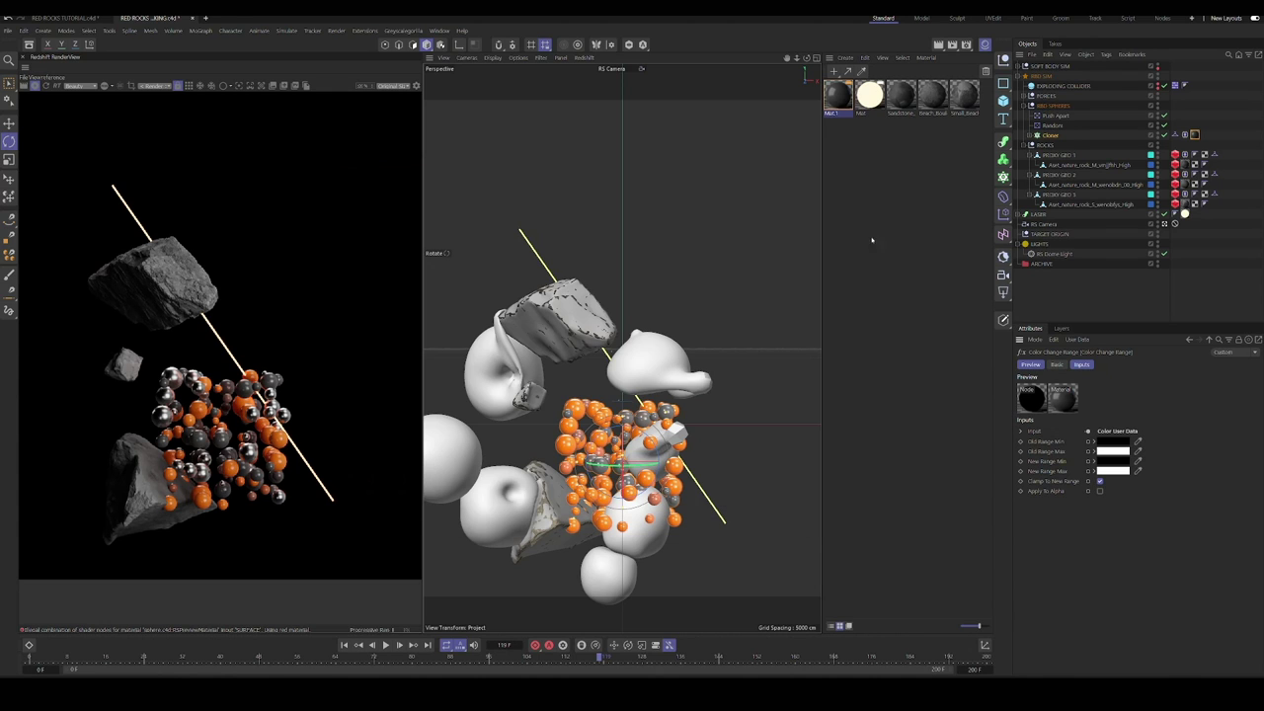
{"action": "left_click", "coordinate": [469, 657]}
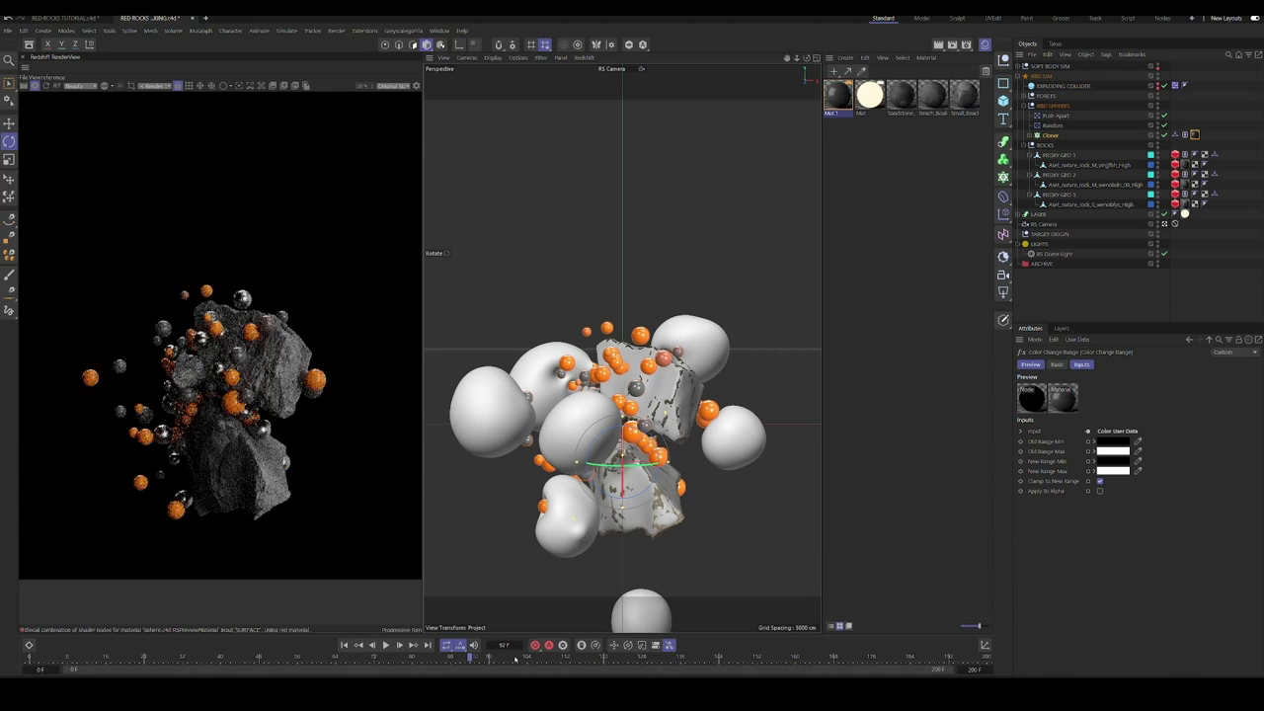
Step: Check the burst further along the timeline and settle on frame 119 for the render preview
{"action": "left_click_drag", "start_coordinate": [516, 659], "coordinate": [648, 662]}
{"action": "left_click", "coordinate": [649, 660]}
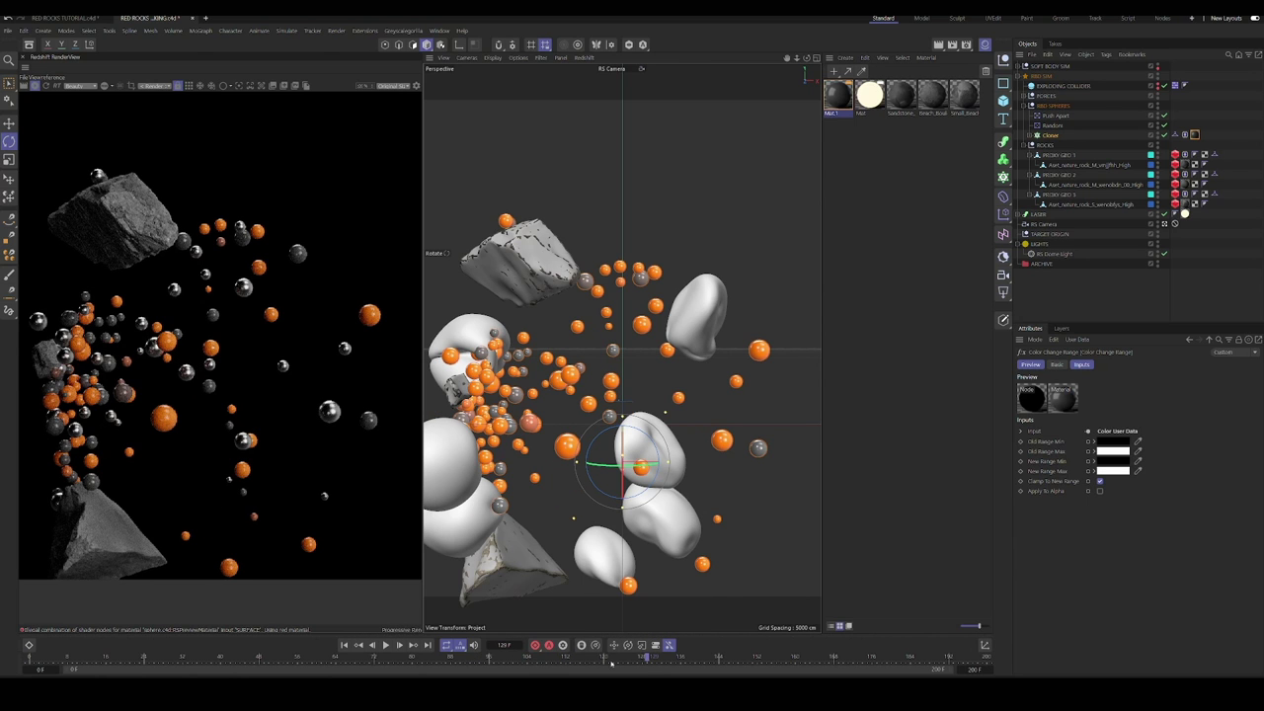
{"action": "left_click", "coordinate": [601, 658]}
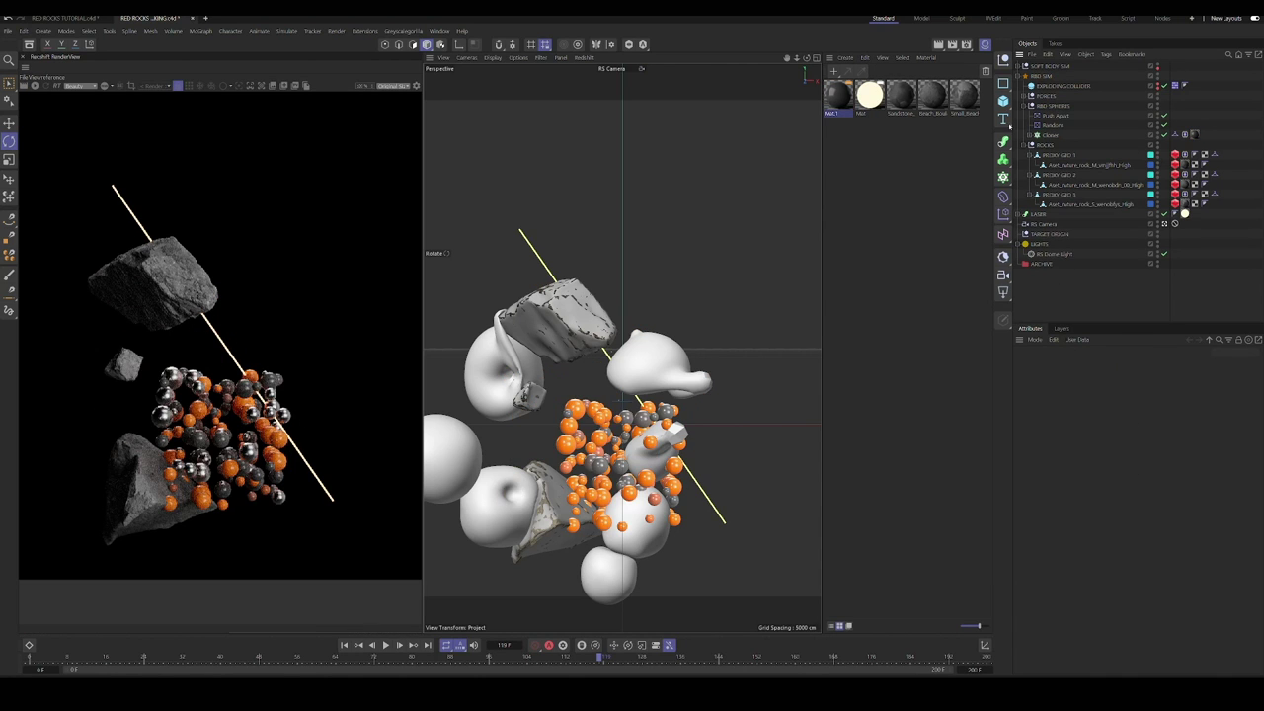
Step: Add a camera-facing Plane behind the objects, enlarge it and position it to cover the frame as a backdrop
{"action": "left_click_drag", "start_coordinate": [1004, 101], "coordinate": [1115, 133]}
{"action": "left_click", "coordinate": [1211, 533]}
{"action": "left_click_drag", "start_coordinate": [1063, 423], "coordinate": [1080, 423]}
{"action": "left_click_drag", "start_coordinate": [1063, 412], "coordinate": [1069, 411]}
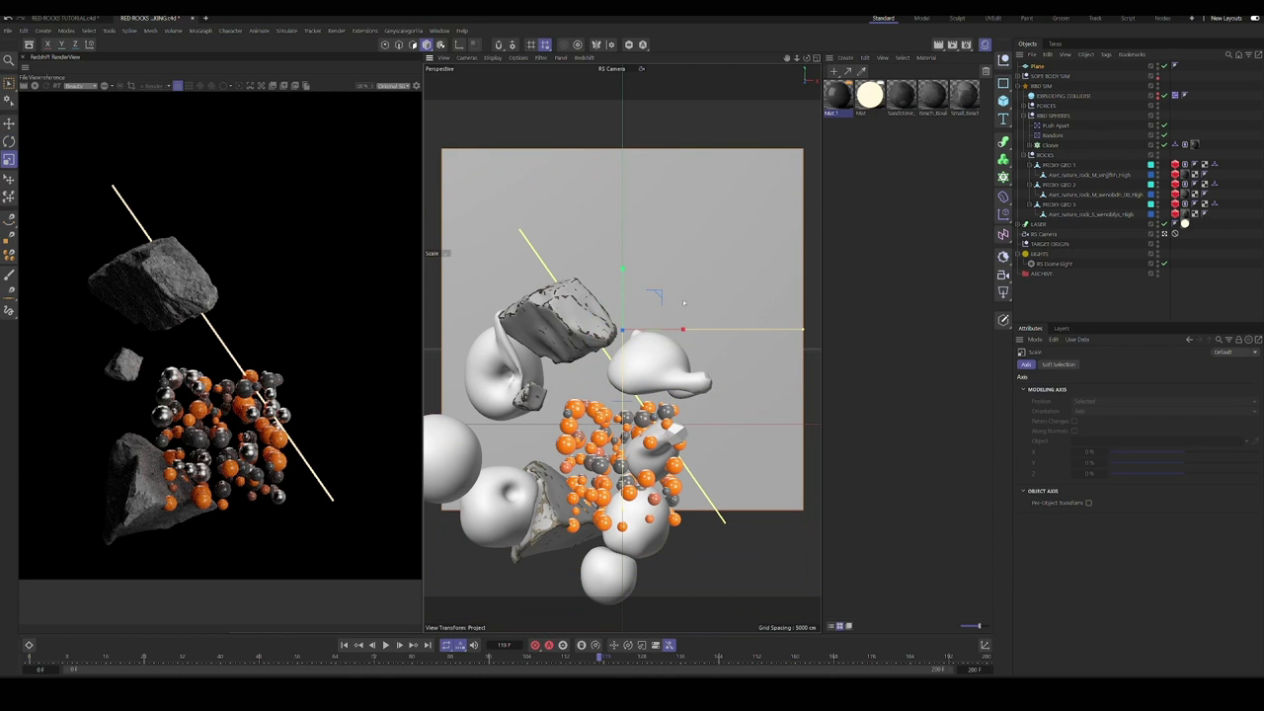
{"action": "key", "text": "e"}
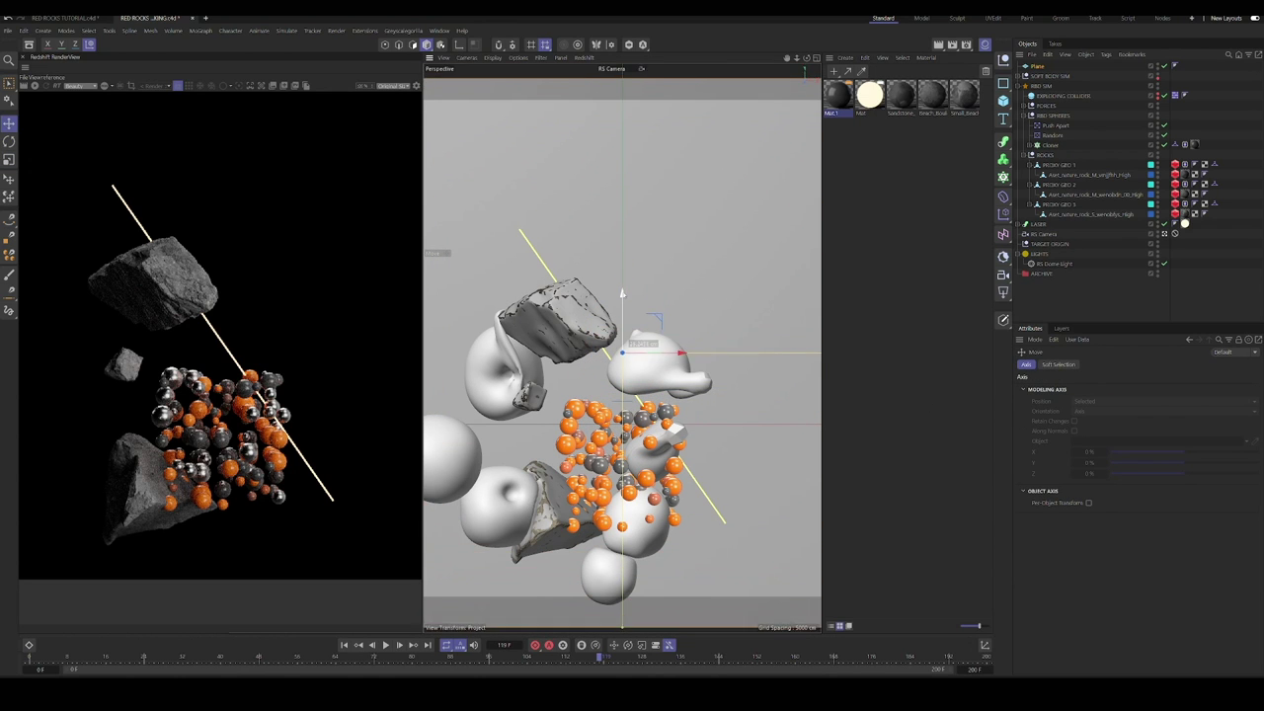
{"action": "left_click_drag", "start_coordinate": [623, 294], "coordinate": [622, 293]}
Step: Create a new standard material, rename it BG and apply it to the backdrop plane
{"action": "left_click", "coordinate": [834, 71]}
{"action": "double_click", "coordinate": [839, 98]}
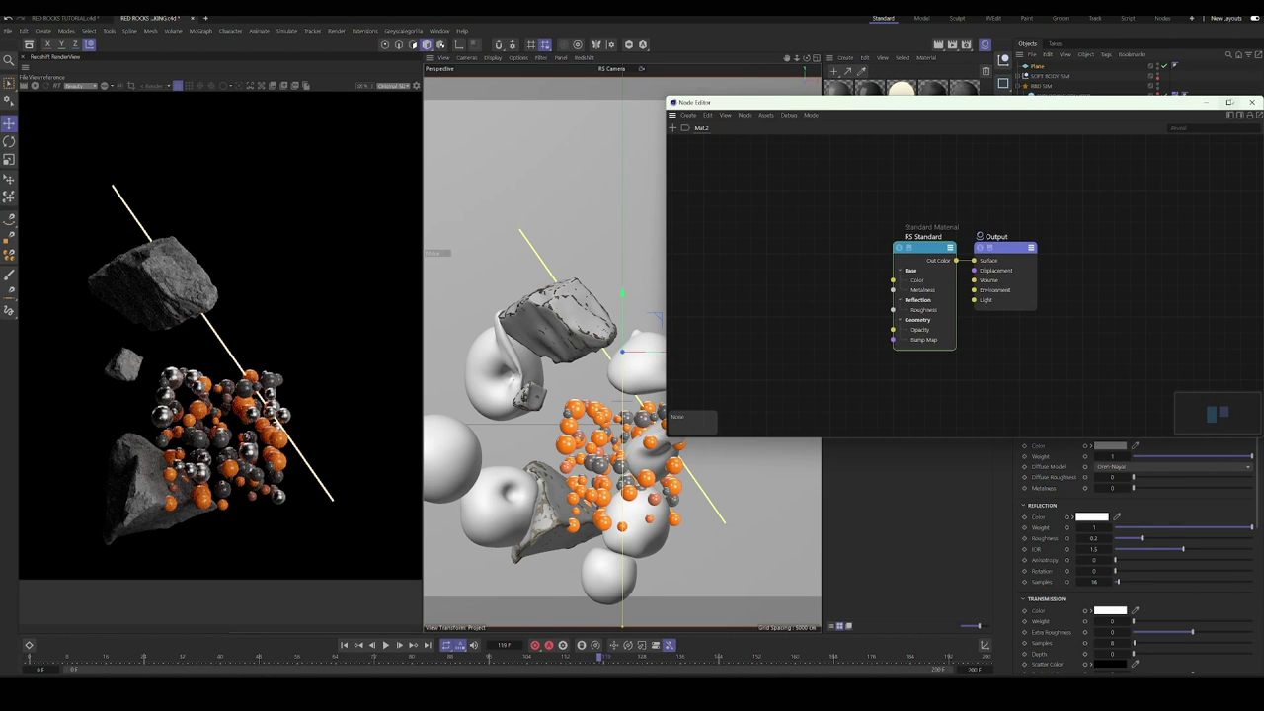
{"action": "left_click", "coordinate": [1251, 102]}
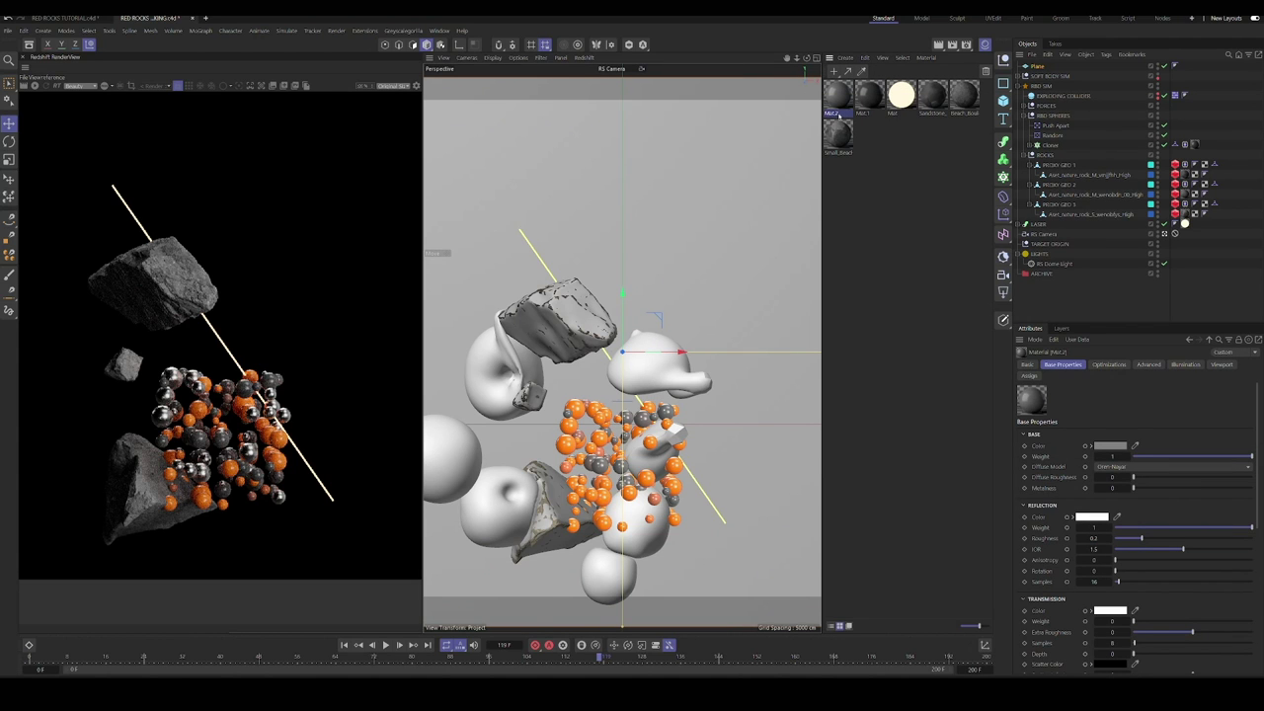
{"action": "right_click", "coordinate": [837, 114]}
{"action": "left_click", "coordinate": [882, 213]}
{"action": "type", "text": "BG"}
{"action": "key", "text": "Return"}
{"action": "left_click_drag", "start_coordinate": [851, 93], "coordinate": [1040, 66]}
Step: Raise the BG material's reflection roughness and set its base color to a very dark brown: H 15°, S 100%, V 2%
{"action": "left_click", "coordinate": [838, 96]}
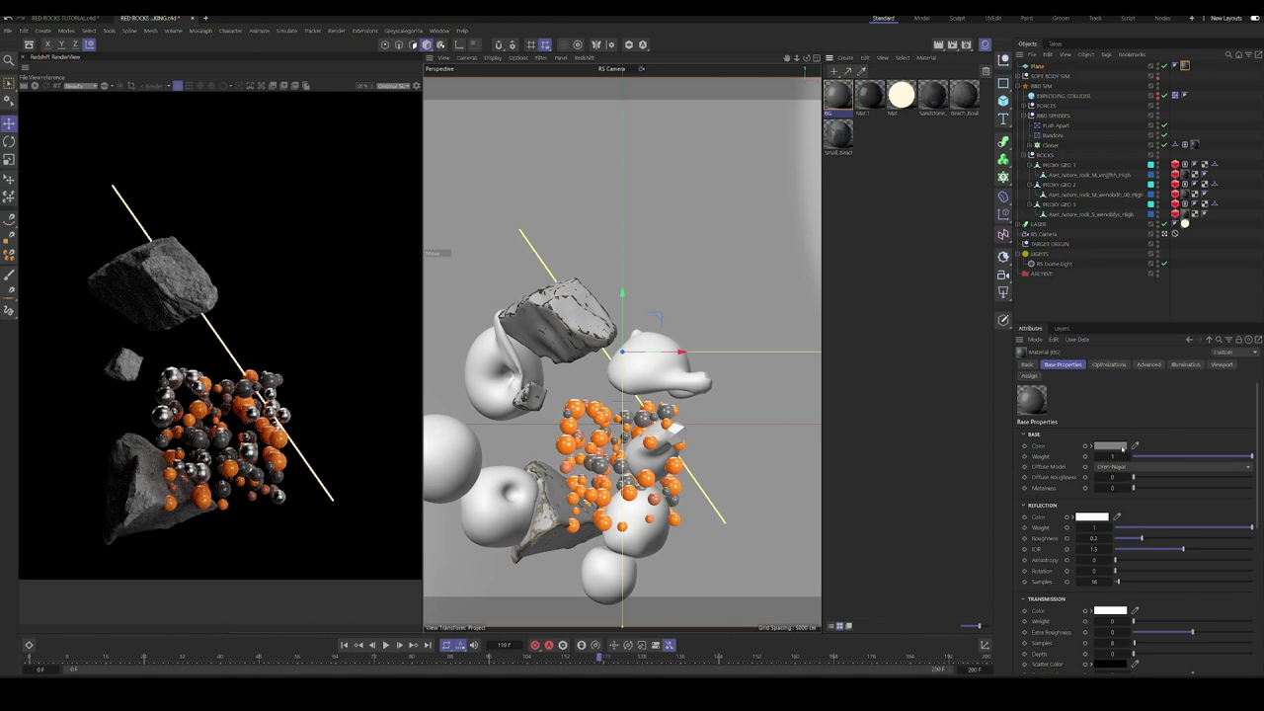
{"action": "left_click", "coordinate": [1183, 538]}
{"action": "left_click", "coordinate": [1117, 447]}
{"action": "left_click", "coordinate": [1137, 537]}
{"action": "left_click", "coordinate": [1080, 502]}
{"action": "left_click_drag", "start_coordinate": [1198, 559], "coordinate": [1135, 560]}
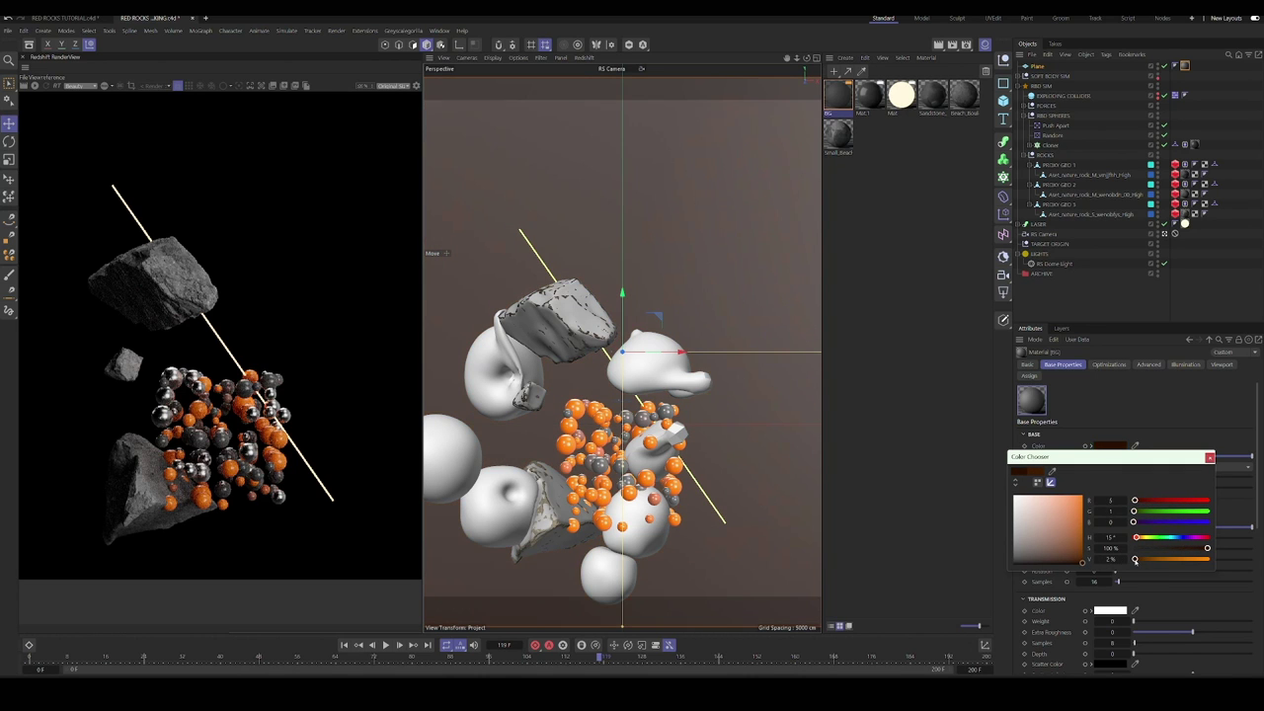
{"action": "left_click", "coordinate": [1210, 458]}
Step: Add a wide, narrow area light low in front of the backdrop, at about Y -223 cm and Z 337 cm
{"action": "left_click", "coordinate": [1165, 234]}
{"action": "left_click_drag", "start_coordinate": [1003, 294], "coordinate": [1054, 367]}
{"action": "scroll", "coordinate": [677, 321], "scroll_direction": "down", "scroll_amount": 5}
{"action": "left_click_drag", "start_coordinate": [579, 295], "coordinate": [669, 294]}
{"action": "left_click_drag", "start_coordinate": [618, 235], "coordinate": [619, 298]}
{"action": "left_click_drag", "start_coordinate": [644, 365], "coordinate": [697, 375]}
{"action": "left_click_drag", "start_coordinate": [619, 383], "coordinate": [619, 365]}
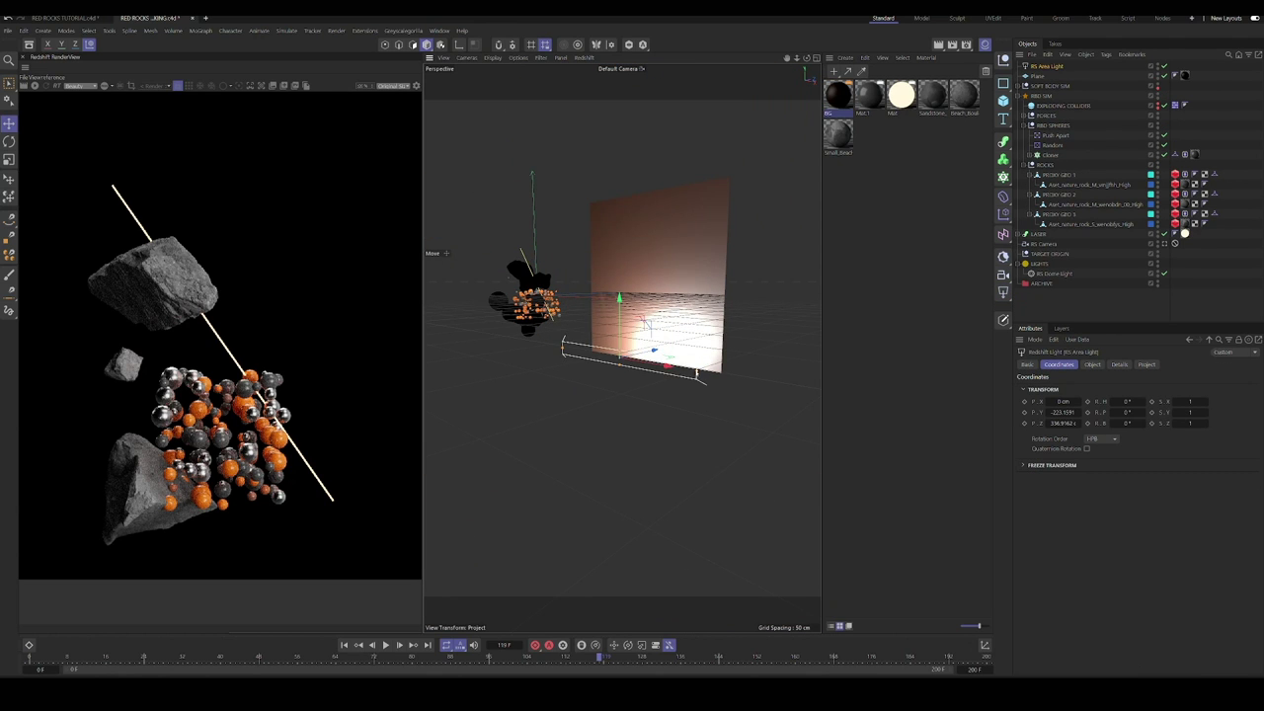
Step: Tilt the area light about 13.6° in pitch and move it into the LIGHTS group
{"action": "key", "text": "r"}
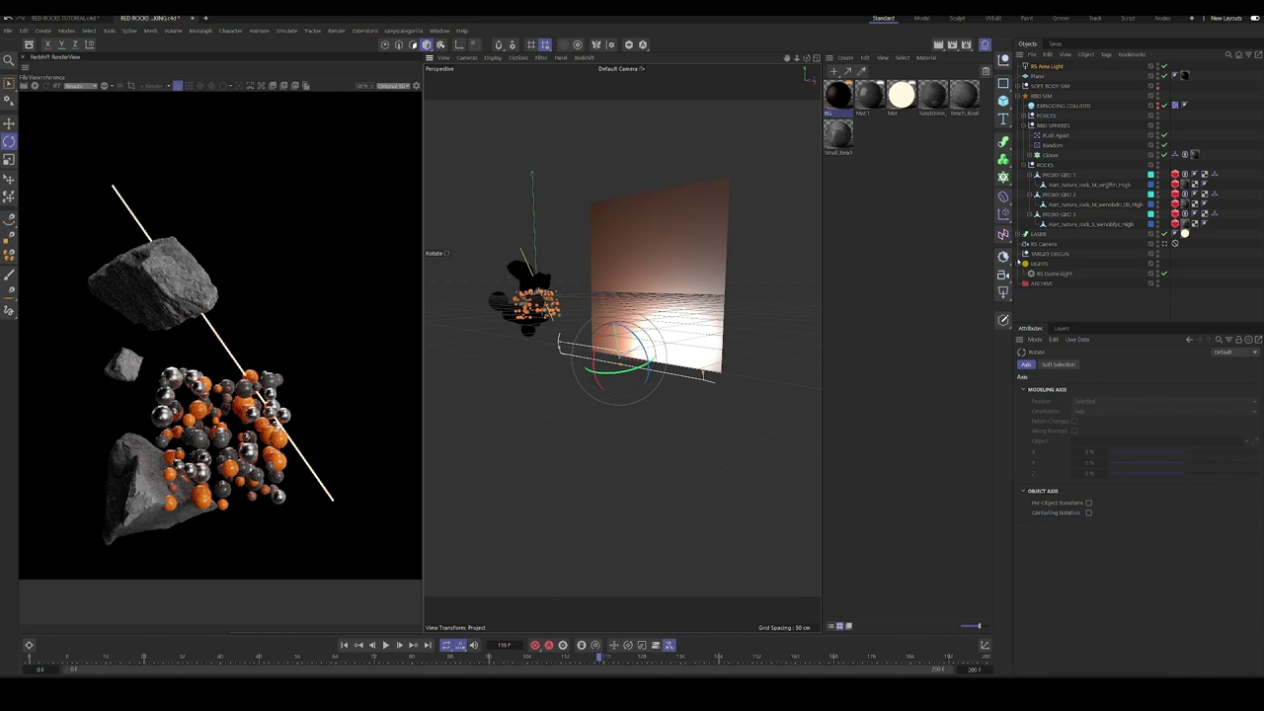
{"action": "left_click", "coordinate": [1057, 67]}
{"action": "left_click", "coordinate": [1165, 243]}
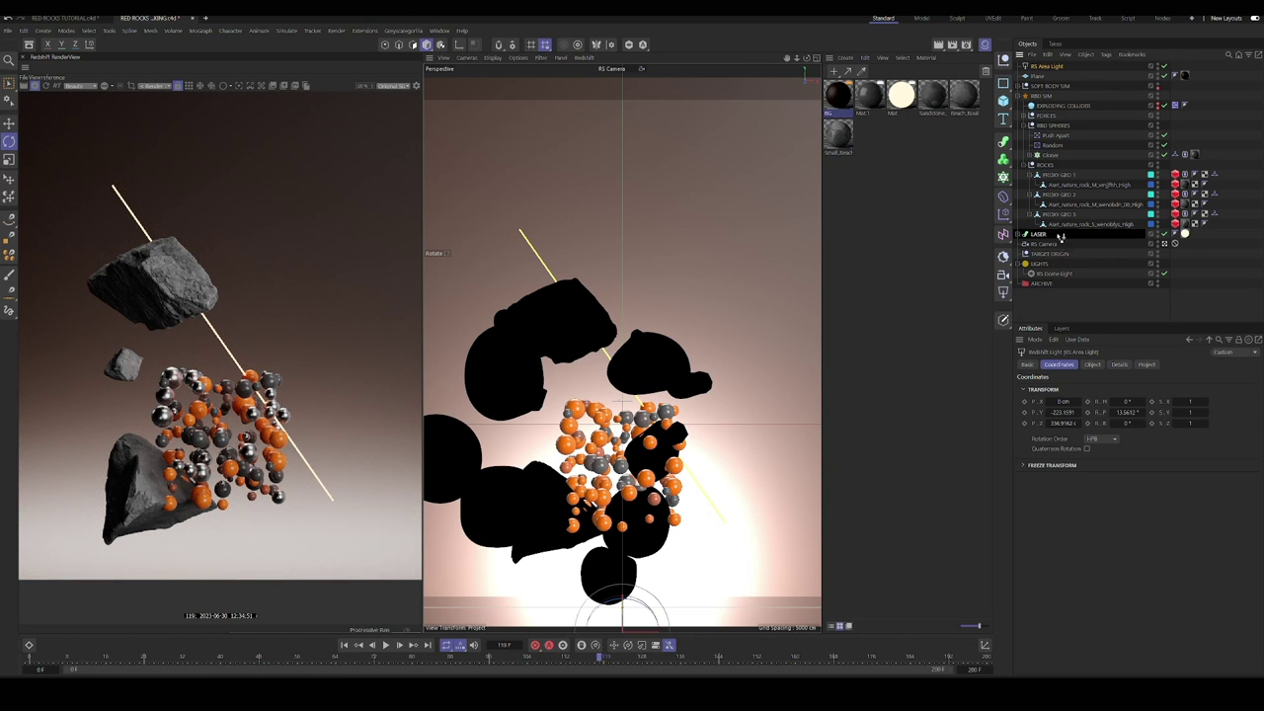
{"action": "left_click_drag", "start_coordinate": [1049, 268], "coordinate": [1050, 265]}
Step: Set the area light's intensity to about 71 and exclude the backdrop plane from the dome light
{"action": "left_click", "coordinate": [1093, 364]}
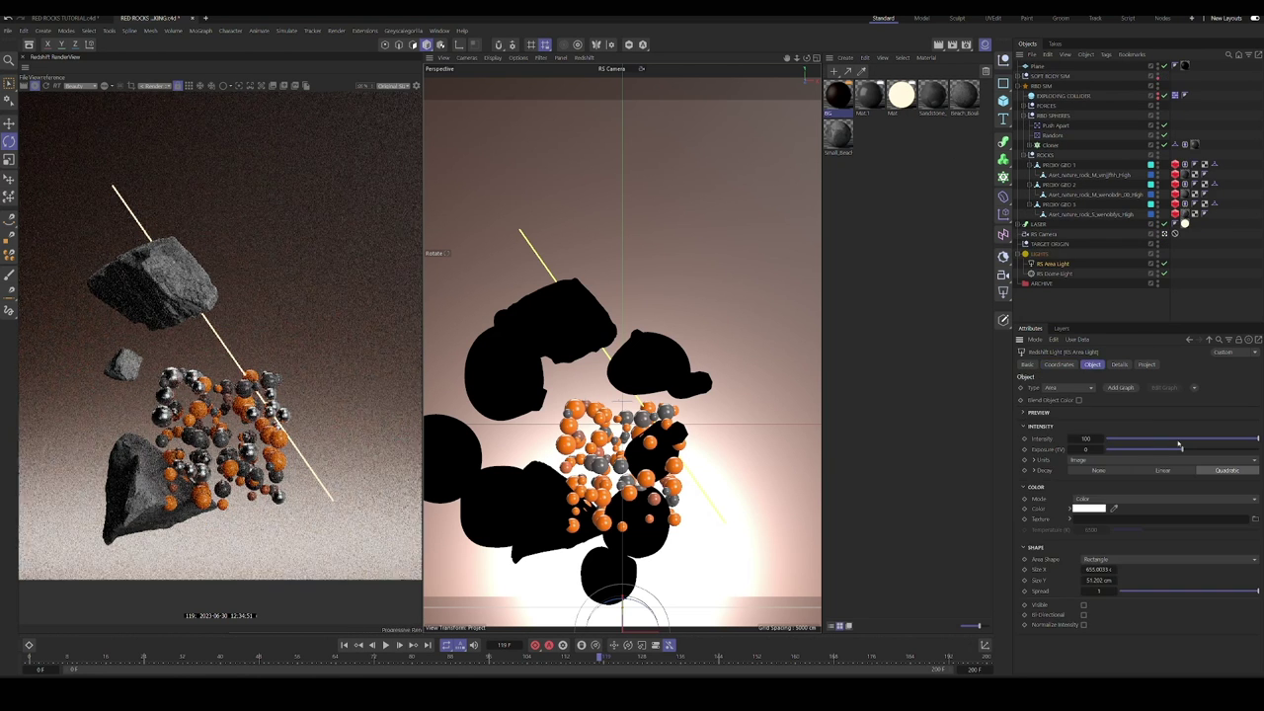
{"action": "left_click", "coordinate": [1213, 439]}
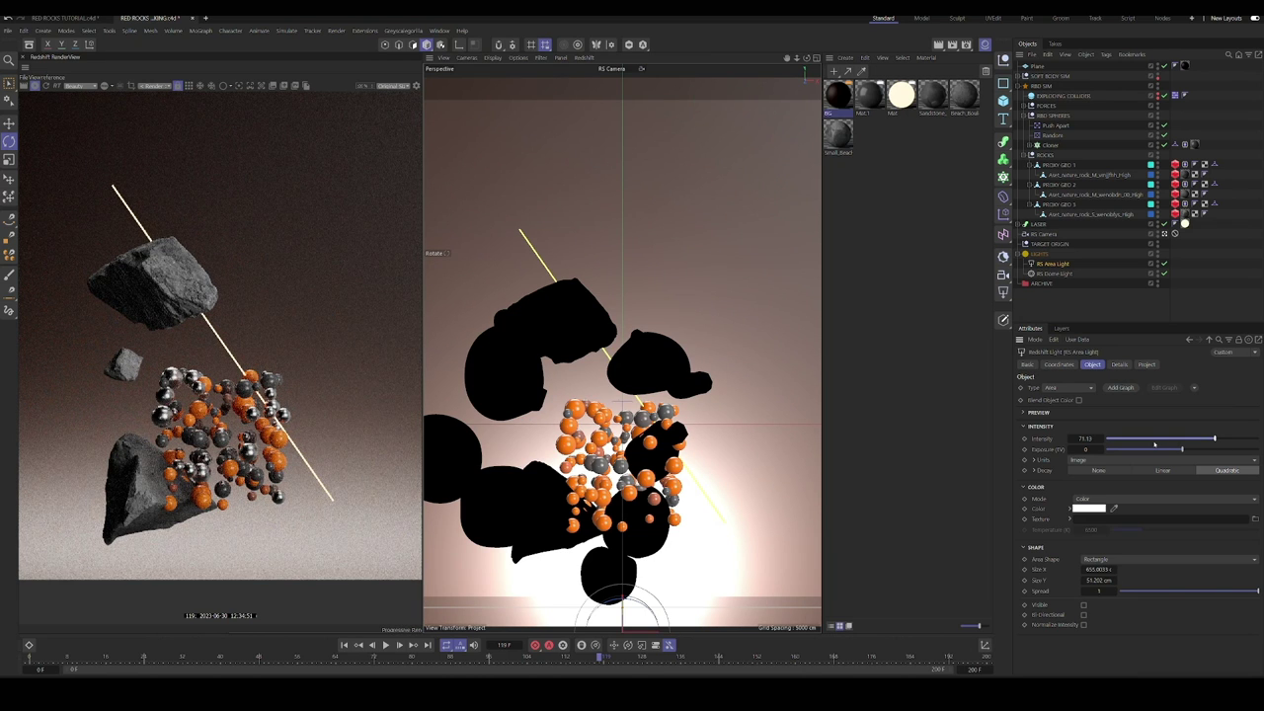
{"action": "left_click", "coordinate": [1052, 274]}
{"action": "left_click", "coordinate": [1147, 365]}
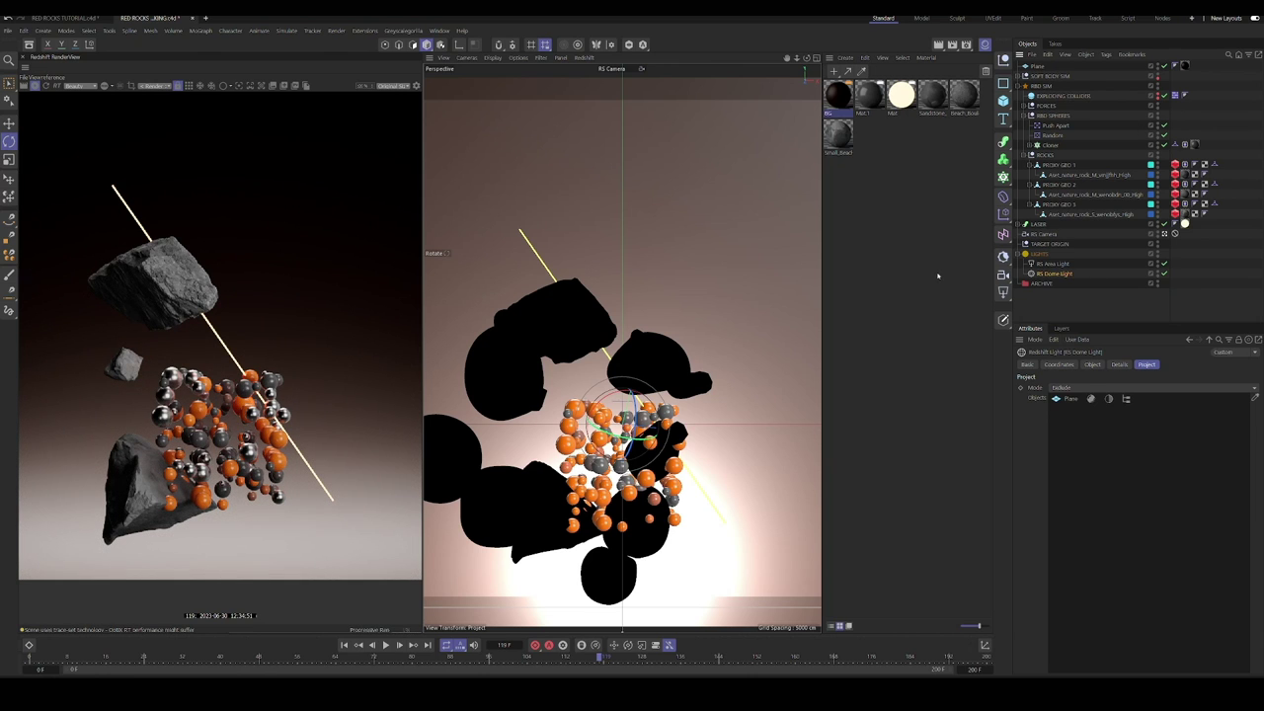
Step: Preview the new backdrop lighting at frames 131 and 115, and return to frame 119
{"action": "left_click", "coordinate": [660, 662]}
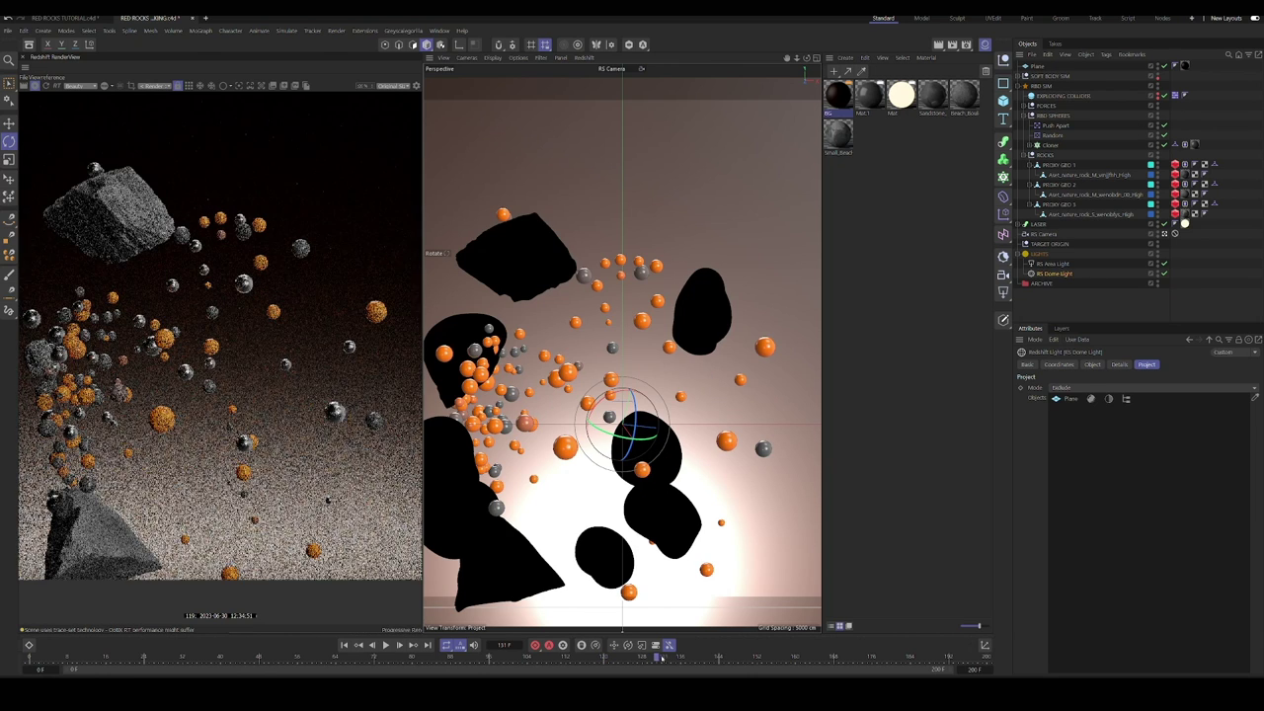
{"action": "left_click_drag", "start_coordinate": [659, 660], "coordinate": [604, 661]}
{"action": "left_click", "coordinate": [580, 657]}
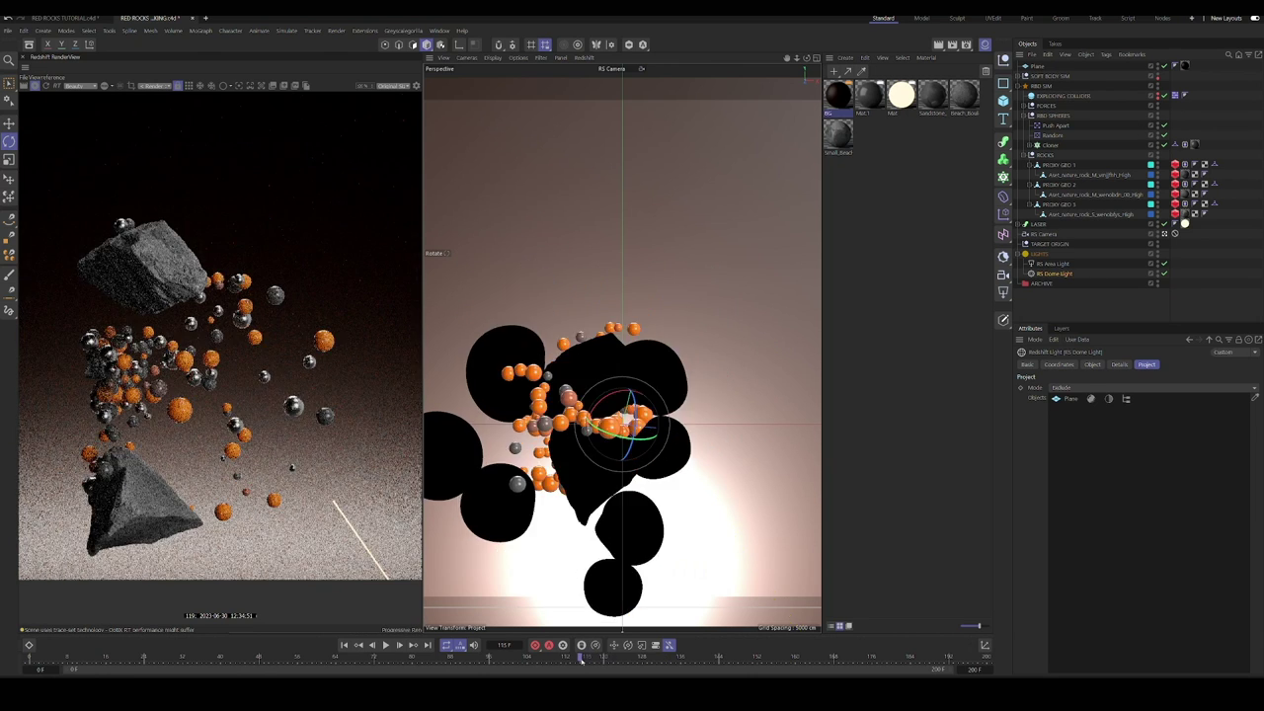
{"action": "left_click", "coordinate": [597, 659]}
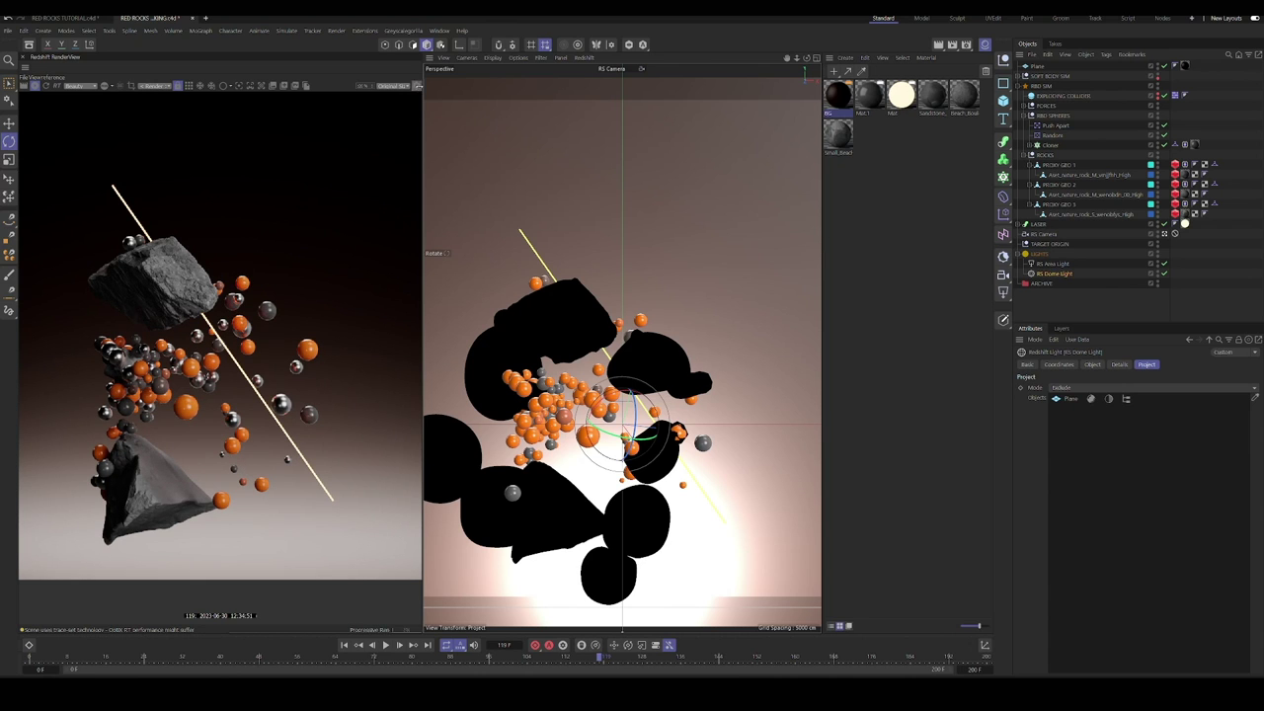
Step: Enlarge the render view, stop the live render and open the render view's display settings
{"action": "left_click_drag", "start_coordinate": [422, 203], "coordinate": [531, 203]}
{"action": "scroll", "coordinate": [443, 203], "scroll_direction": "down", "scroll_amount": 1}
{"action": "middle_click_drag", "start_coordinate": [440, 217], "coordinate": [423, 254]}
{"action": "left_click", "coordinate": [34, 86]}
{"action": "left_click", "coordinate": [524, 86]}
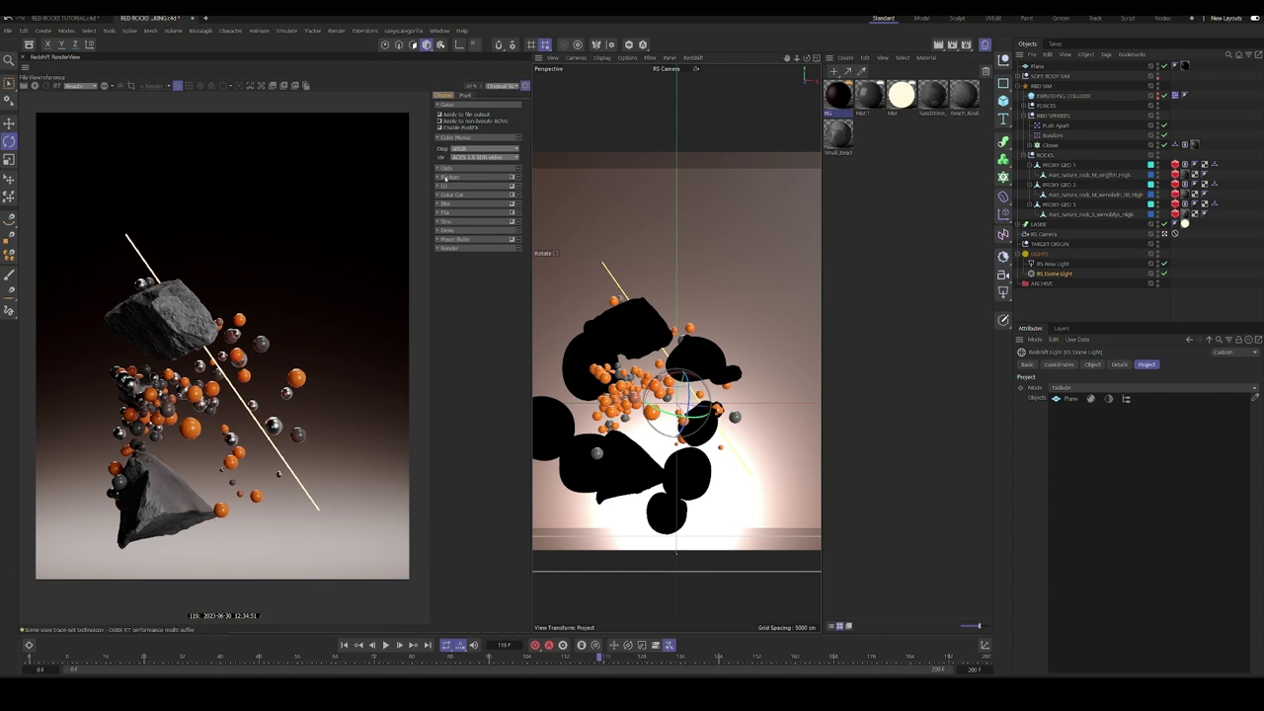
Step: Examine the camera exposure settings and compare the render with Tonemapping toggled off and on
{"action": "left_click", "coordinate": [439, 169]}
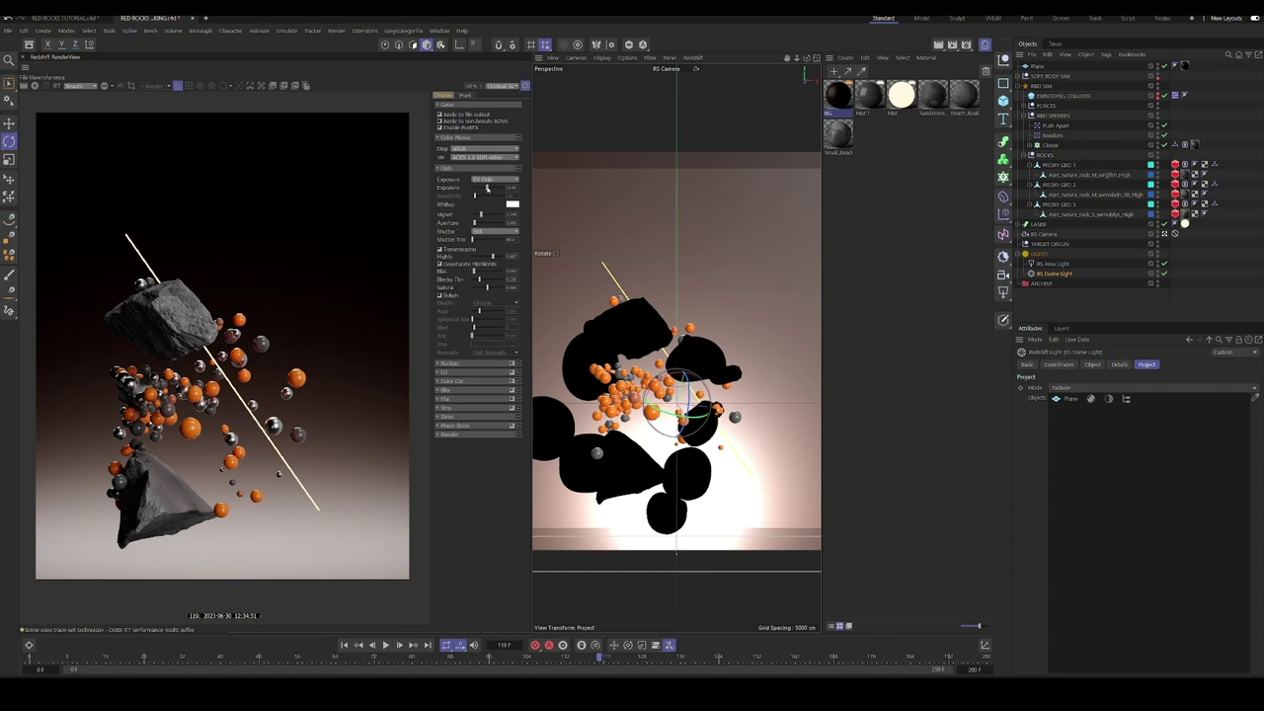
{"action": "left_click", "coordinate": [461, 250]}
{"action": "left_click", "coordinate": [460, 250]}
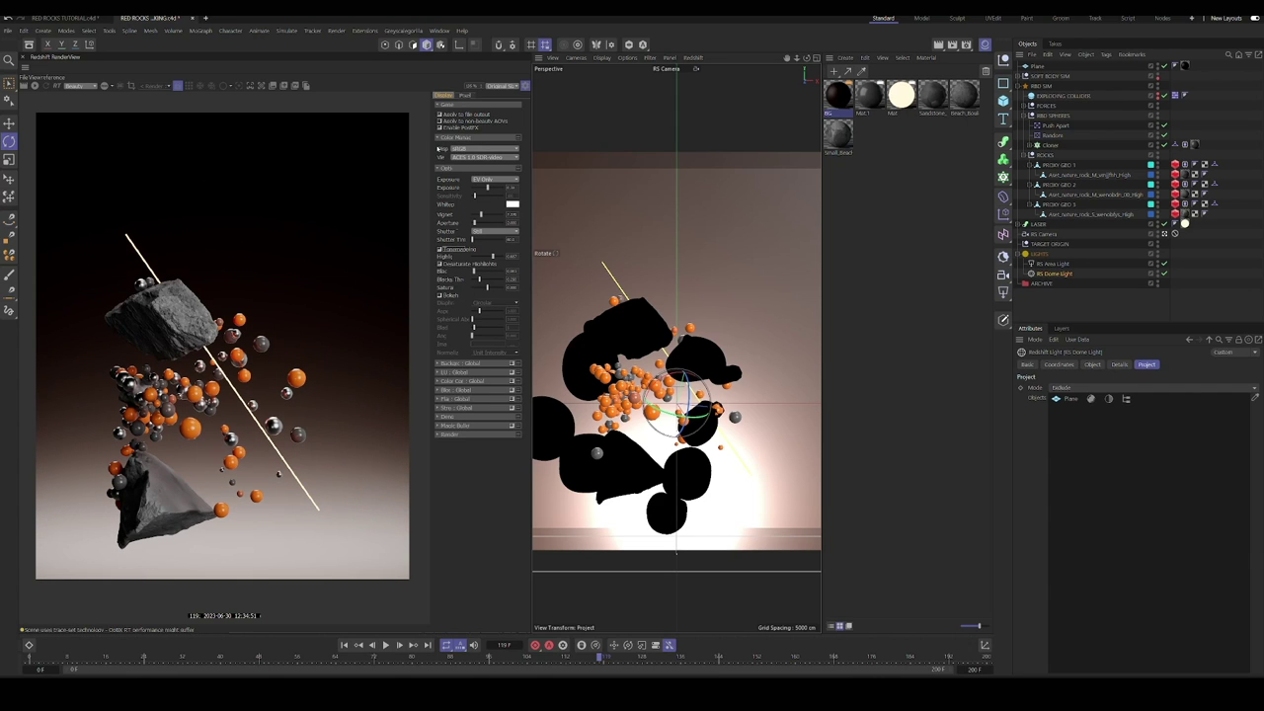
Step: Examine the LUT settings and compare the render with the LUT toggled on and off
{"action": "left_click", "coordinate": [436, 168]}
{"action": "left_click", "coordinate": [438, 186]}
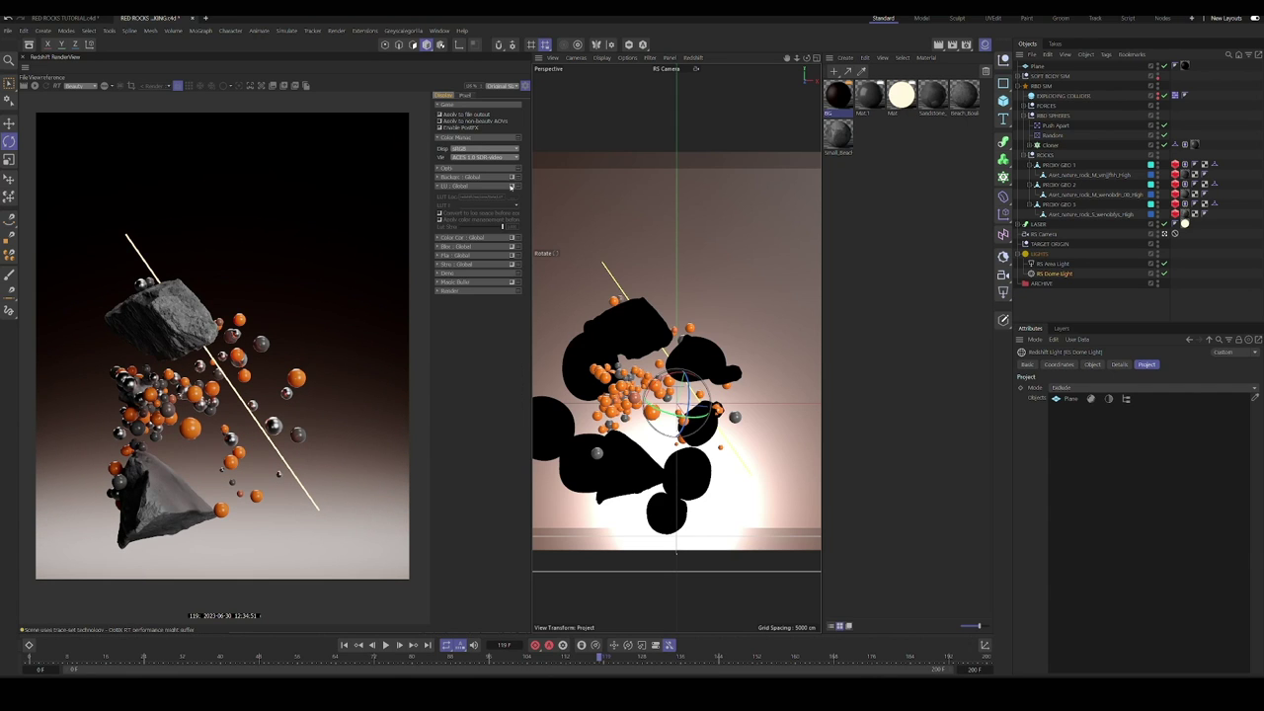
{"action": "mouse_move", "coordinate": [466, 228]}
{"action": "left_mouse_down"}
{"action": "mouse_move", "coordinate": [497, 228]}
{"action": "mouse_move", "coordinate": [457, 228]}
{"action": "mouse_move", "coordinate": [469, 228]}
{"action": "left_mouse_up"}
{"action": "left_click", "coordinate": [512, 186]}
{"action": "left_click", "coordinate": [512, 185]}
{"action": "left_click", "coordinate": [437, 186]}
Step: Enable Bloom for the render and tune its threshold and intensity to give the laser a subtle glow
{"action": "left_click", "coordinate": [510, 204]}
{"action": "left_click", "coordinate": [438, 203]}
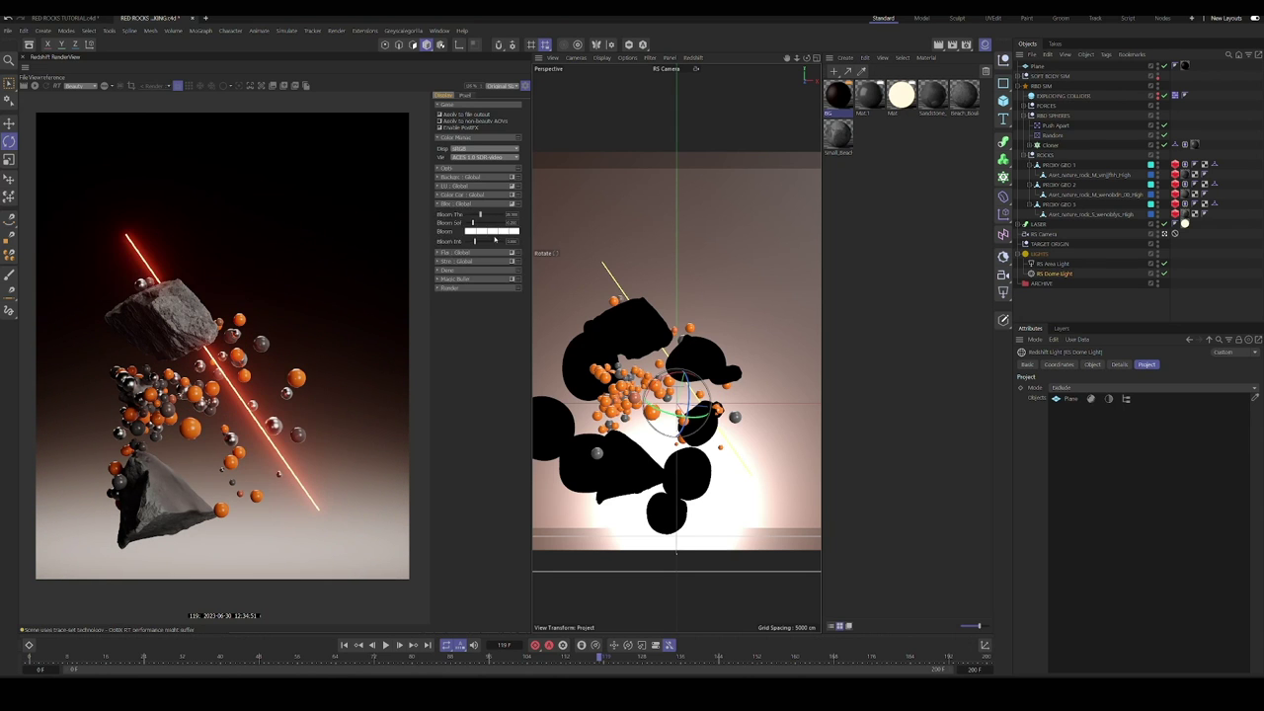
{"action": "mouse_move", "coordinate": [485, 242]}
{"action": "left_mouse_down"}
{"action": "mouse_move", "coordinate": [499, 242]}
{"action": "mouse_move", "coordinate": [466, 218]}
{"action": "mouse_move", "coordinate": [505, 223]}
{"action": "mouse_move", "coordinate": [481, 221]}
{"action": "mouse_move", "coordinate": [471, 243]}
{"action": "mouse_move", "coordinate": [483, 242]}
{"action": "left_mouse_up"}
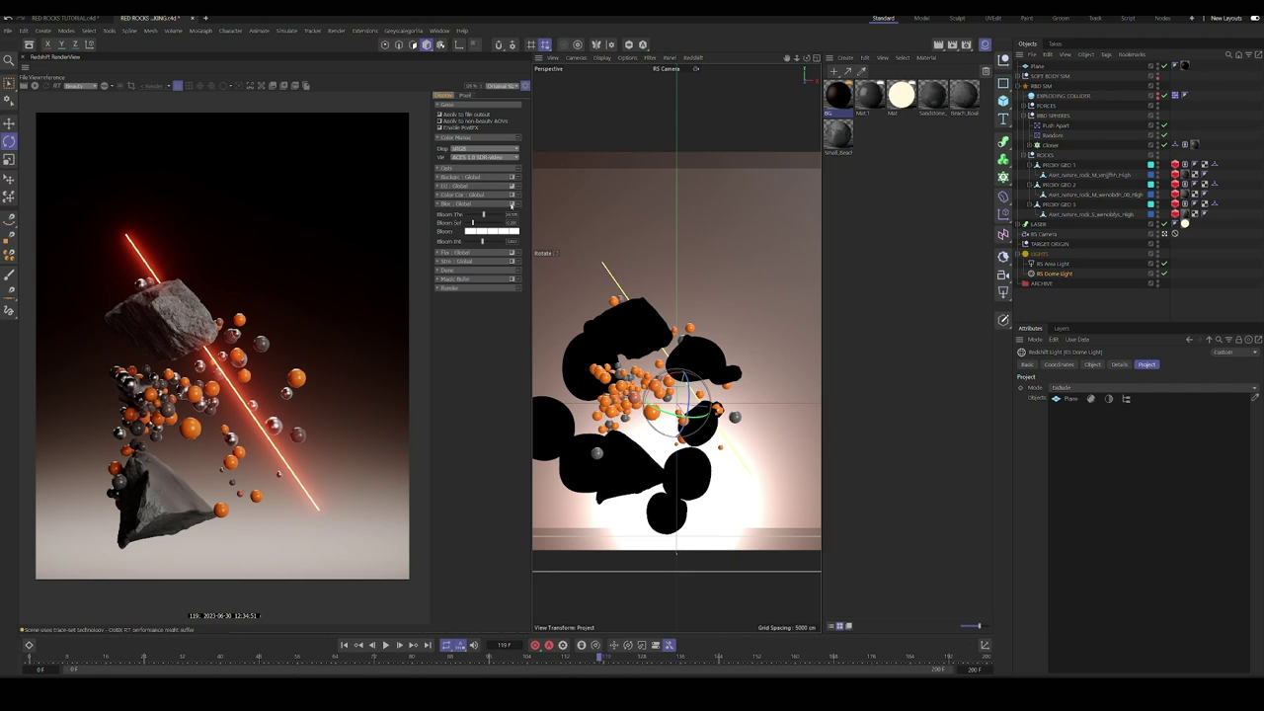
{"action": "left_click_drag", "start_coordinate": [482, 242], "coordinate": [472, 242]}
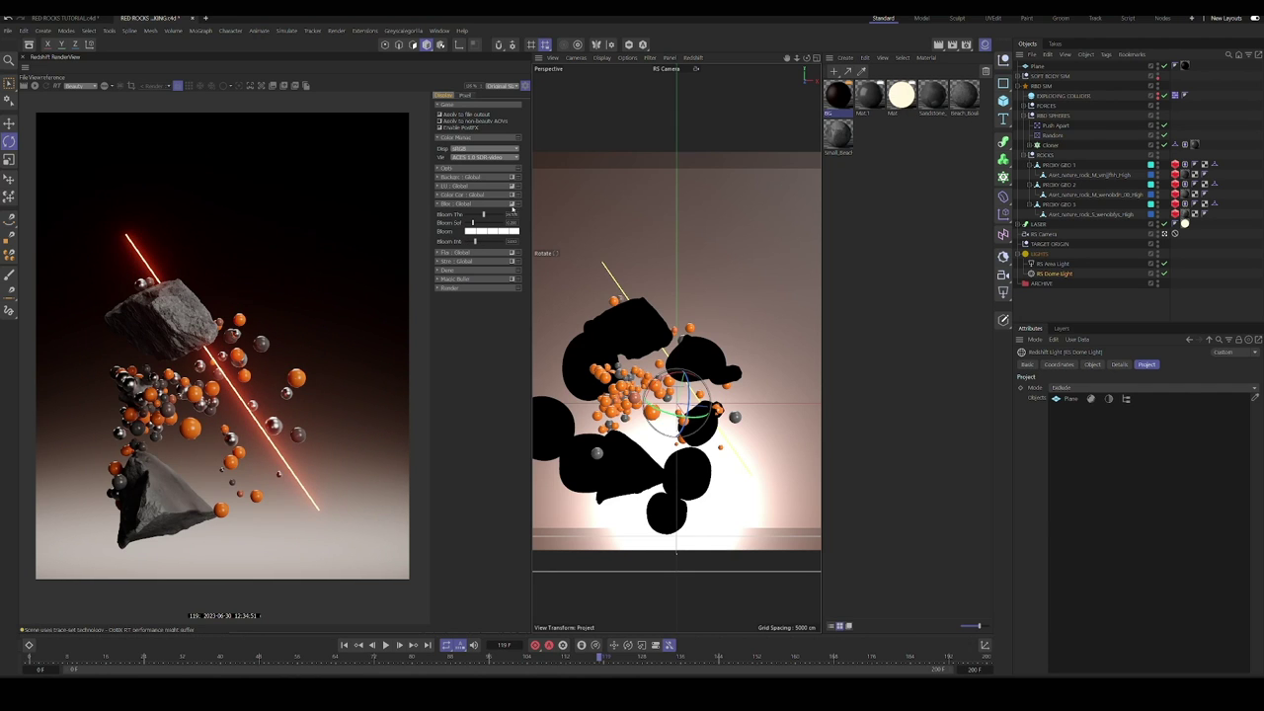
{"action": "left_click", "coordinate": [443, 204]}
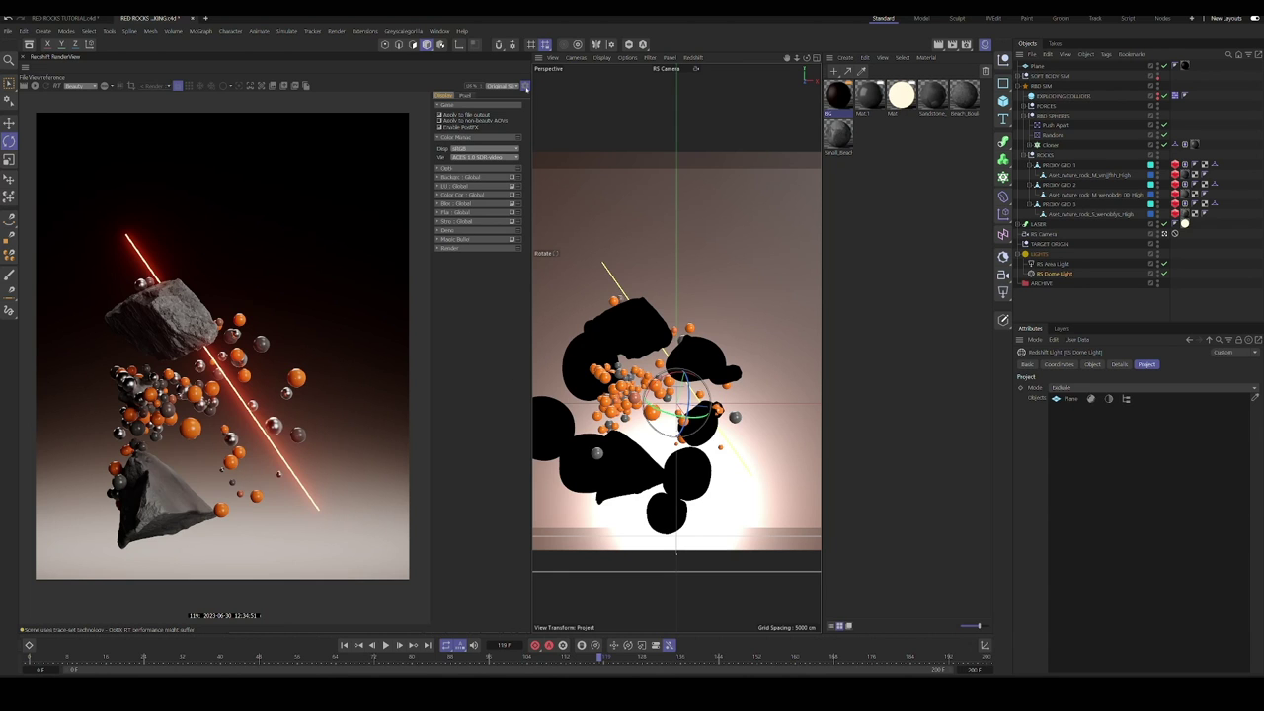
Step: Close the display settings with the render view narrowed again, and hide the lights in the viewport
{"action": "left_click", "coordinate": [526, 86]}
{"action": "left_click_drag", "start_coordinate": [532, 189], "coordinate": [416, 188]}
{"action": "double_click", "coordinate": [1158, 272]}
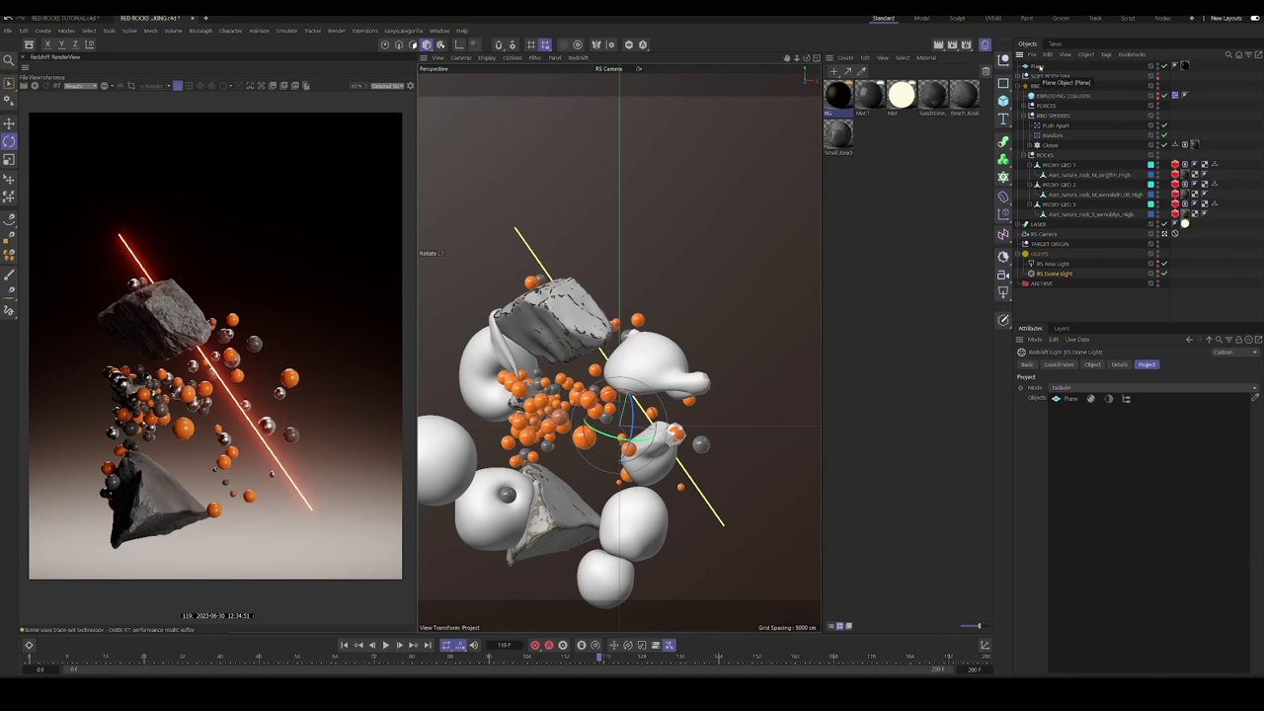
Step: Rename the backdrop plane as BG and expand the SOFT BODY SIM group in place of RBD SIM
{"action": "left_click", "coordinate": [1036, 65]}
{"action": "type", "text": "BG"}
{"action": "key", "text": "Return"}
{"action": "left_click", "coordinate": [1019, 86]}
{"action": "left_click", "coordinate": [1020, 76]}
Step: Show the SOFT BODY SIM group in the render and apply a newly created standard material to it
{"action": "left_click", "coordinate": [1051, 76]}
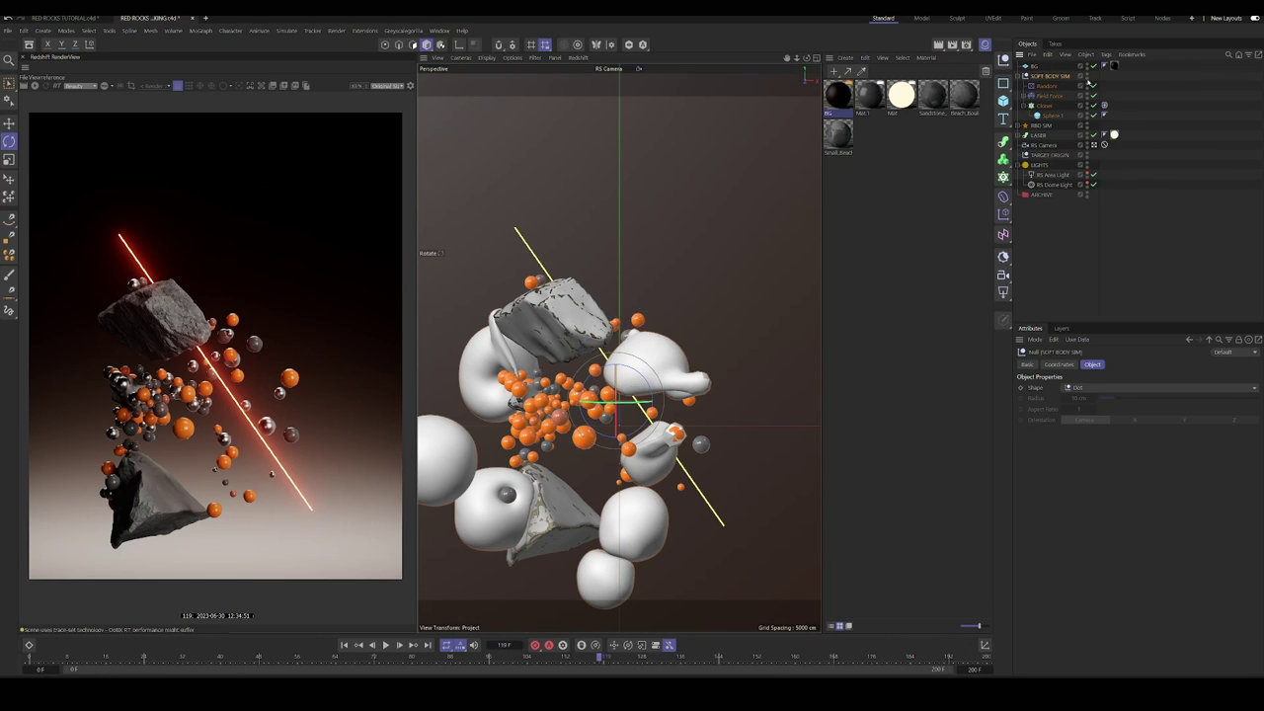
{"action": "double_click", "coordinate": [890, 126]}
{"action": "left_click_drag", "start_coordinate": [842, 98], "coordinate": [1045, 77]}
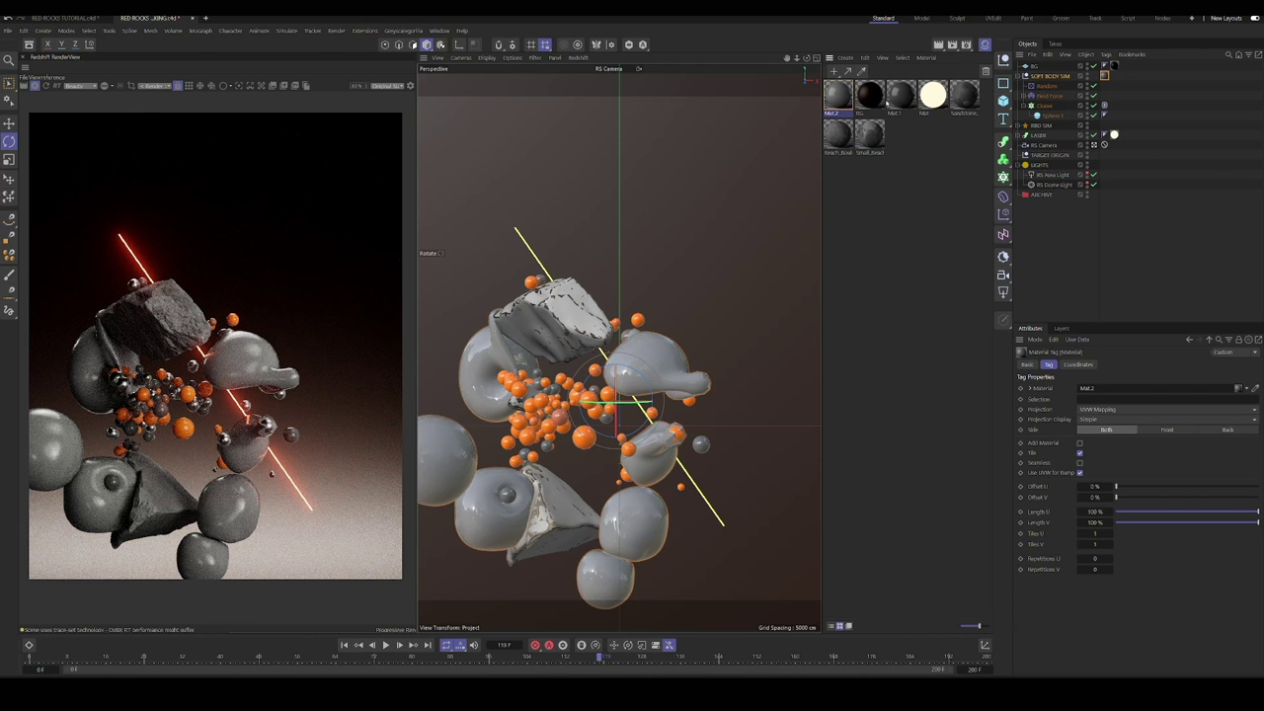
Step: Make the soft-body material glassy by setting its transmission weight to 1 and reflection roughness to 0.07
{"action": "double_click", "coordinate": [839, 97]}
{"action": "left_click", "coordinate": [1250, 85]}
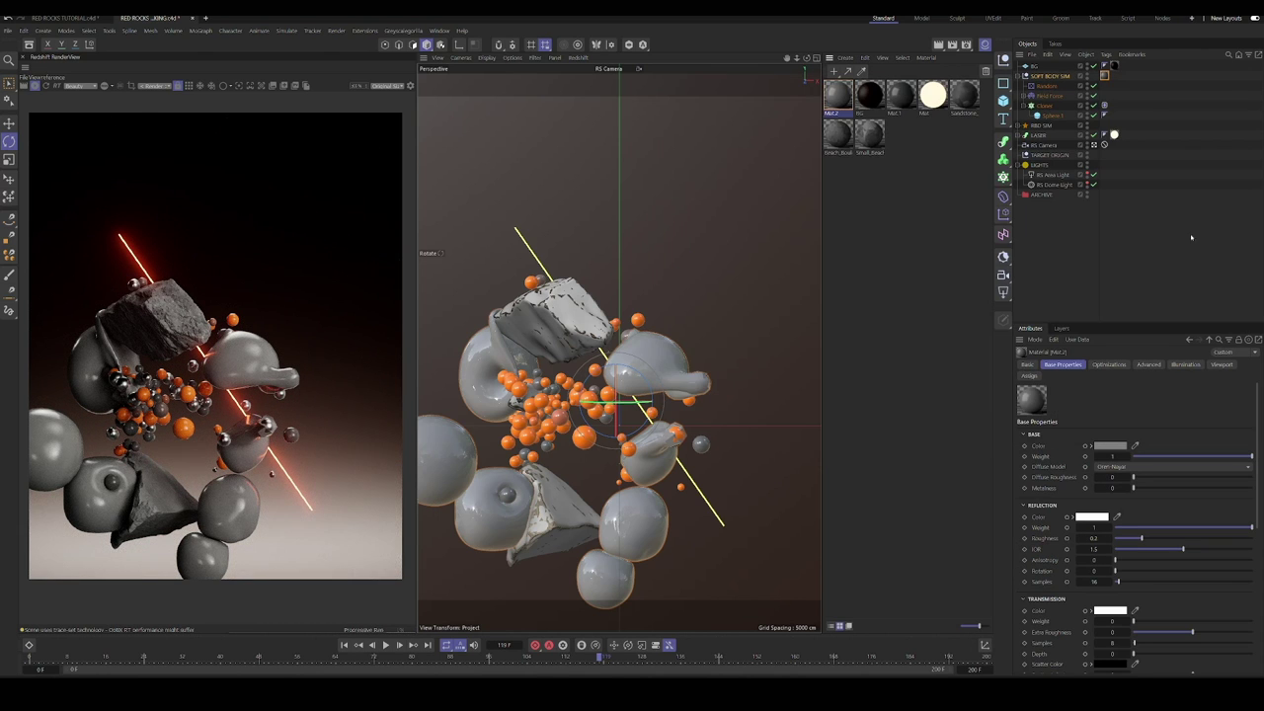
{"action": "left_click", "coordinate": [1246, 621]}
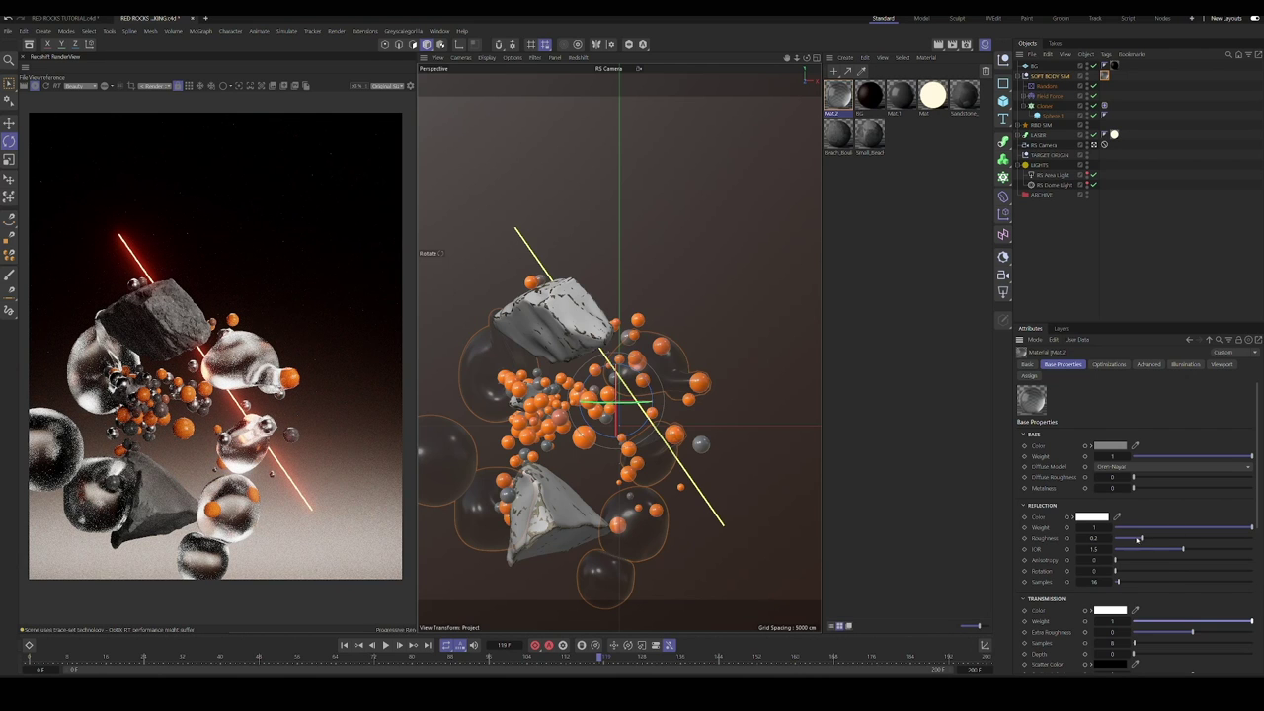
{"action": "left_click_drag", "start_coordinate": [1141, 539], "coordinate": [1122, 538]}
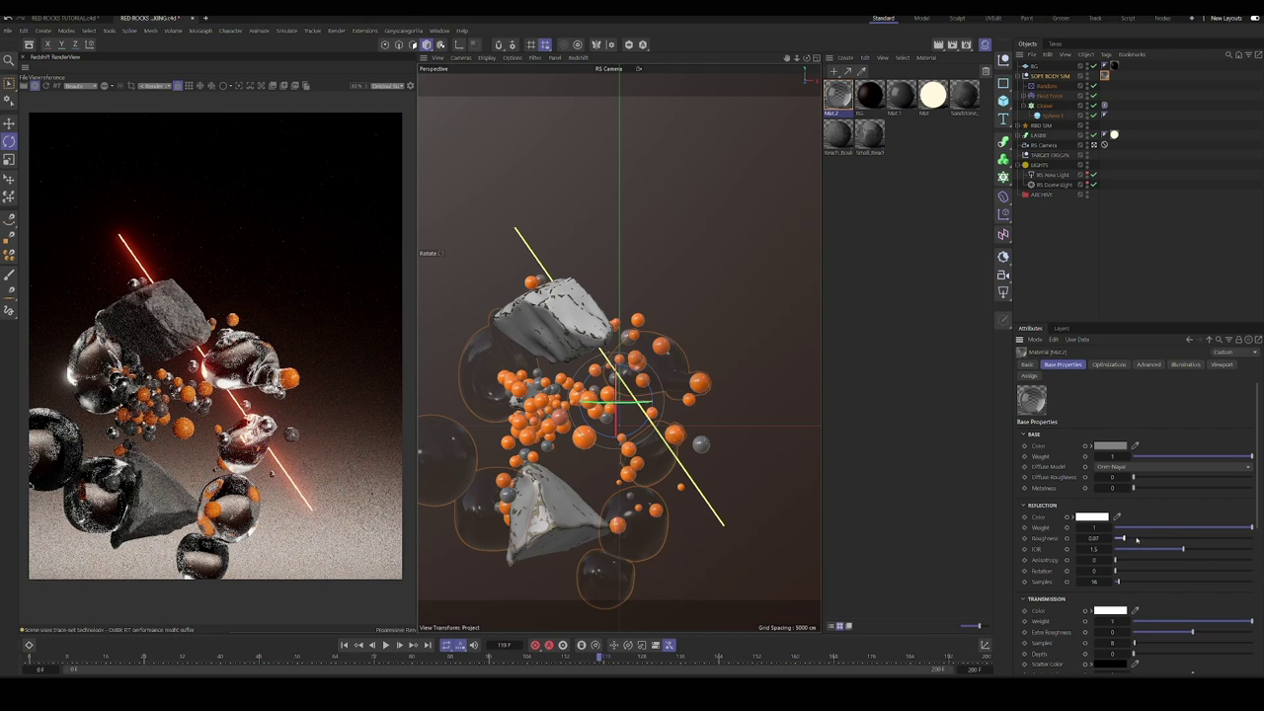
Step: Tint the soft-body material's reflection color pale orange: H 18°, S about 13%, V 100%
{"action": "left_click", "coordinate": [1092, 516]}
{"action": "left_click", "coordinate": [1119, 608]}
{"action": "left_click", "coordinate": [1003, 566]}
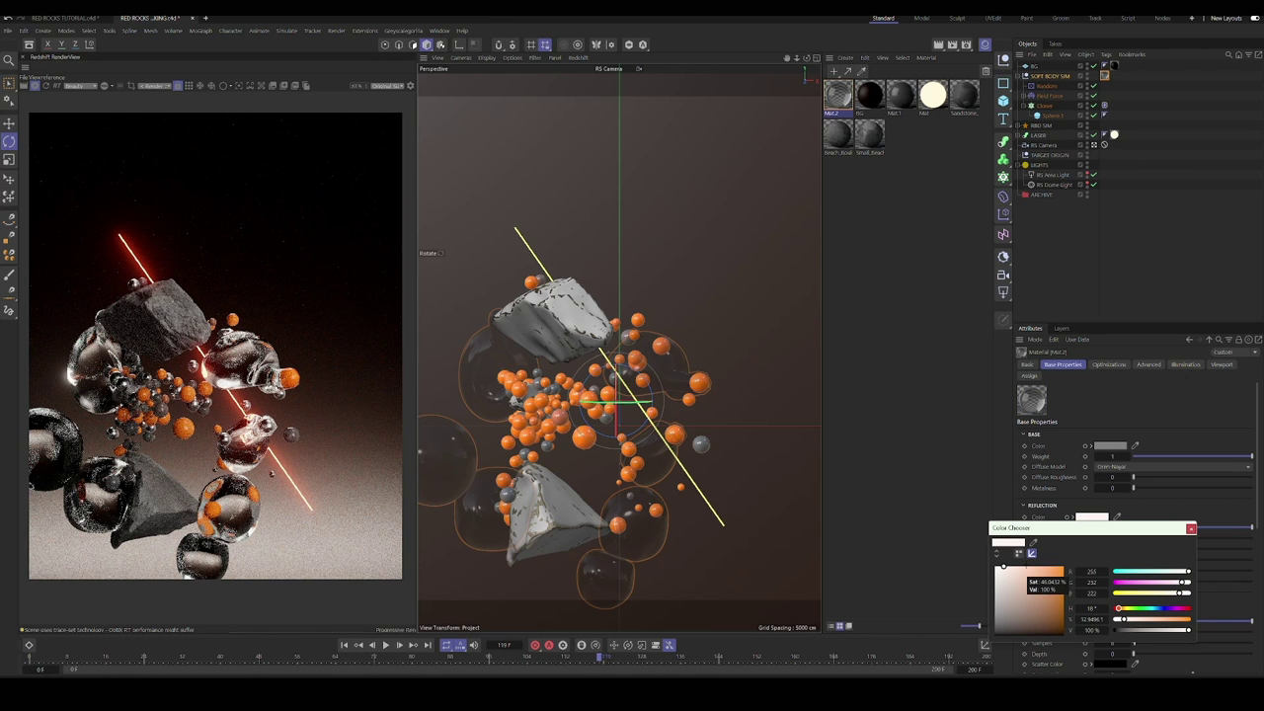
{"action": "left_click", "coordinate": [1190, 528]}
Step: Tint the soft-body material's transmission color salmon orange: H 14°, S about 45%, V 100%
{"action": "left_click", "coordinate": [1110, 610]}
{"action": "left_click", "coordinate": [1139, 653]}
{"action": "left_click", "coordinate": [1030, 611]}
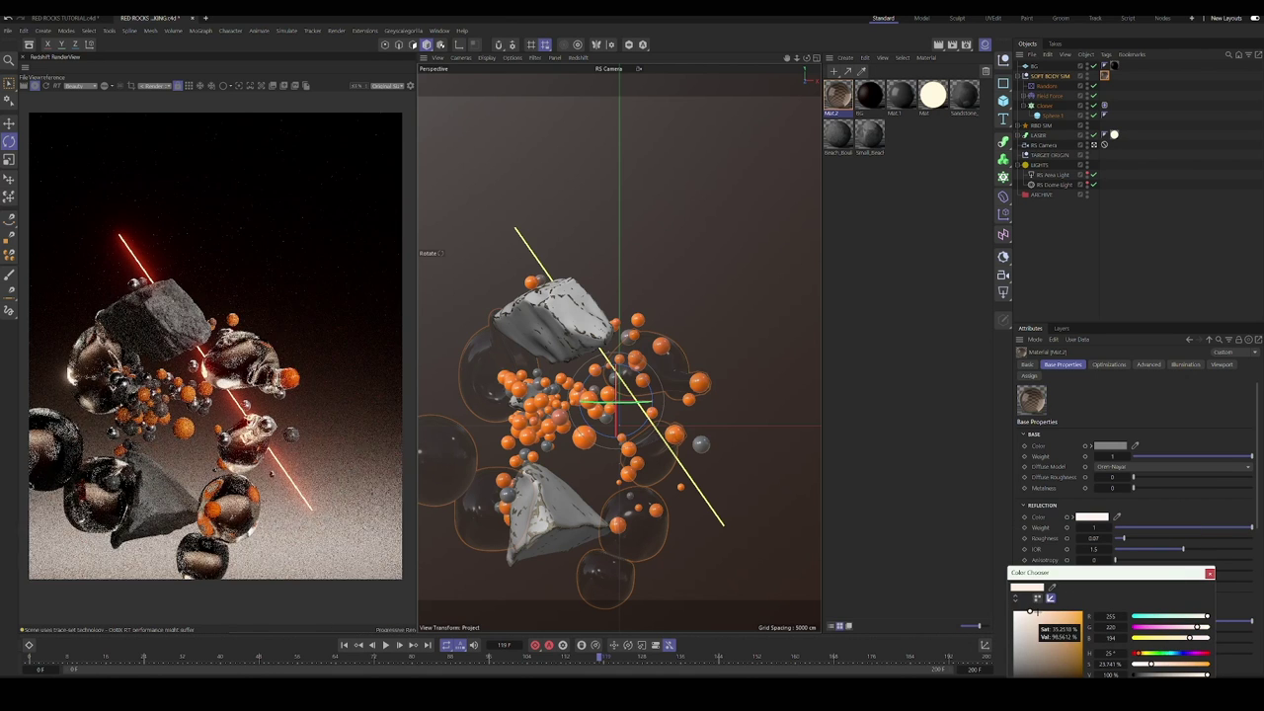
{"action": "left_click", "coordinate": [1138, 653]}
{"action": "left_click", "coordinate": [1136, 652]}
{"action": "left_click", "coordinate": [1045, 612]}
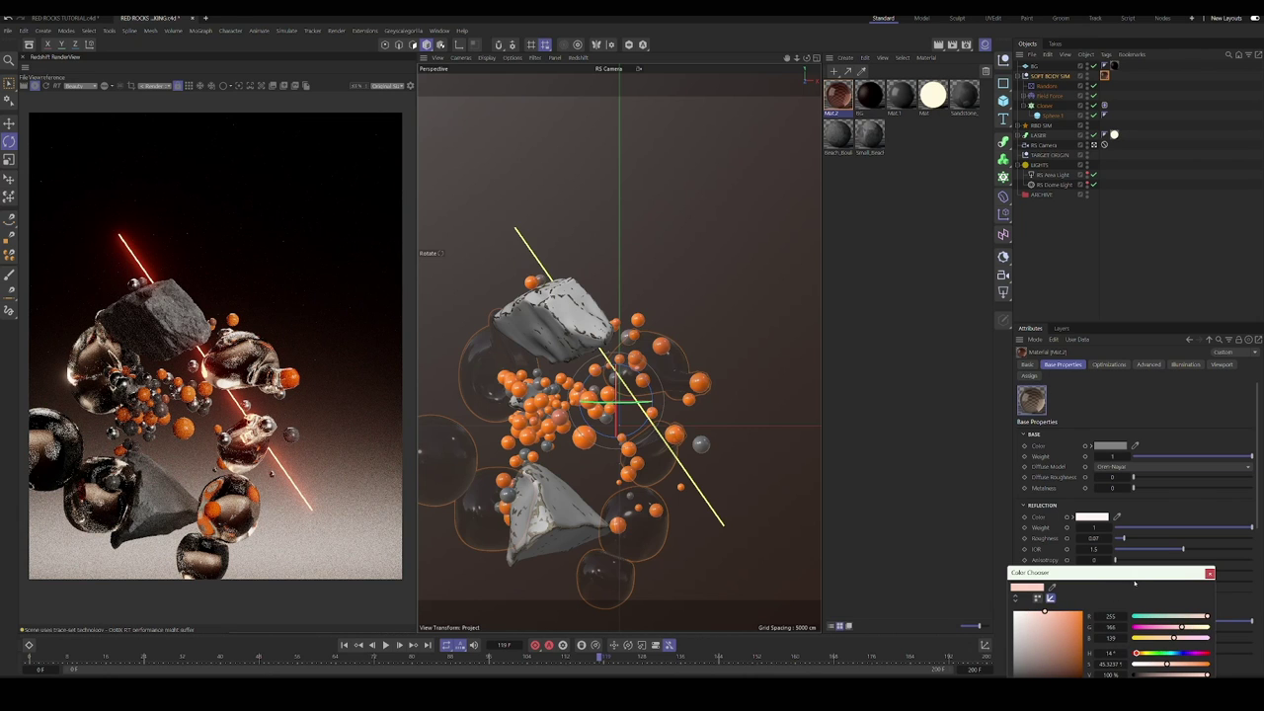
{"action": "left_click", "coordinate": [1210, 574]}
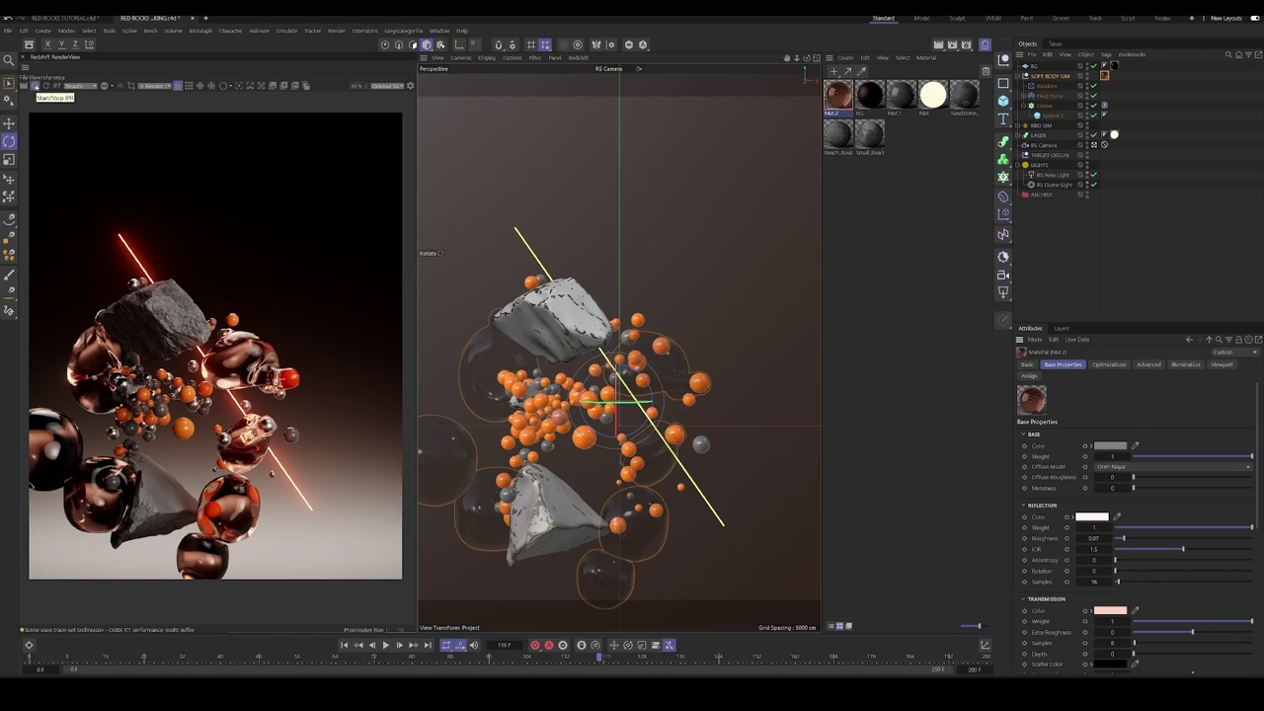
Step: Review the Redshift render settings for sampling, denoising, globals, global illumination and motion blur, along with the Redshift preferences
{"action": "left_click", "coordinate": [34, 86]}
{"action": "left_click", "coordinate": [966, 45]}
{"action": "left_click_drag", "start_coordinate": [1100, 37], "coordinate": [747, 156]}
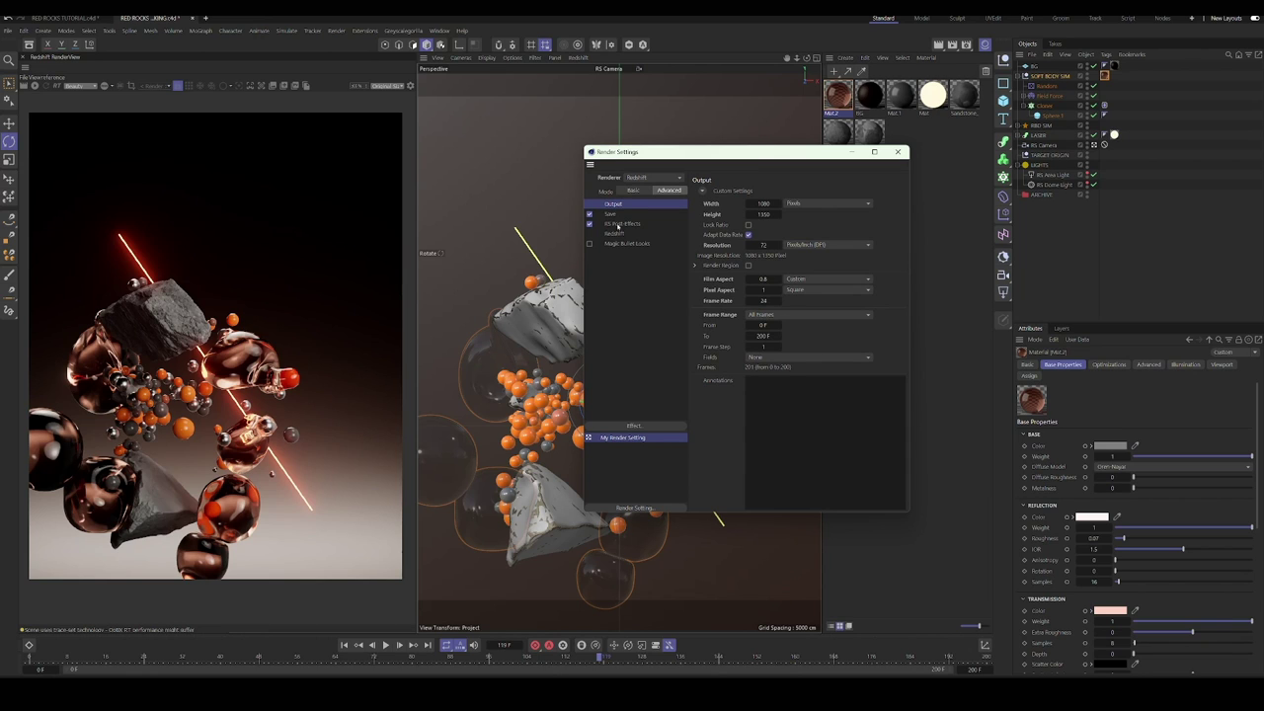
{"action": "left_click", "coordinate": [616, 233]}
{"action": "left_click", "coordinate": [718, 335]}
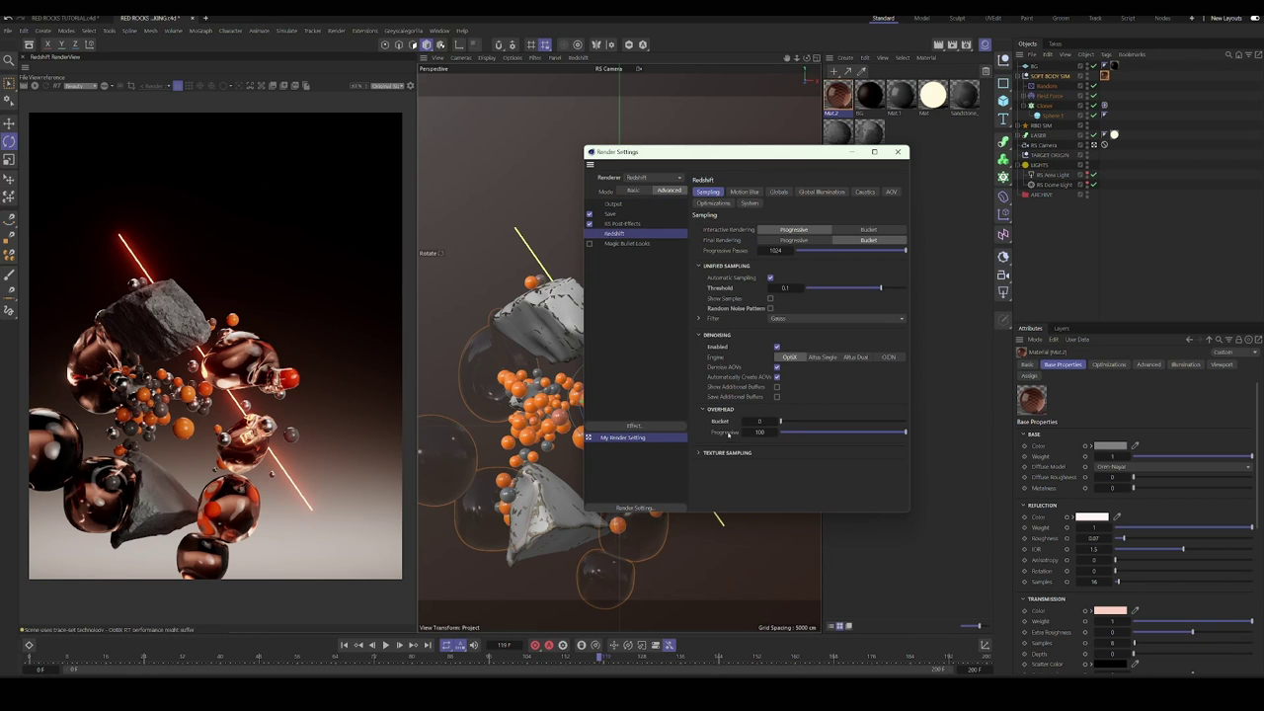
{"action": "left_click", "coordinate": [778, 191]}
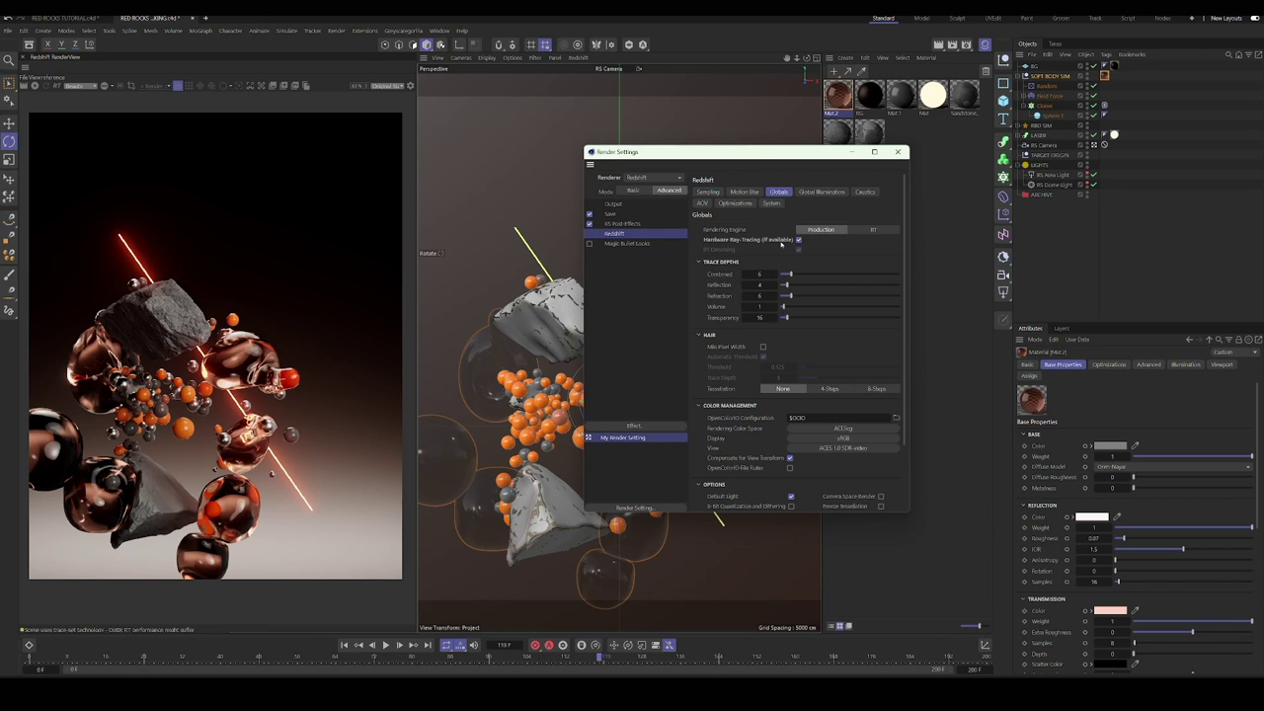
{"action": "left_click", "coordinate": [821, 191]}
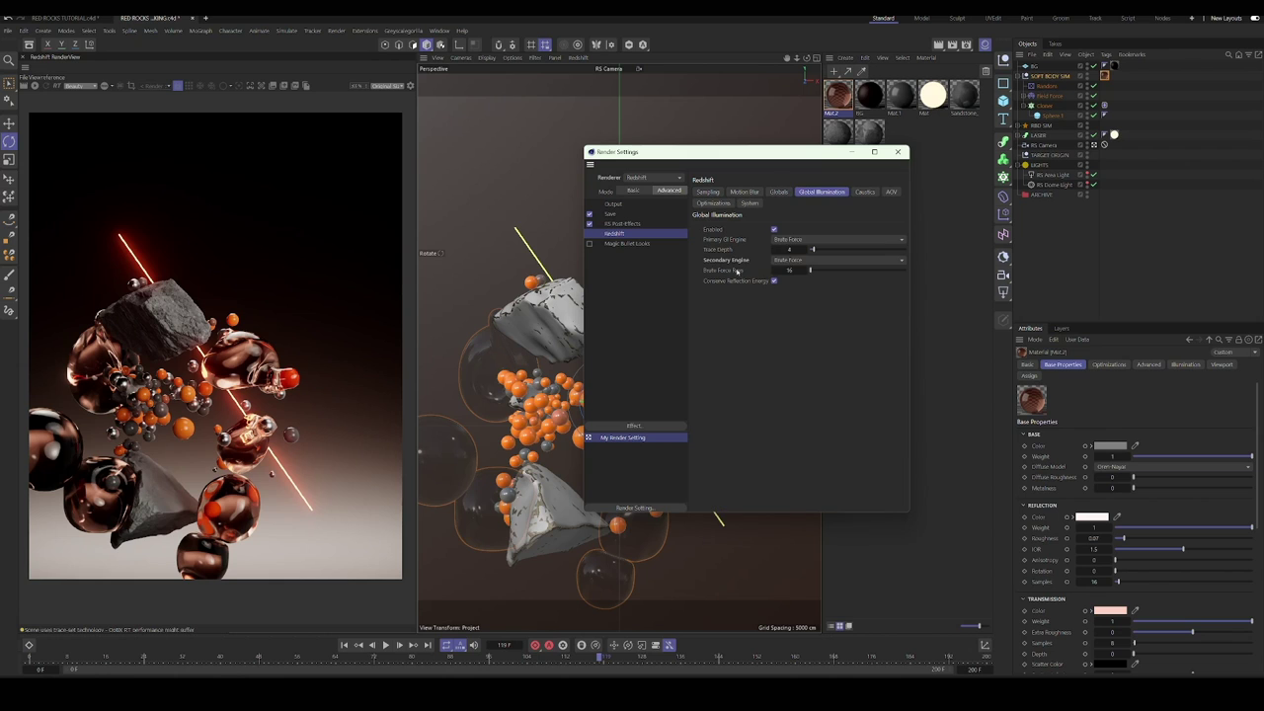
{"action": "left_click", "coordinate": [743, 192]}
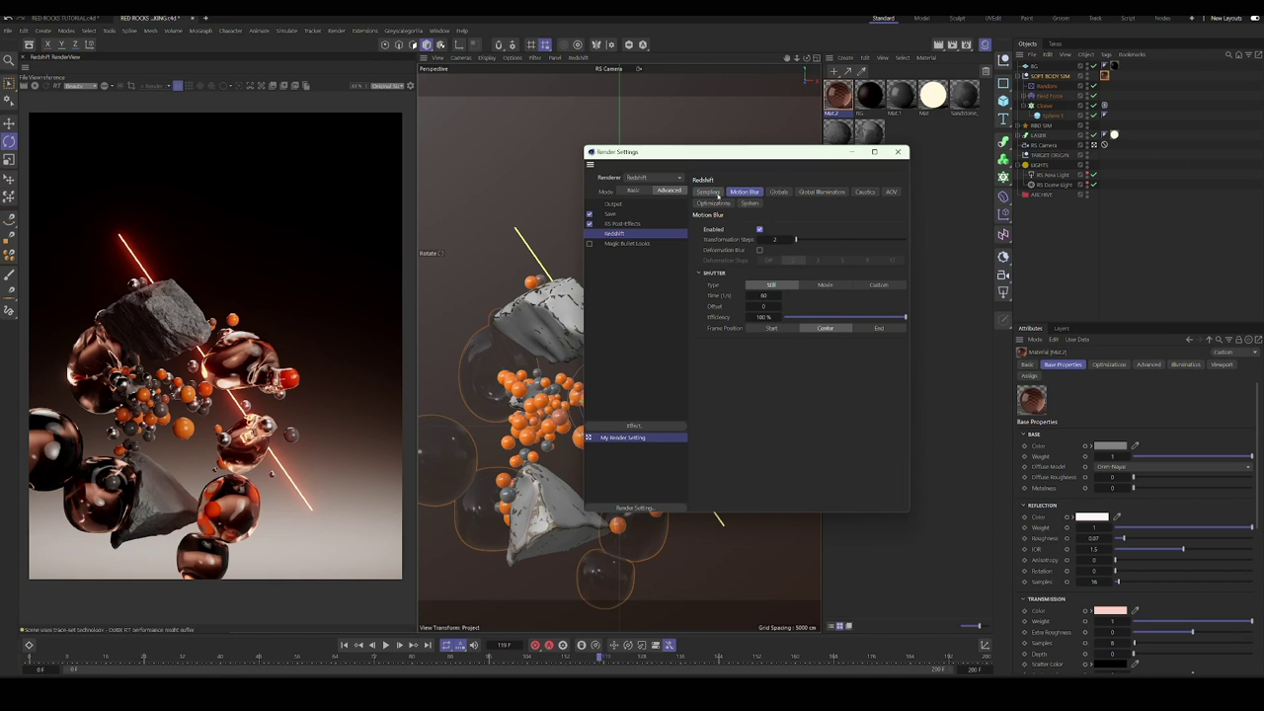
{"action": "left_click", "coordinate": [897, 152]}
{"action": "left_click", "coordinate": [23, 31]}
{"action": "left_click", "coordinate": [45, 197]}
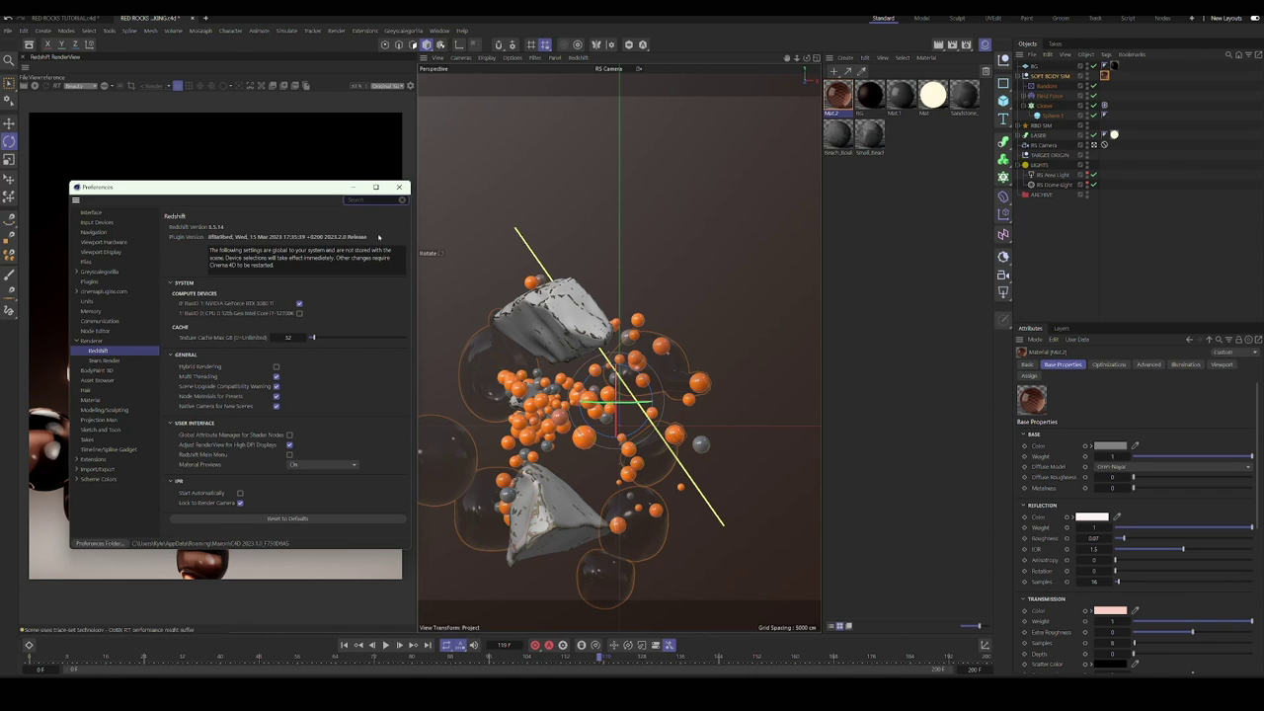
{"action": "left_click", "coordinate": [399, 187]}
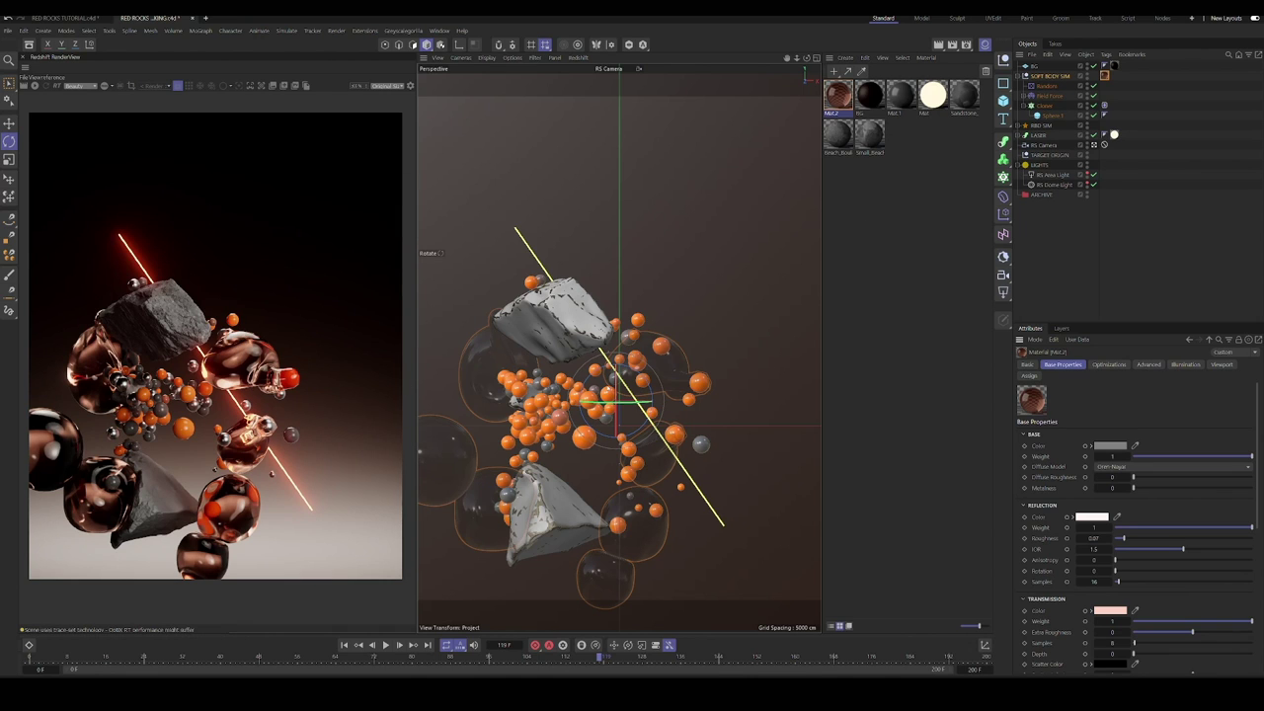
Step: Leave the scene camera for a free view of the set and add a Redshift spot light
{"action": "left_click", "coordinate": [1094, 146]}
{"action": "left_click_drag", "start_coordinate": [592, 300], "coordinate": [632, 363], "text": "alt"}
{"action": "scroll", "coordinate": [543, 345], "scroll_direction": "up", "scroll_amount": 3}
{"action": "middle_click_drag", "start_coordinate": [543, 344], "coordinate": [580, 350], "text": "alt"}
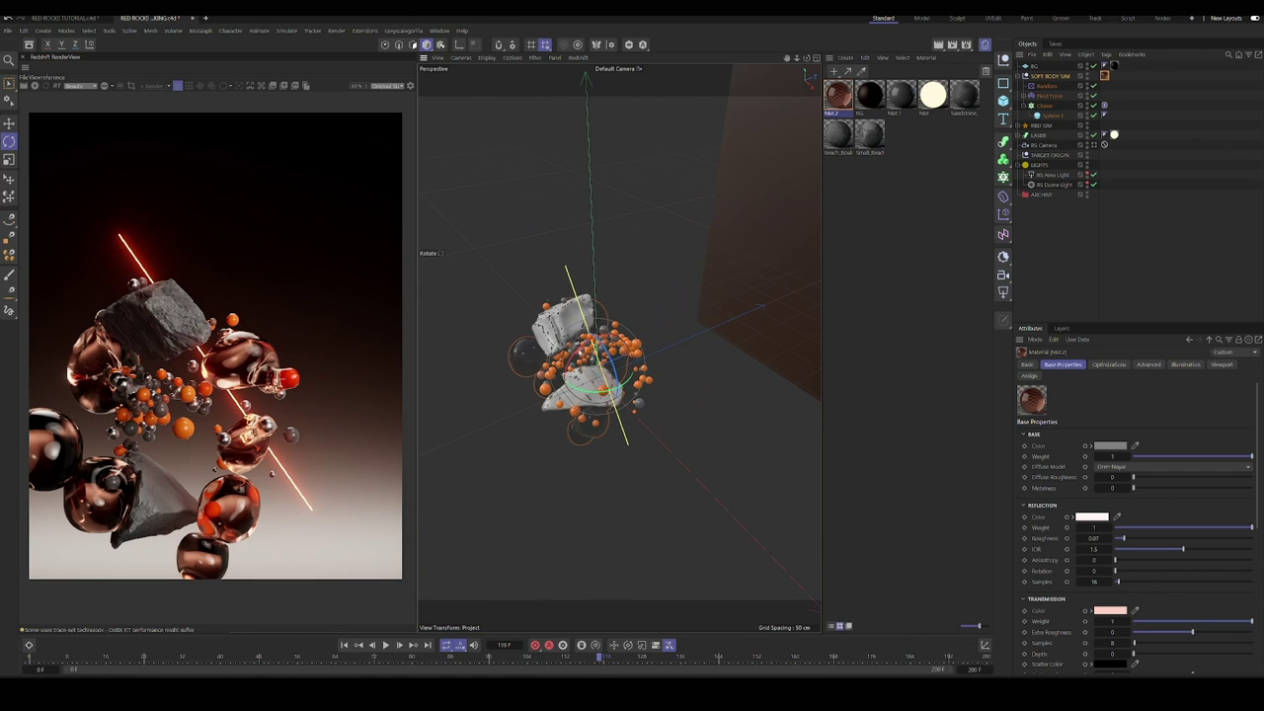
{"action": "left_click_drag", "start_coordinate": [1004, 293], "coordinate": [1049, 327]}
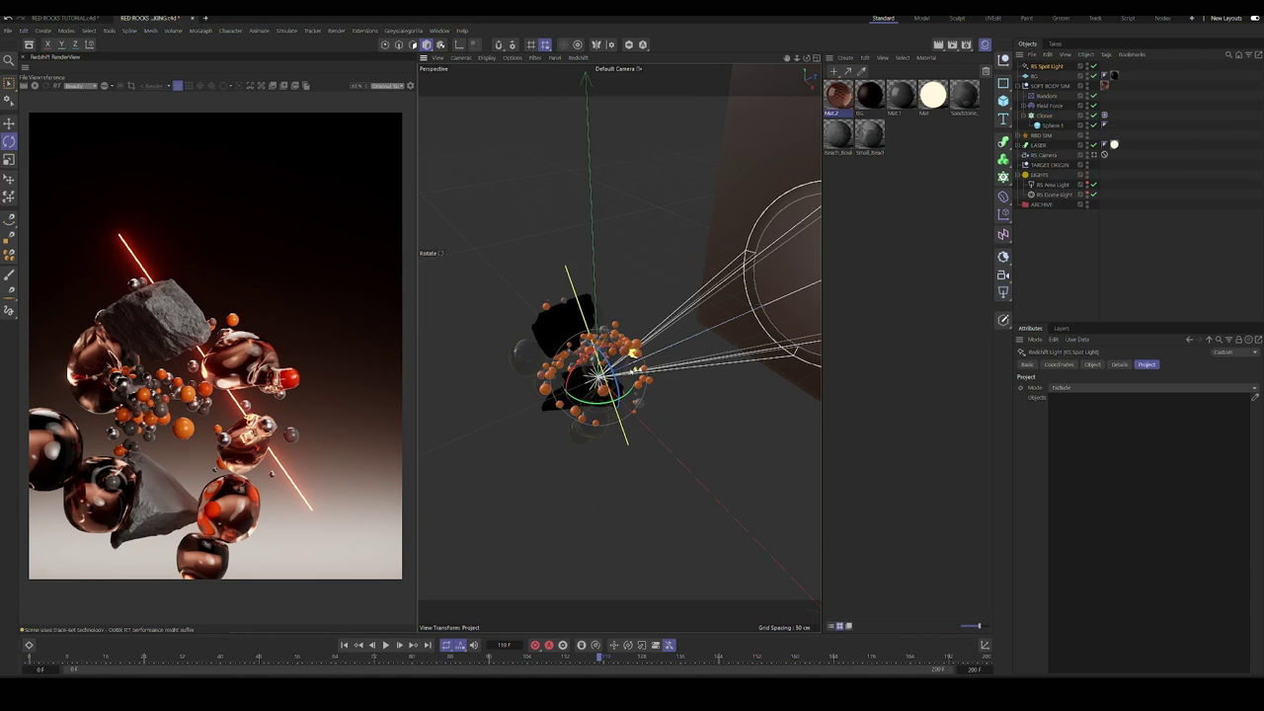
Step: Rotate the spot light and raise it high above the scene so its cone aims down at the rocks and spheres
{"action": "key", "text": "r"}
{"action": "left_click_drag", "start_coordinate": [575, 395], "coordinate": [662, 418]}
{"action": "scroll", "coordinate": [637, 326], "scroll_direction": "down", "scroll_amount": 4}
{"action": "key", "text": "e"}
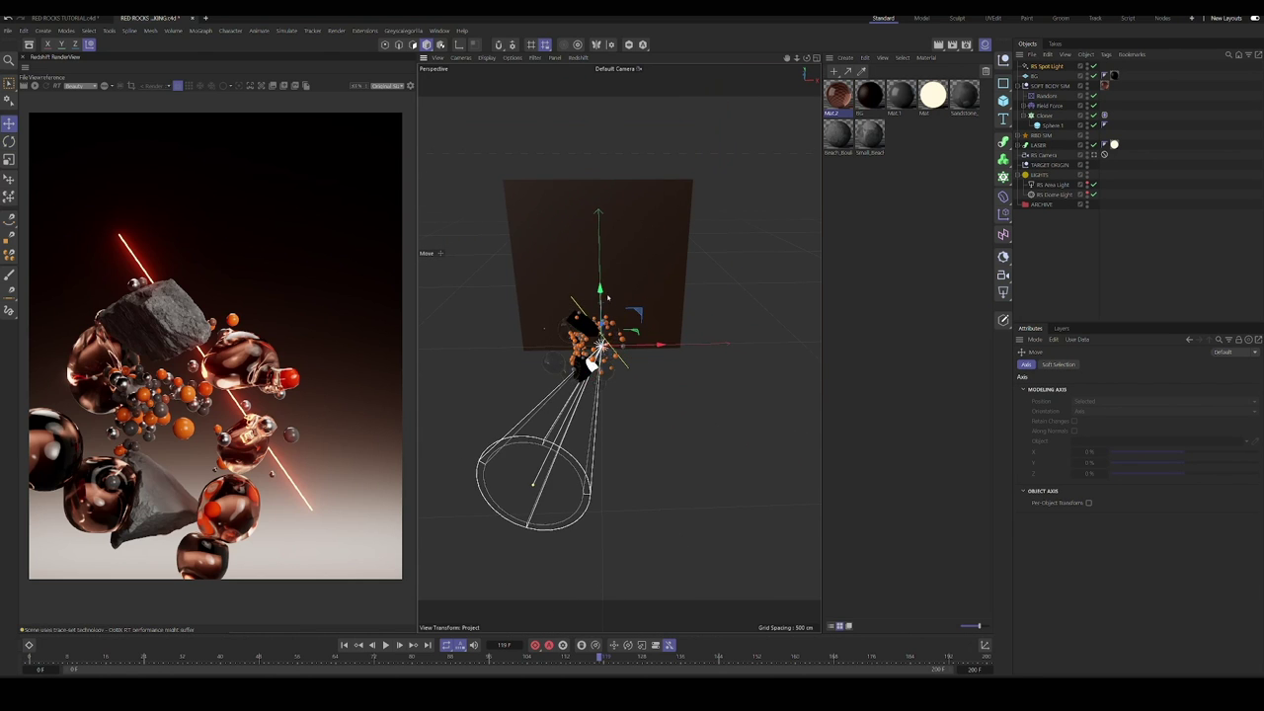
{"action": "left_click_drag", "start_coordinate": [600, 292], "coordinate": [697, 112]}
Step: Load the Chromatic Gobo image as the spot light's texture and set up its animation in Simple mode over frames 1 to 500
{"action": "left_click", "coordinate": [1046, 67]}
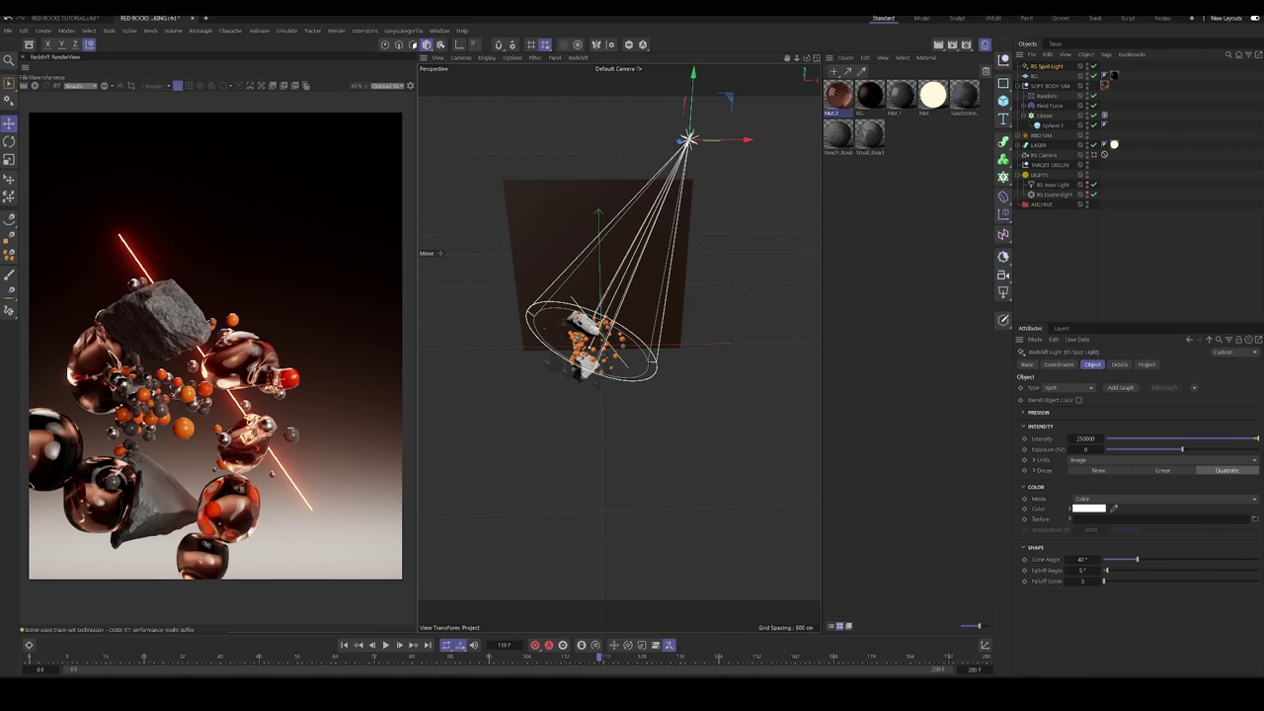
{"action": "left_click_drag", "start_coordinate": [1263, 243], "coordinate": [1116, 519]}
{"action": "left_click", "coordinate": [713, 394]}
{"action": "left_click", "coordinate": [1070, 518]}
{"action": "left_click", "coordinate": [1115, 519]}
{"action": "left_click", "coordinate": [1126, 565]}
{"action": "left_click", "coordinate": [1128, 590]}
{"action": "scroll", "coordinate": [1175, 598], "scroll_direction": "down", "scroll_amount": 3}
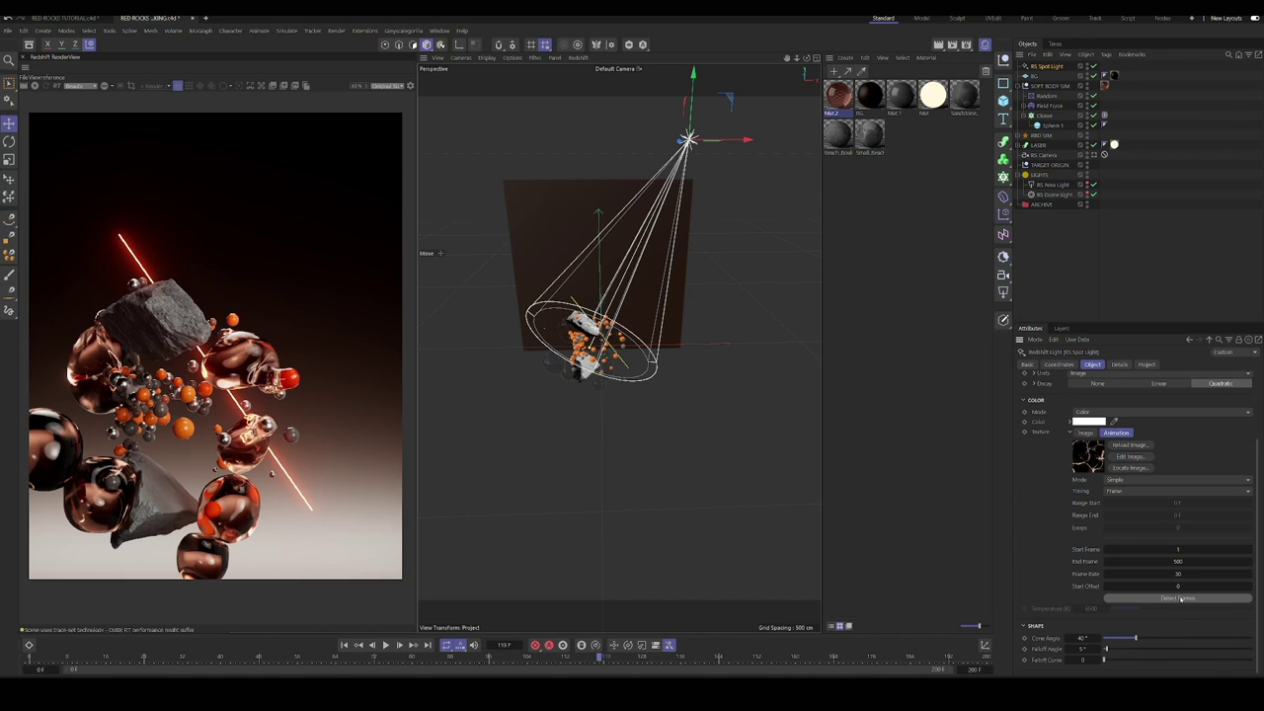
{"action": "scroll", "coordinate": [1090, 424], "scroll_direction": "up", "scroll_amount": 2}
{"action": "left_click", "coordinate": [1090, 481]}
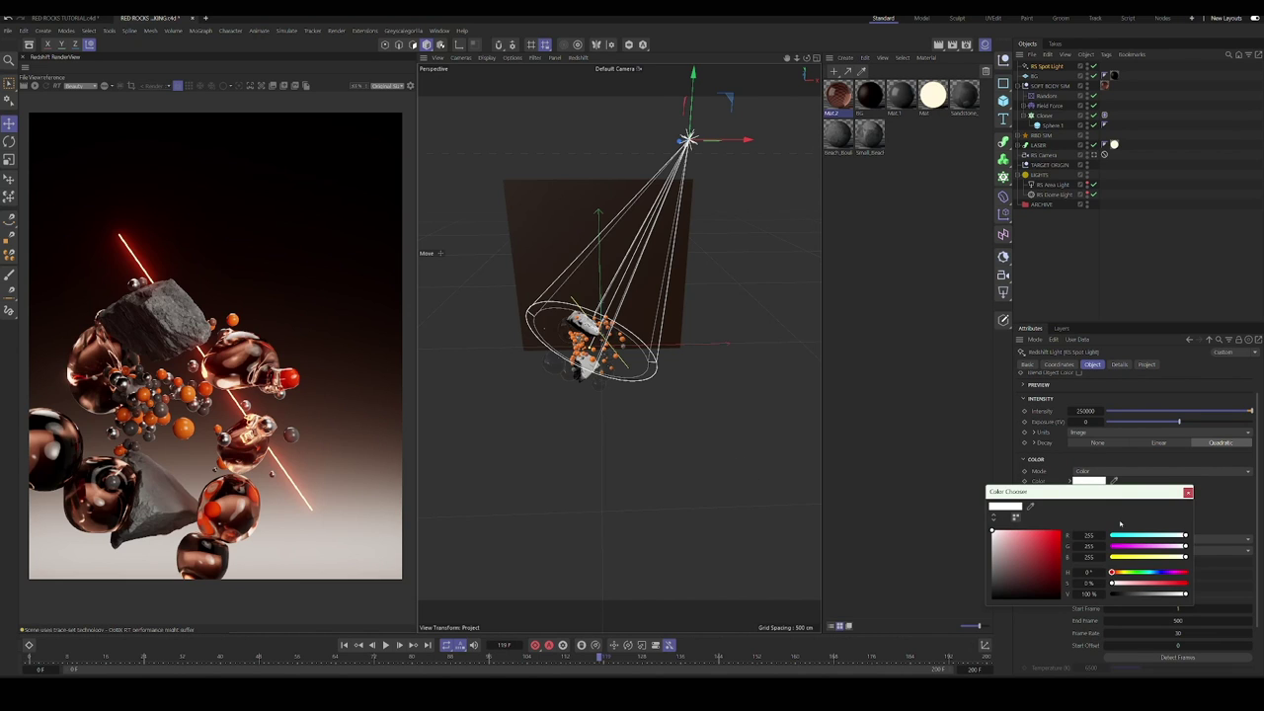
{"action": "left_click", "coordinate": [1188, 492]}
{"action": "scroll", "coordinate": [1147, 492], "scroll_direction": "up", "scroll_amount": 1}
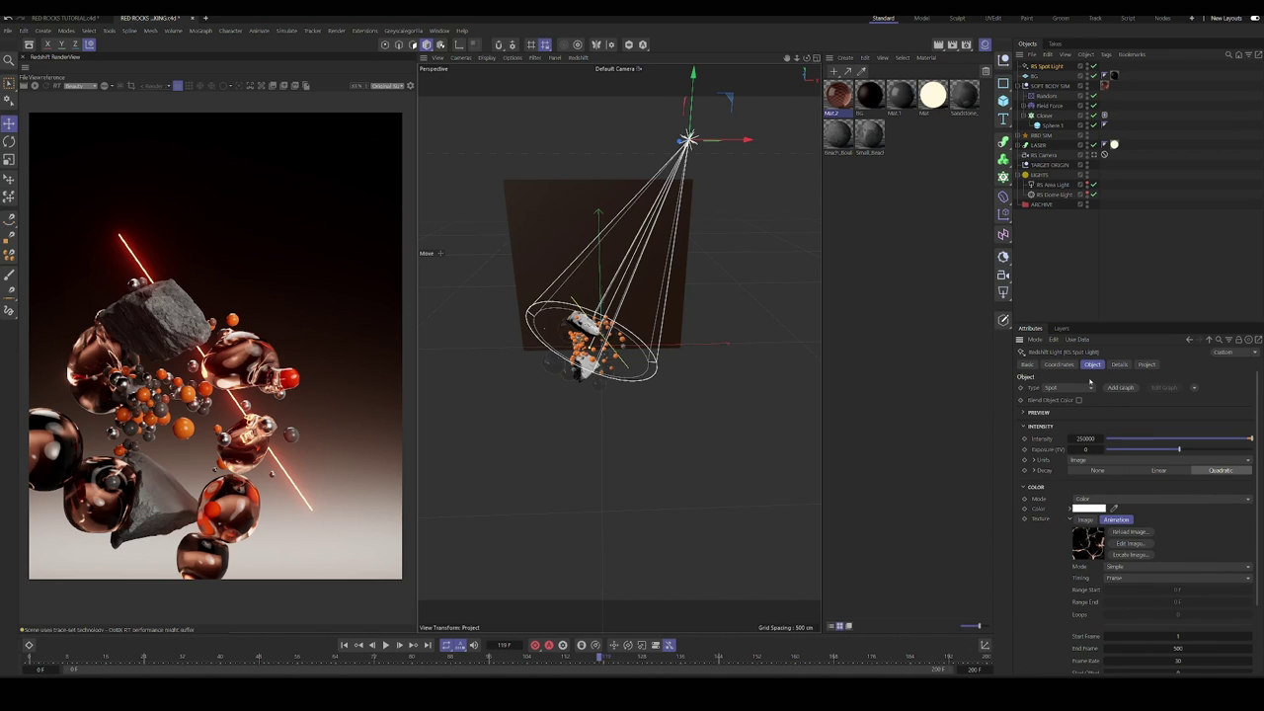
Step: From the scene camera, set the spot light's exposure to about 6.5 and its cone angle to about 19°
{"action": "left_click", "coordinate": [1095, 155]}
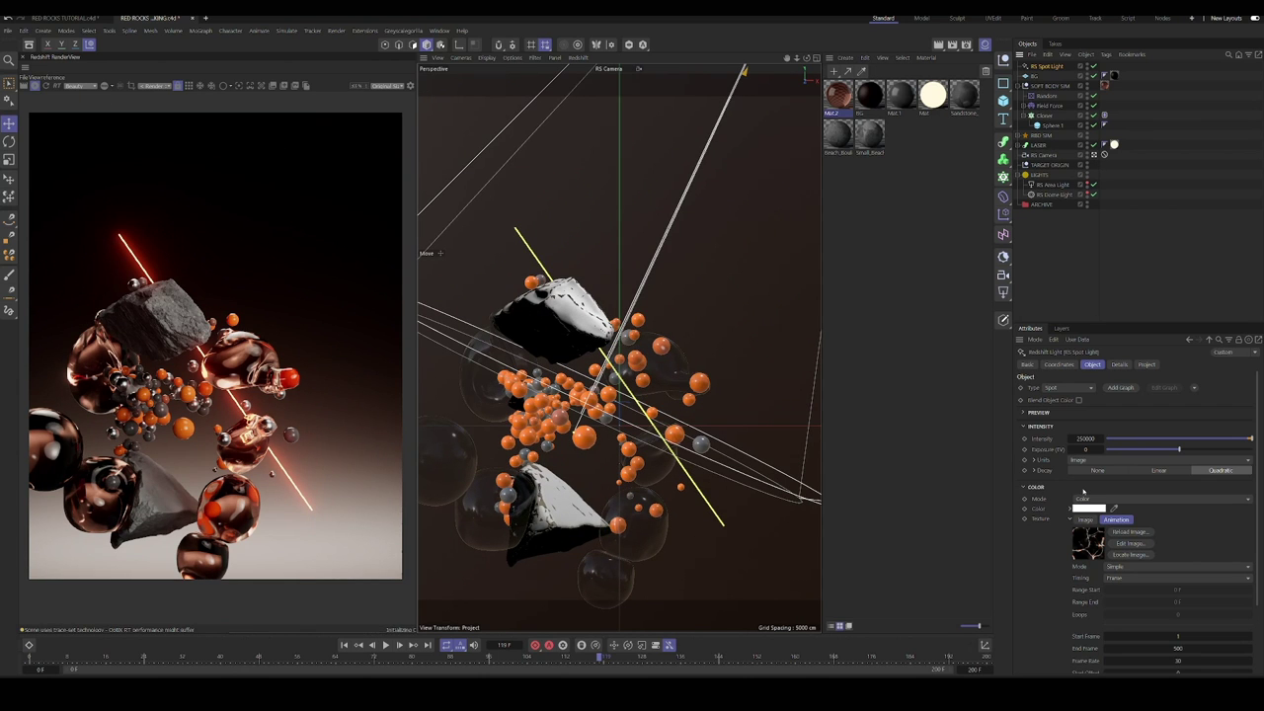
{"action": "left_click", "coordinate": [1203, 450]}
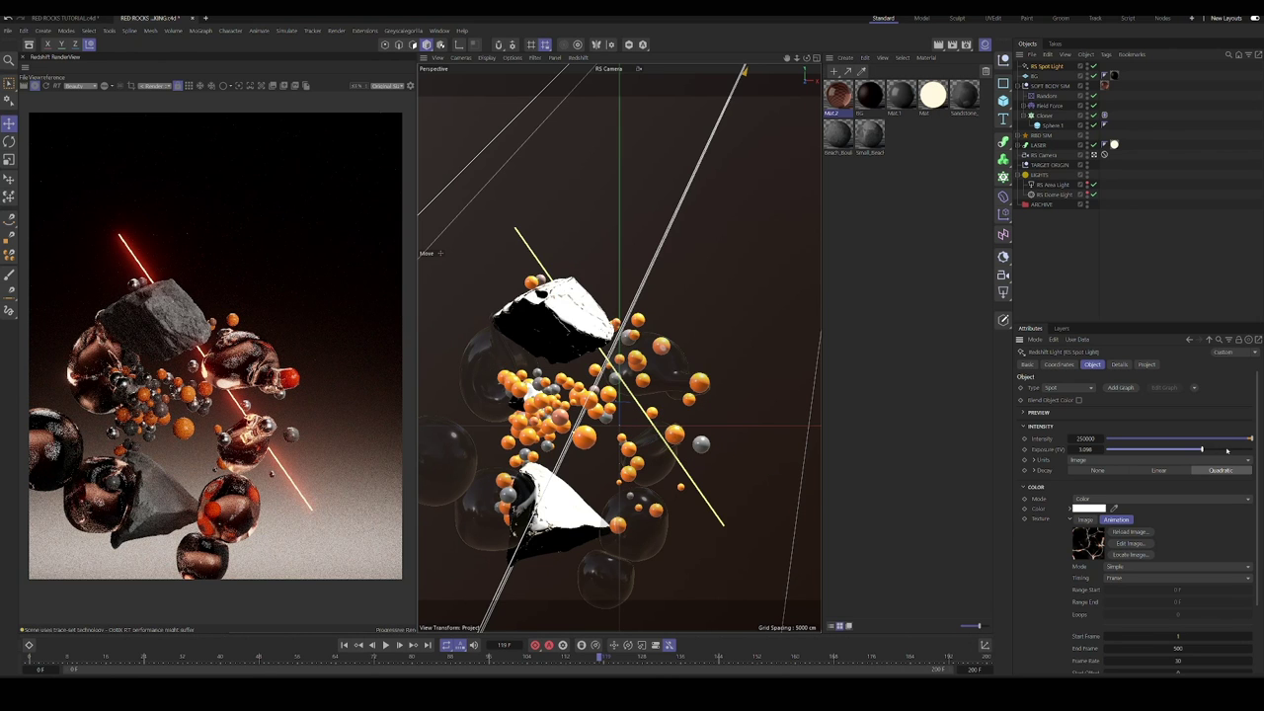
{"action": "left_click", "coordinate": [1216, 450]}
{"action": "scroll", "coordinate": [1054, 475], "scroll_direction": "down", "scroll_amount": 2}
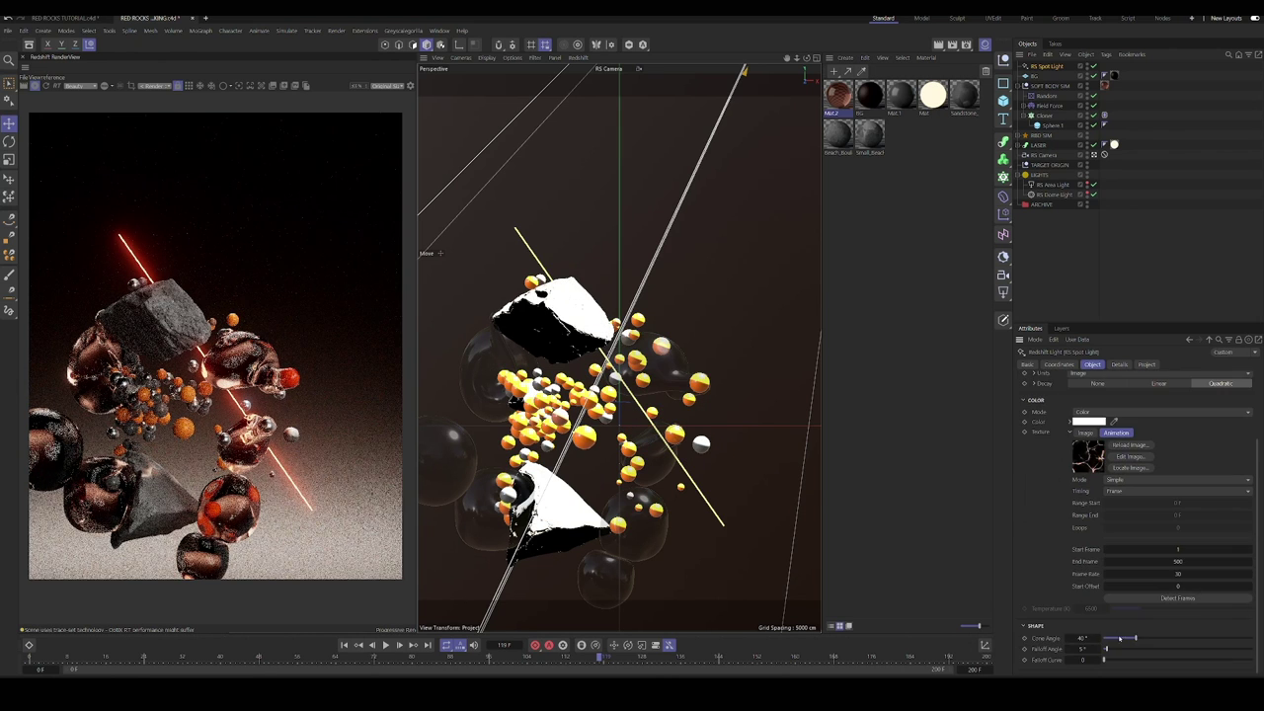
{"action": "left_click_drag", "start_coordinate": [1136, 638], "coordinate": [1112, 638]}
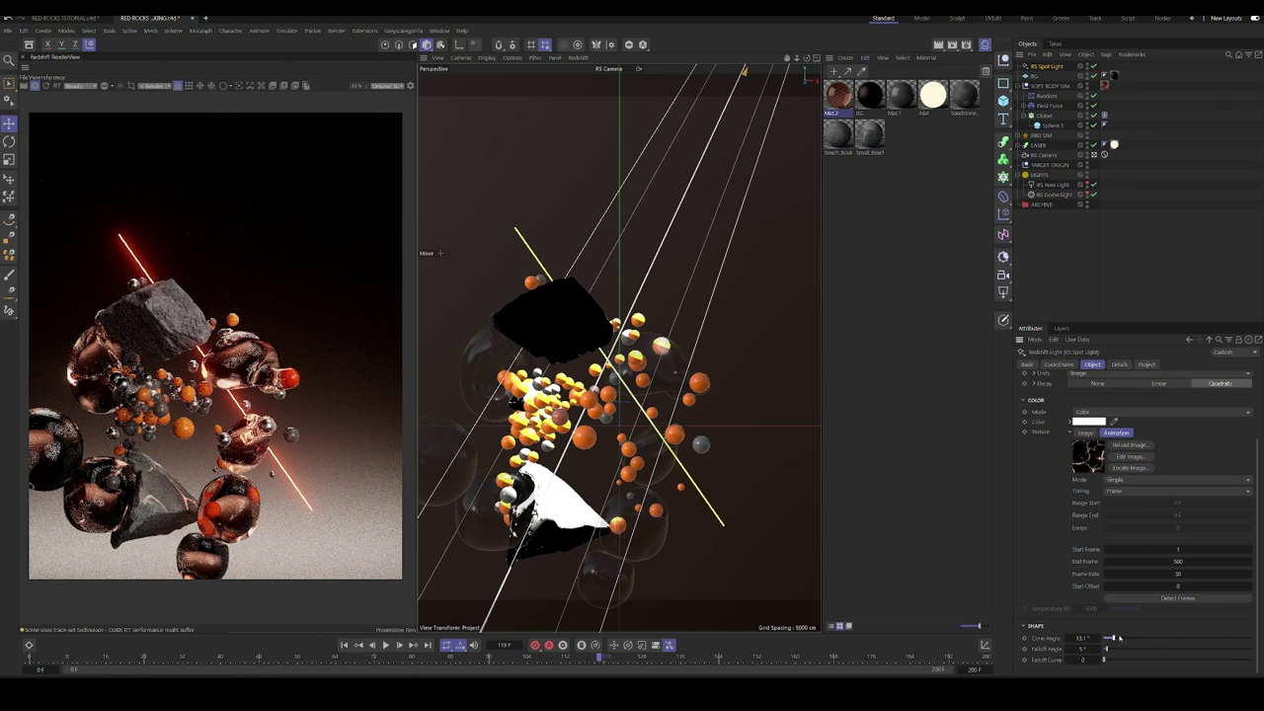
{"action": "left_click", "coordinate": [1119, 638]}
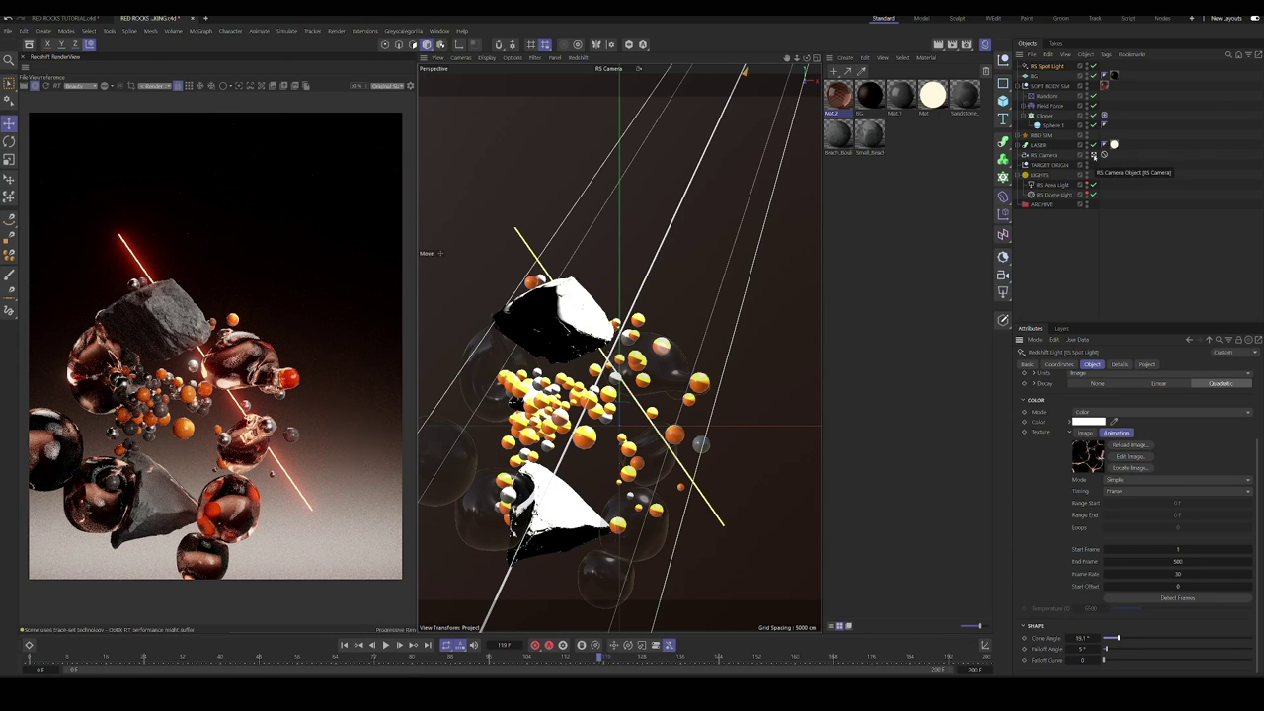
Step: Rotate the spot light to adjust its aim at the cluster, then set its cone angle to about 12°
{"action": "left_click", "coordinate": [1104, 155]}
{"action": "left_click_drag", "start_coordinate": [603, 361], "coordinate": [508, 362], "text": "alt"}
{"action": "key", "text": "r"}
{"action": "left_click_drag", "start_coordinate": [697, 294], "coordinate": [678, 311]}
{"action": "left_click", "coordinate": [1094, 155]}
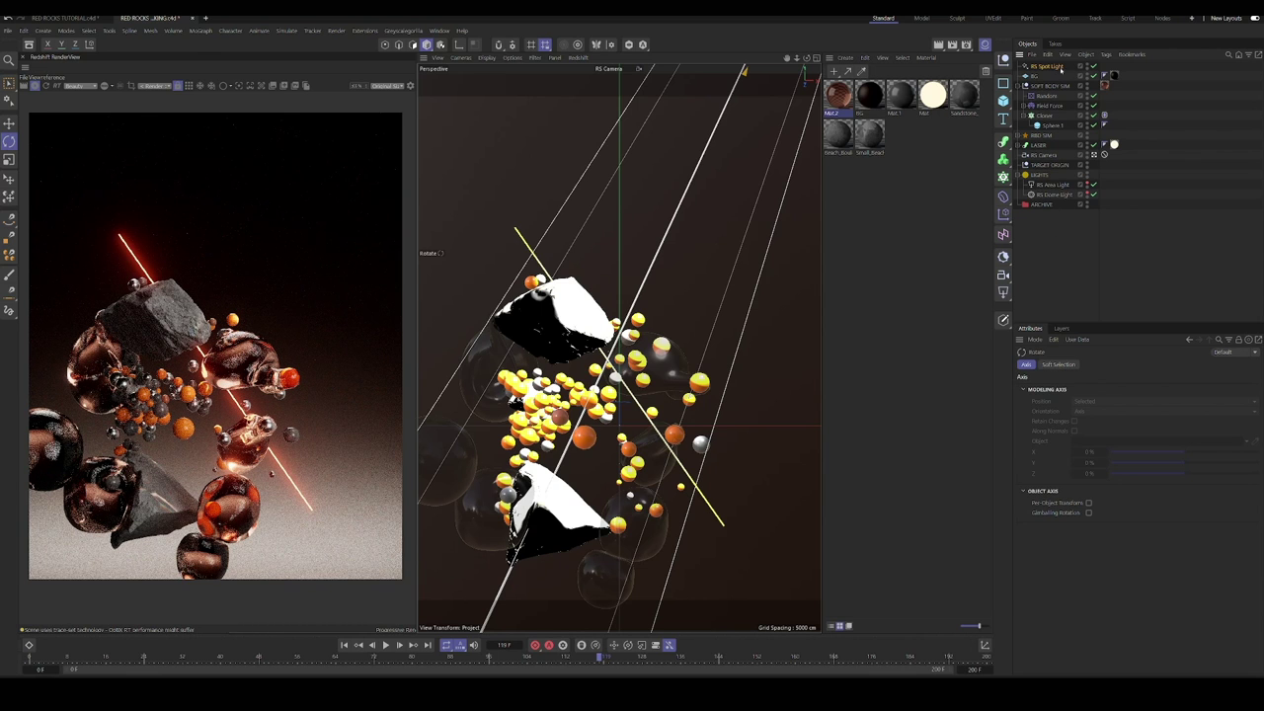
{"action": "left_click", "coordinate": [1059, 67]}
{"action": "left_click_drag", "start_coordinate": [1120, 629], "coordinate": [1114, 629]}
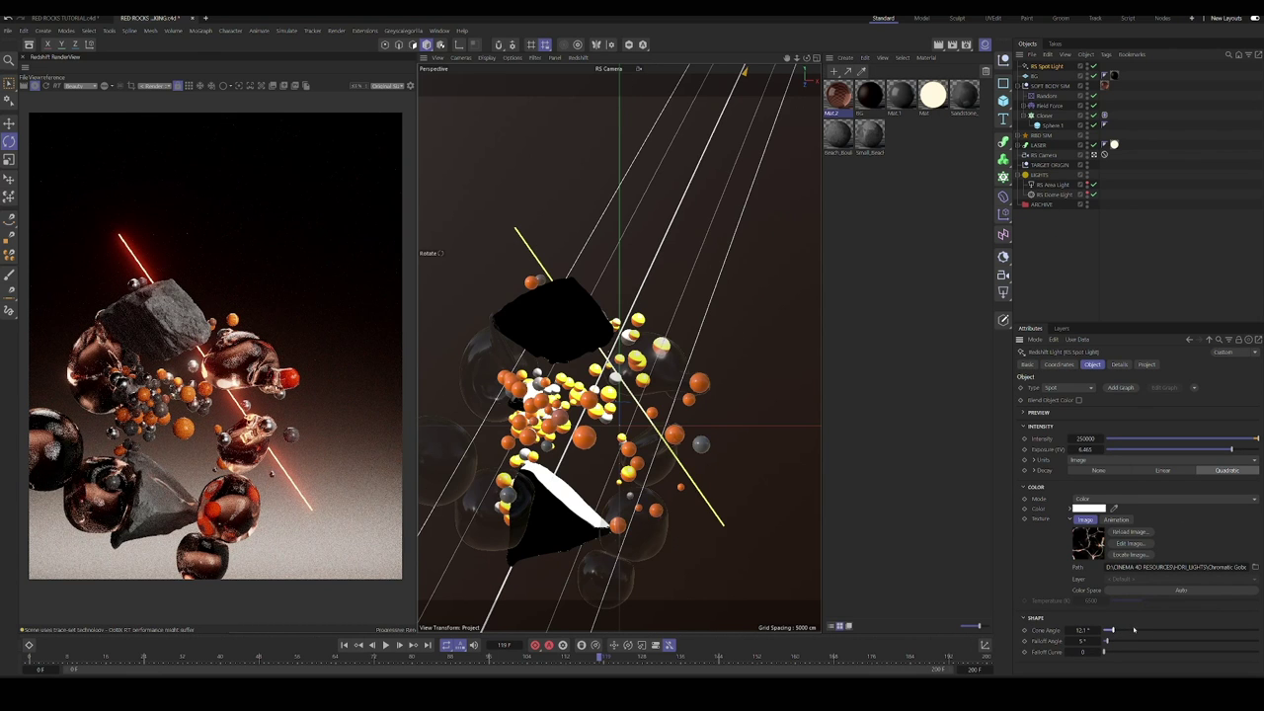
Step: At frame 105, give the spot light a Target tag with TARGET ORIGIN as its target object
{"action": "left_click_drag", "start_coordinate": [542, 662], "coordinate": [530, 659]}
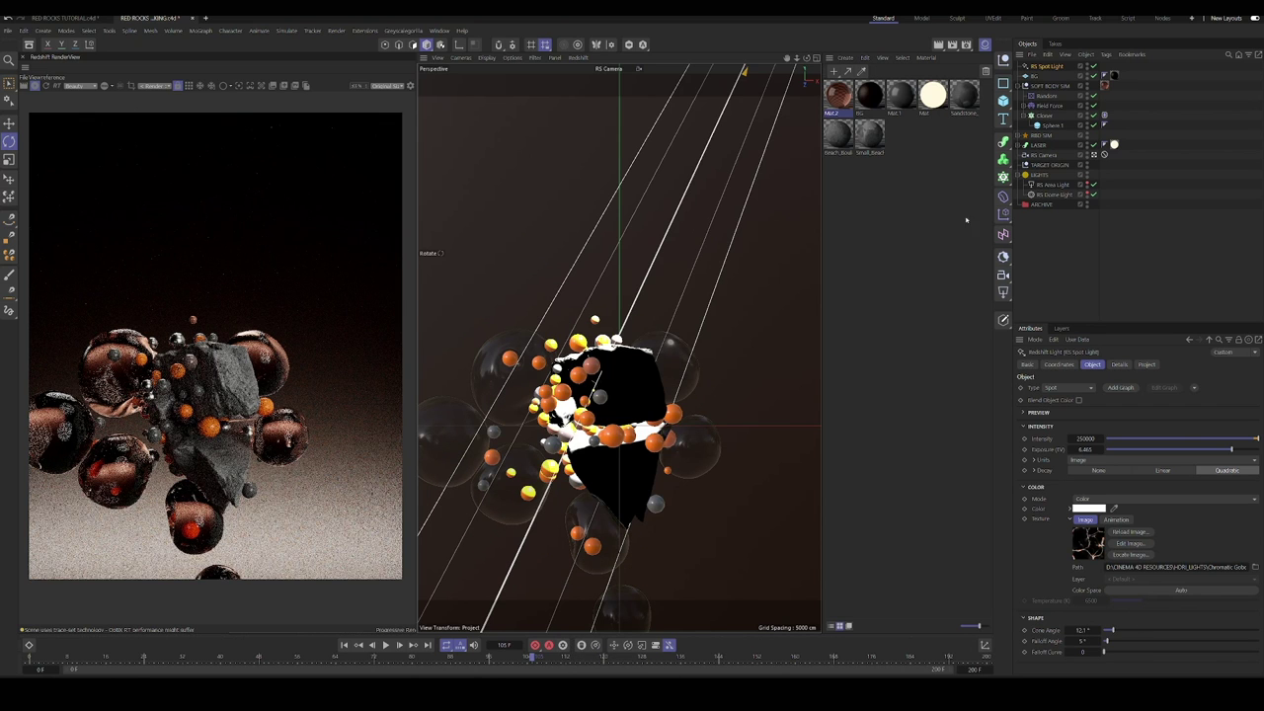
{"action": "right_click", "coordinate": [1046, 65]}
{"action": "mouse_move", "coordinate": [1116, 89]}
{"action": "left_click", "coordinate": [1221, 117]}
{"action": "left_click_drag", "start_coordinate": [1049, 165], "coordinate": [1088, 388]}
Step: Move the spot light farther to the side of the cluster and widen its cone angle to about 22°
{"action": "left_click", "coordinate": [1049, 66]}
{"action": "left_click", "coordinate": [1059, 364]}
{"action": "mouse_move", "coordinate": [1064, 401]}
{"action": "left_mouse_down"}
{"action": "mouse_move", "coordinate": [1057, 423]}
{"action": "mouse_move", "coordinate": [1069, 412]}
{"action": "left_mouse_up"}
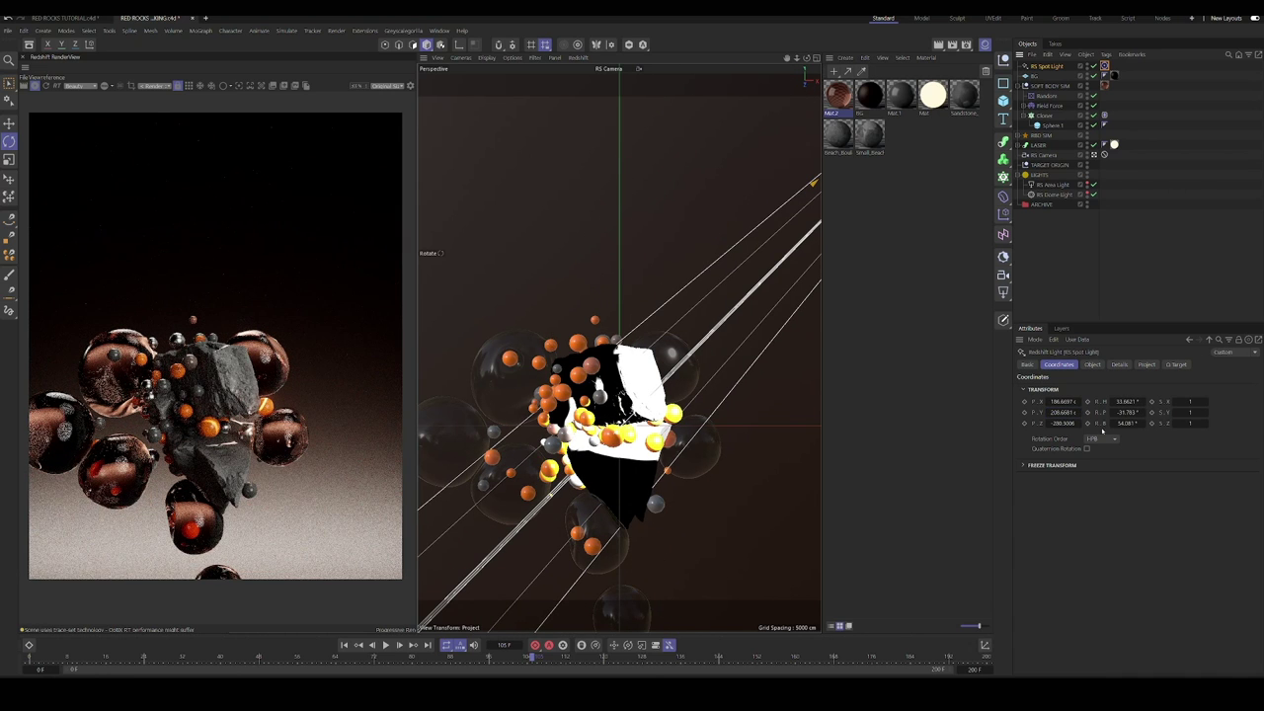
{"action": "left_click", "coordinate": [1092, 365]}
{"action": "mouse_move", "coordinate": [1111, 630]}
{"action": "left_mouse_down"}
{"action": "mouse_move", "coordinate": [1132, 630]}
{"action": "mouse_move", "coordinate": [1121, 630]}
{"action": "left_mouse_up"}
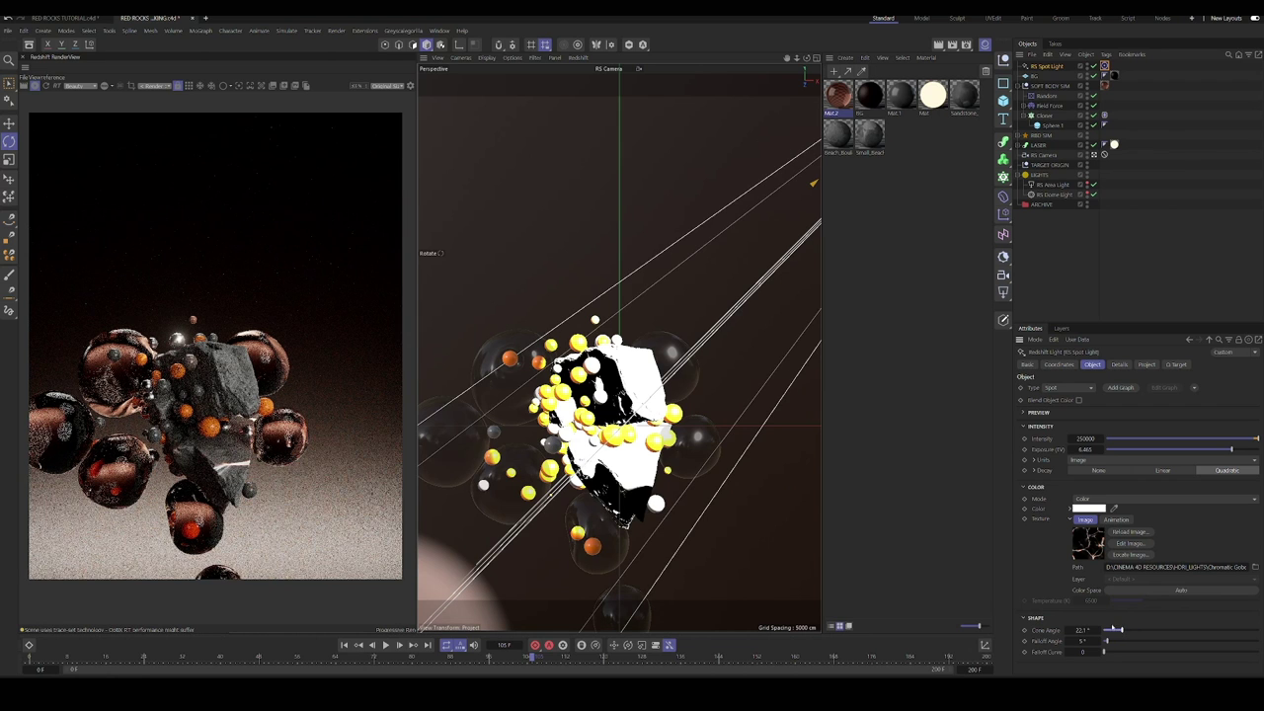
Step: Tint the spot light's color orange and narrow its cone angle to about 14°
{"action": "left_click", "coordinate": [1090, 508]}
{"action": "left_click", "coordinate": [1030, 556]}
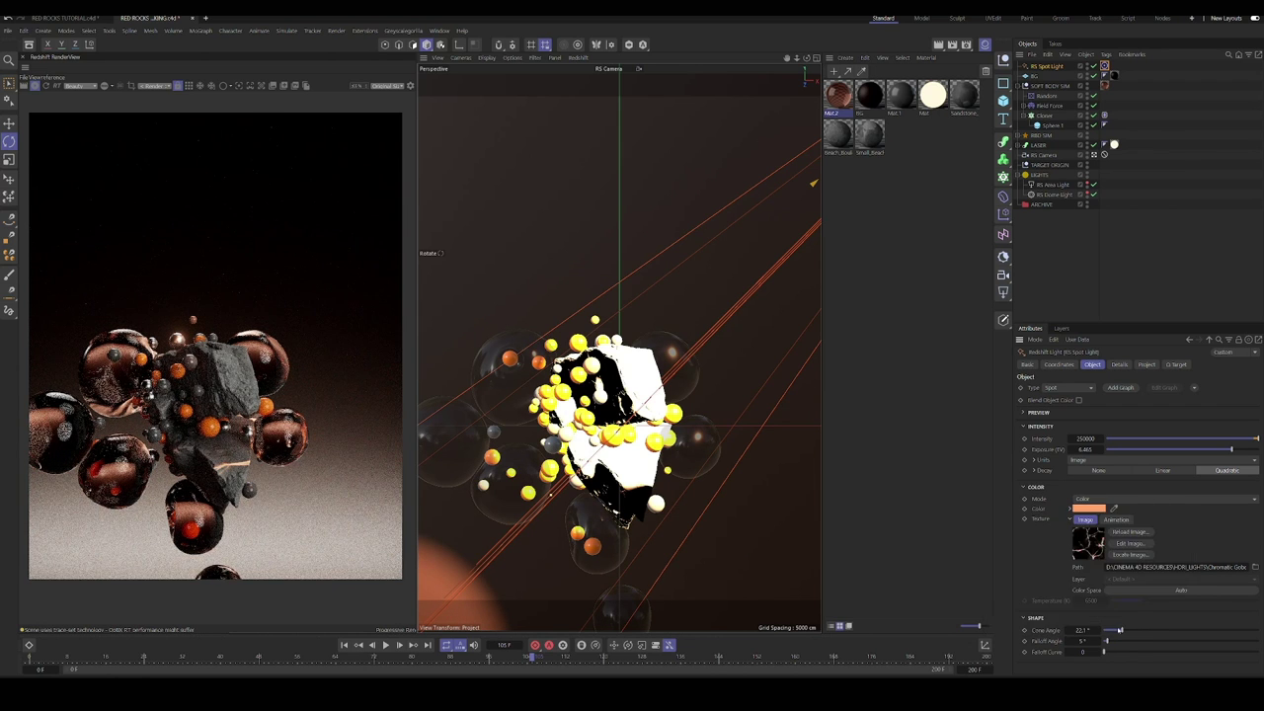
{"action": "left_click_drag", "start_coordinate": [1119, 630], "coordinate": [1110, 630]}
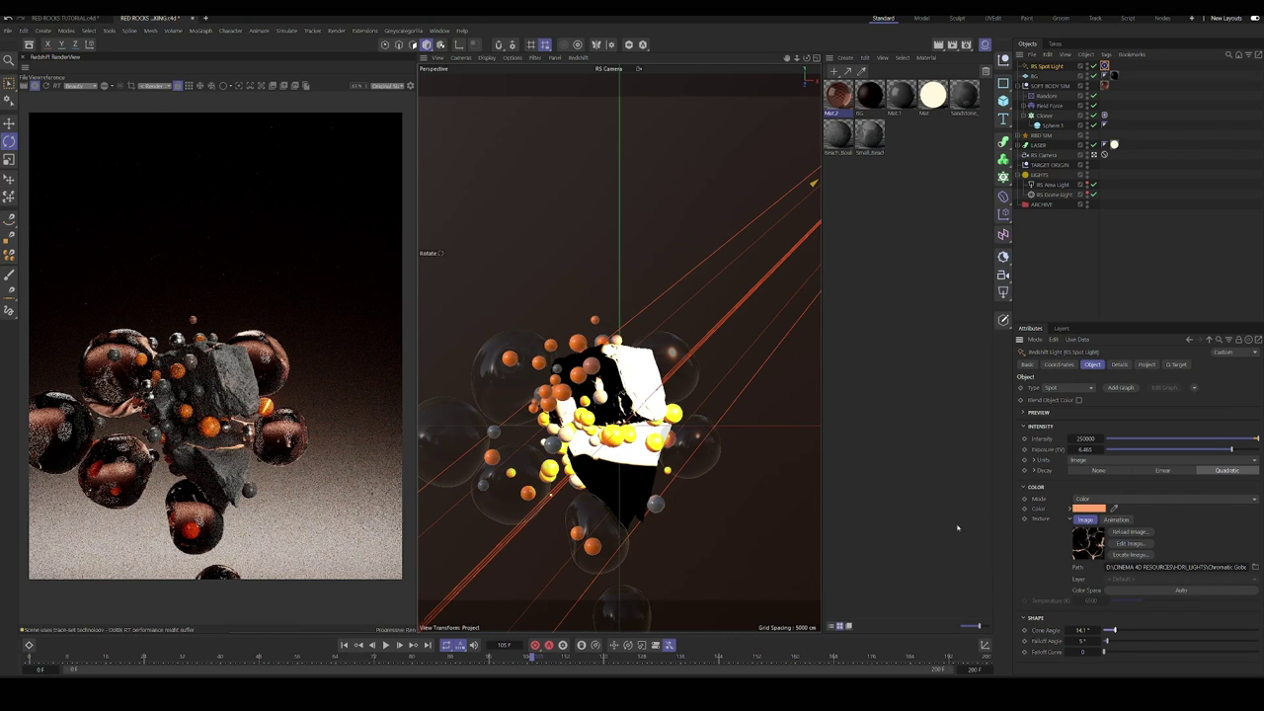
Step: Place the spot light in the LIGHTS group and compare the render with the dome light off and on
{"action": "left_click", "coordinate": [1055, 195]}
{"action": "left_click_drag", "start_coordinate": [1040, 88], "coordinate": [1043, 169]}
{"action": "left_click", "coordinate": [1093, 194]}
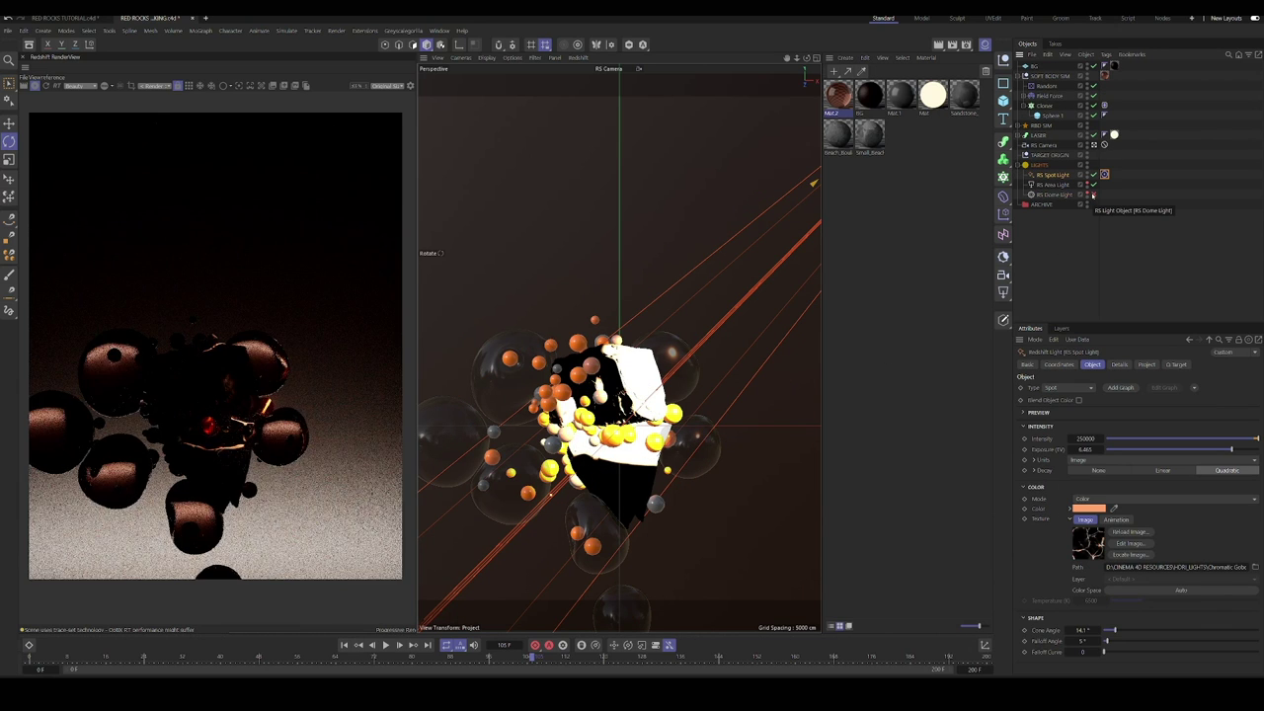
{"action": "left_click", "coordinate": [1093, 194]}
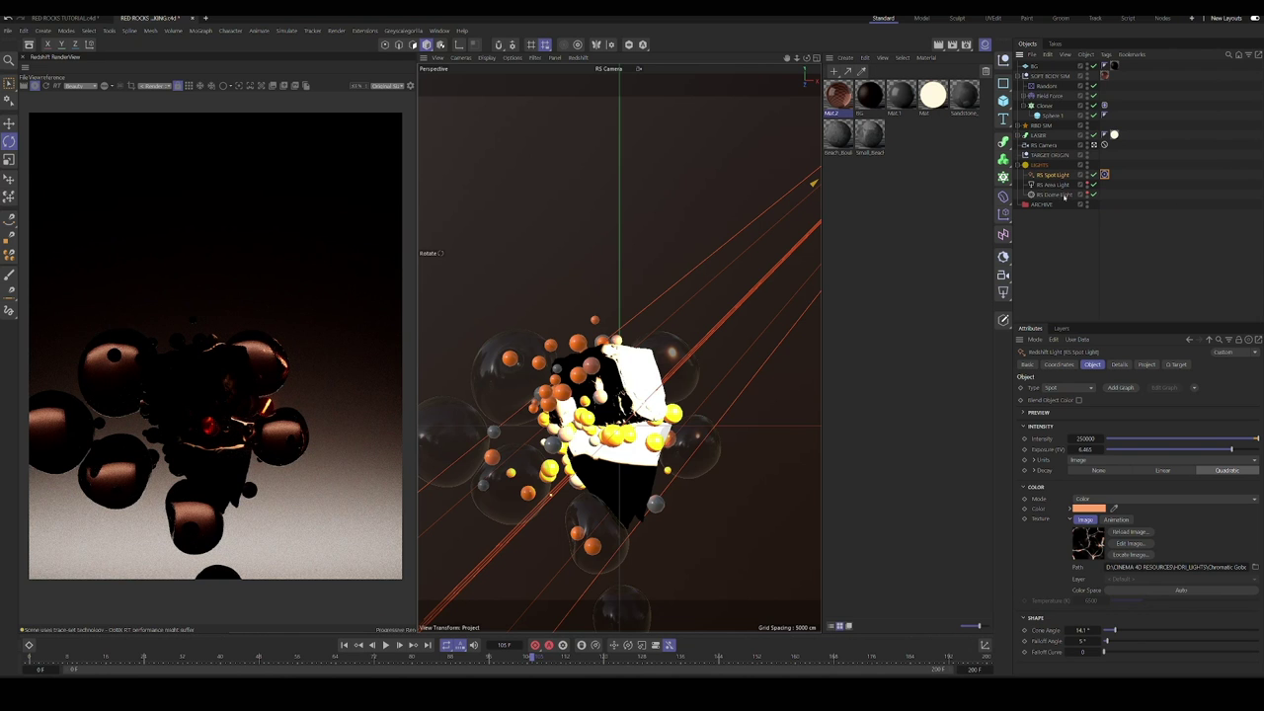
Step: Lower the dome light's exposure to about -1.9 and hide the spot light in the viewport only
{"action": "left_click", "coordinate": [1055, 194]}
{"action": "left_click_drag", "start_coordinate": [1173, 450], "coordinate": [1166, 450]}
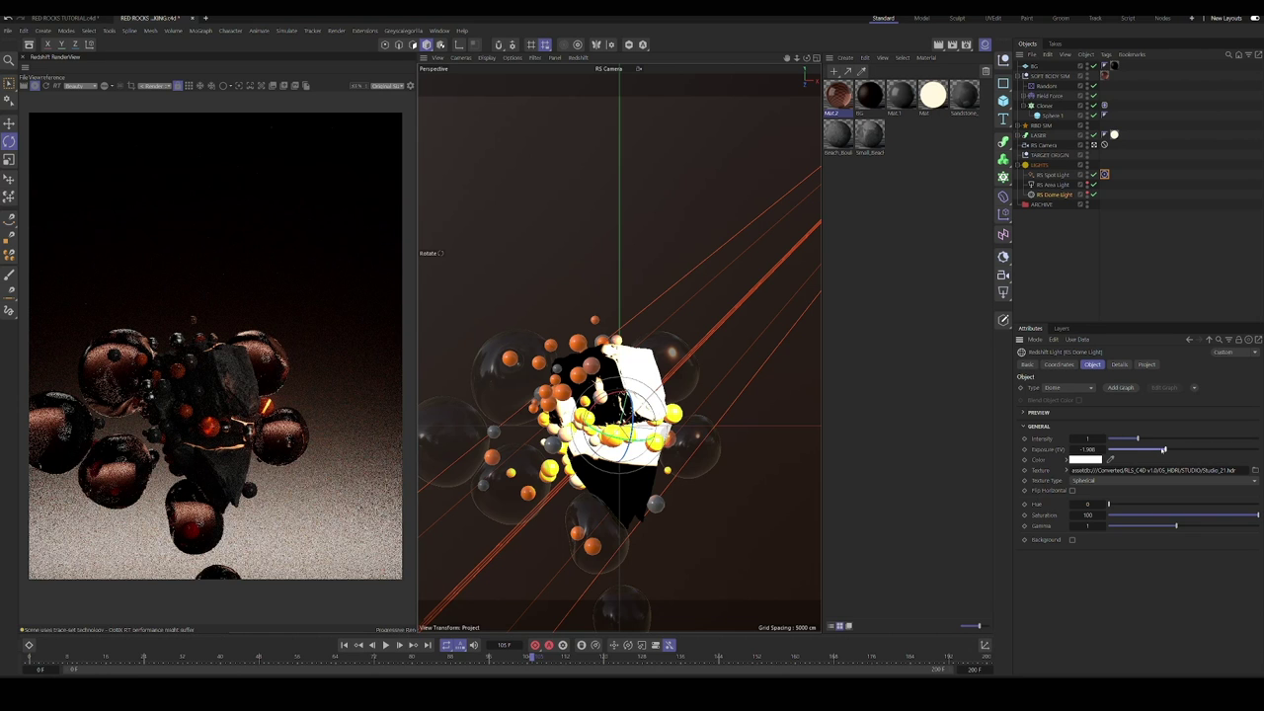
{"action": "left_click", "coordinate": [1088, 175]}
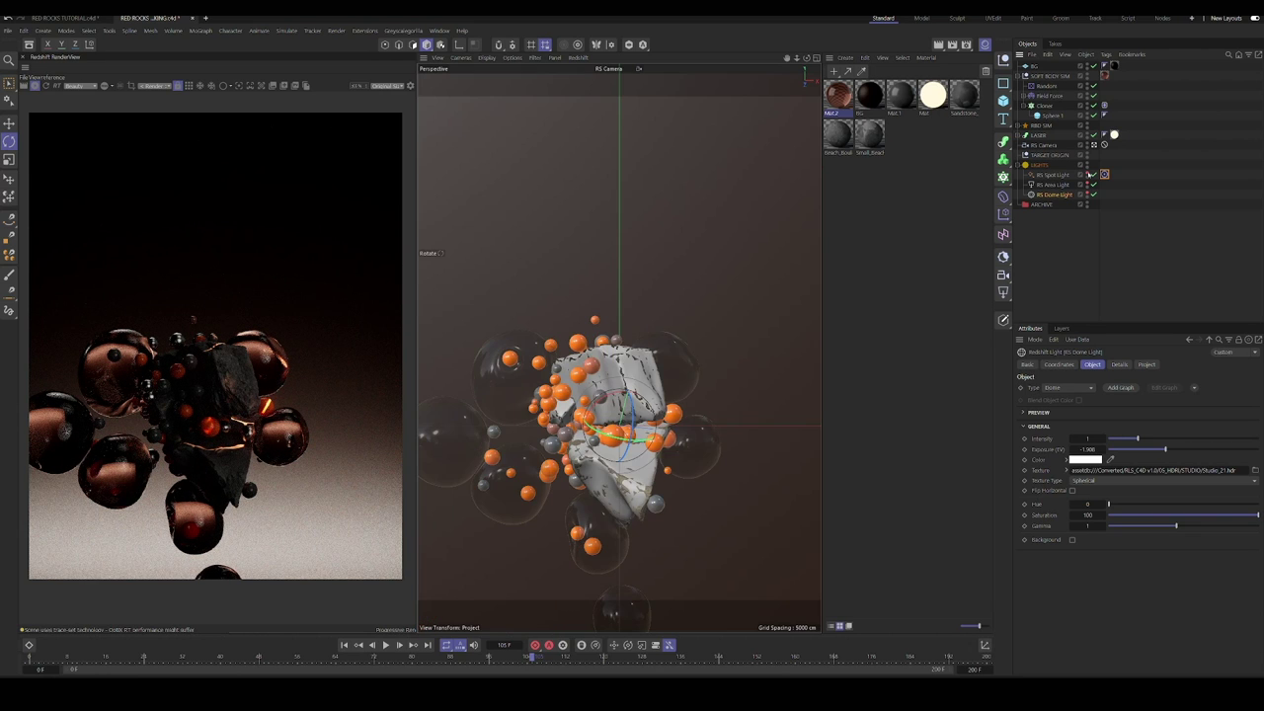
Step: Add a Redshift area light to the LIGHTS group and give it a Target tag pointing at TARGET ORIGIN
{"action": "left_click", "coordinate": [1003, 293]}
{"action": "left_click_drag", "start_coordinate": [1051, 67], "coordinate": [1050, 203]}
{"action": "right_click", "coordinate": [1049, 203]}
{"action": "mouse_move", "coordinate": [1128, 218]}
{"action": "left_click", "coordinate": [1212, 254]}
{"action": "left_click_drag", "start_coordinate": [1049, 155], "coordinate": [1090, 390]}
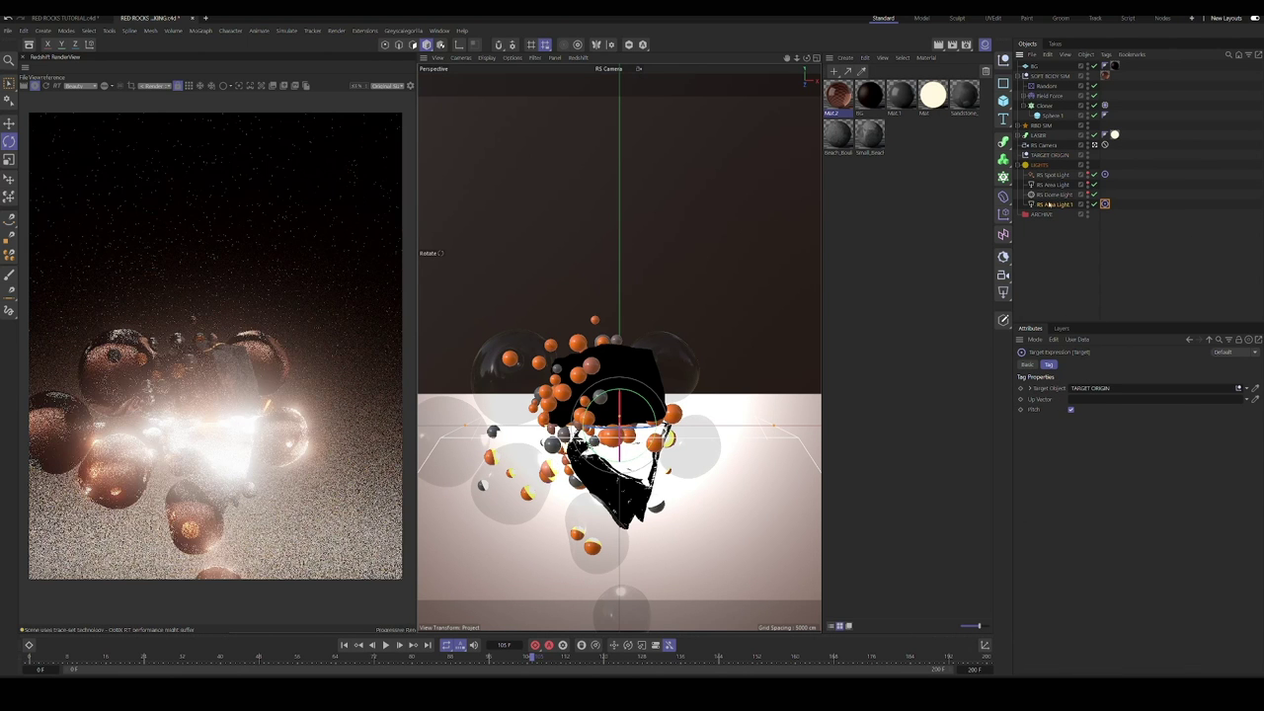
Step: Move the new area light to the right side of the cluster, set its Y position to 55 cm and shift its Z position
{"action": "left_click", "coordinate": [1053, 204]}
{"action": "key", "text": "e"}
{"action": "left_click_drag", "start_coordinate": [674, 425], "coordinate": [871, 421]}
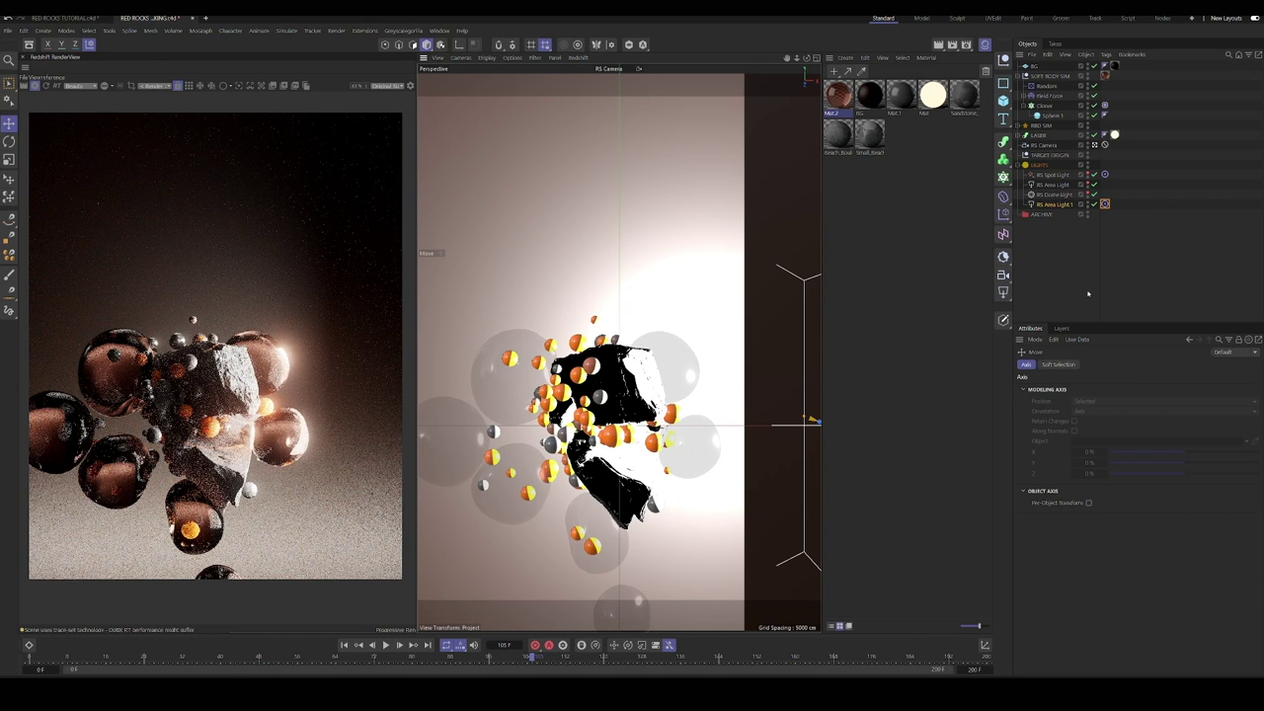
{"action": "left_click", "coordinate": [1054, 205]}
{"action": "left_click", "coordinate": [1059, 364]}
{"action": "mouse_move", "coordinate": [1059, 411]}
{"action": "left_mouse_down"}
{"action": "mouse_move", "coordinate": [1080, 412]}
{"action": "mouse_move", "coordinate": [1064, 423]}
{"action": "left_mouse_up"}
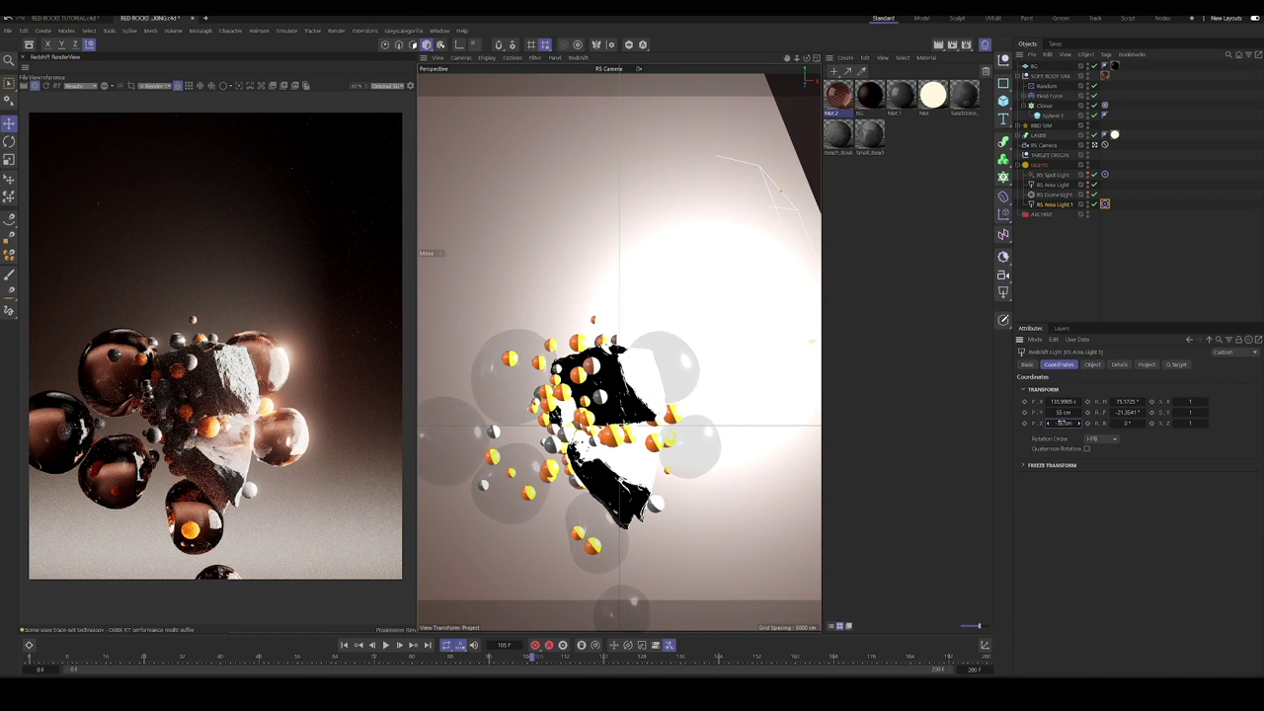
Step: Narrow the new area light by setting its Size X to 74 cm
{"action": "left_click", "coordinate": [1092, 364]}
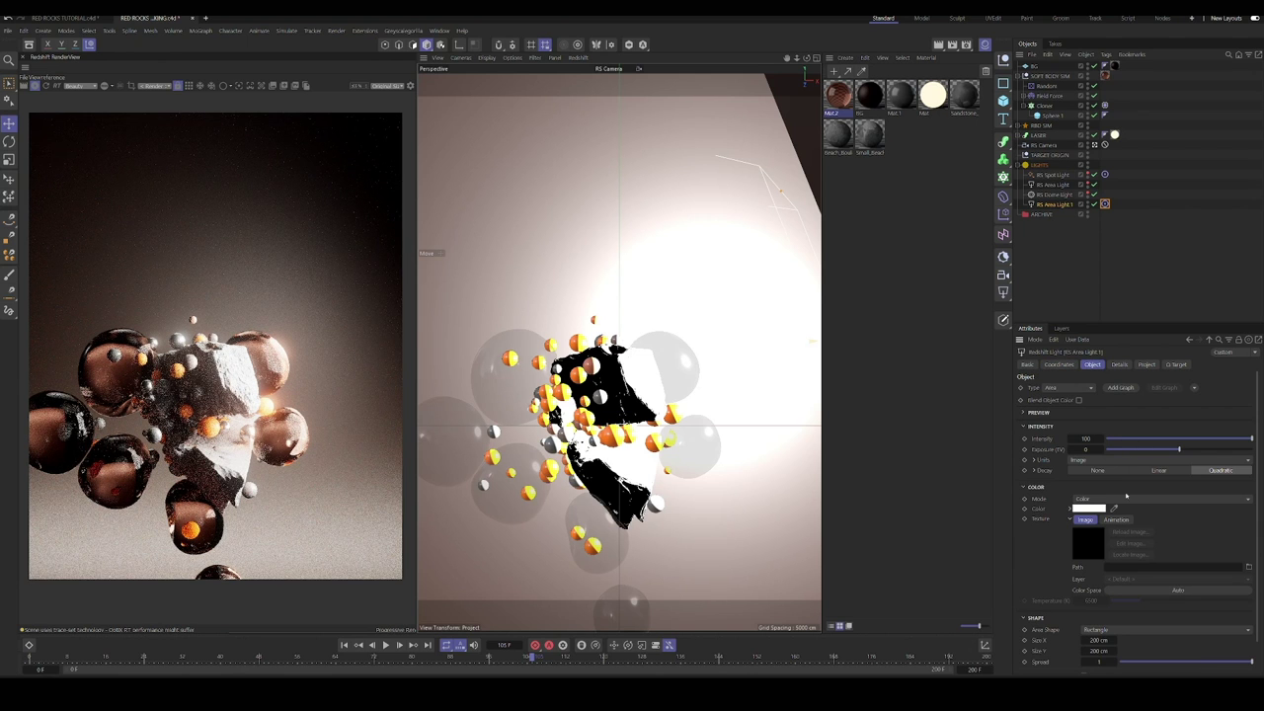
{"action": "left_click_drag", "start_coordinate": [1099, 640], "coordinate": [1107, 630]}
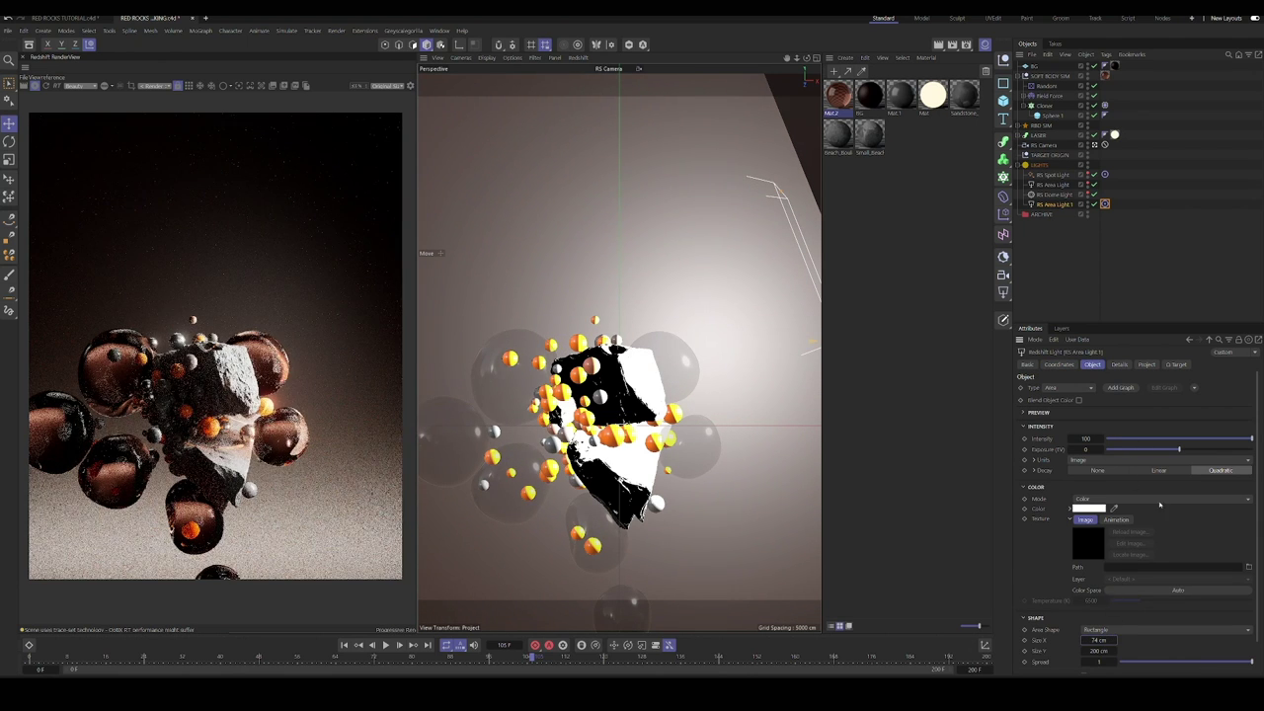
Step: Exclude the BG backdrop from the new area light's illumination
{"action": "left_click", "coordinate": [1147, 365]}
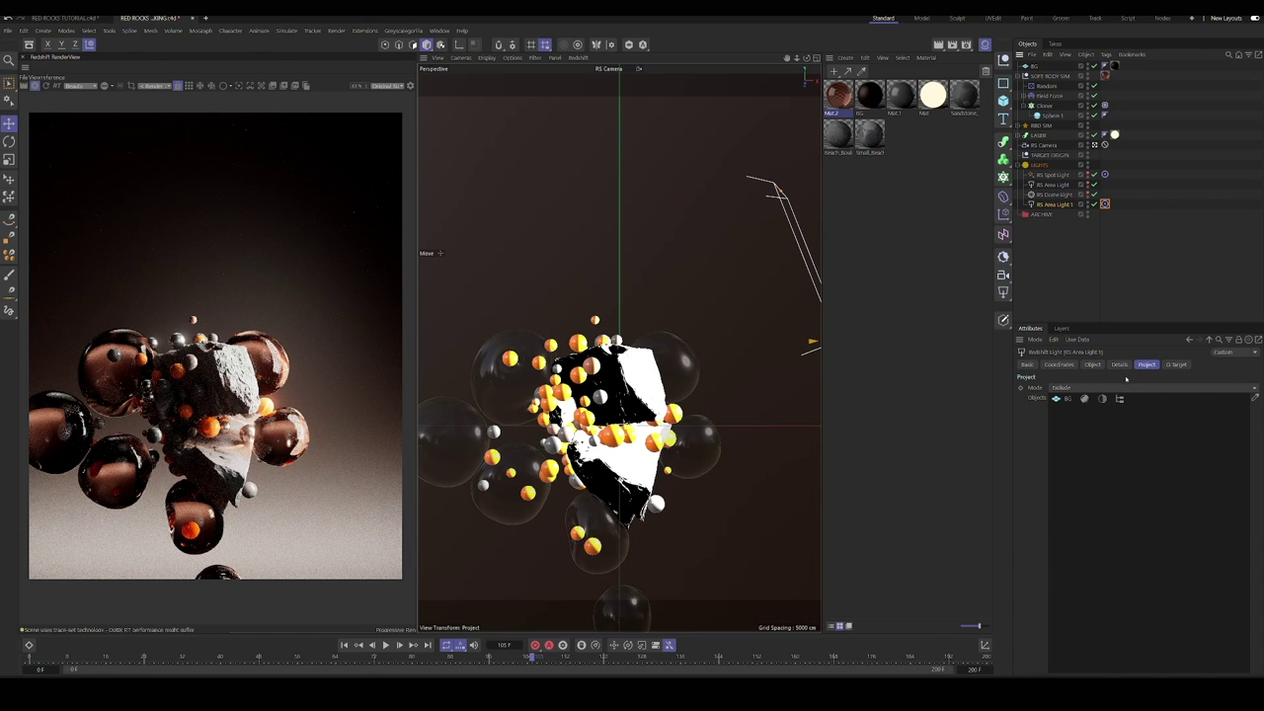
{"action": "left_click", "coordinate": [1092, 364]}
{"action": "left_click", "coordinate": [1059, 364]}
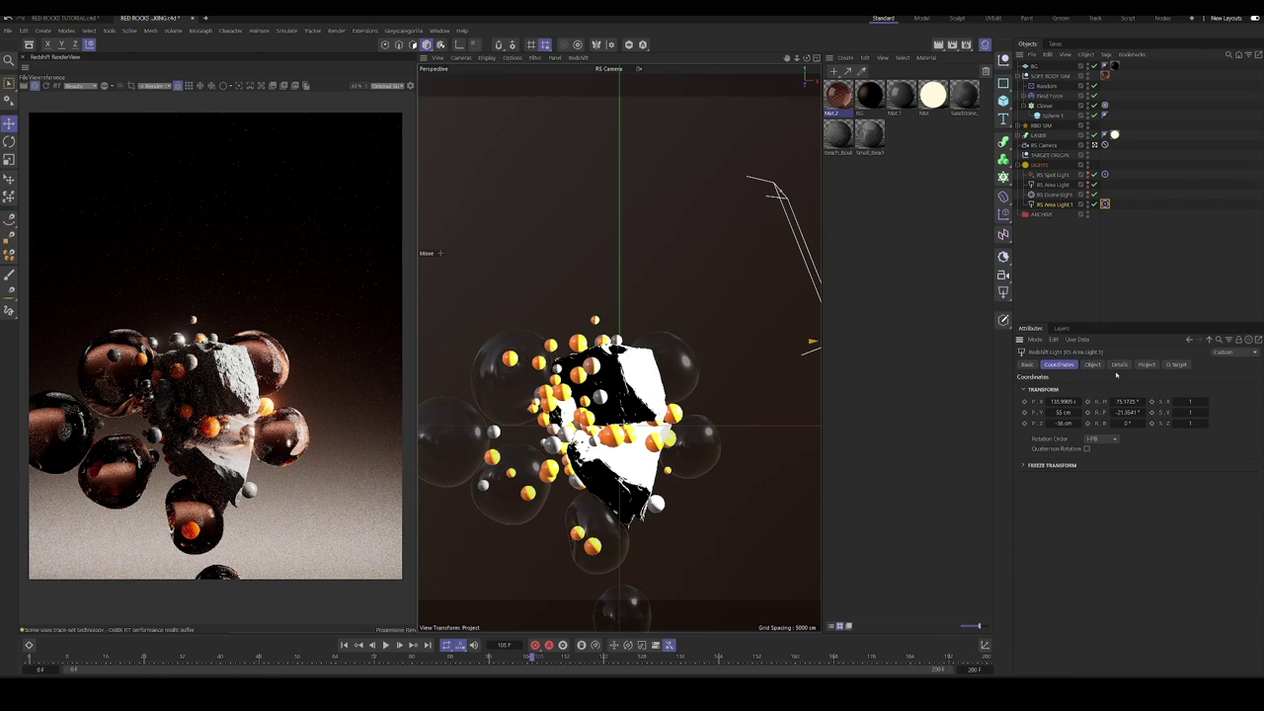
Step: Tighten the new area light's Spread to about 0.098 and set its Intensity to 10
{"action": "left_click", "coordinate": [1119, 365]}
{"action": "left_click", "coordinate": [1093, 364]}
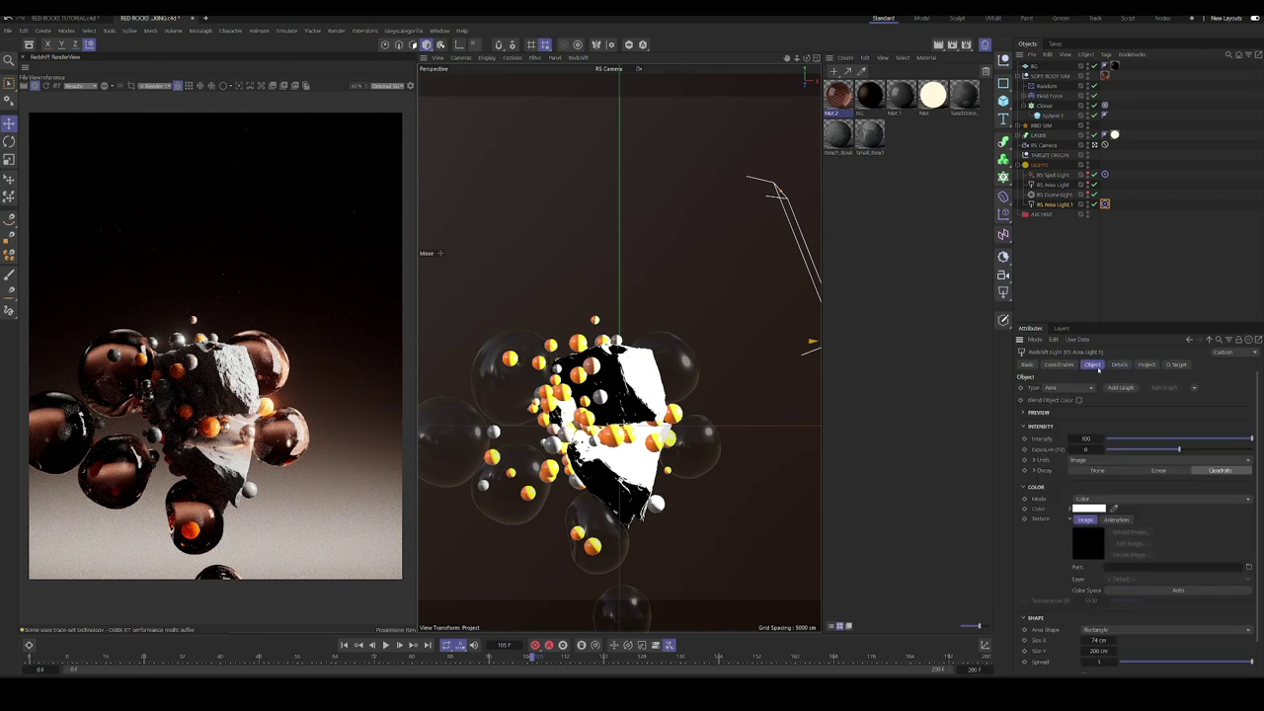
{"action": "left_click", "coordinate": [1136, 628]}
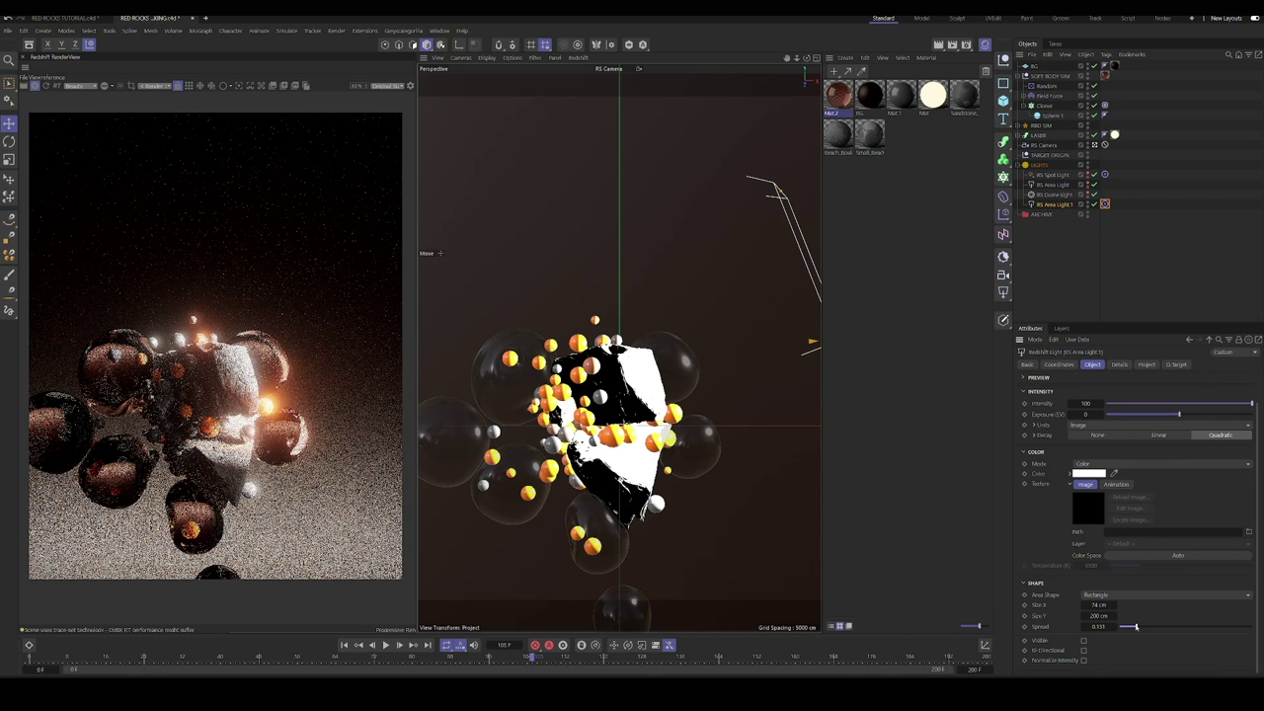
{"action": "double_click", "coordinate": [1094, 403]}
{"action": "type", "text": "10"}
{"action": "key", "text": "Return"}
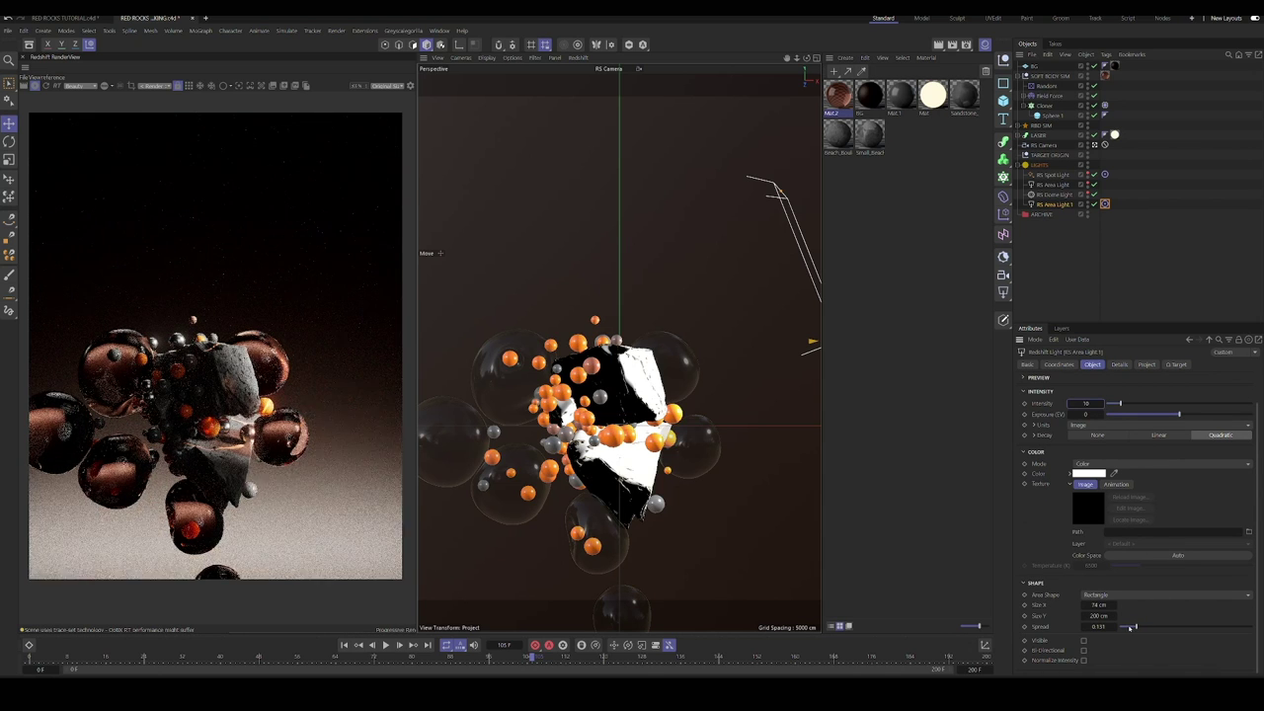
{"action": "left_click", "coordinate": [1137, 627]}
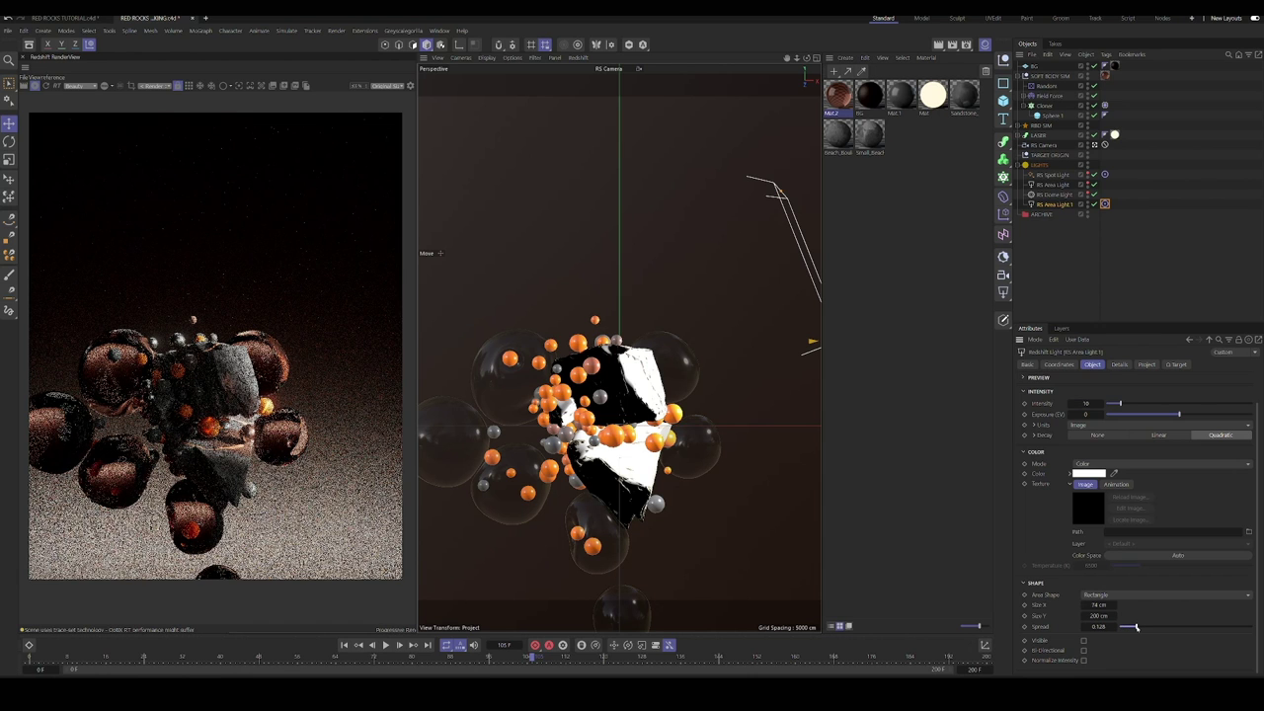
{"action": "left_click_drag", "start_coordinate": [1137, 627], "coordinate": [1131, 627]}
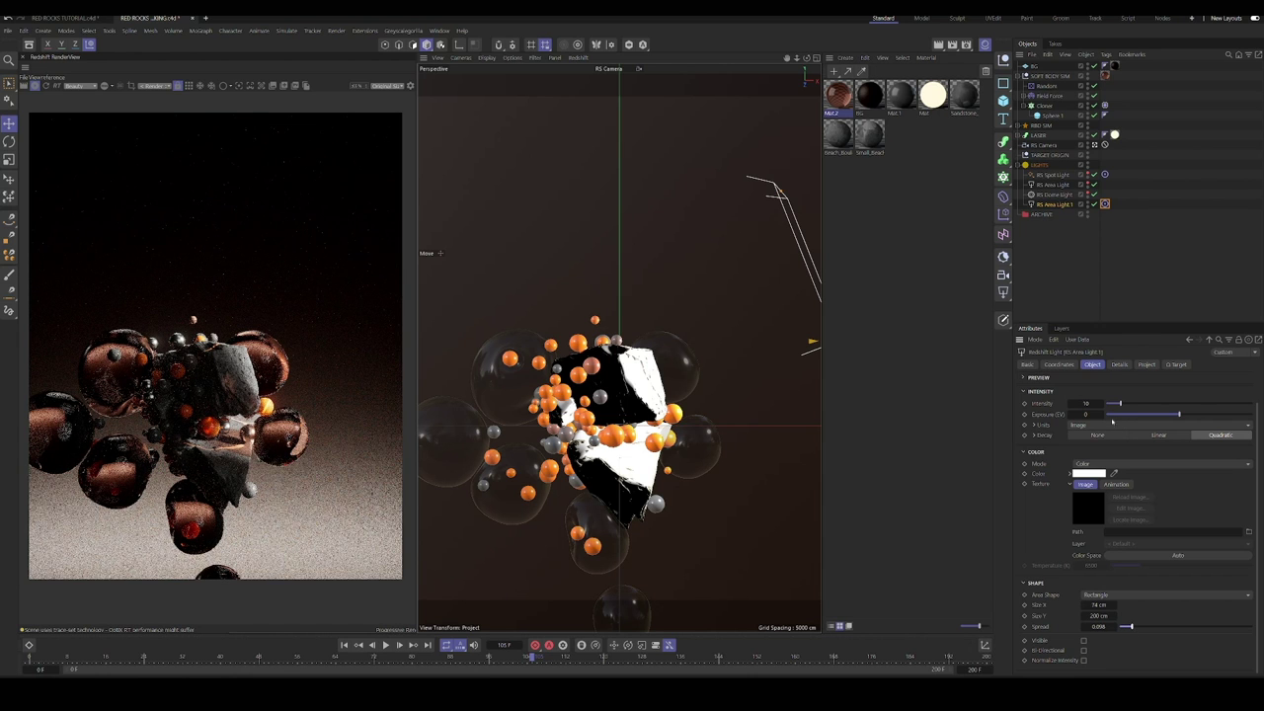
Step: Go to frame 119 and shift the laser material's emission color to orange by setting its green value to 50
{"action": "left_click", "coordinate": [590, 658]}
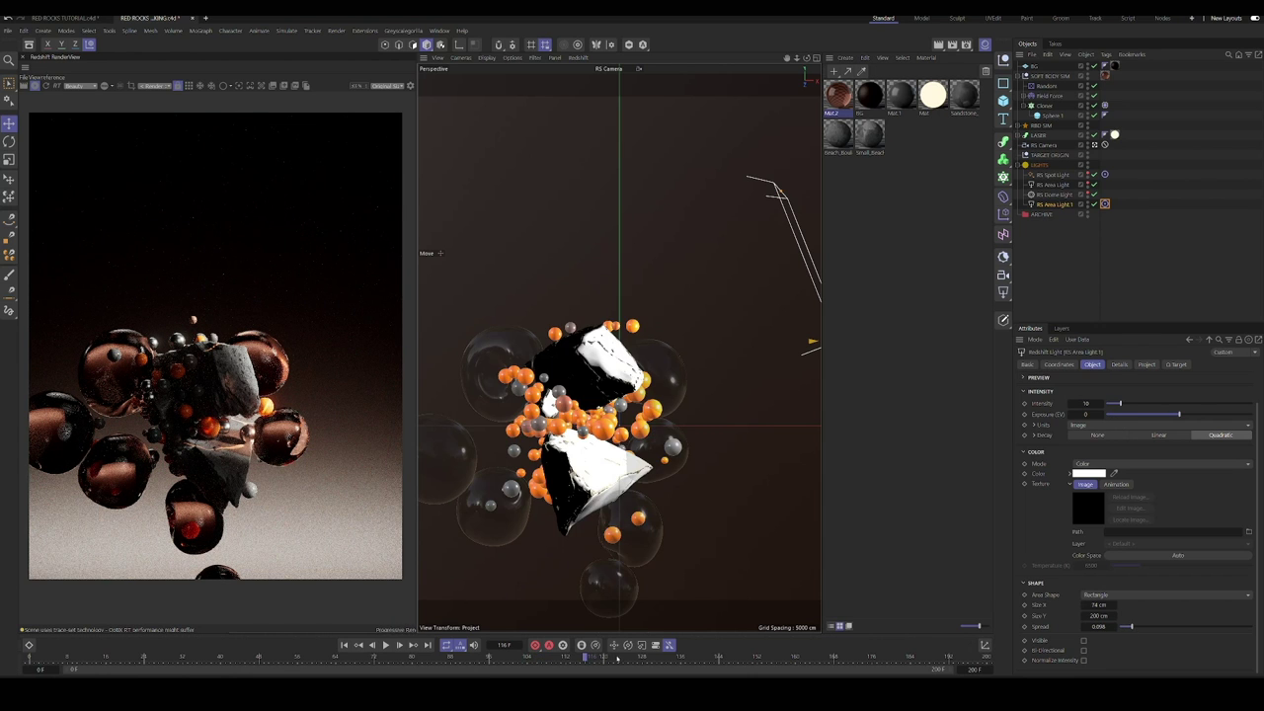
{"action": "left_click", "coordinate": [619, 658]}
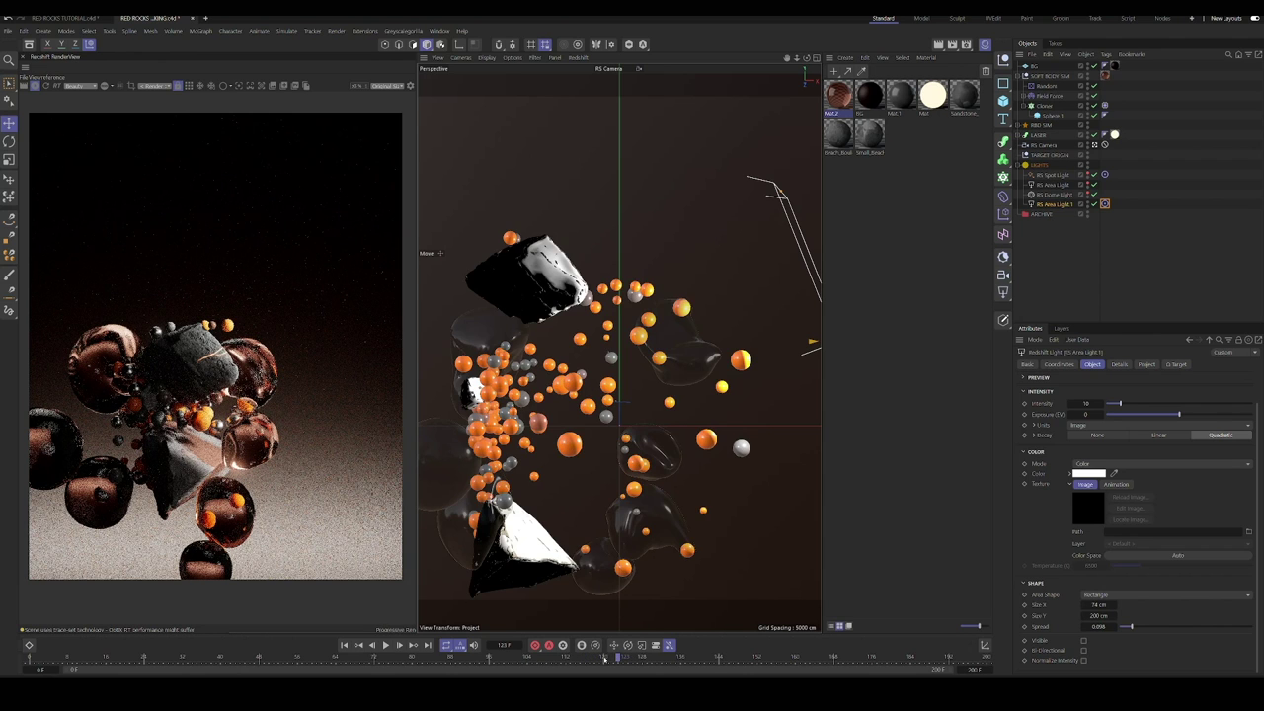
{"action": "left_click_drag", "start_coordinate": [618, 658], "coordinate": [600, 657]}
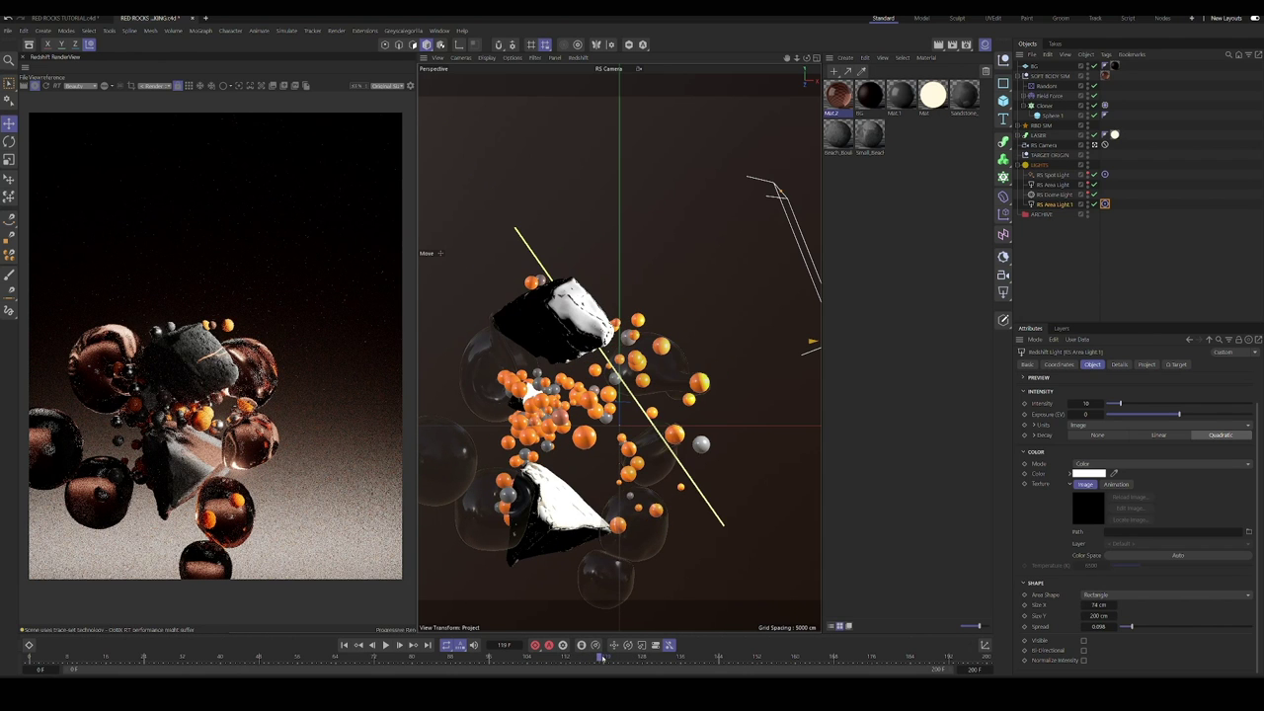
{"action": "left_click", "coordinate": [932, 96]}
{"action": "scroll", "coordinate": [1083, 553], "scroll_direction": "down", "scroll_amount": 5}
{"action": "left_click", "coordinate": [1083, 587]}
{"action": "left_click_drag", "start_coordinate": [1110, 627], "coordinate": [1117, 627]}
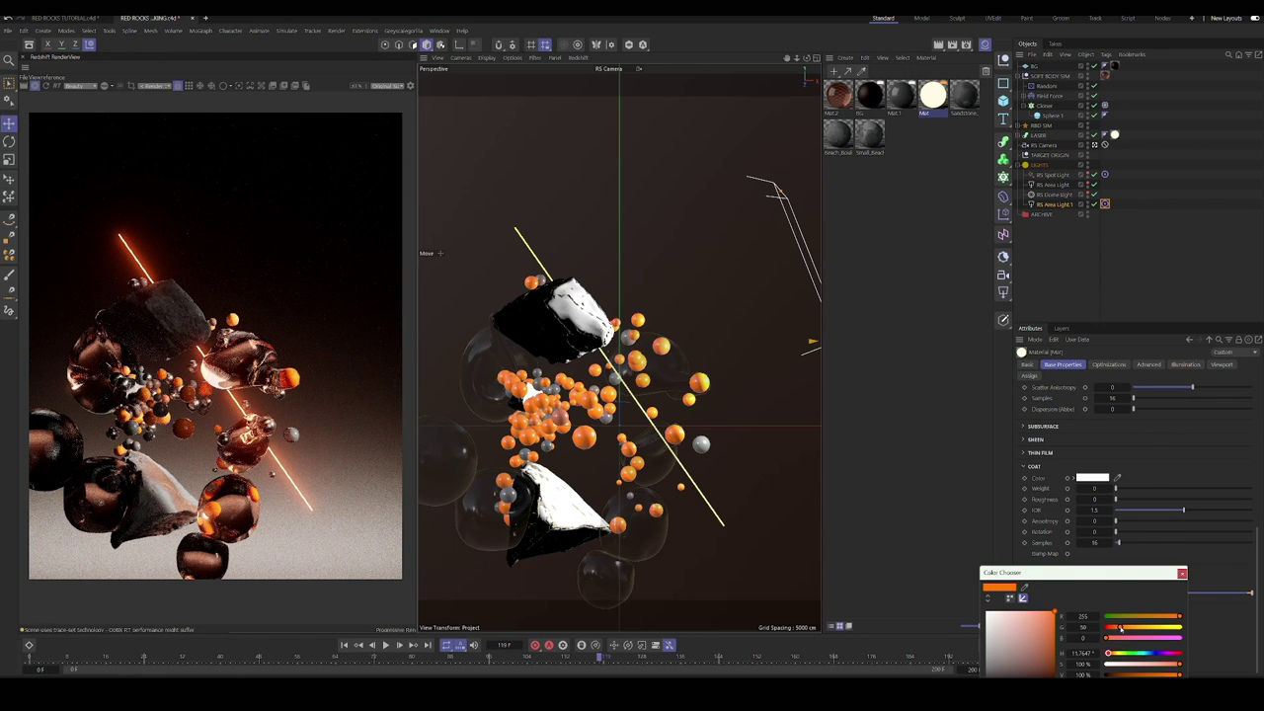
{"action": "left_click", "coordinate": [1183, 573]}
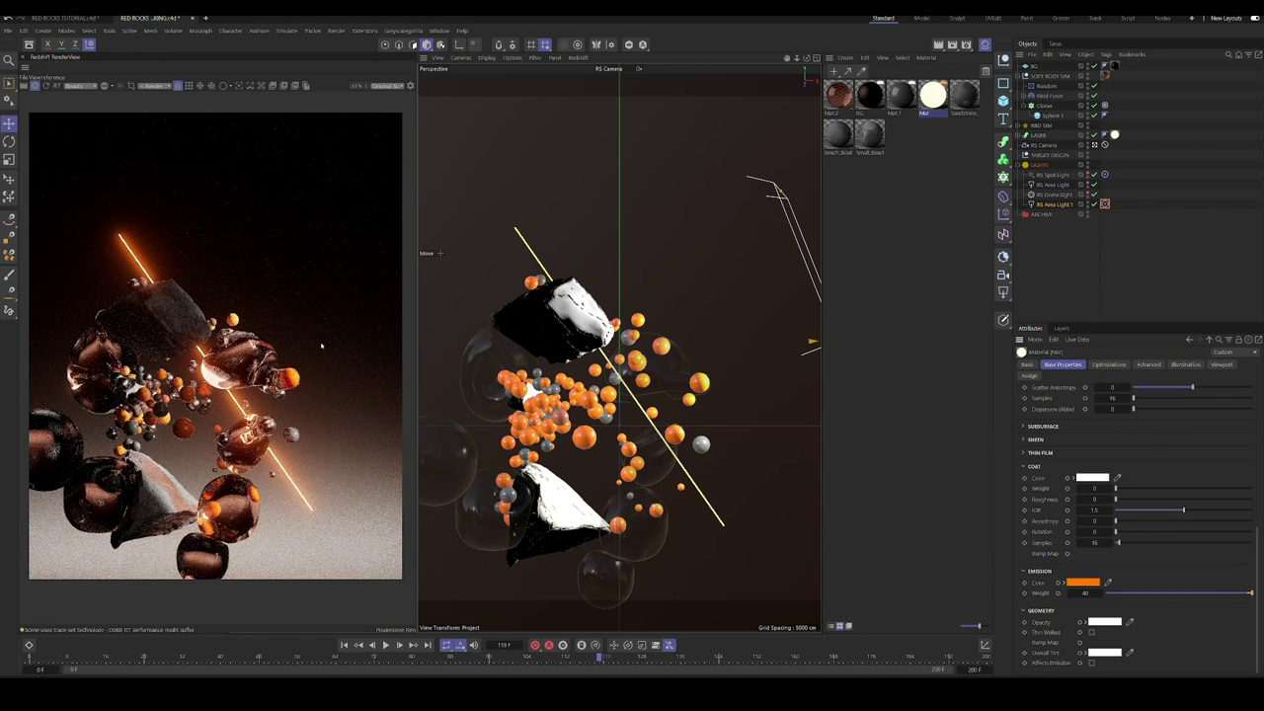
Step: Enable motion blur in the Redshift render settings and restart the live render to inspect the cluster up close
{"action": "left_click", "coordinate": [35, 86]}
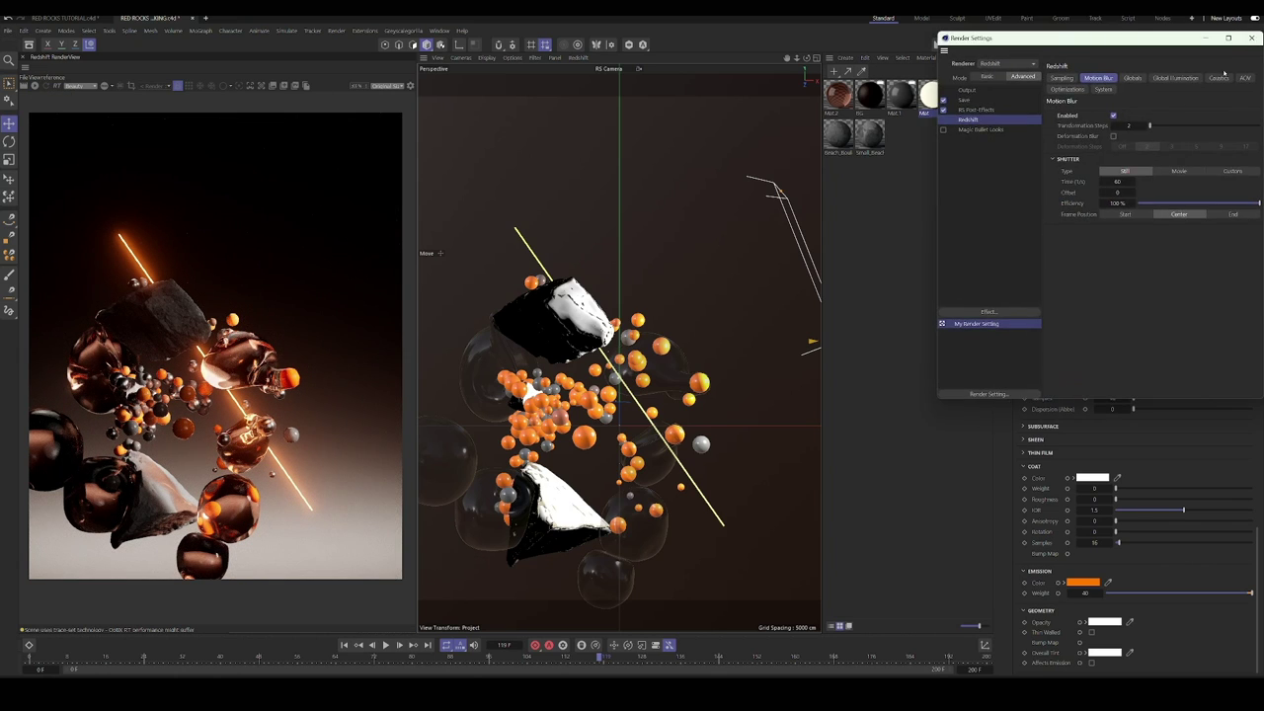
{"action": "left_click", "coordinate": [36, 86]}
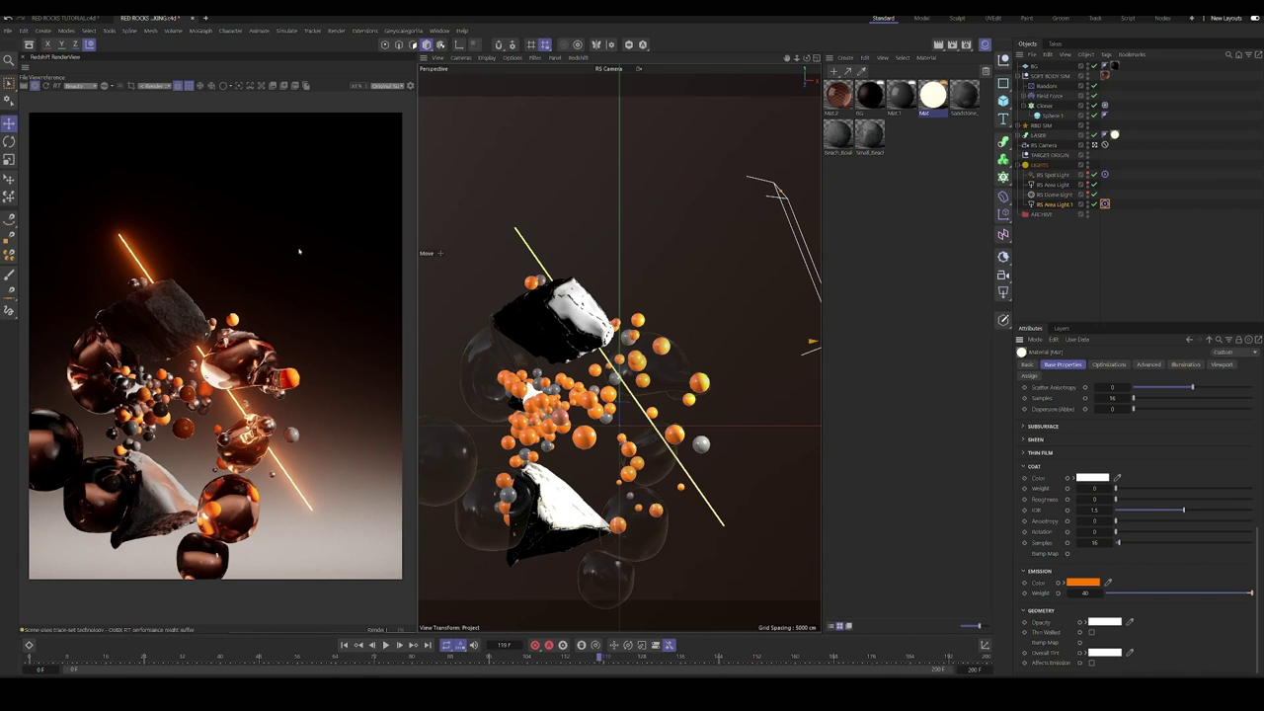
{"action": "scroll", "coordinate": [217, 356], "scroll_direction": "up", "scroll_amount": 3}
{"action": "scroll", "coordinate": [221, 358], "scroll_direction": "down", "scroll_amount": 3}
{"action": "scroll", "coordinate": [247, 370], "scroll_direction": "up", "scroll_amount": 3}
{"action": "scroll", "coordinate": [177, 474], "scroll_direction": "down", "scroll_amount": 3}
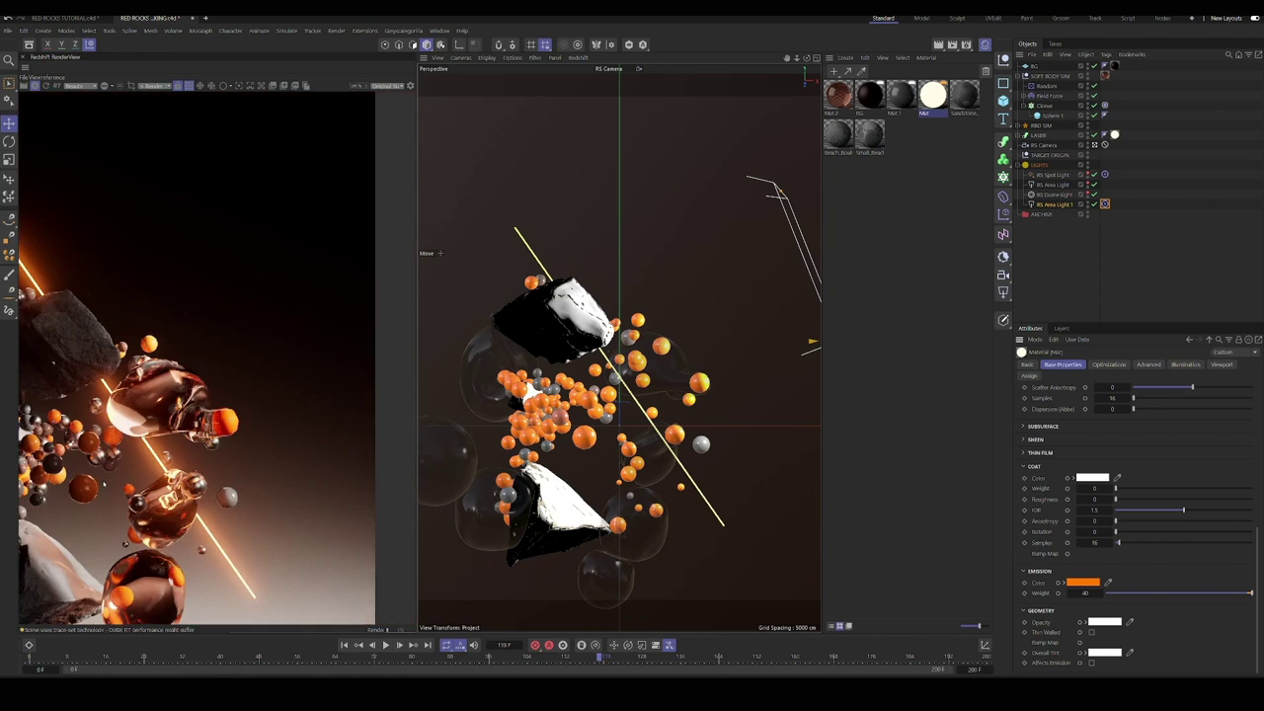
{"action": "middle_click_drag", "start_coordinate": [187, 502], "coordinate": [250, 441]}
{"action": "scroll", "coordinate": [217, 356], "scroll_direction": "down", "scroll_amount": 2}
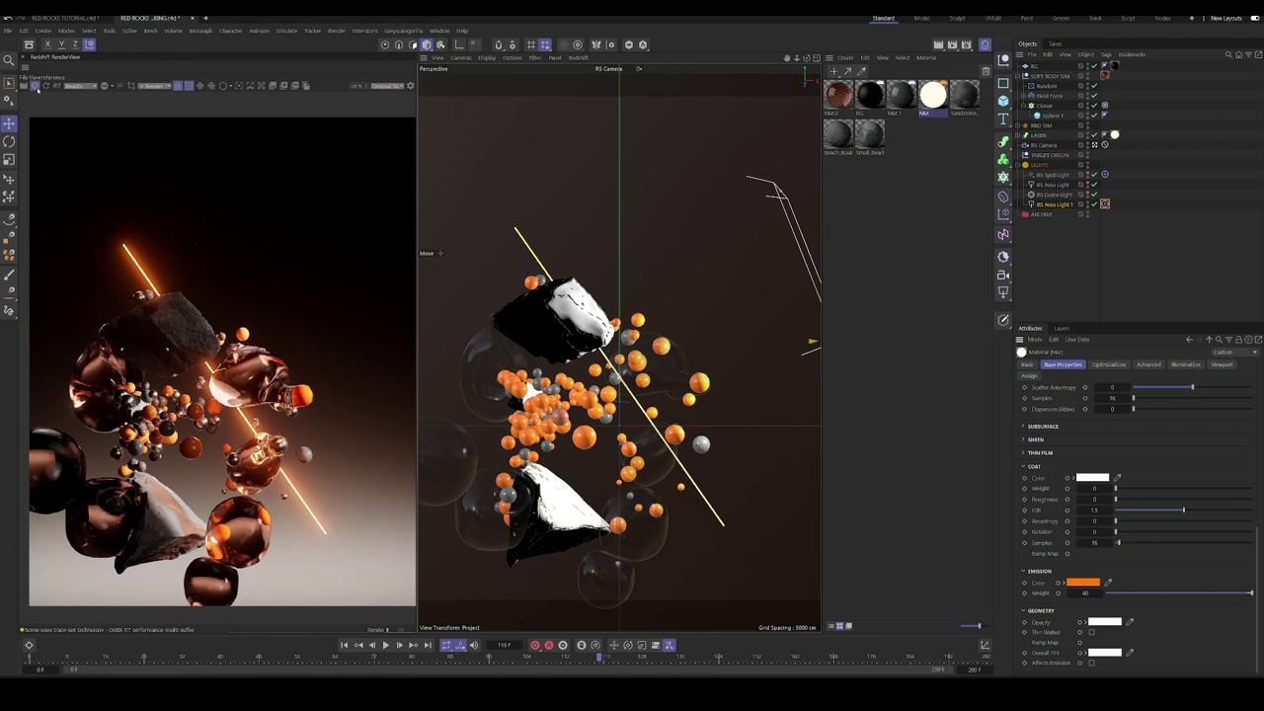
Step: Add a Redshift Object tag to the soft-body Cloner and enable its geometry override with tessellation
{"action": "left_click", "coordinate": [1044, 106]}
{"action": "right_click", "coordinate": [1049, 109]}
{"action": "mouse_move", "coordinate": [1096, 238]}
{"action": "left_click", "coordinate": [1214, 275]}
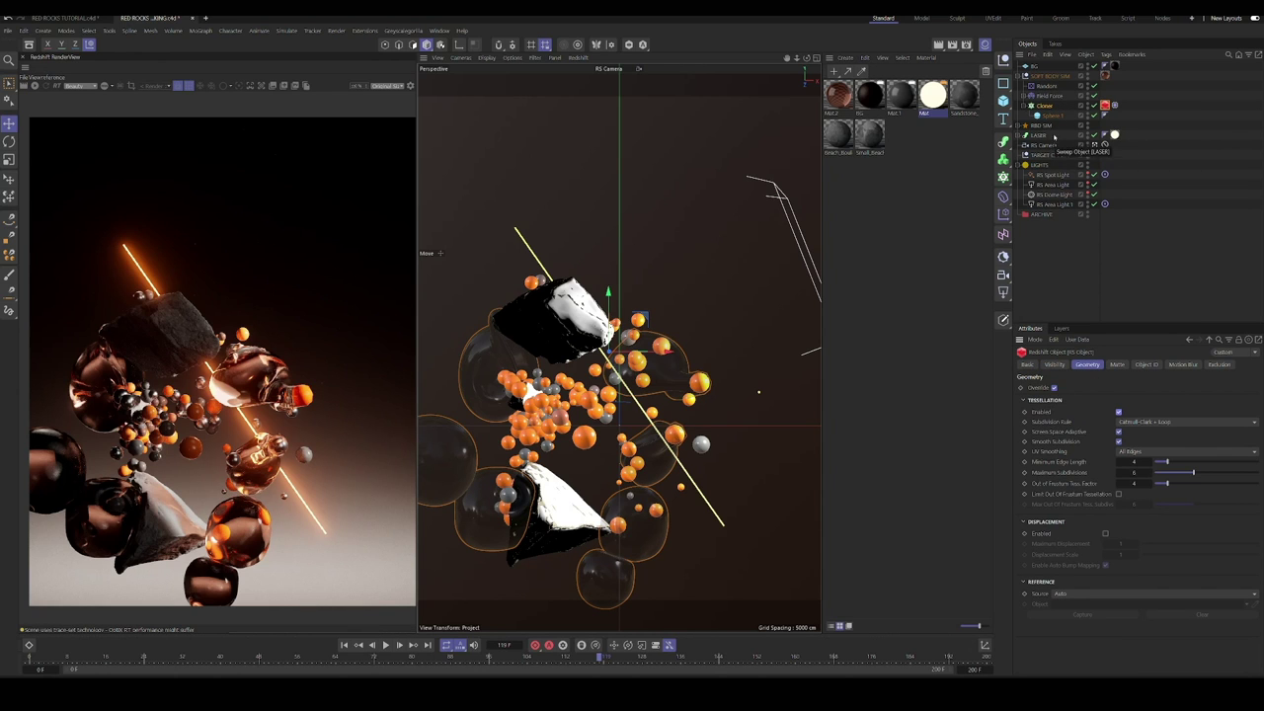
Step: Copy the soft-body Cloner's Redshift Object tag onto the RBD spheres' Cloner and replay the simulation
{"action": "left_click", "coordinate": [1018, 125]}
{"action": "left_click", "coordinate": [1058, 157]}
{"action": "left_click", "coordinate": [1051, 184]}
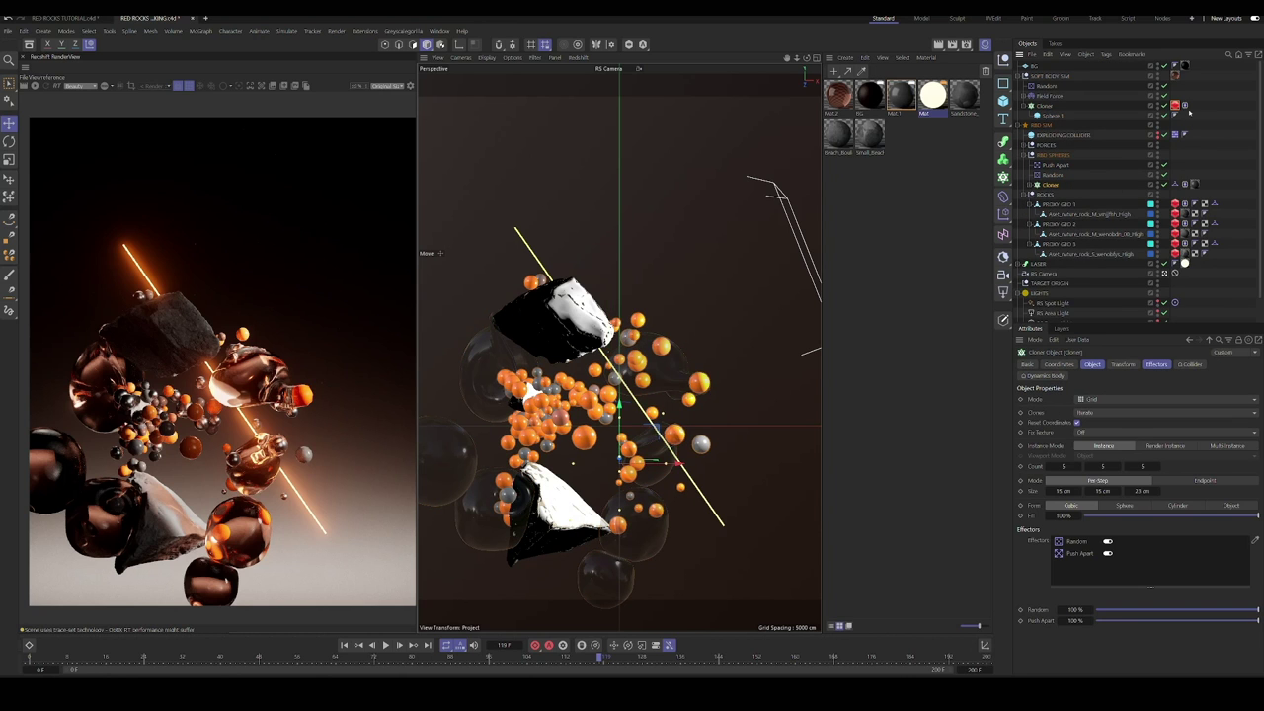
{"action": "left_click_drag", "start_coordinate": [1175, 106], "coordinate": [1176, 185], "text": "ctrl"}
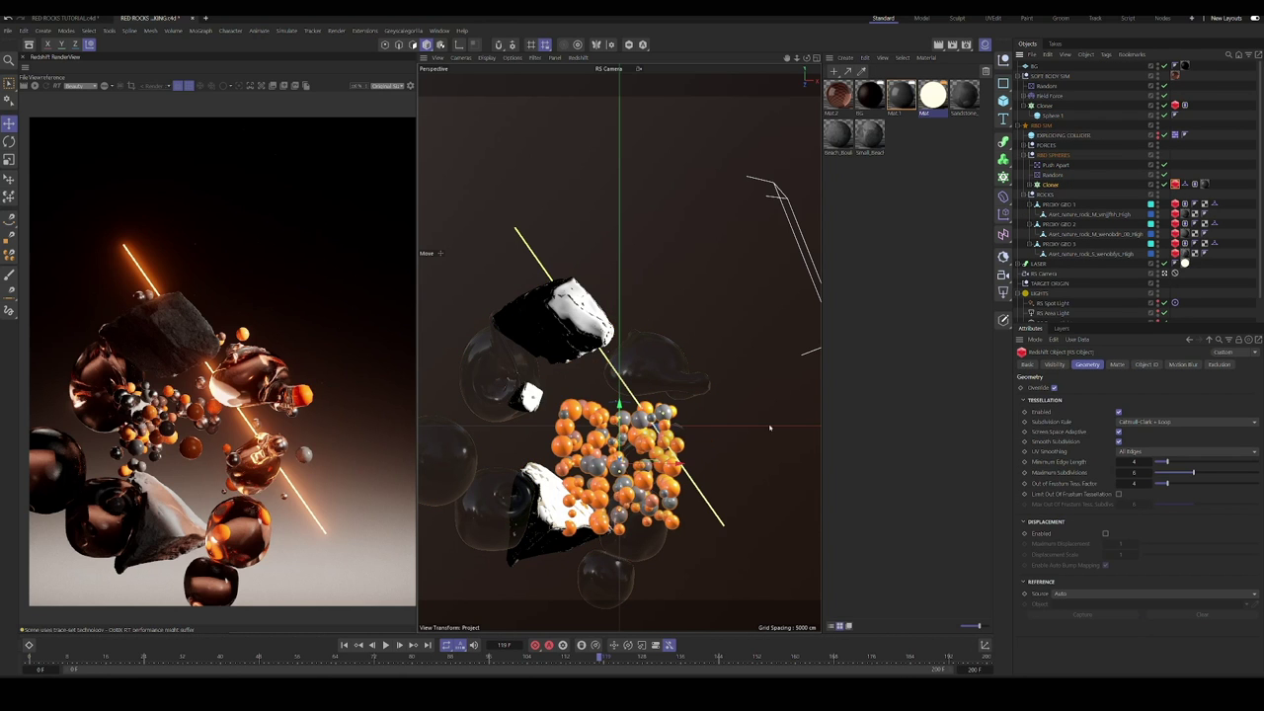
{"action": "left_click", "coordinate": [386, 645]}
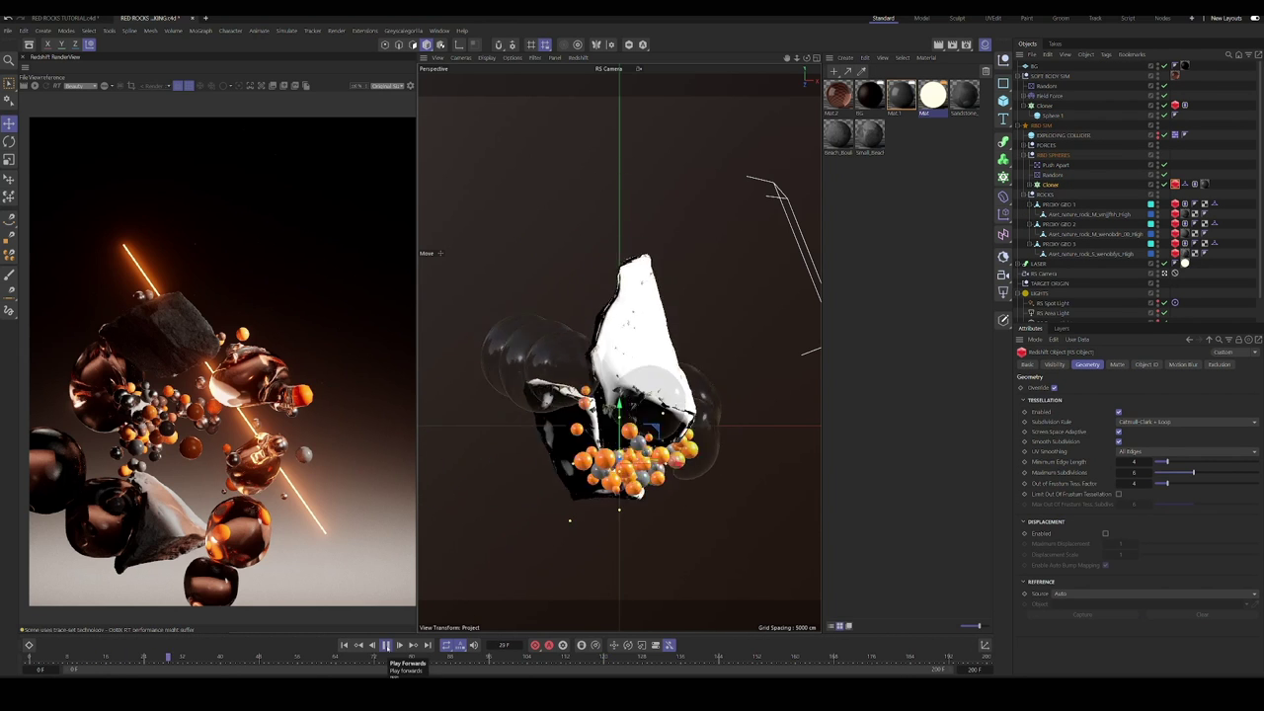
{"action": "left_click", "coordinate": [386, 645]}
Step: Collapse the SOFT BODY SIM, RBD SIM and LIGHTS groups in the object hierarchy
{"action": "left_click", "coordinate": [1018, 126]}
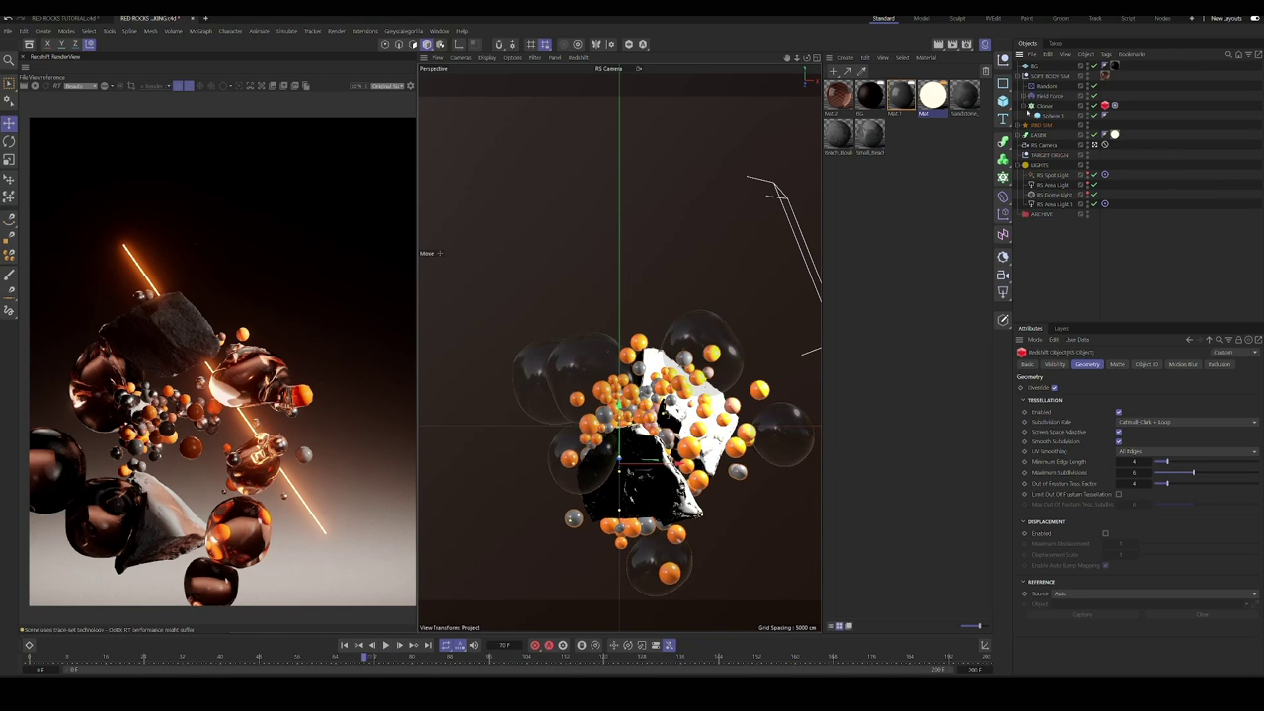
{"action": "left_click", "coordinate": [1018, 76]}
{"action": "left_click", "coordinate": [1021, 126]}
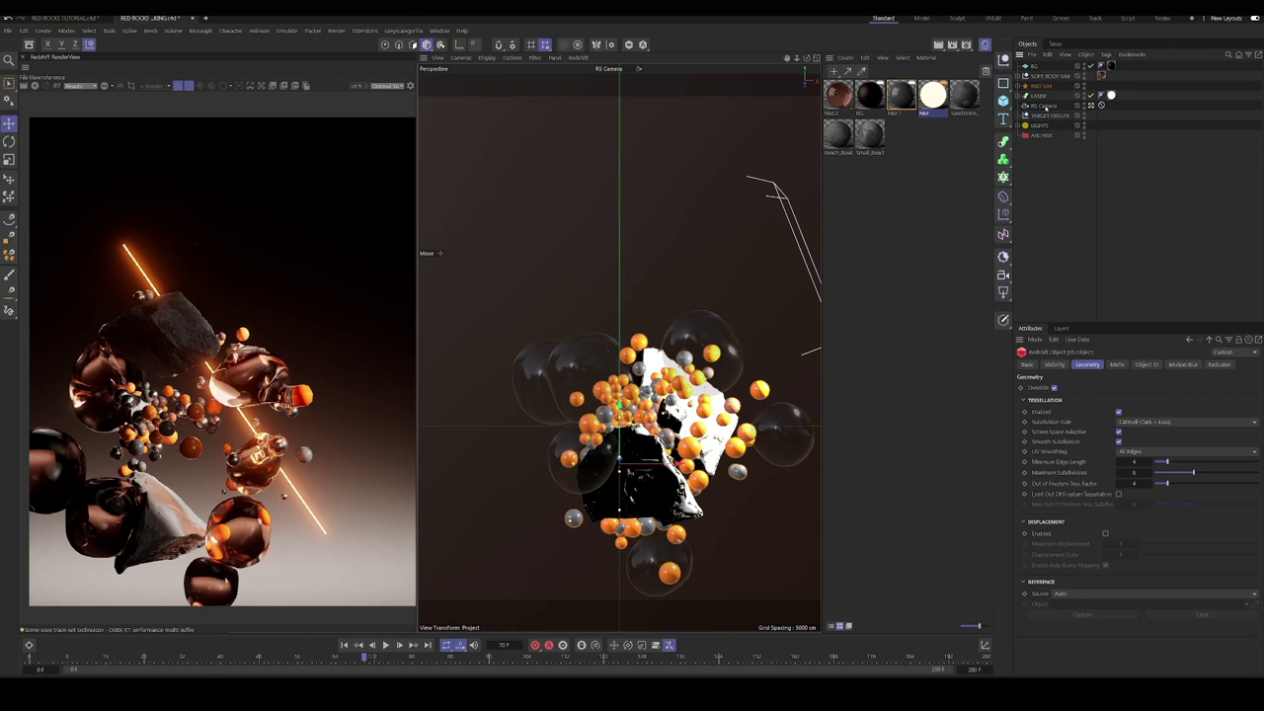